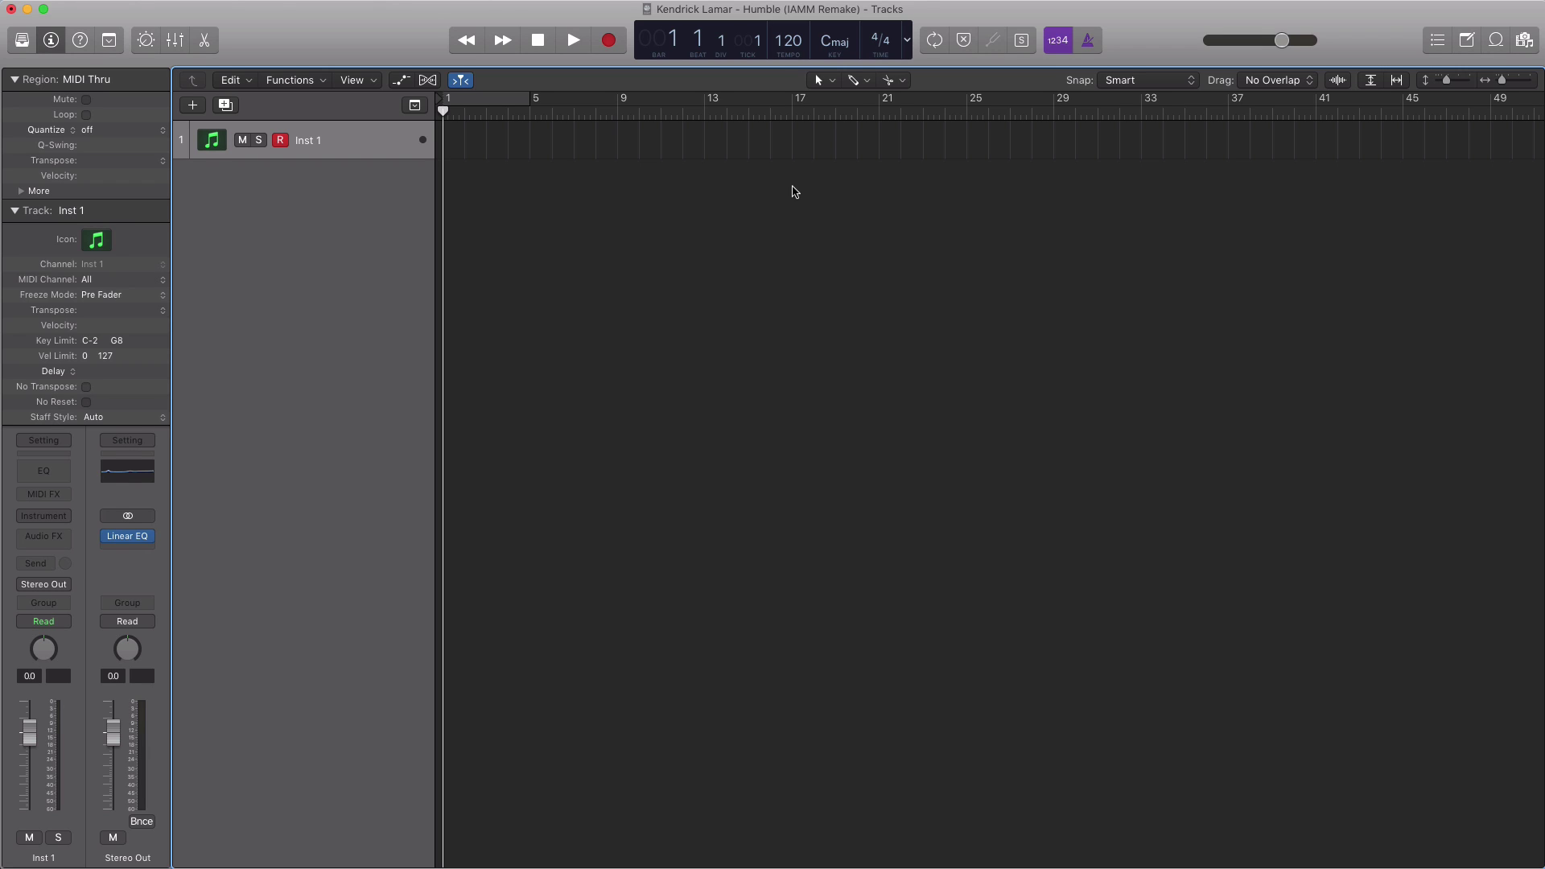
Step: Set the project tempo to 150 and load the Steinway Grand Piano patch on the instrument track
double_click(786, 41)
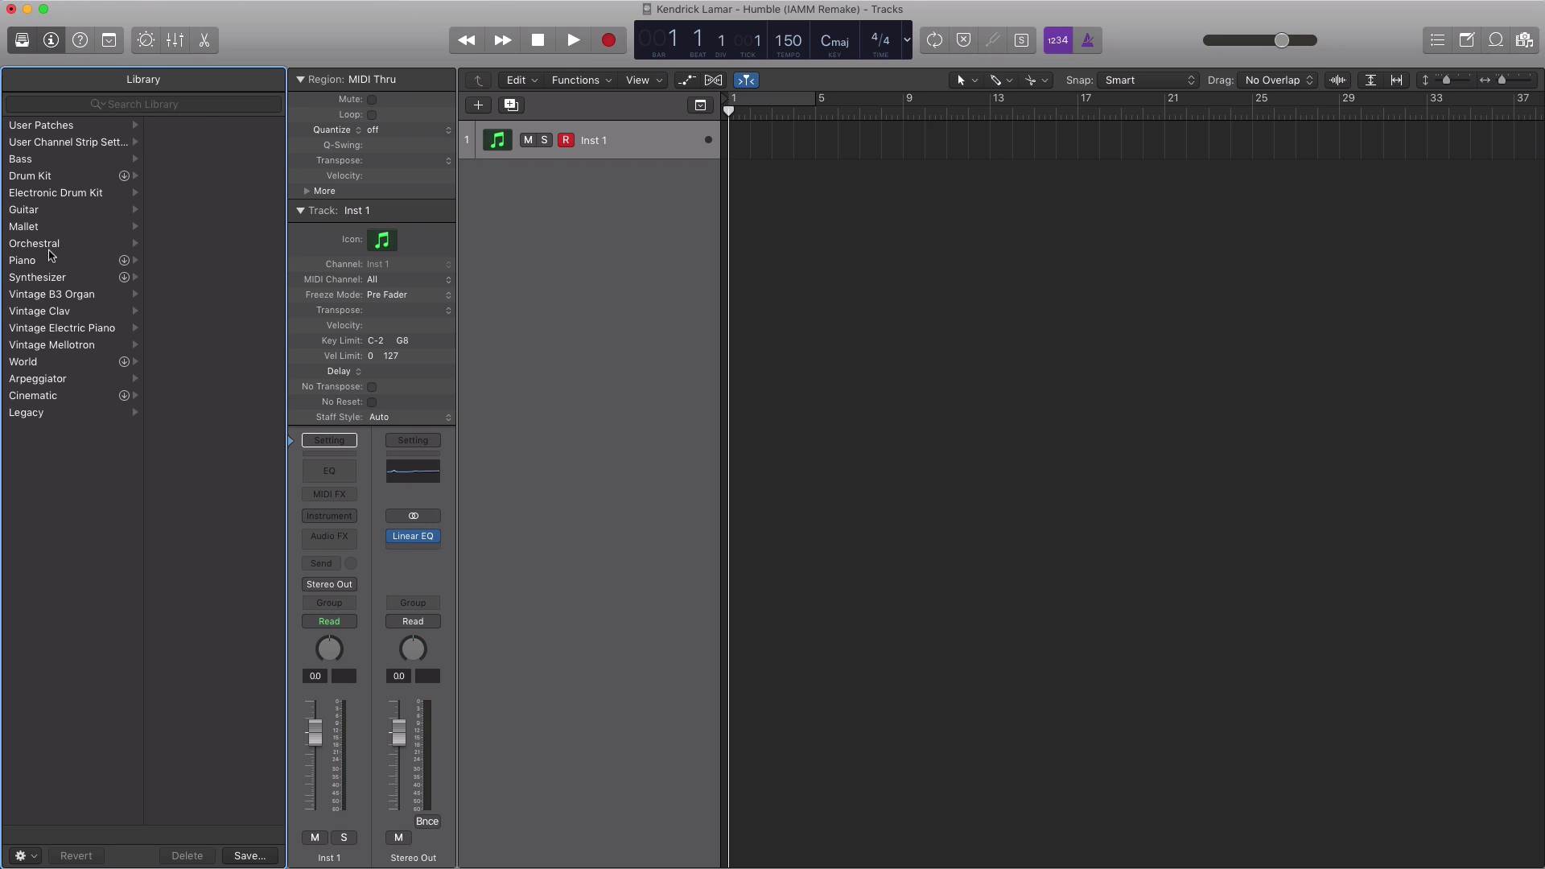
left_click(46, 265)
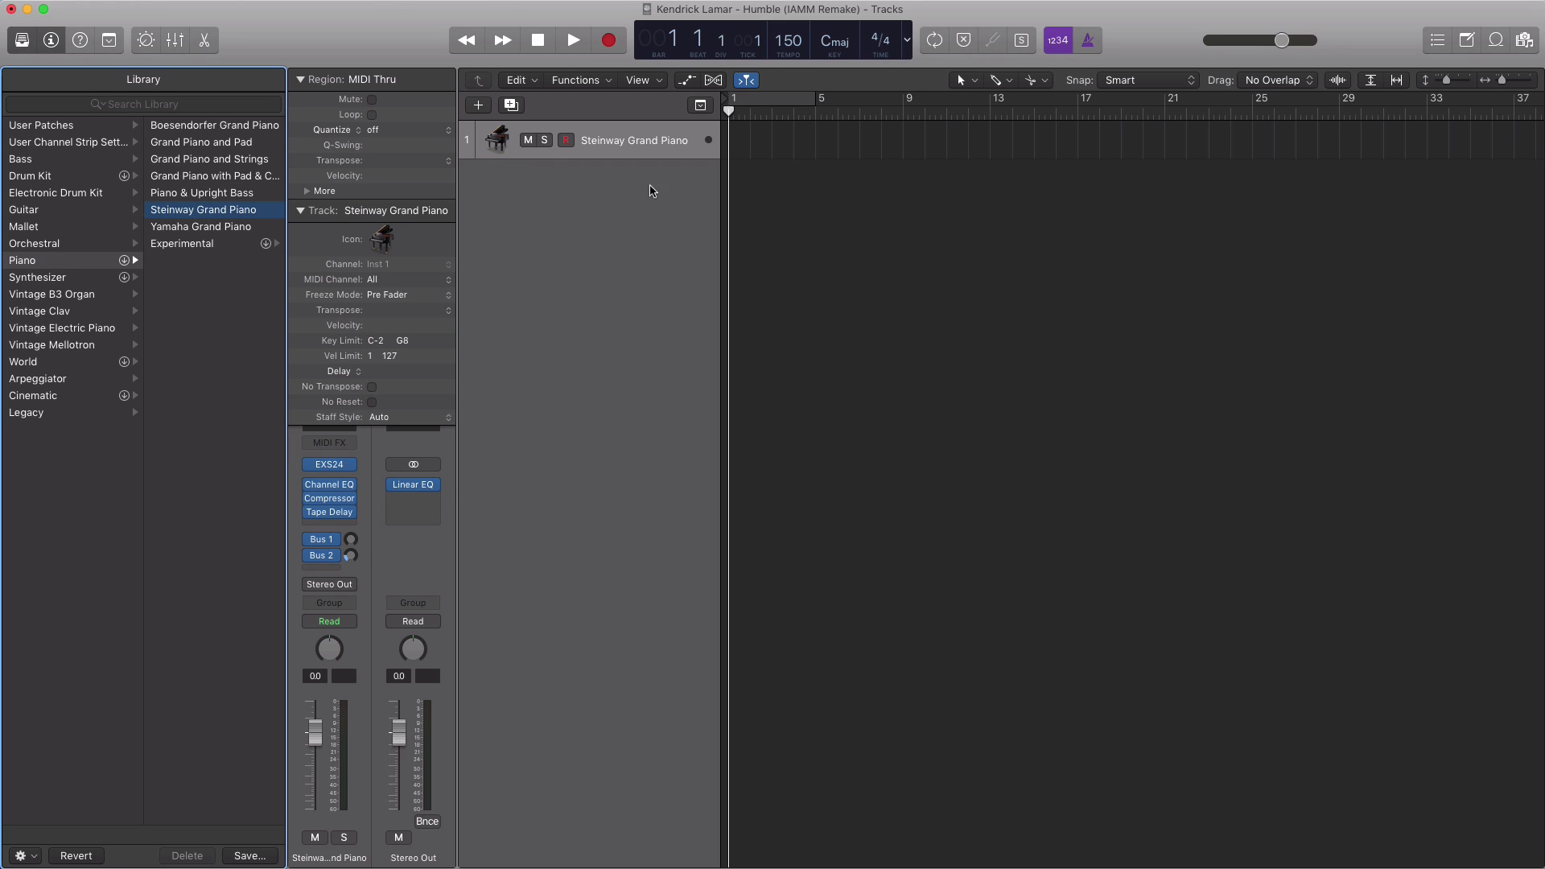
Step: Set a cycle range from bar 5 to 9, create an empty piano MIDI region over it and open it in the Piano Roll
left_click_drag(820, 110, 921, 102)
left_click_drag(834, 151, 893, 151)
key("e")
left_click(17, 44)
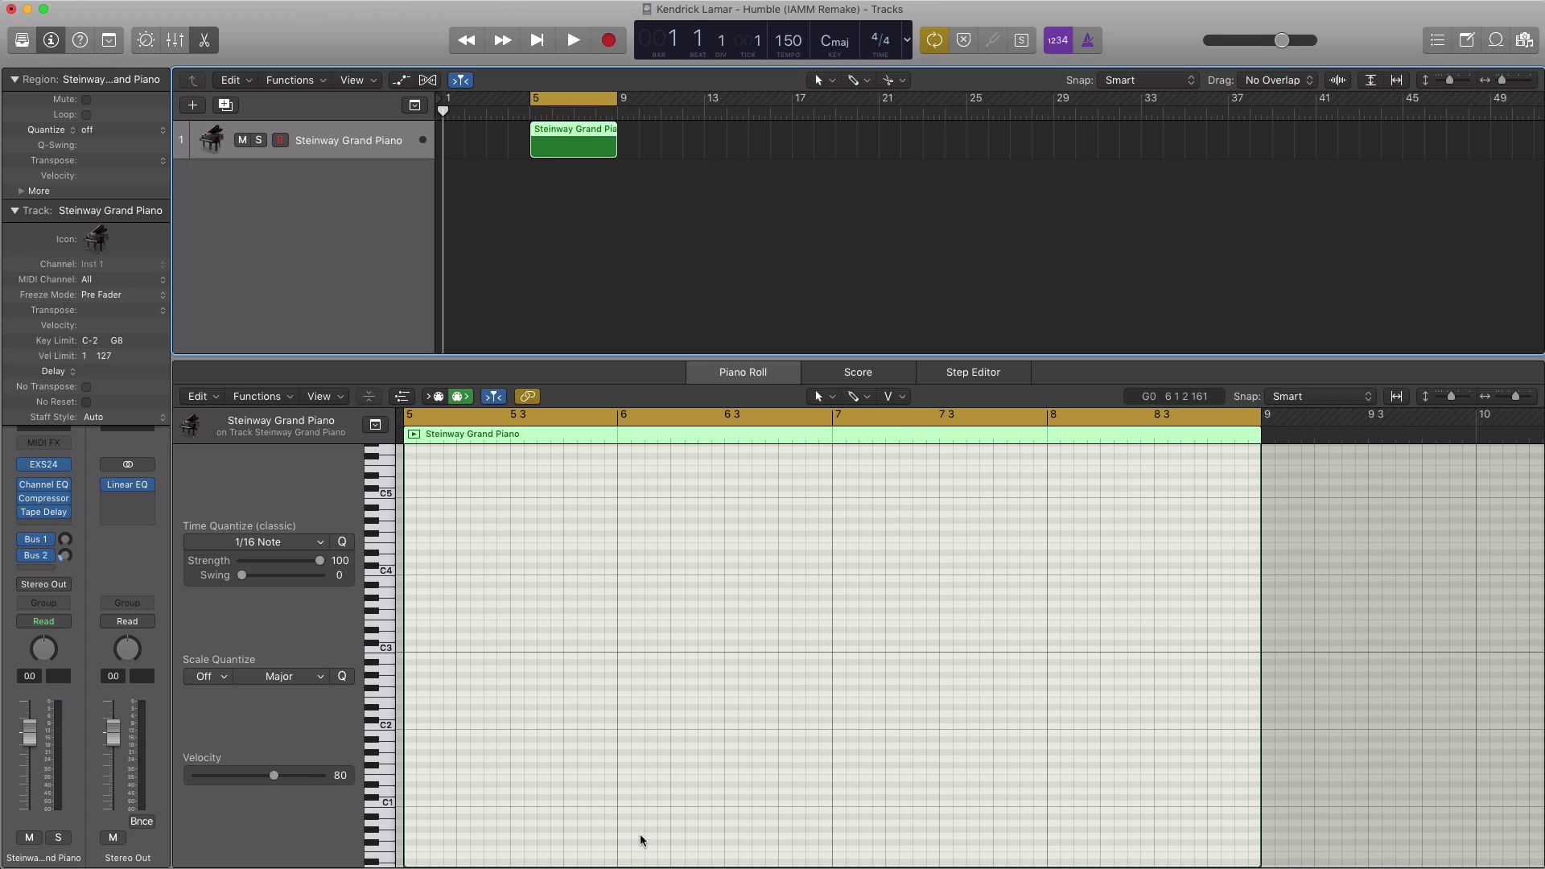
Step: Enter short octave pairs in the region: D#1/D#2 on bar 5 beats 1 and 2, E1/E2 on beat 4, and D#1/D#2 on bar 6
left_click(412, 786)
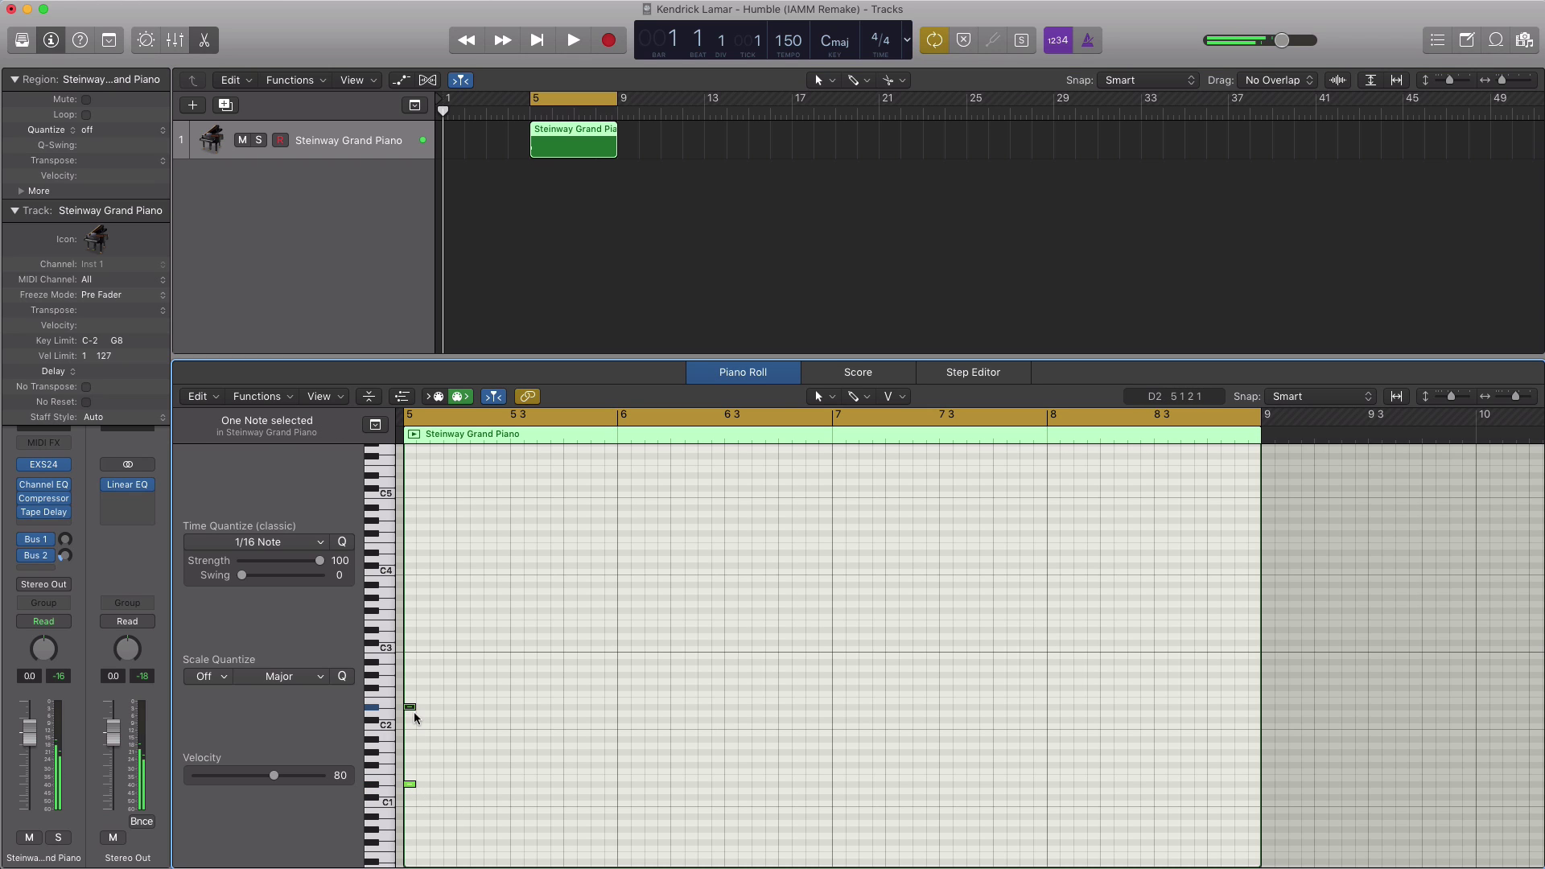
key("space")
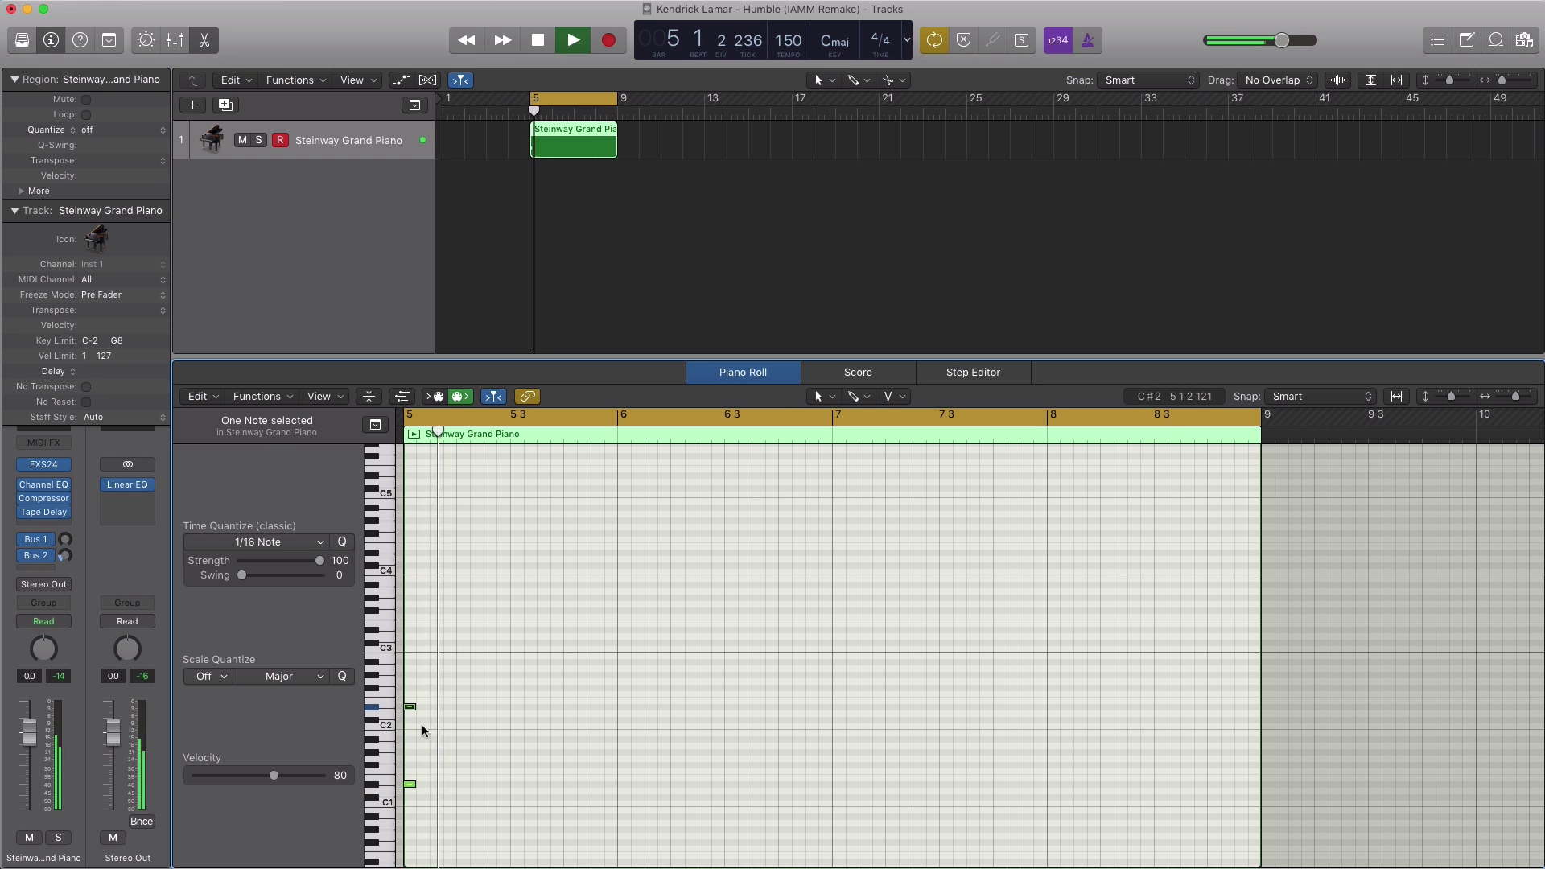
left_click_drag(429, 788, 464, 709)
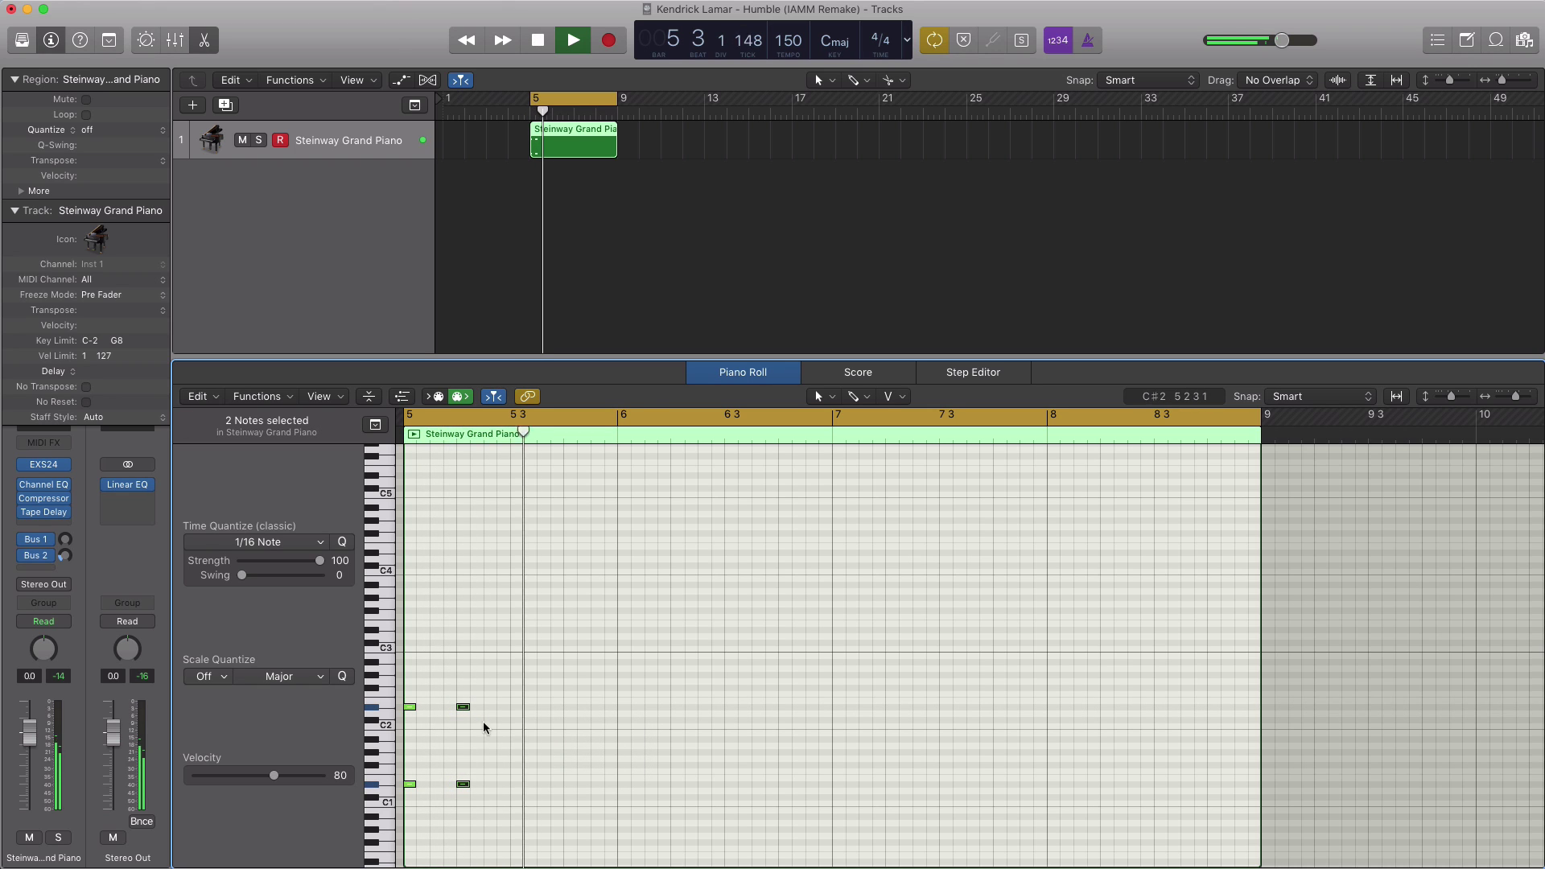
left_click_drag(465, 785, 457, 694)
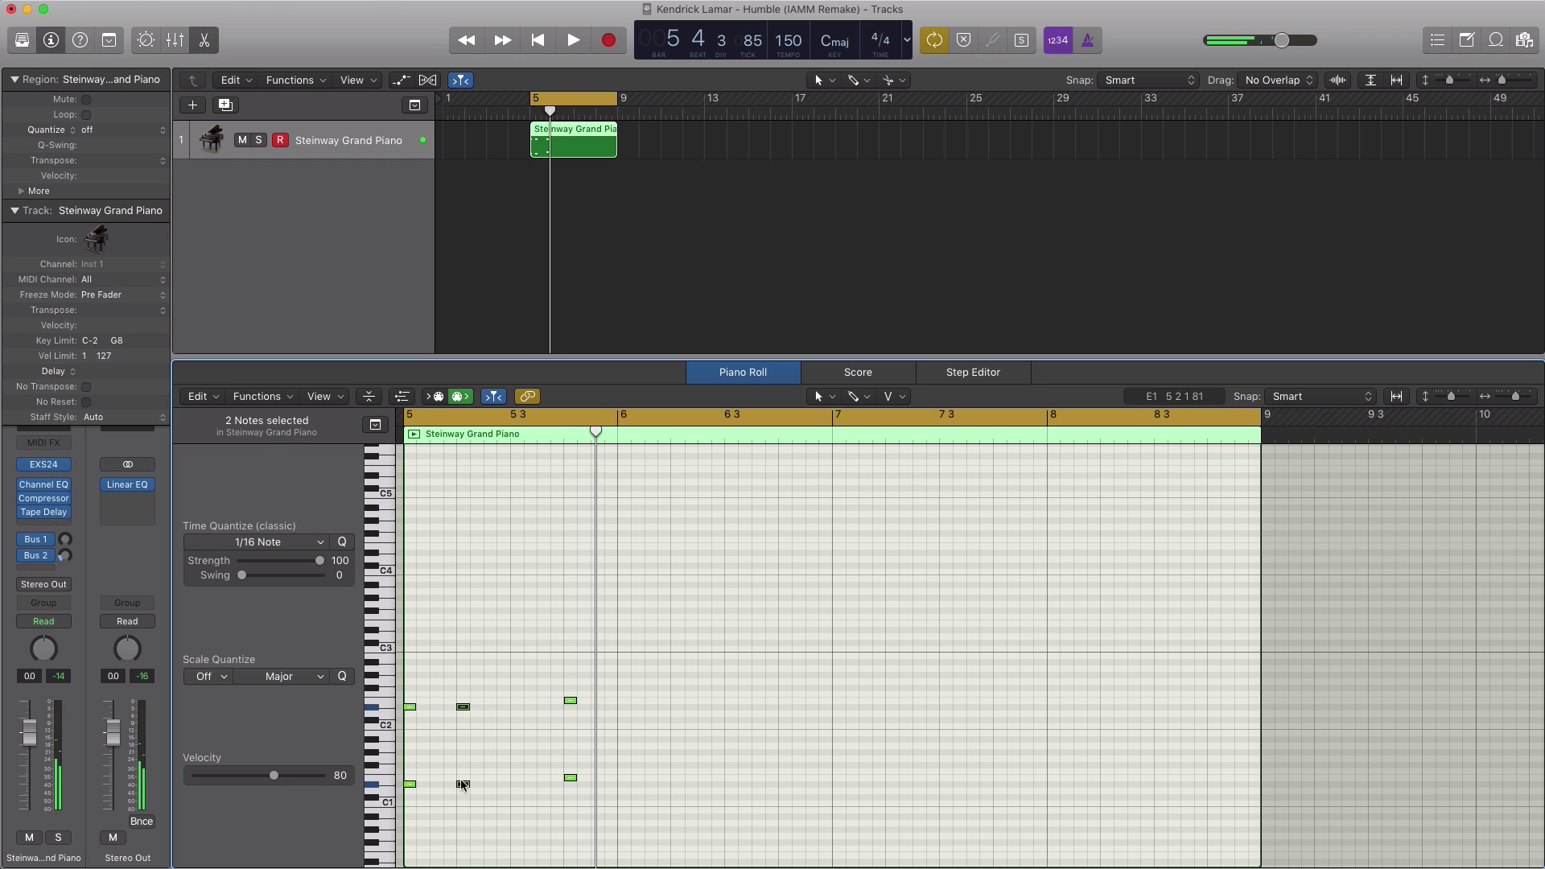
left_click_drag(463, 785, 624, 788)
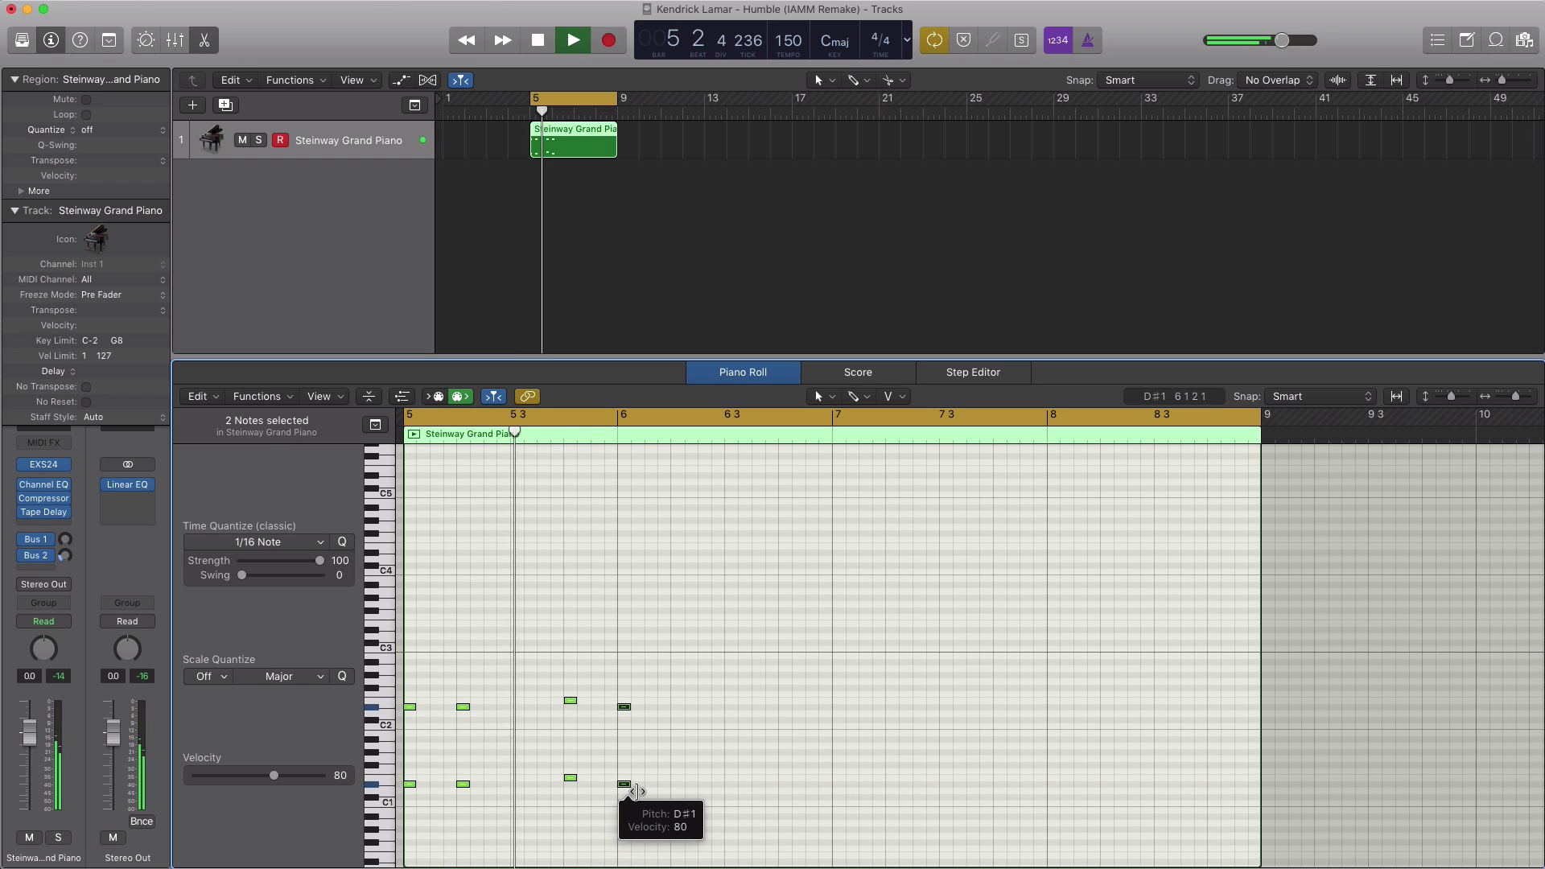
key("space")
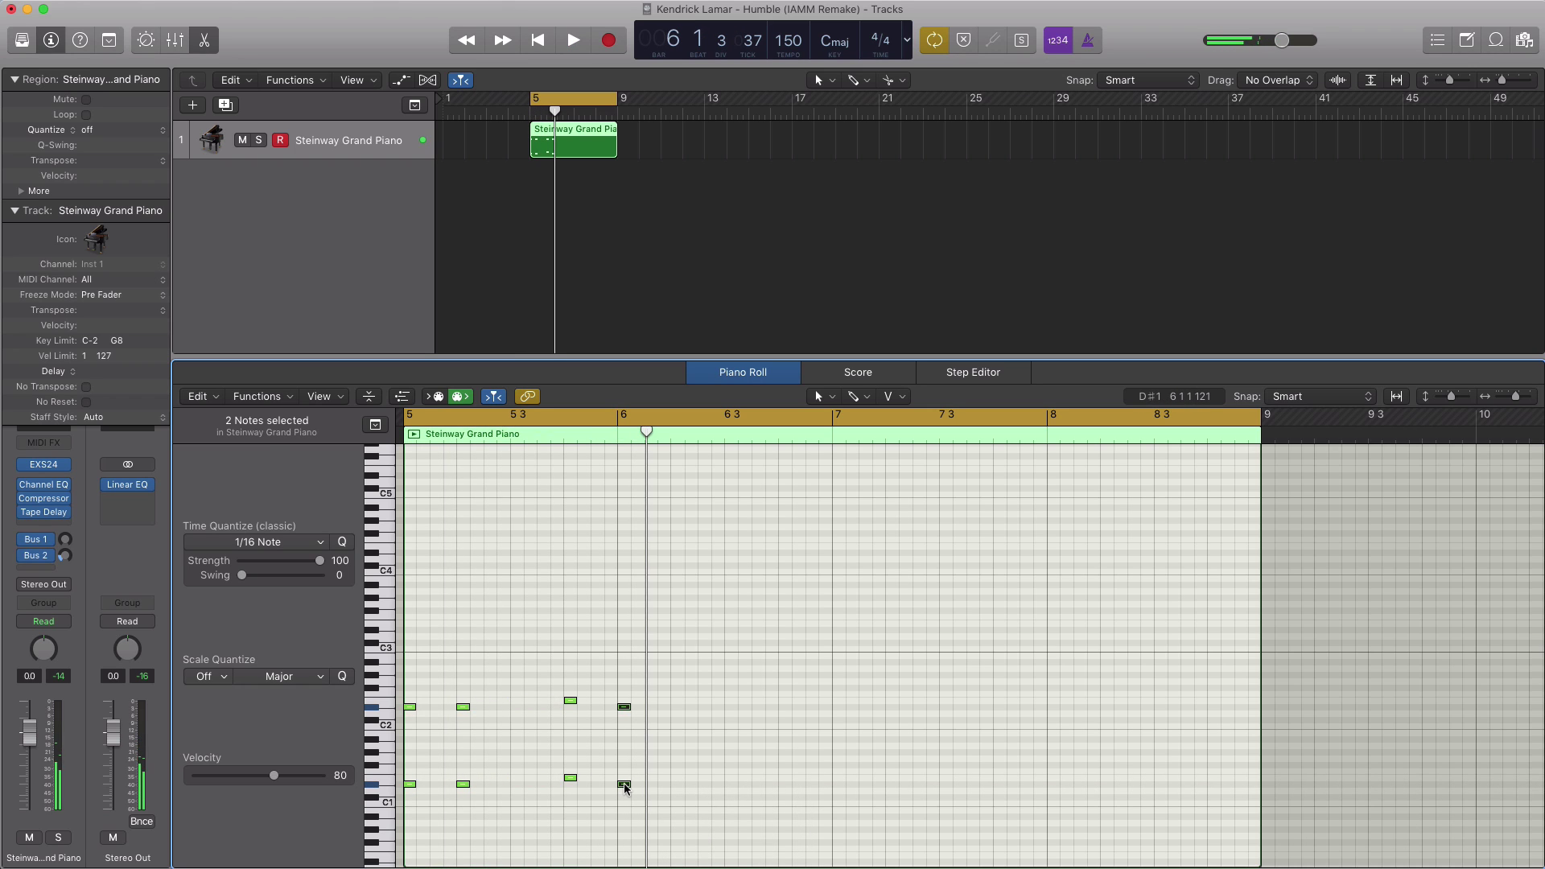
Step: Copy the octave pair down to G#0/G#1 at positions 6 2, 6 2 3 and 6 3 3
left_click_drag(626, 788, 704, 833)
key("space")
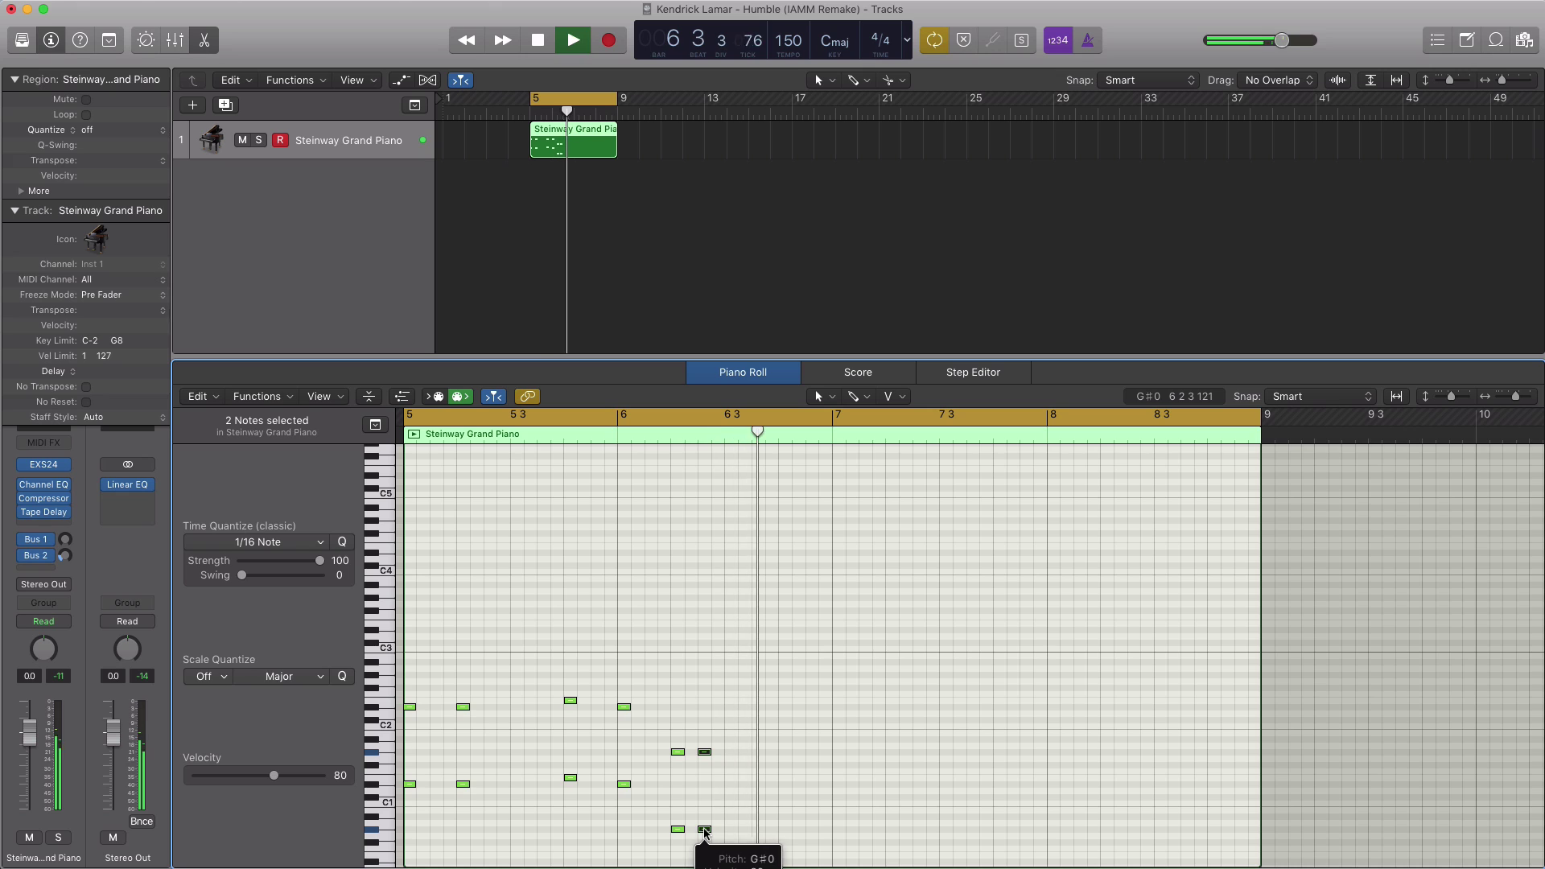
key("space")
left_click_drag(704, 829, 759, 831)
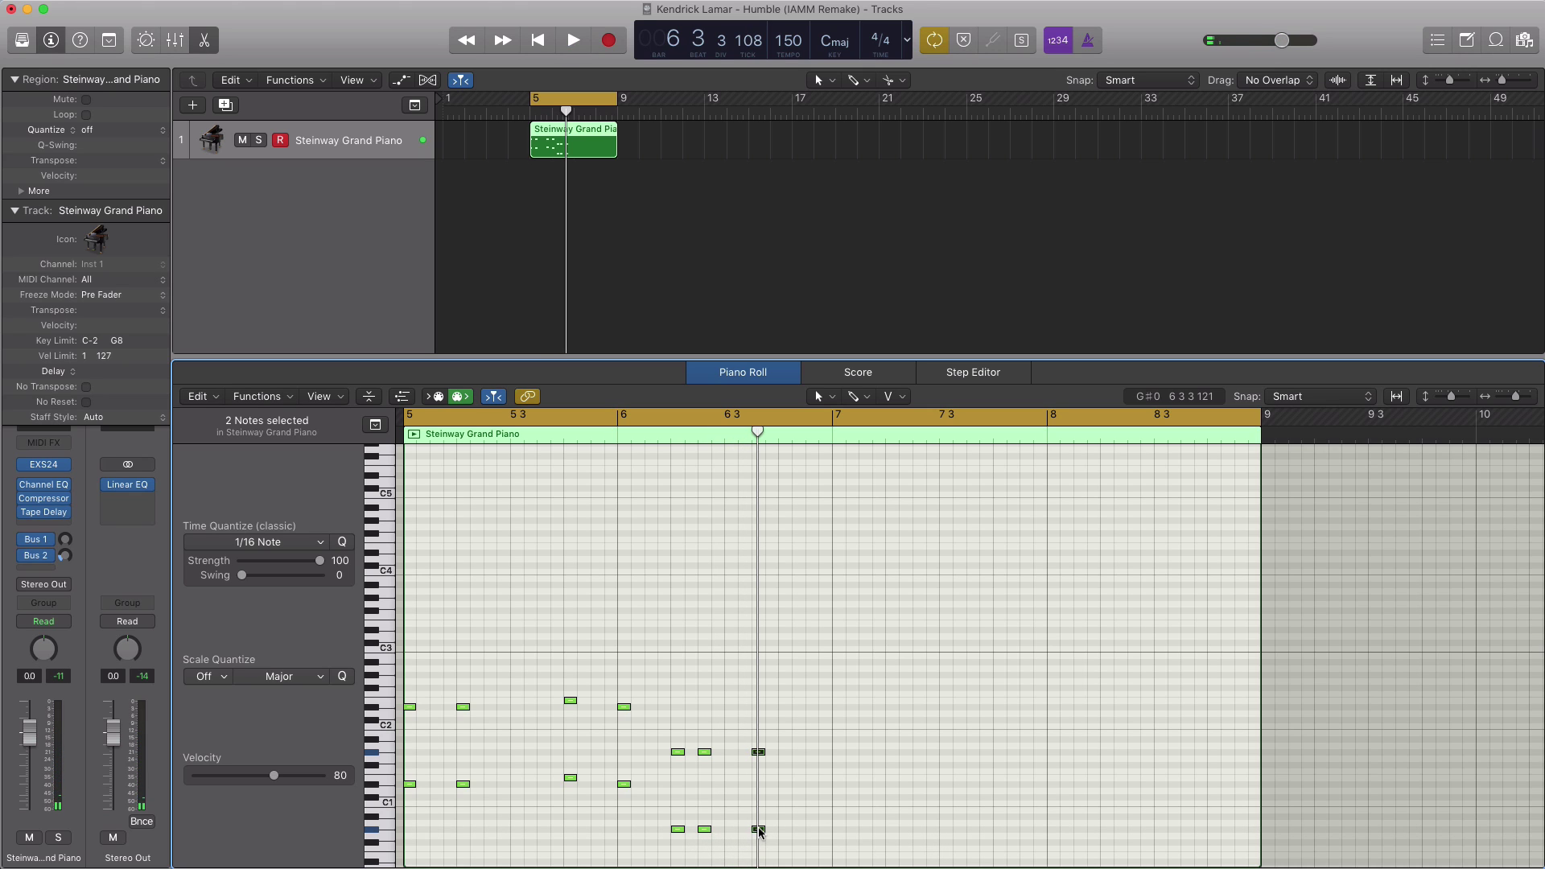
key("space")
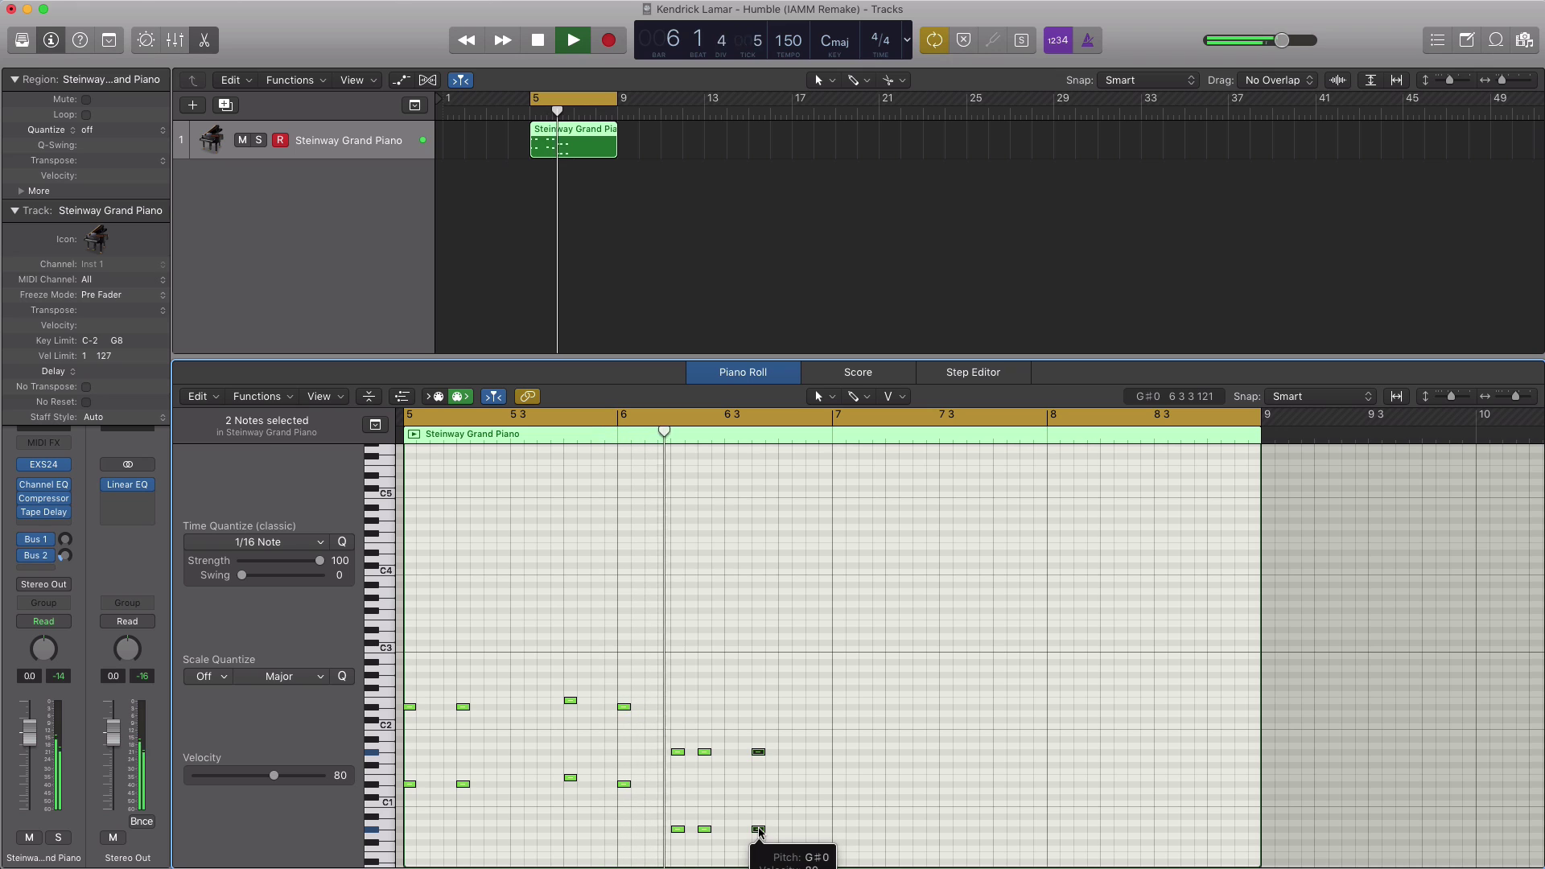
key("space")
Step: Copy the E1/E2 octave pair from bar 5 beat 4 to bar 6 beat 4
left_click_drag(591, 802, 557, 698)
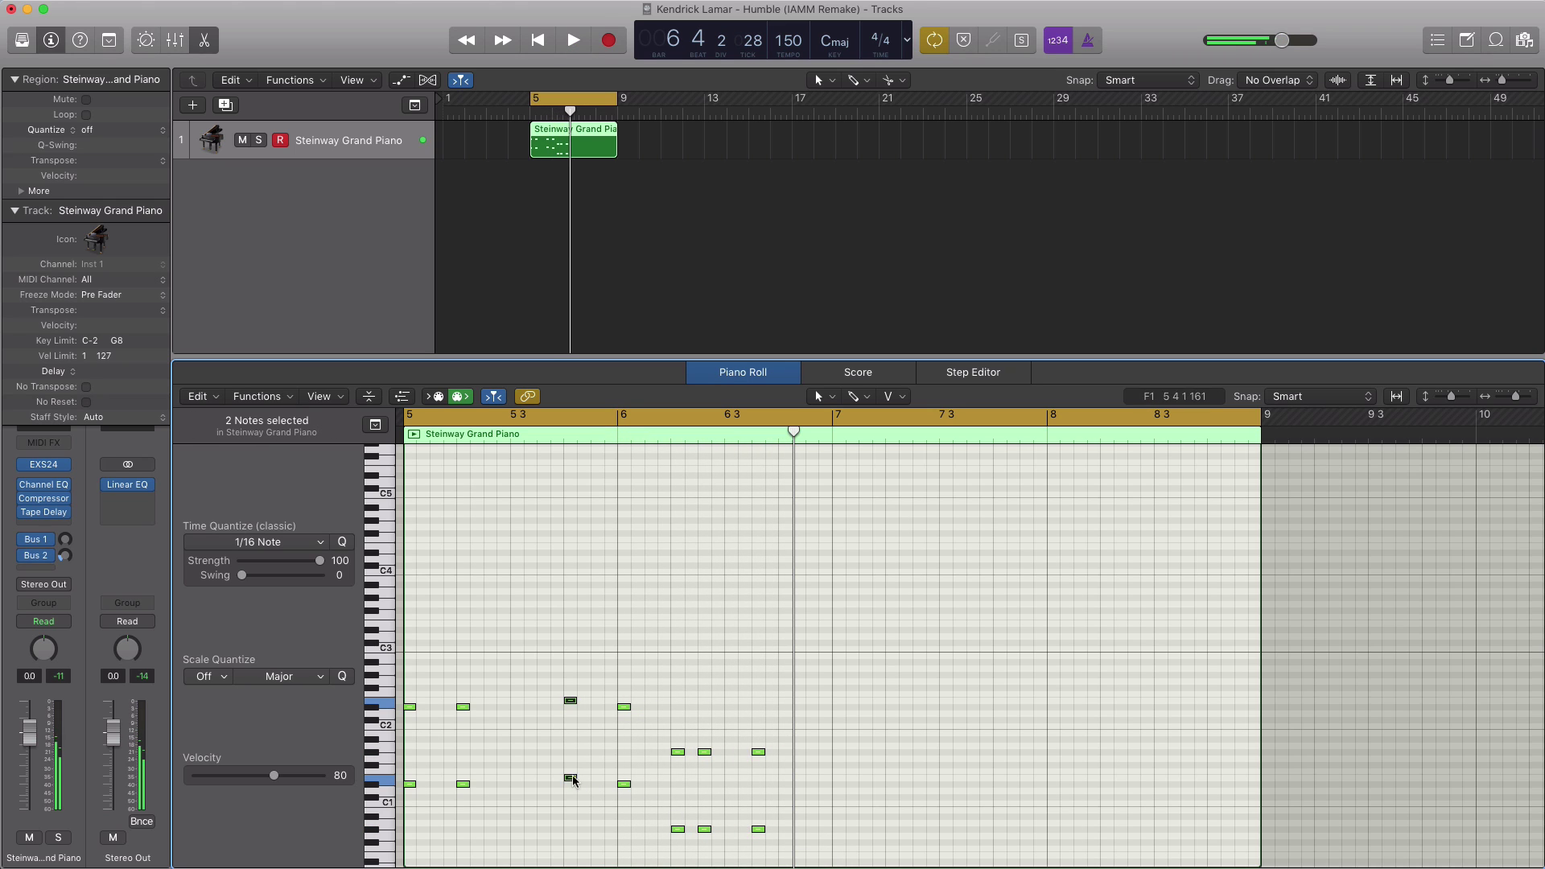
left_click_drag(574, 780, 785, 785)
key("space")
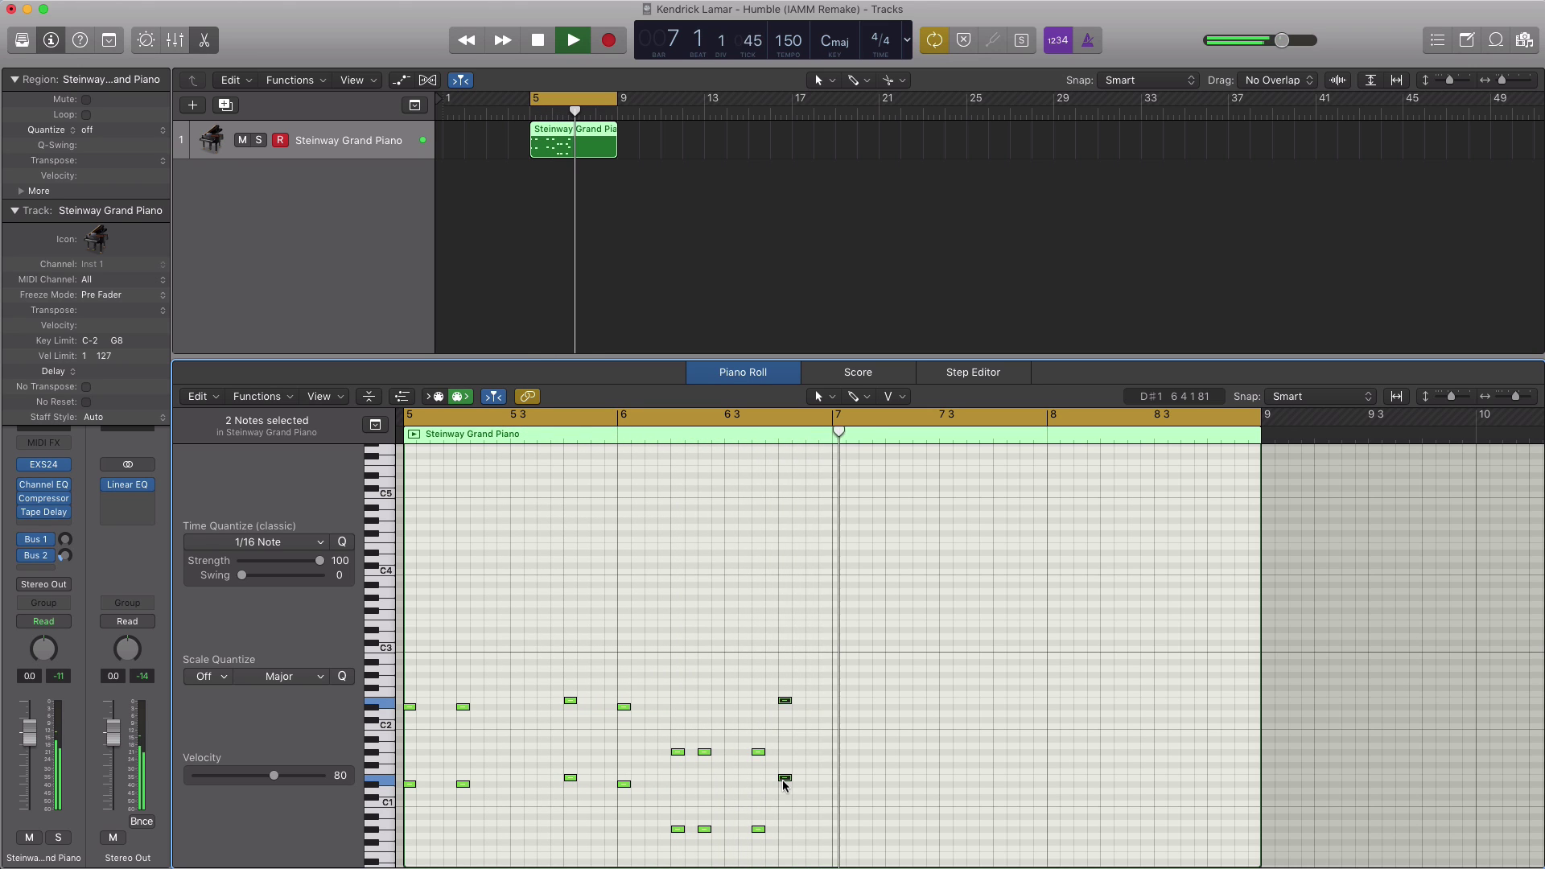
Step: Copy all notes of the two-bar phrase to start at bar 7, filling the region, and play it back
scroll(781, 784, "down", 3)
key("space")
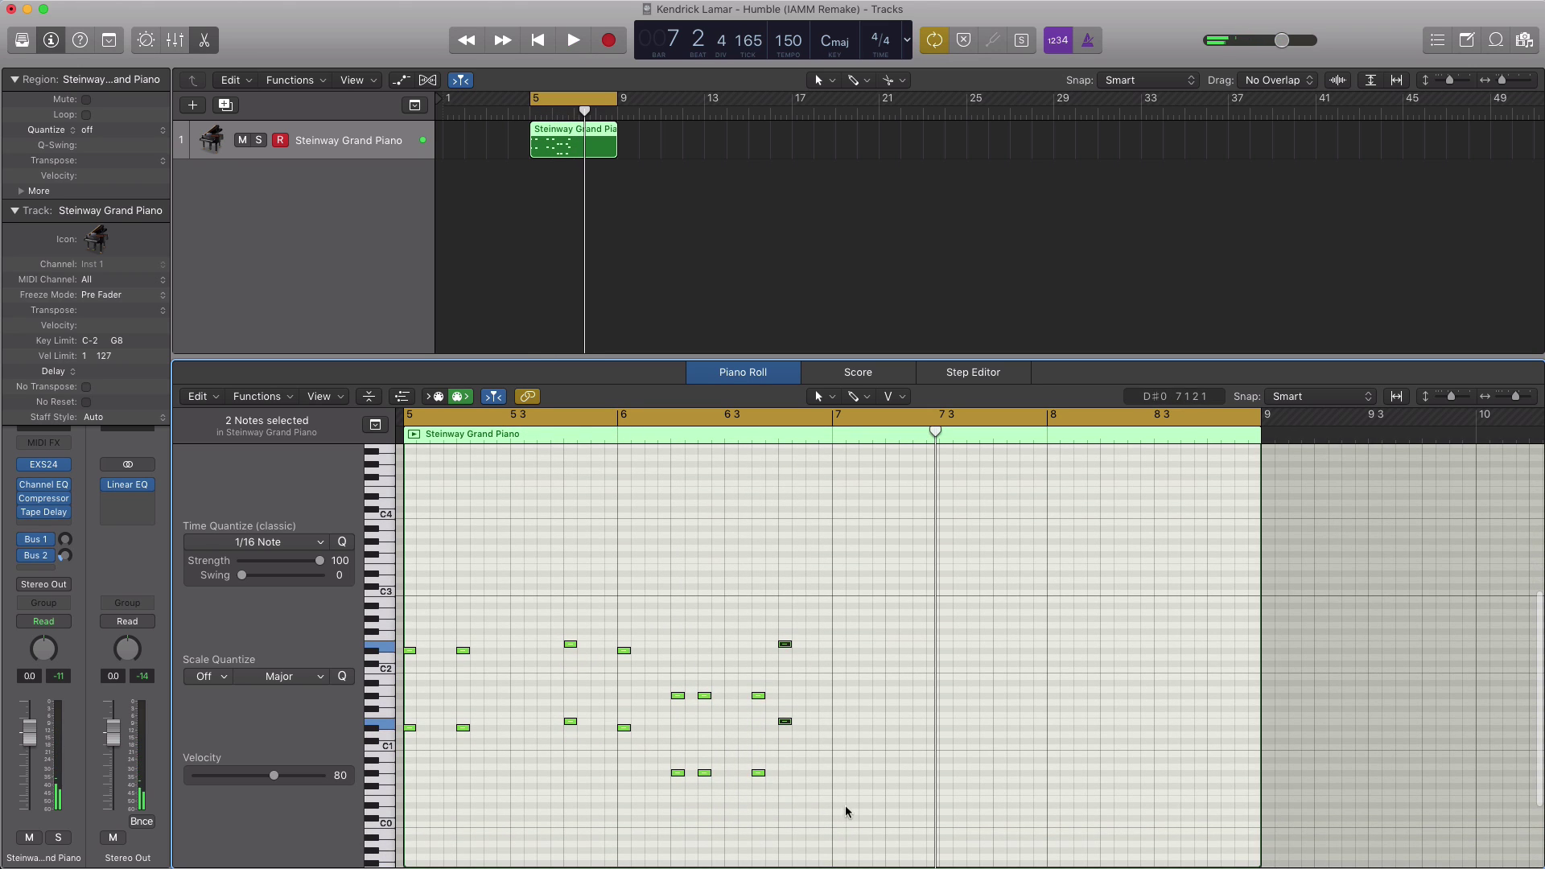
left_click_drag(846, 811, 405, 594)
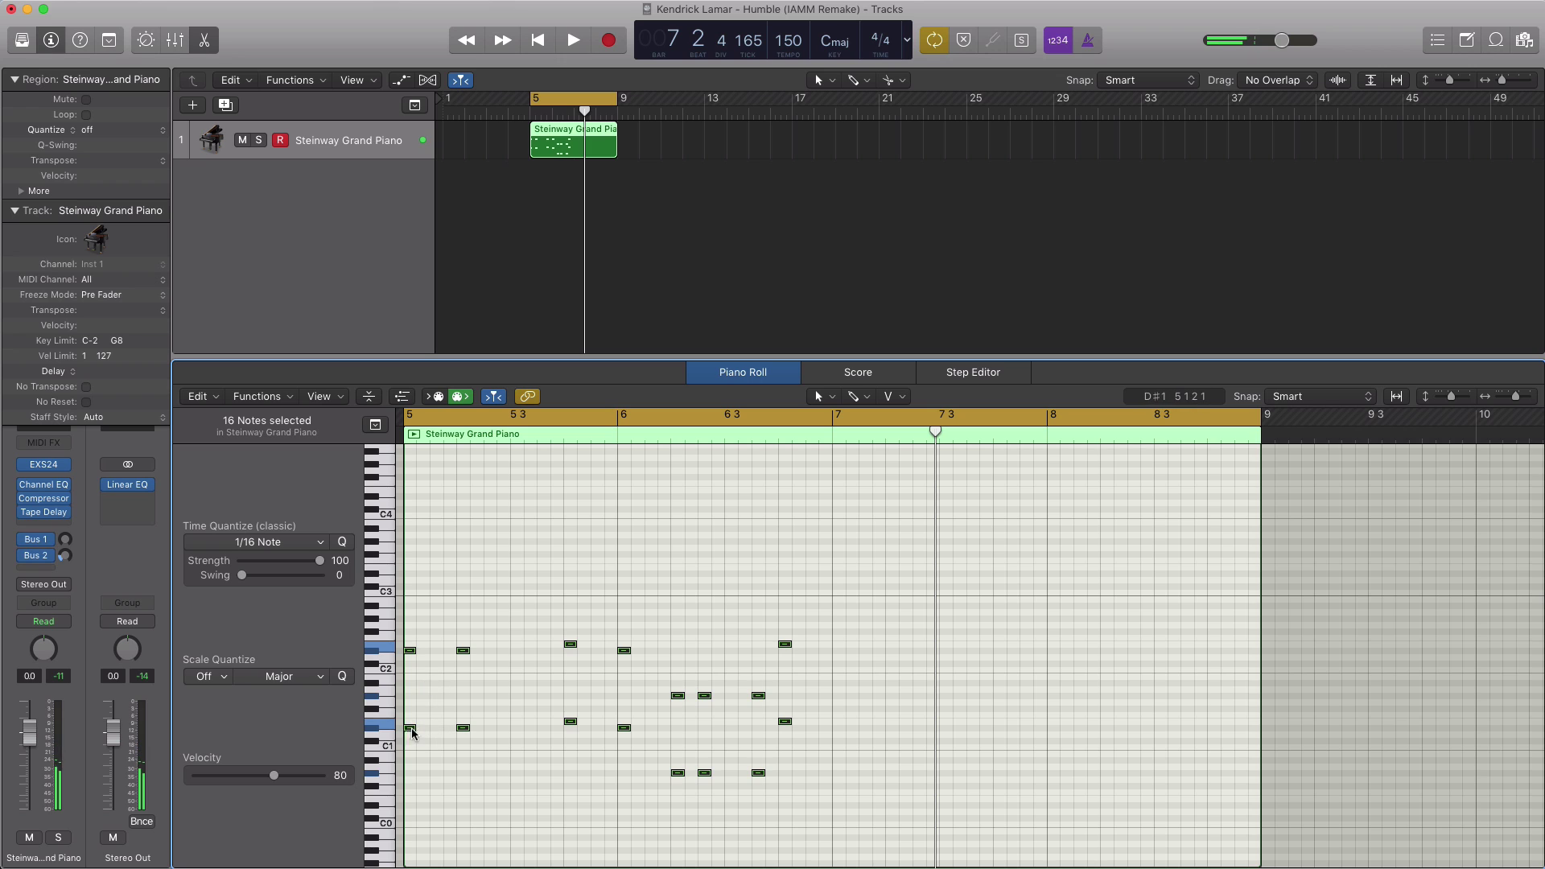
left_click_drag(422, 730, 843, 730)
key("space")
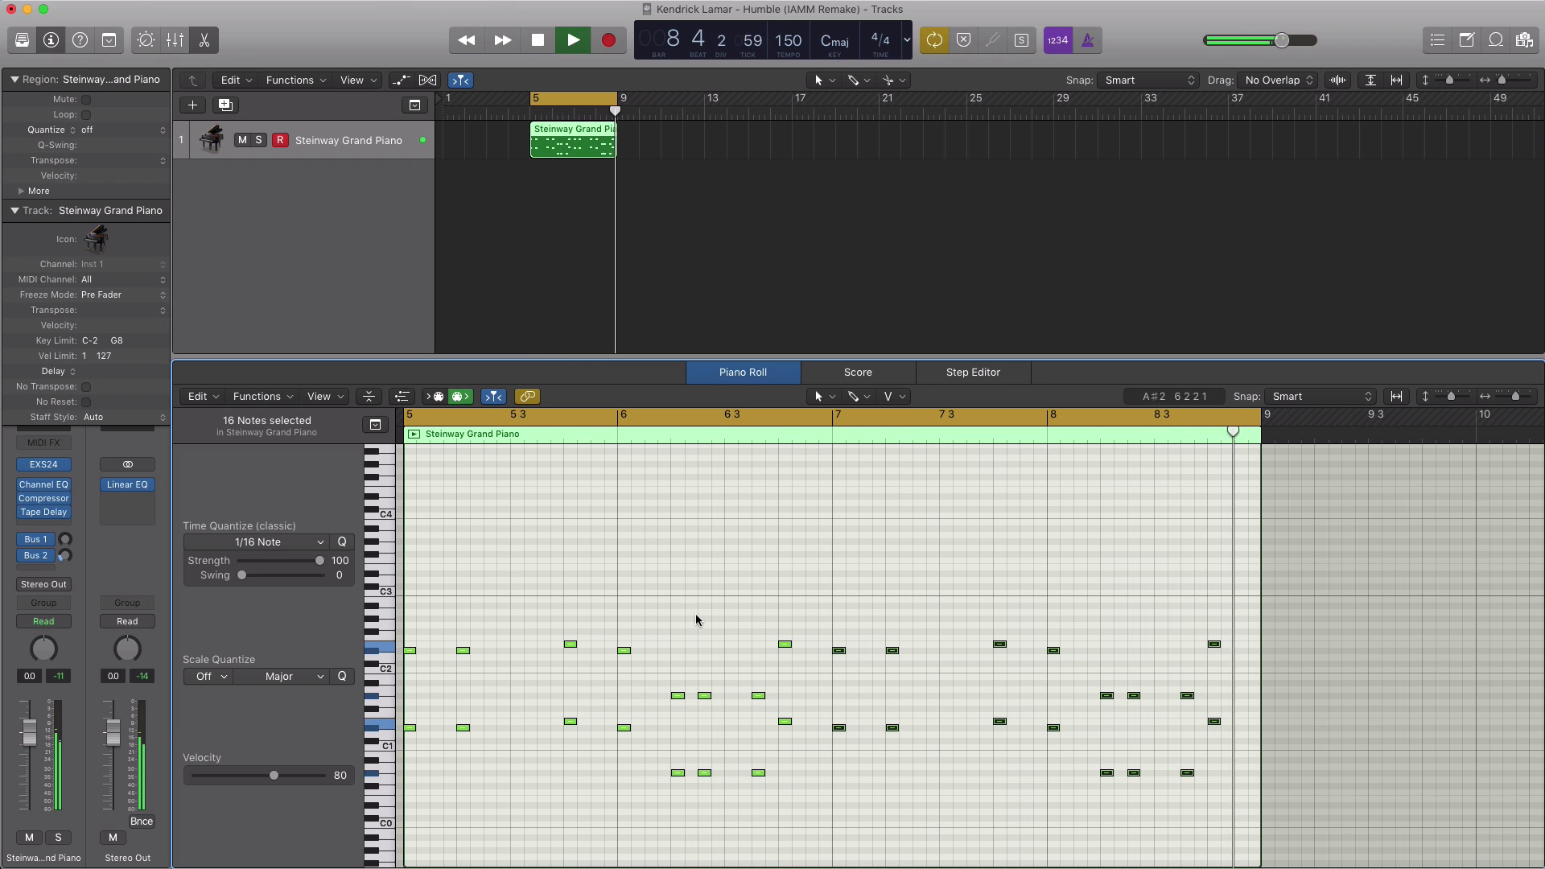
key("space")
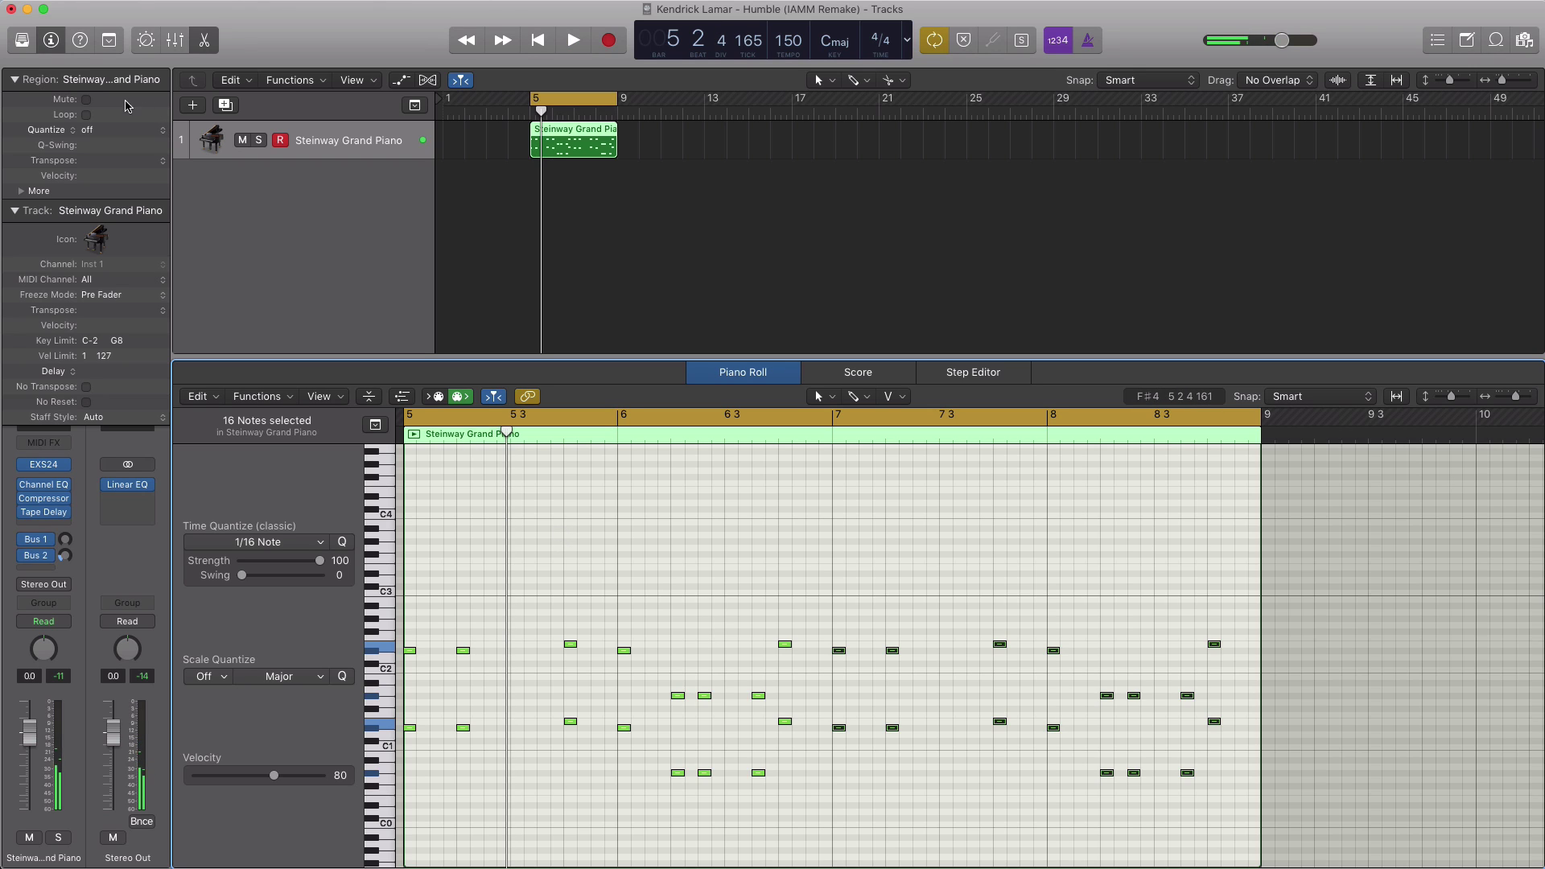
Step: Open the piano's Smart Controls and, during playback, raise the High tone and set the Low tone to -1.5 dB
key("b")
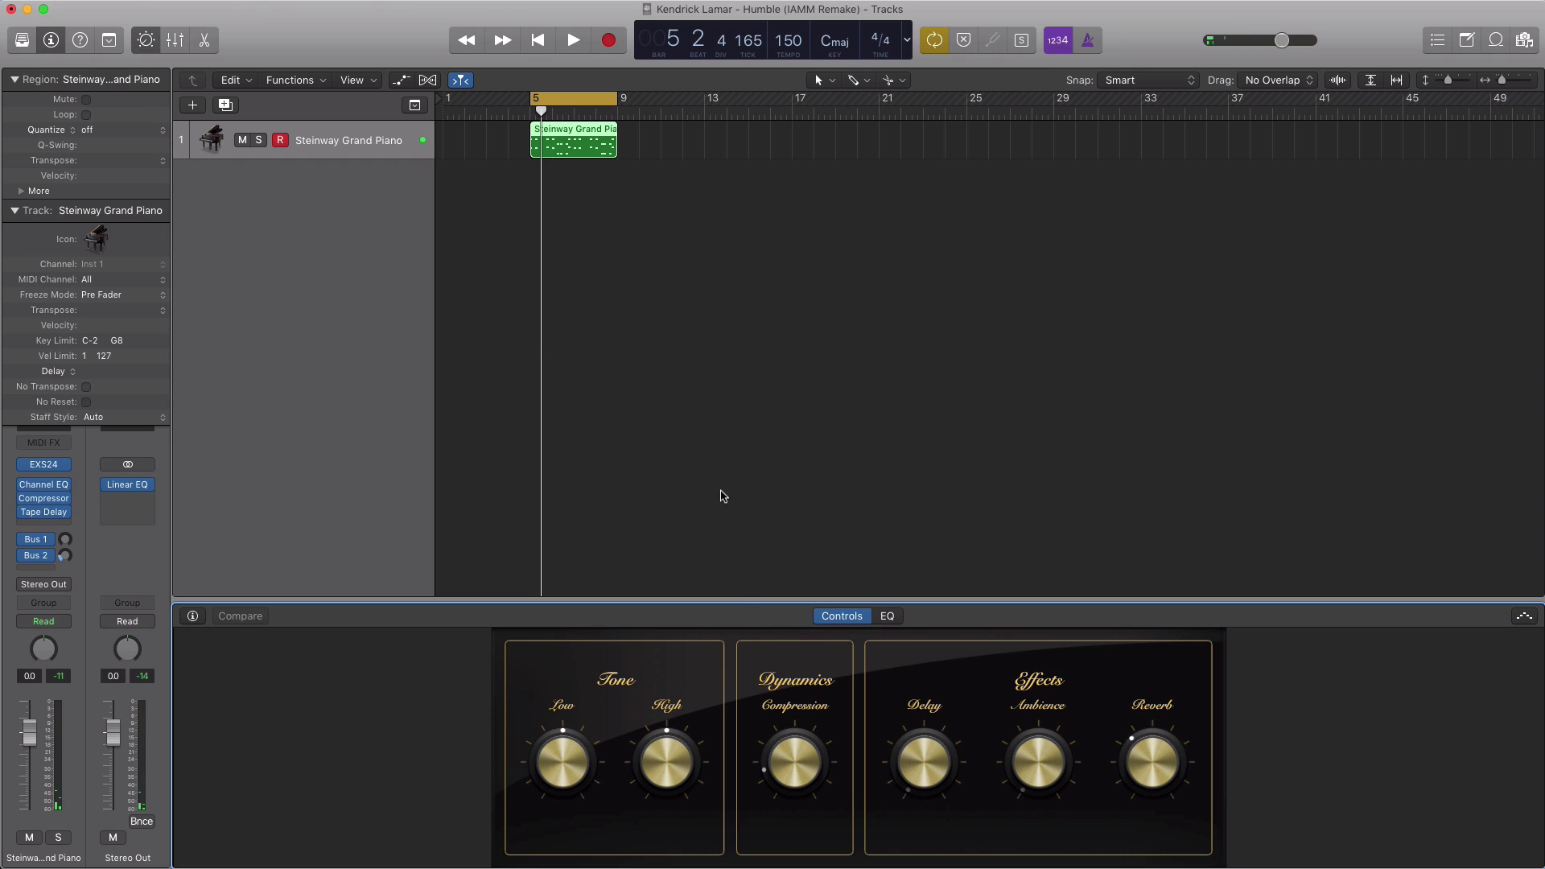
key("space")
left_click_drag(667, 724, 671, 679)
left_click_drag(562, 761, 552, 803)
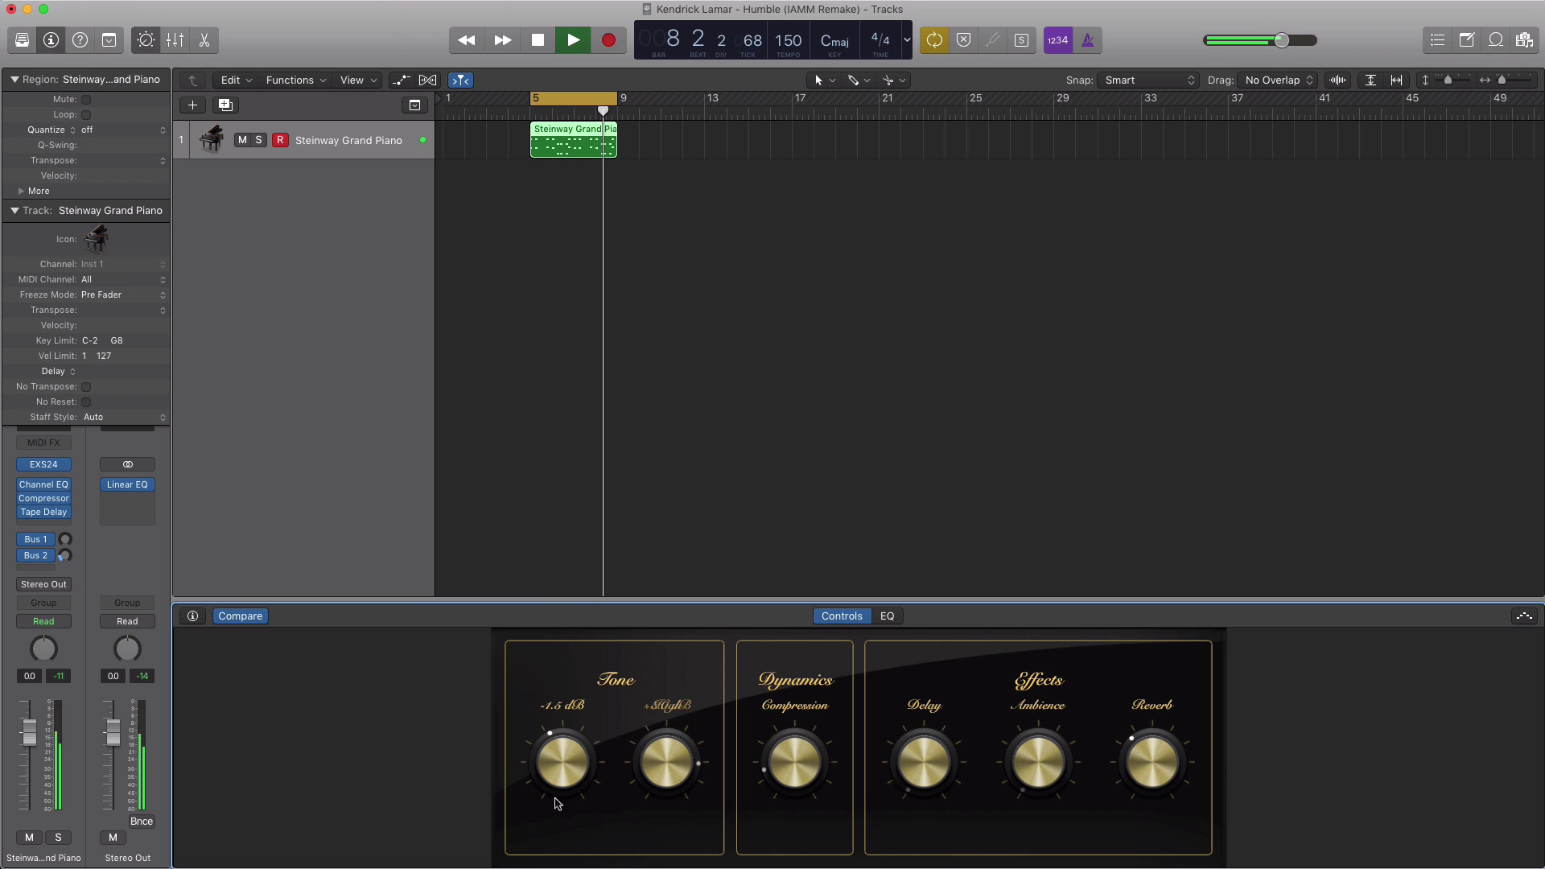
Step: Set the piano's Compression to -29.0 dB and Reverb to -18.6 dB, and slightly raise Ambience and Delay
left_click_drag(829, 776, 800, 751)
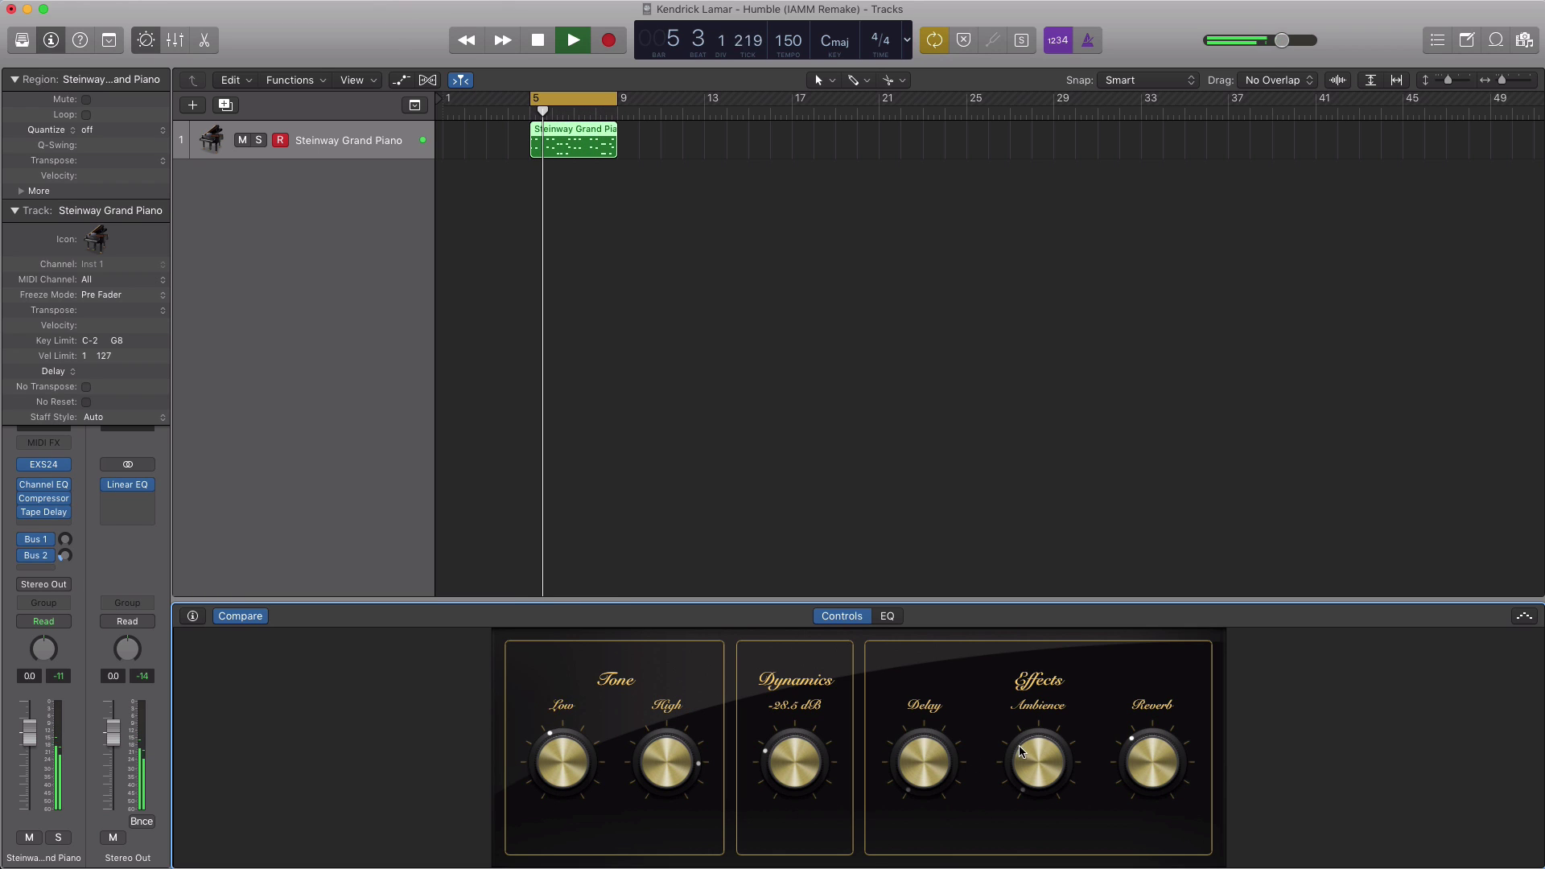
left_click_drag(1038, 749, 1040, 726)
left_click_drag(1150, 771, 1146, 743)
left_click_drag(788, 762, 789, 764)
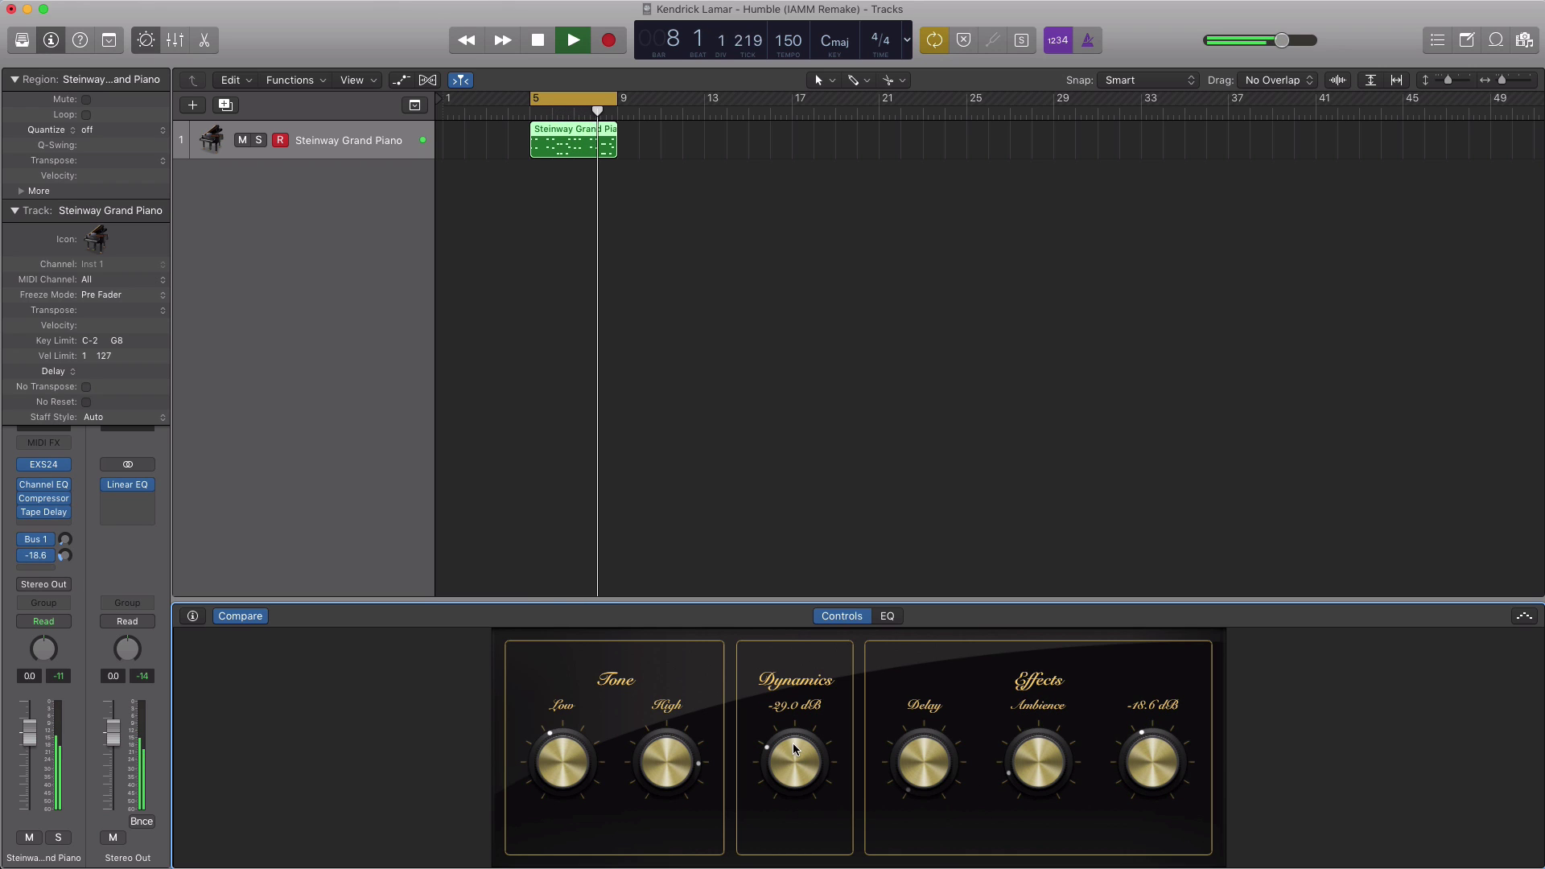
left_click_drag(926, 758, 917, 756)
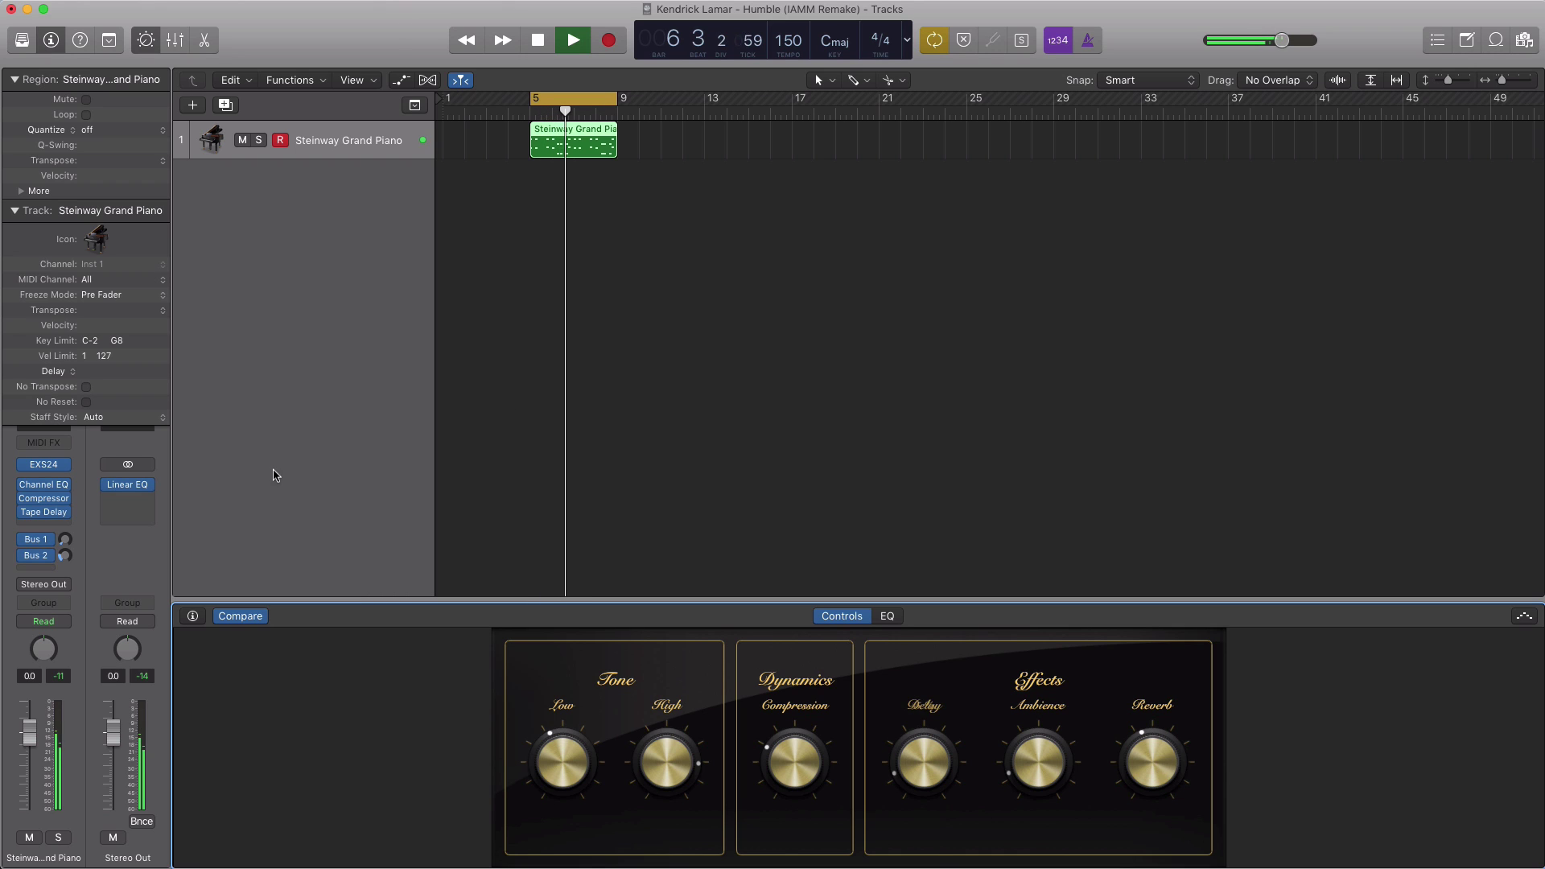
Step: Insert a stereo Overdrive between the piano's Channel EQ and Compressor, with Tone 3100 Hz and Drive 4.25 dB
mouse_move(56, 500)
key("space")
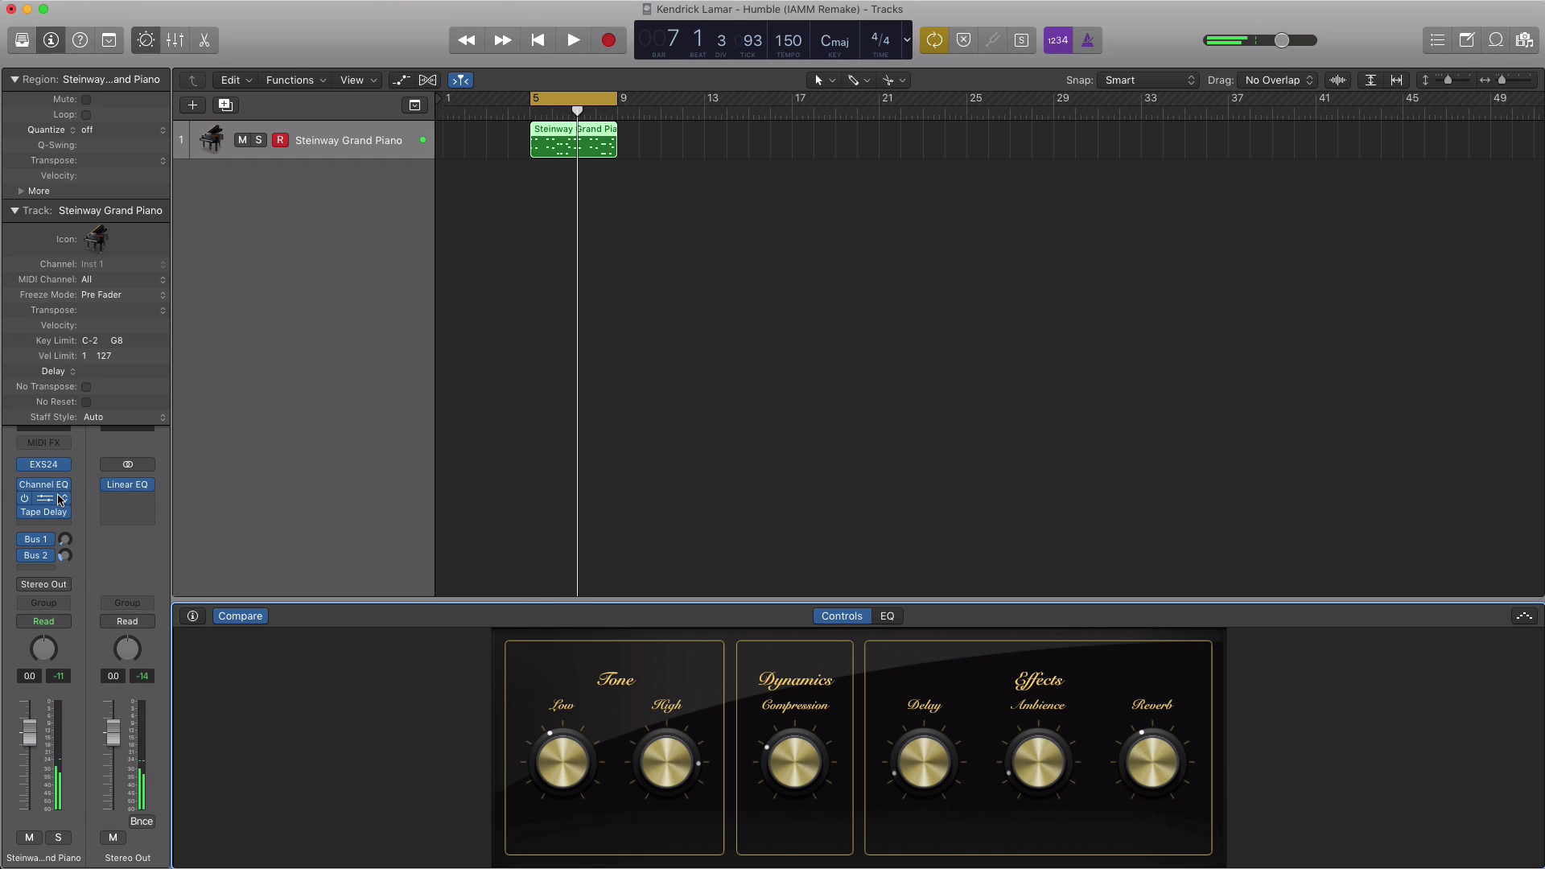
left_click(61, 499)
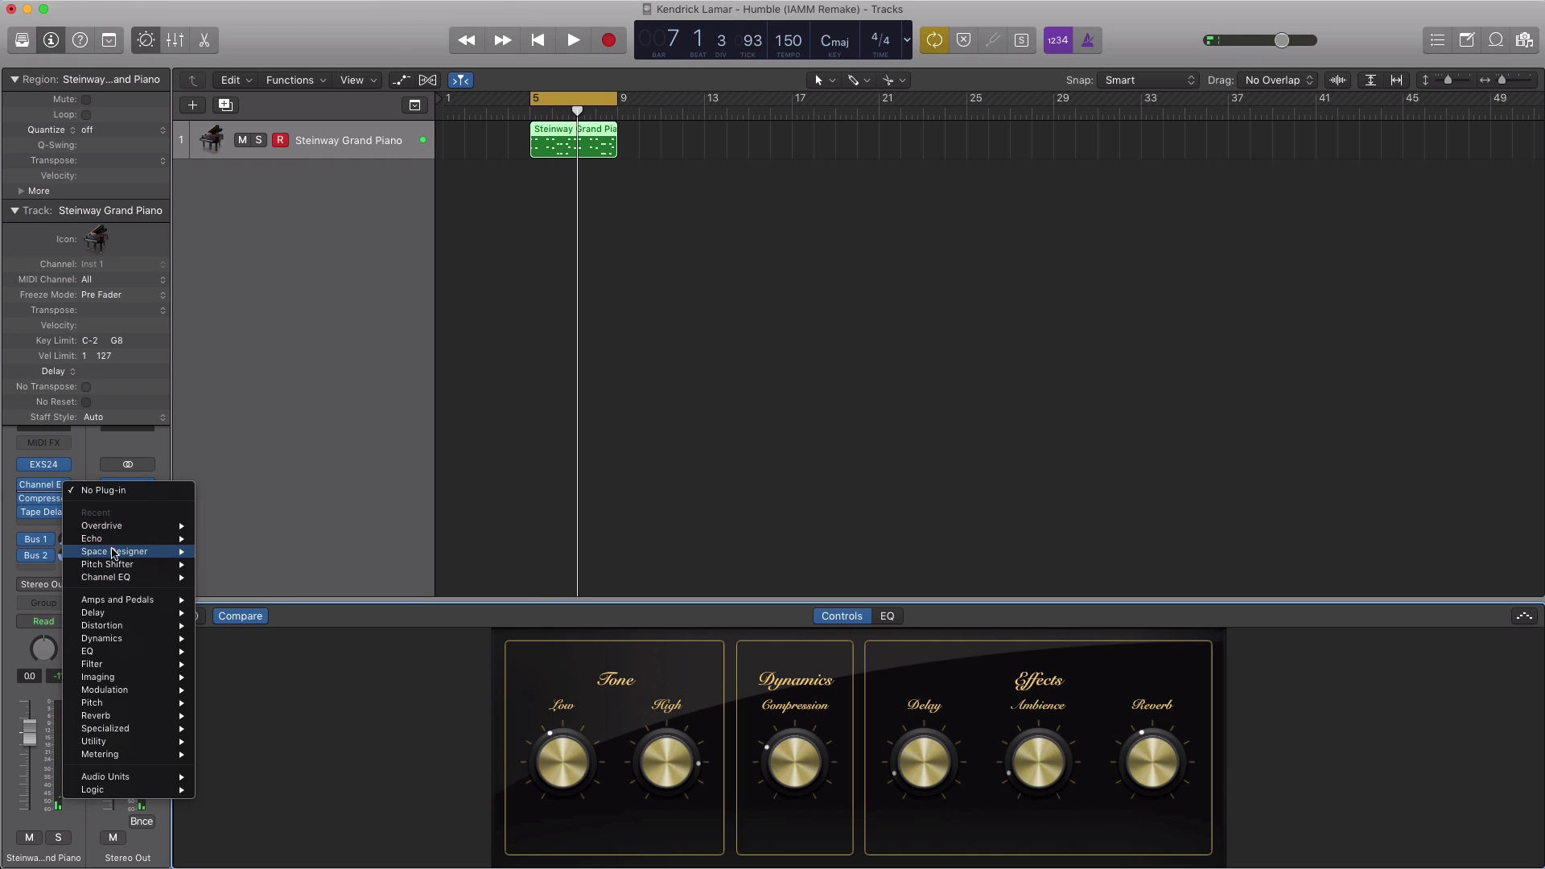
mouse_move(180, 530)
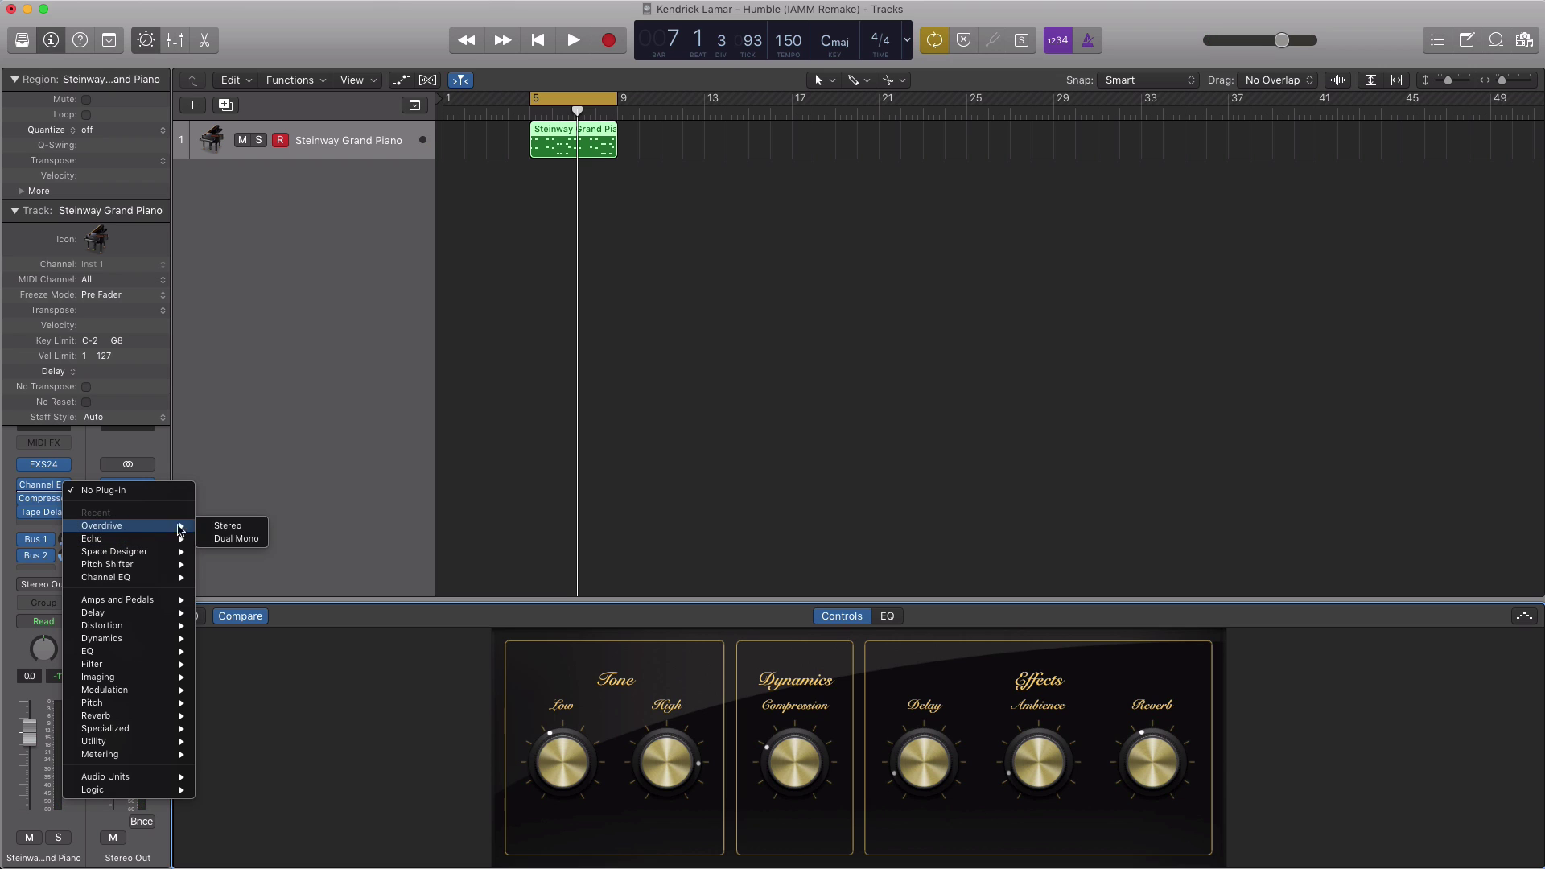
left_click(228, 527)
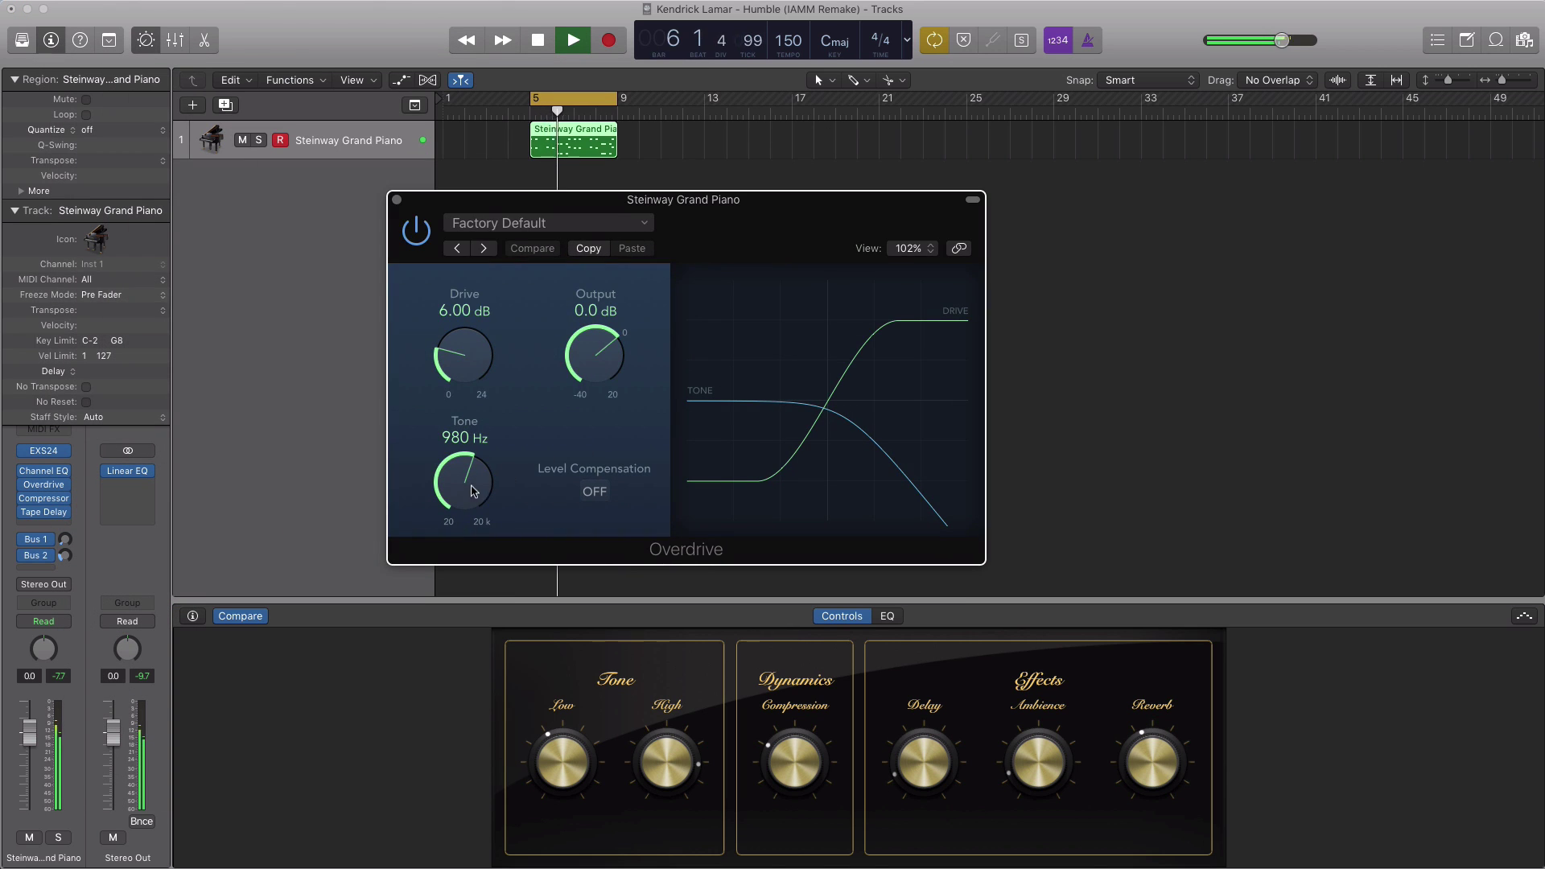
left_click_drag(473, 491, 478, 447)
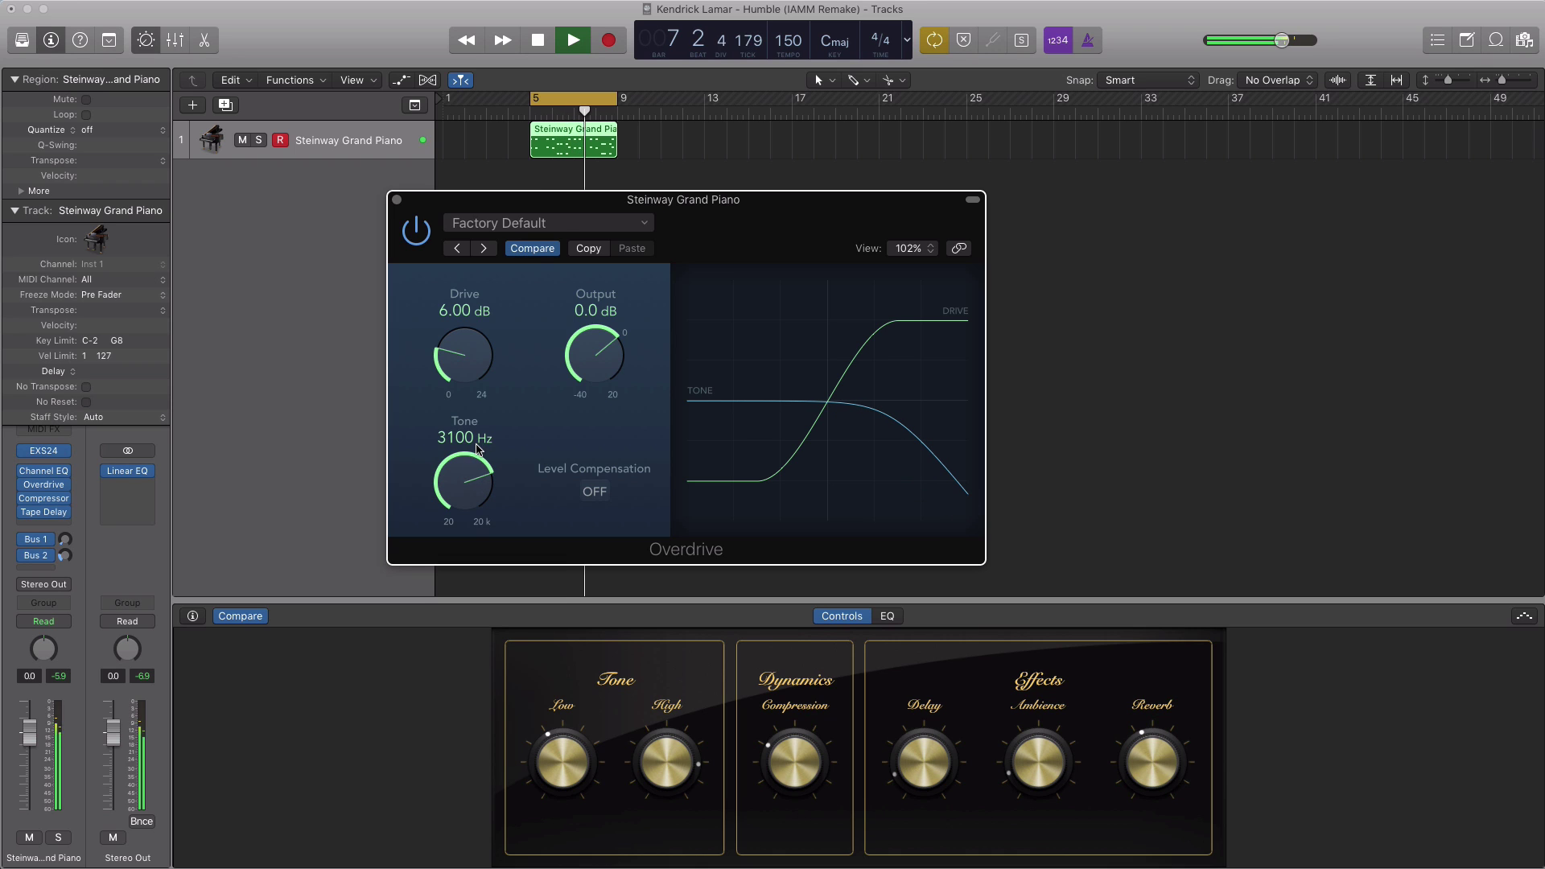
left_click_drag(447, 384, 449, 387)
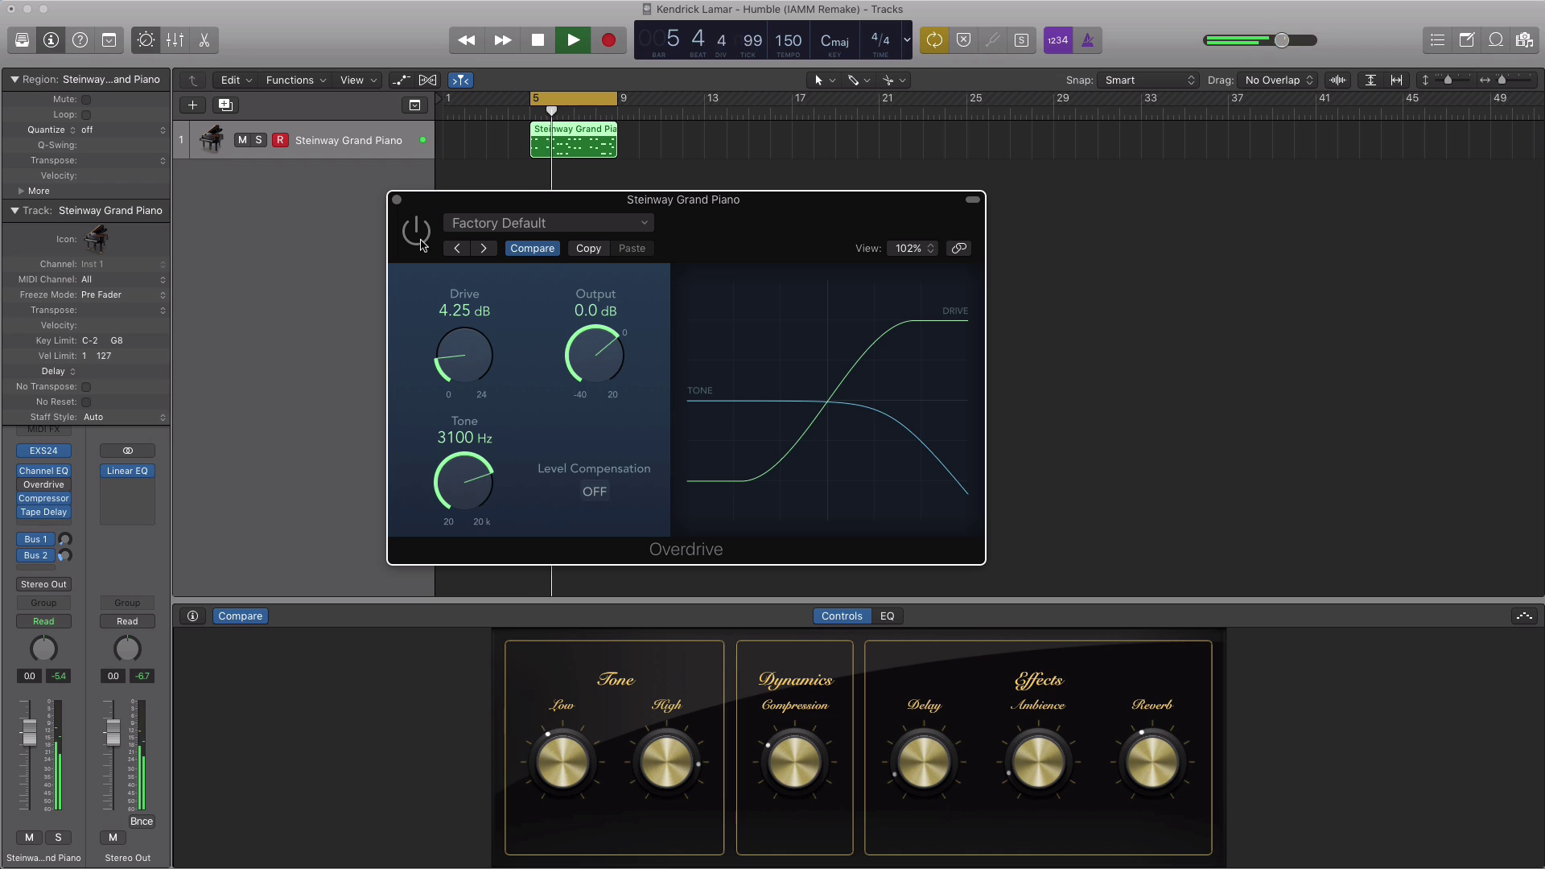
Step: Close the Overdrive window, lower the piano track's volume to -6.0 dB and show the volume control in the track header
left_click_drag(32, 741, 32, 750)
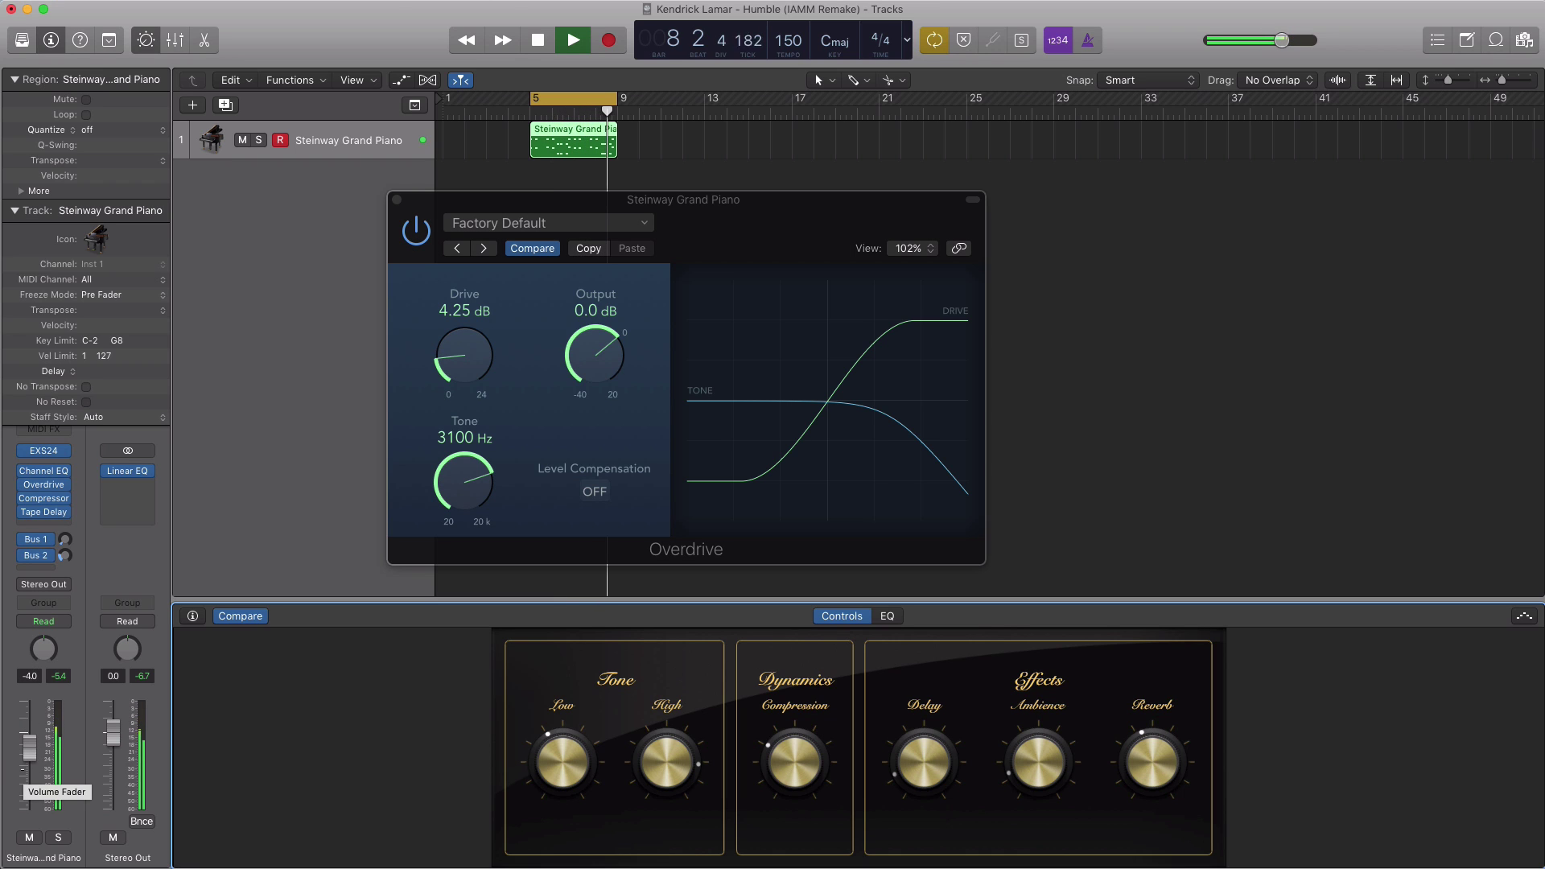
left_click(395, 201)
left_click_drag(434, 209, 481, 214)
left_click_drag(395, 150, 390, 150)
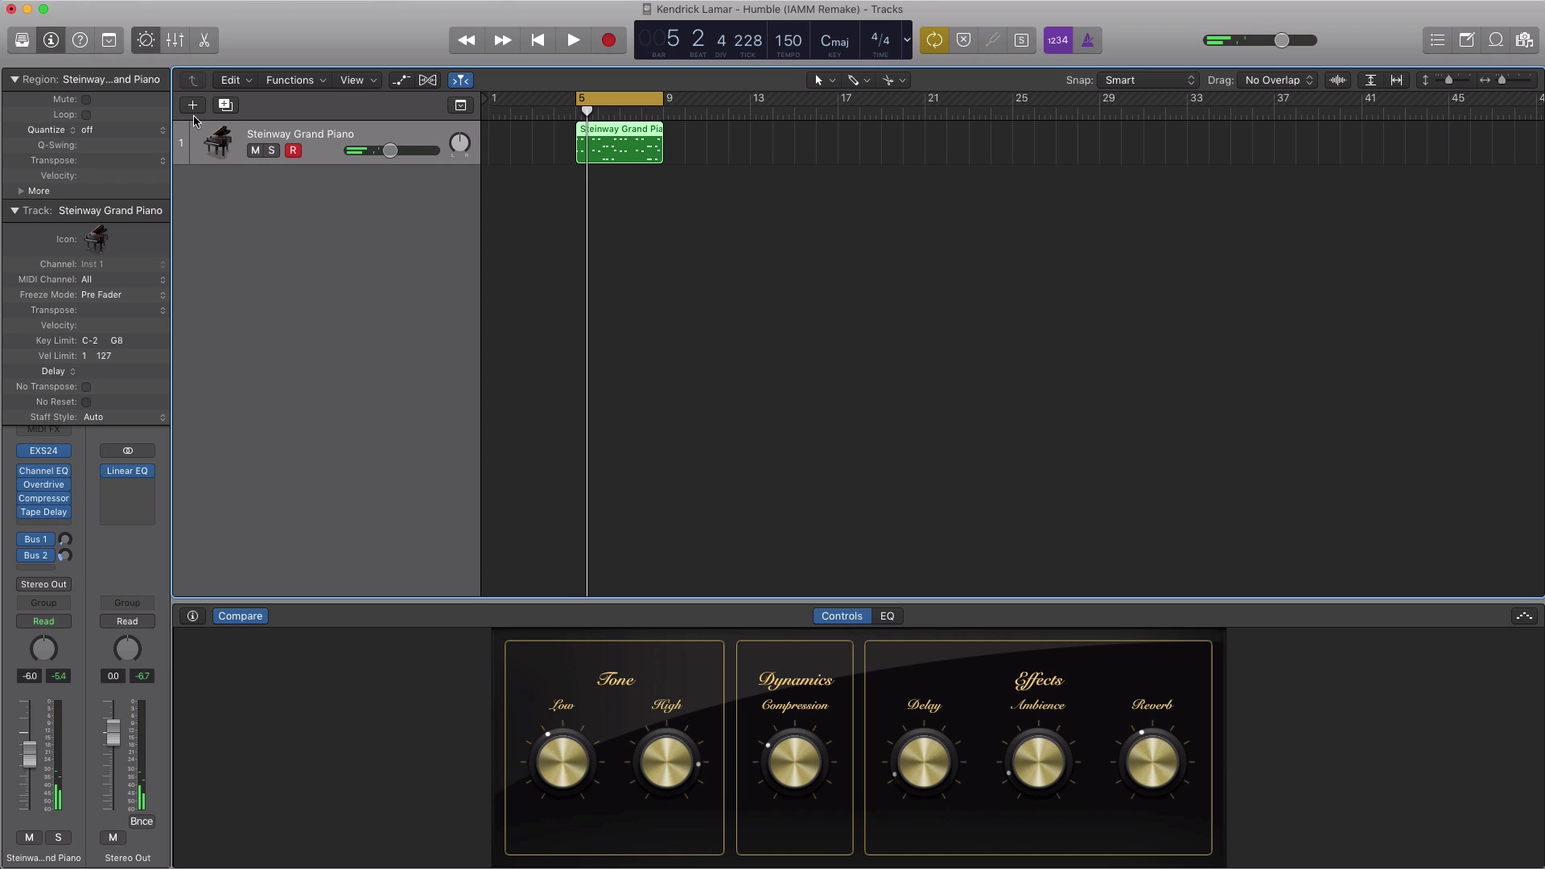
Step: Duplicate the piano track with its settings and copy the piano region onto the new track at bar 5
left_click(228, 110)
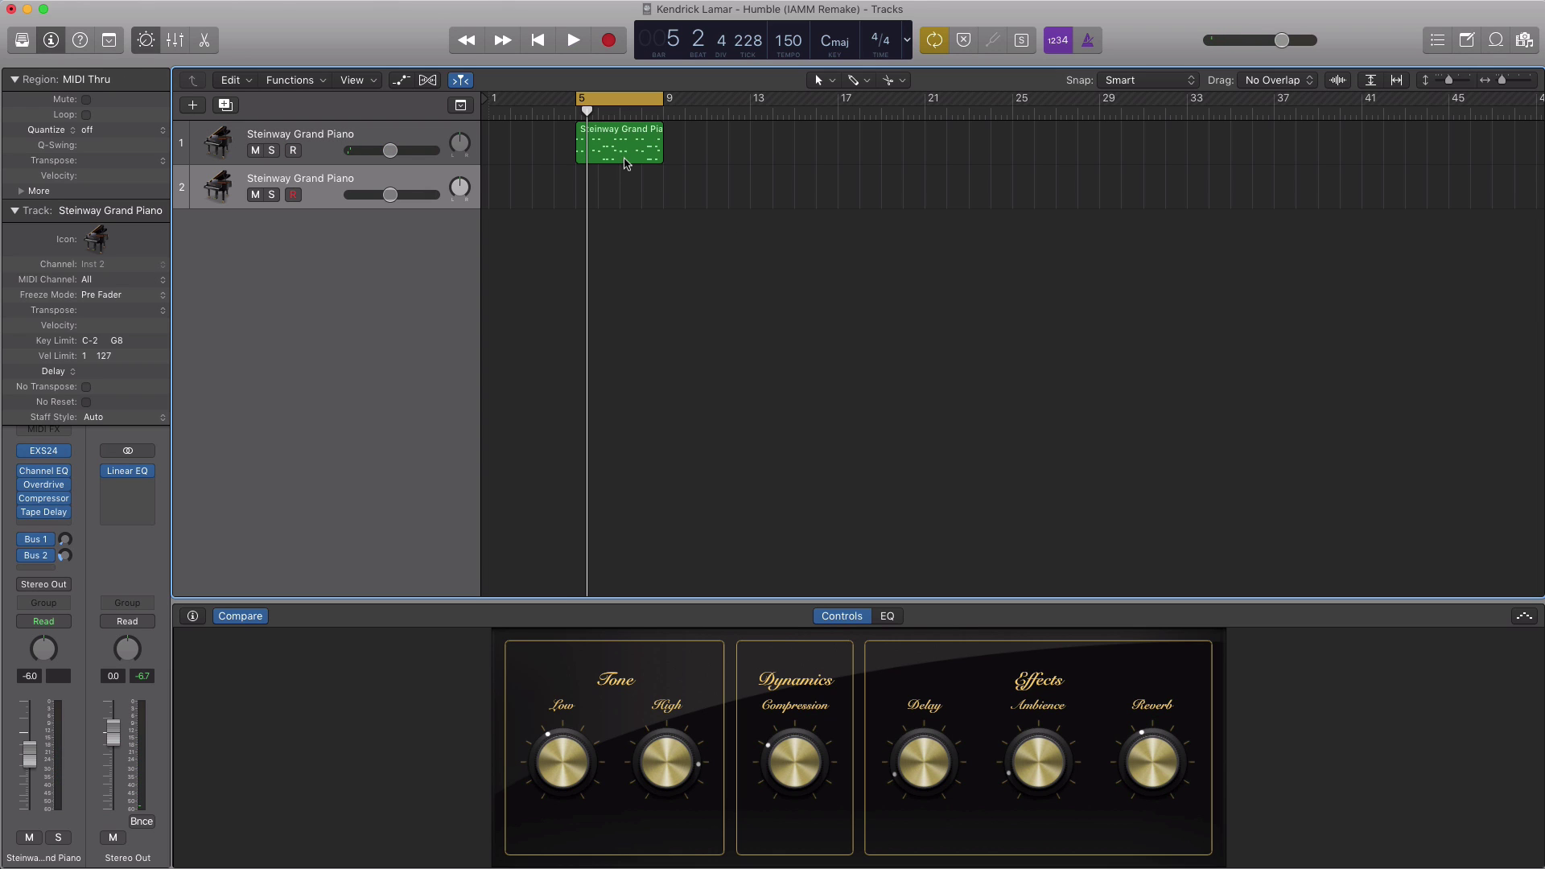
left_click_drag(628, 161, 626, 190)
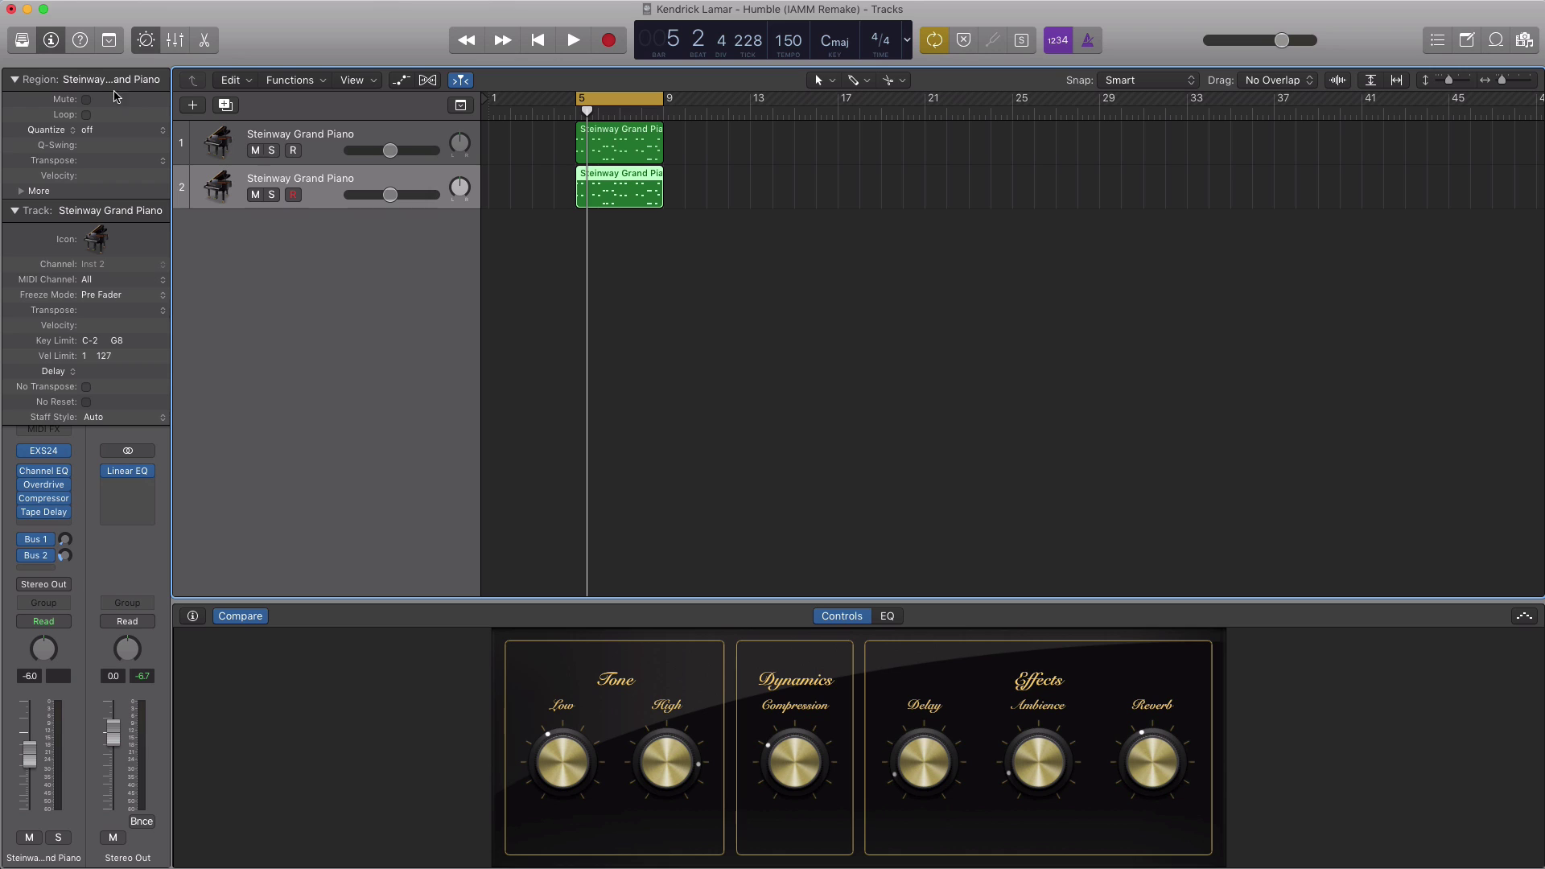
Step: Load the Boesendorfer Grand Piano patch from the Library onto the duplicated second piano track
left_click(22, 46)
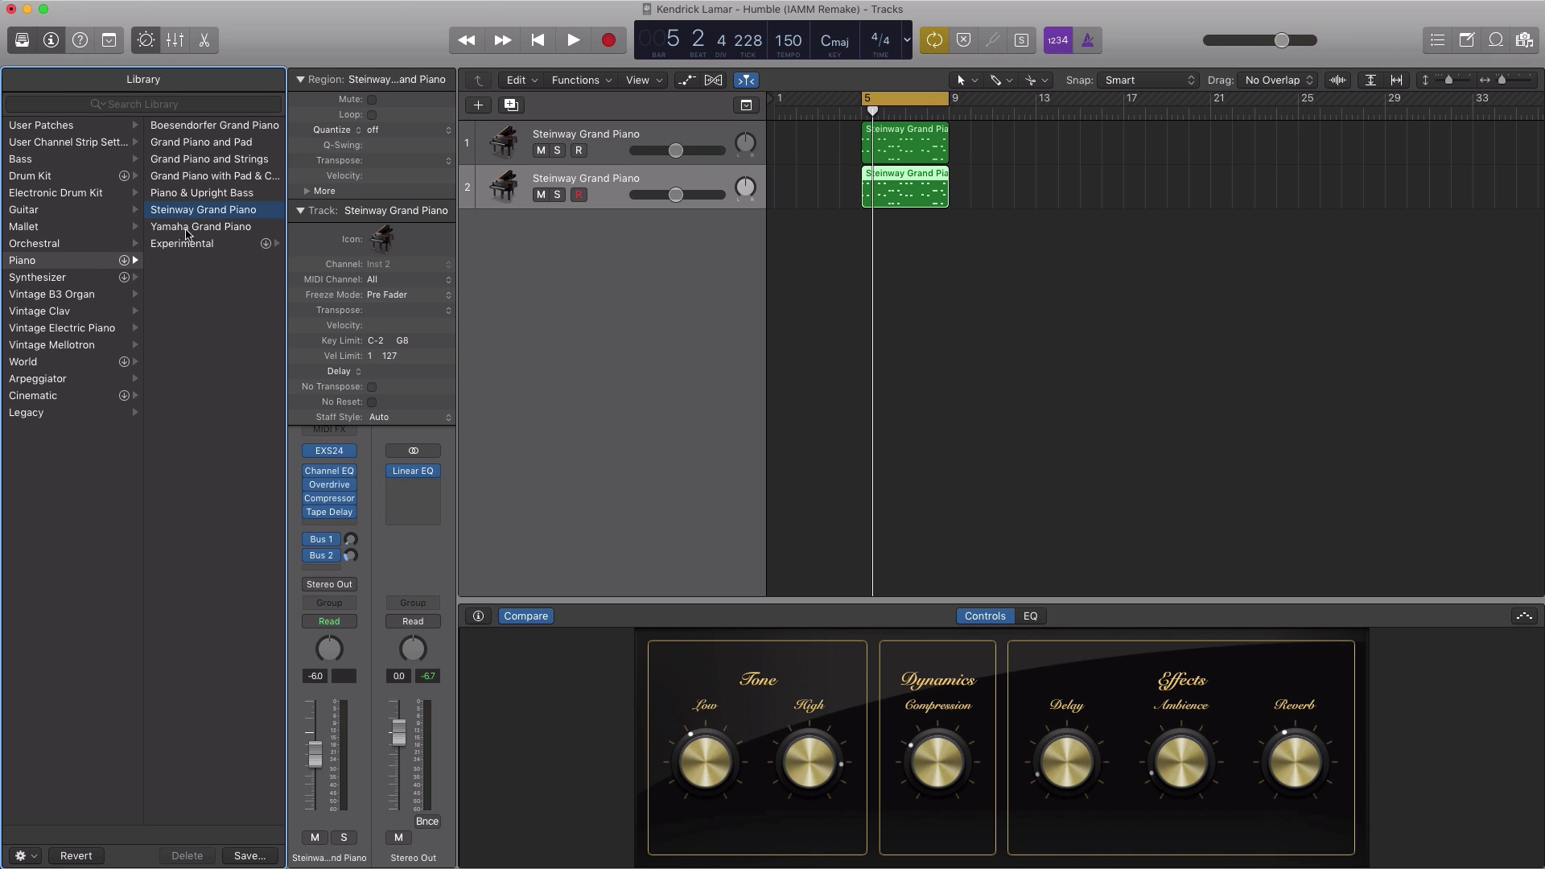
left_click(661, 190)
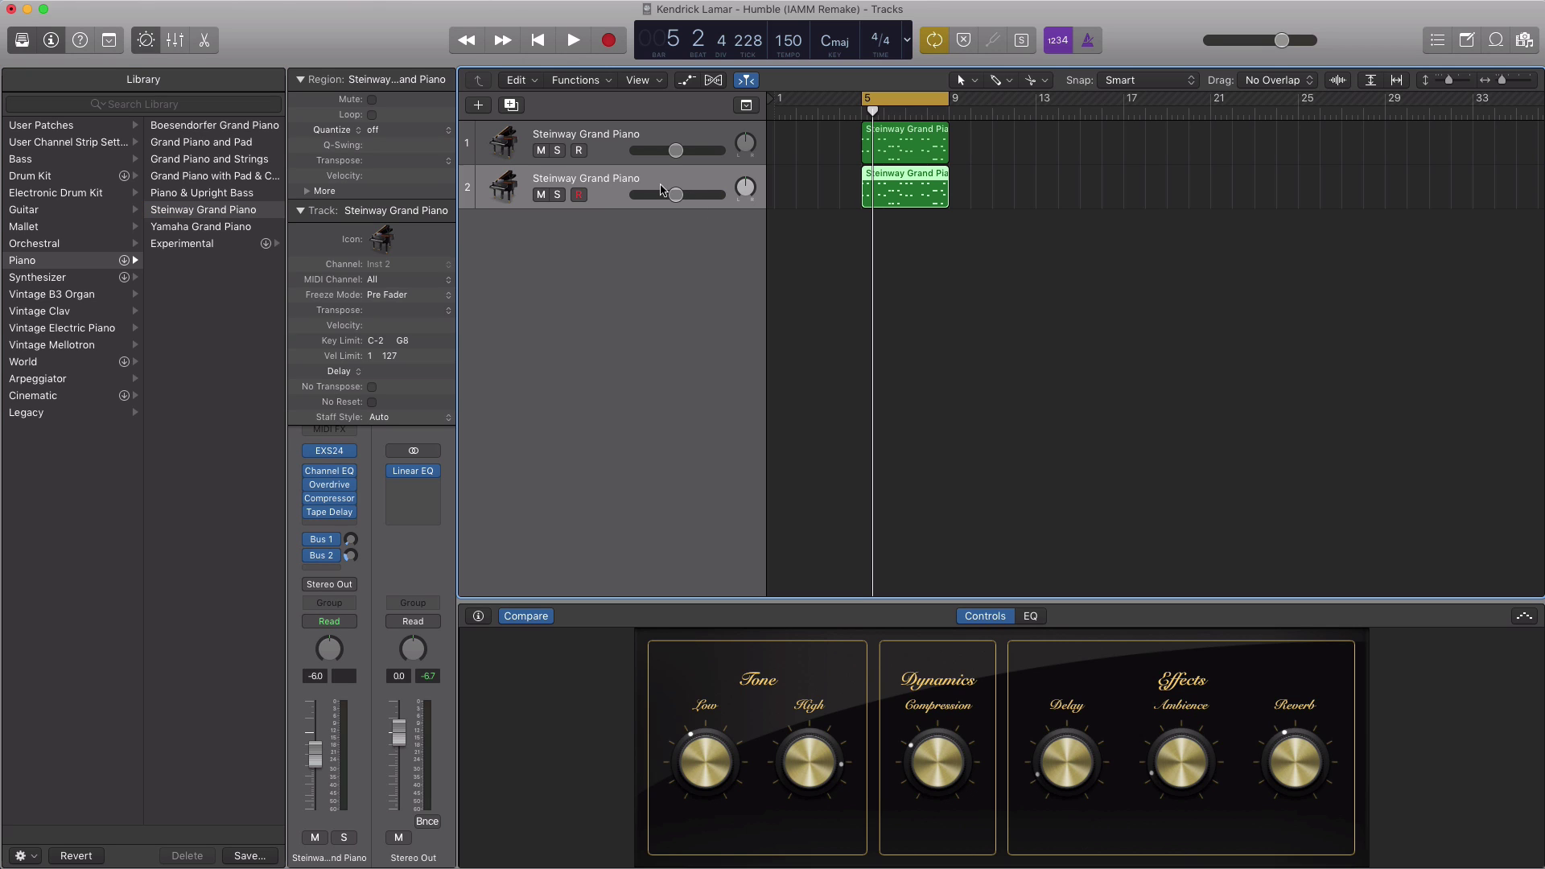
left_click(179, 127)
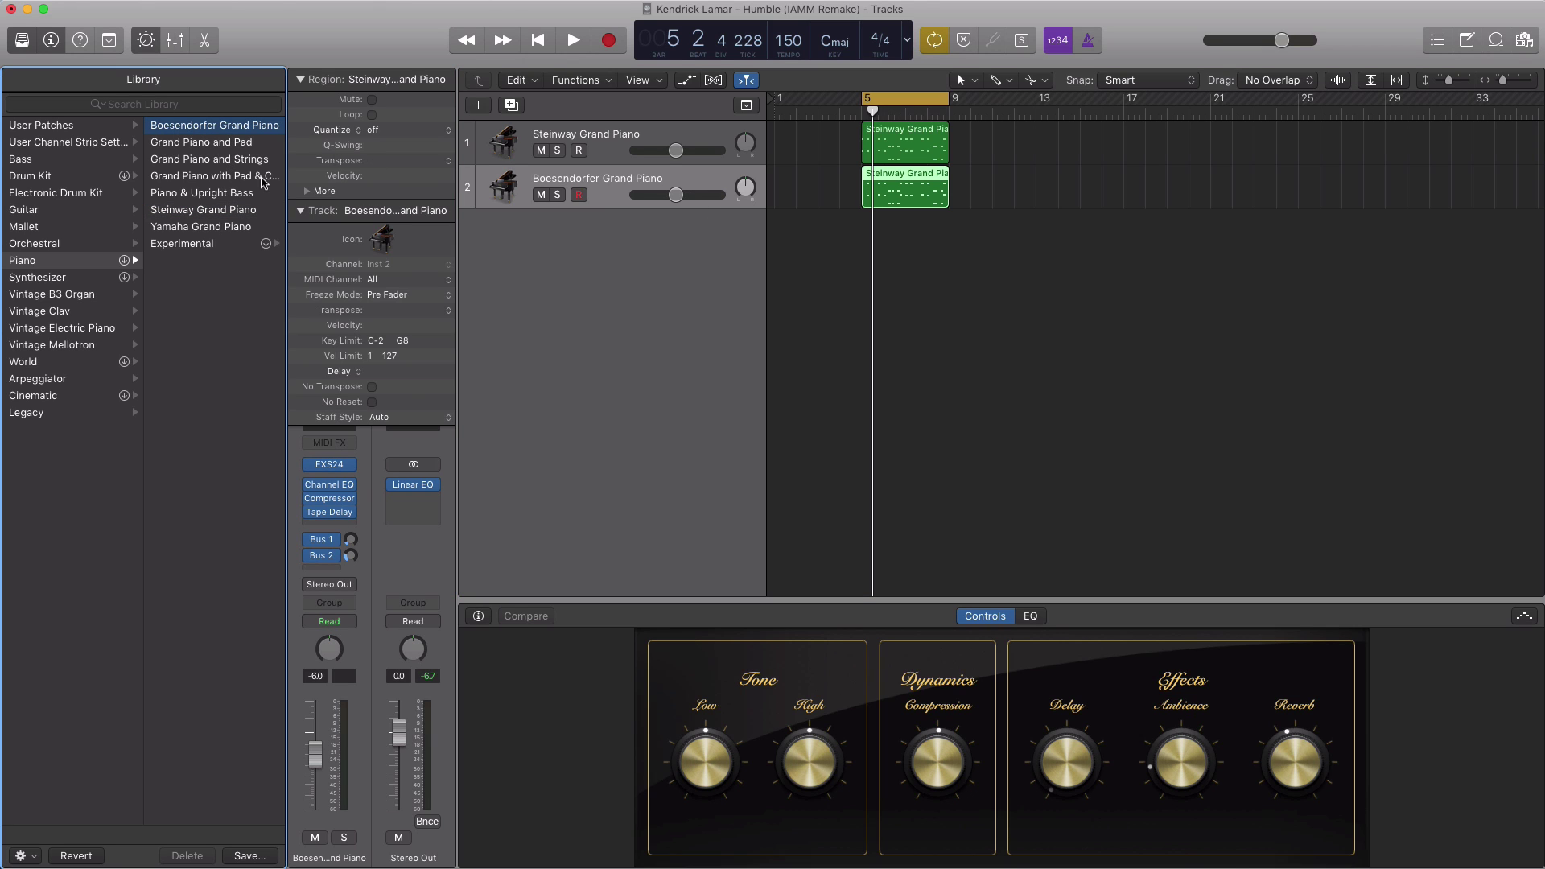
Step: Lower the Boesendorfer track's volume to -11.6 dB during playback, comparing the mix with that track muted and unmuted
key("space")
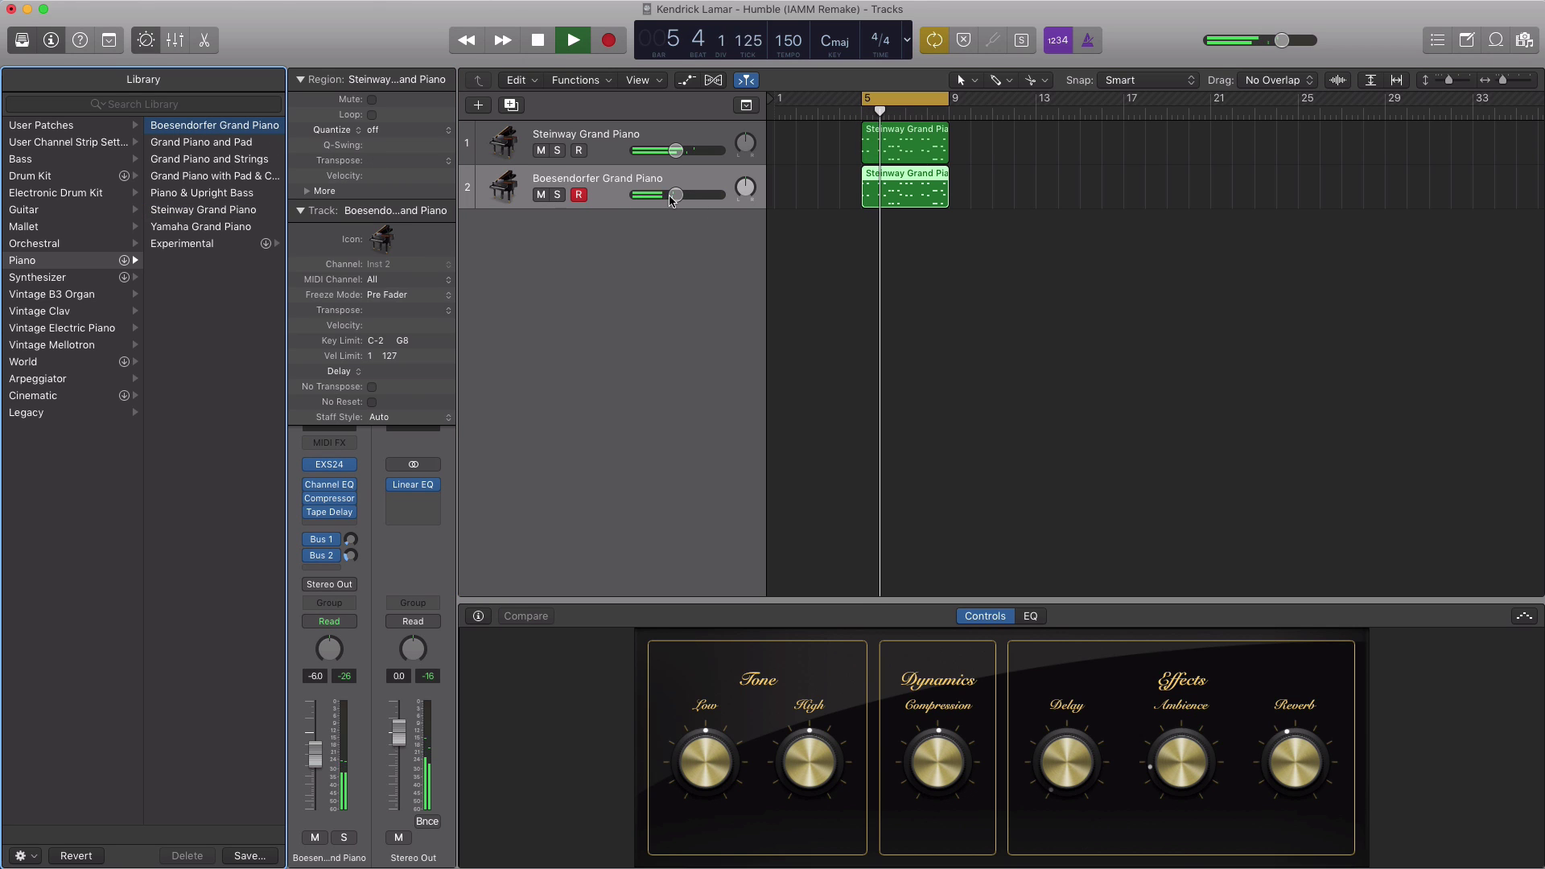
left_click_drag(676, 195, 664, 195)
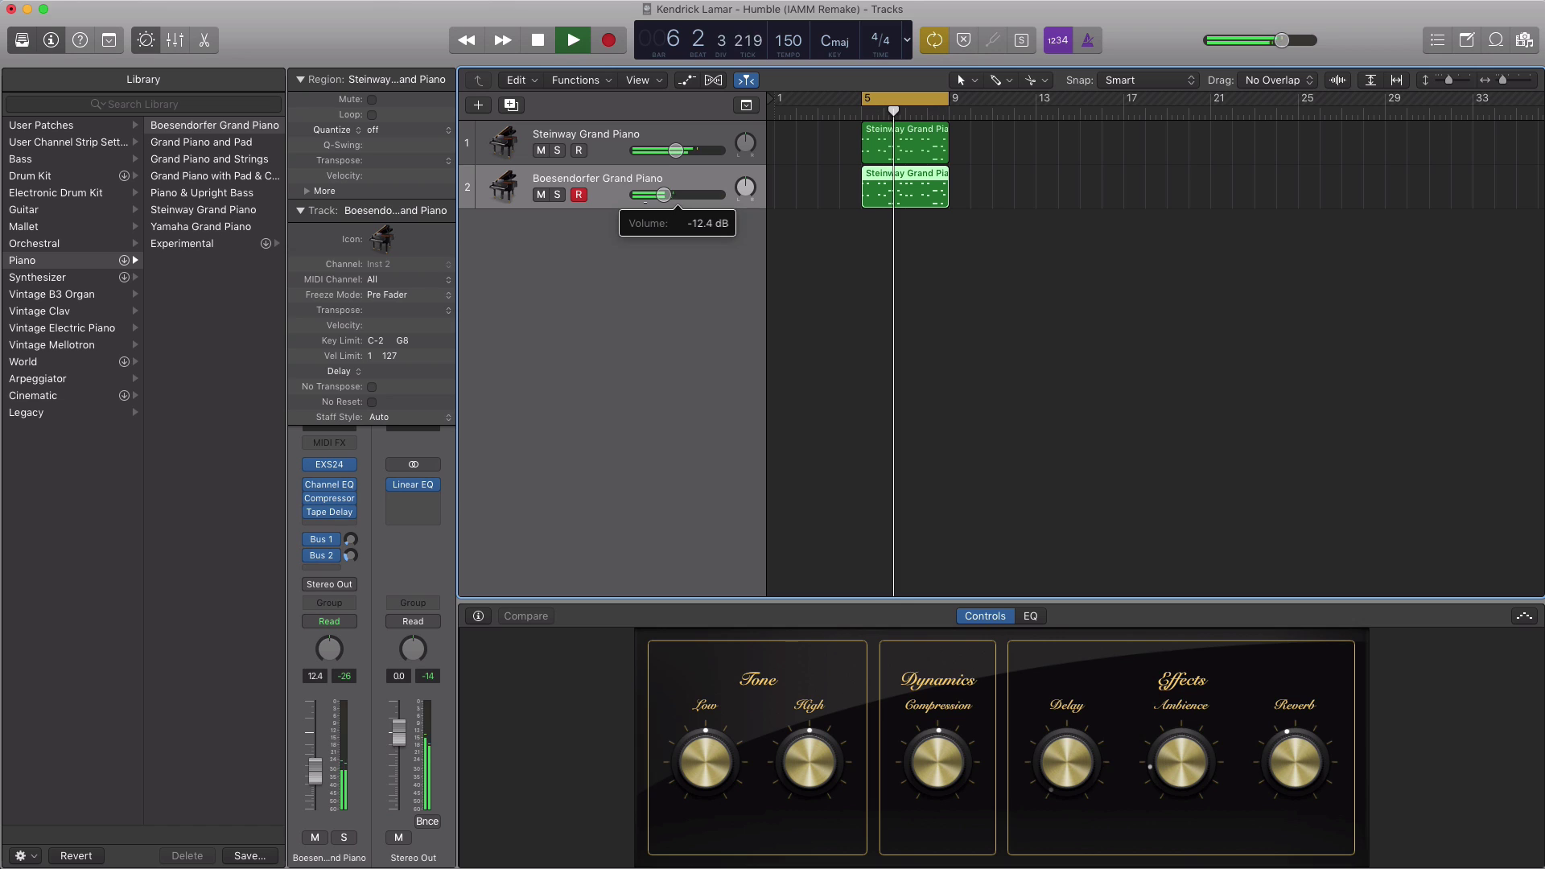
left_click(541, 195)
left_click(541, 195)
left_click_drag(664, 195, 664, 195)
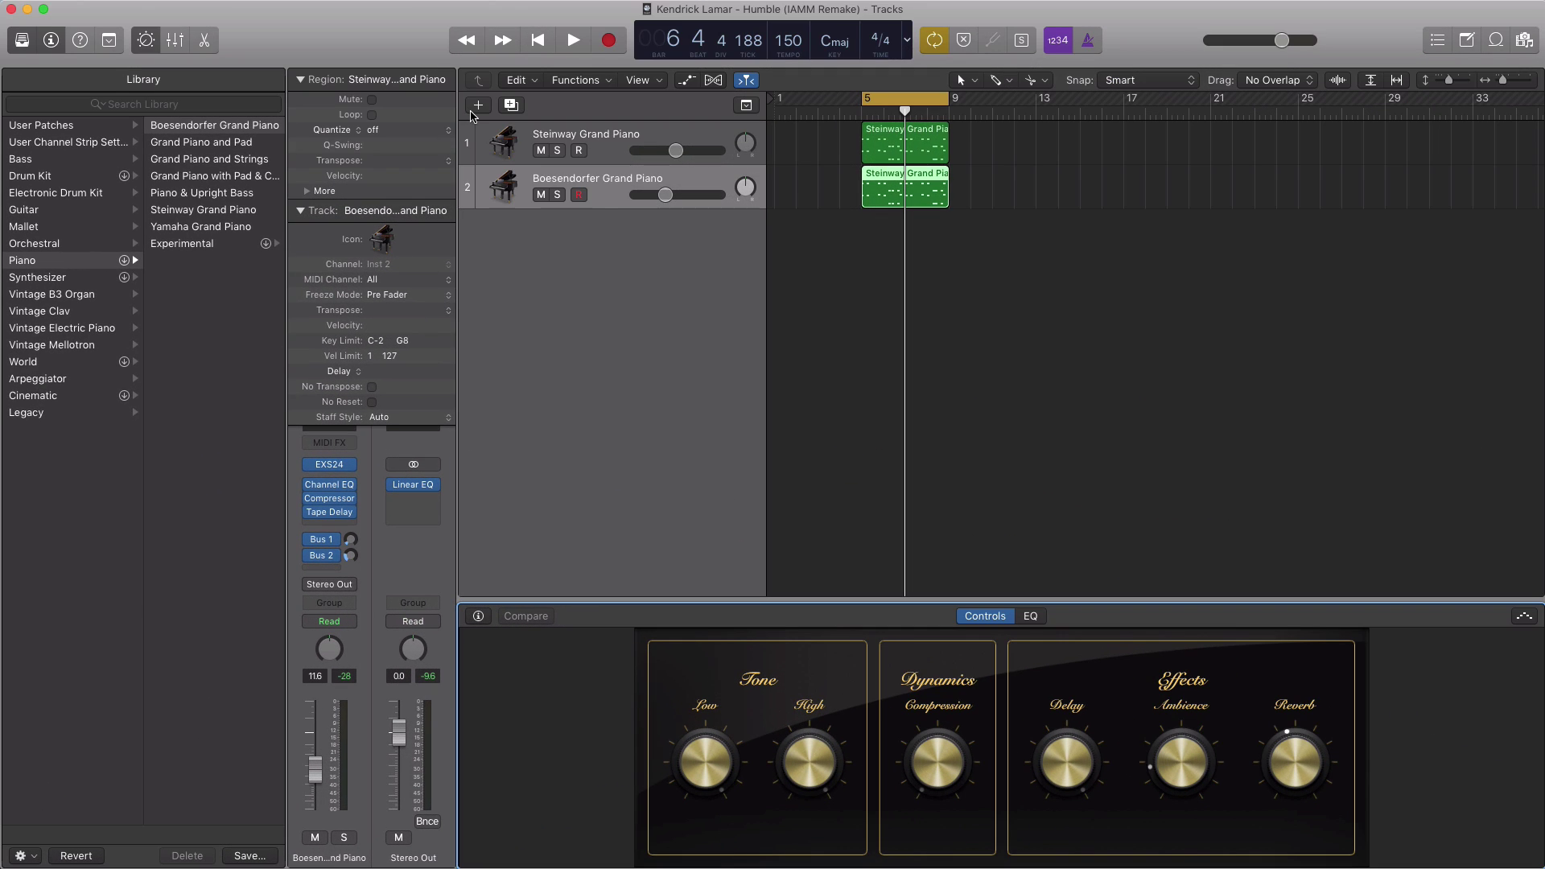
Step: Create one new software instrument track and add an empty four-bar region on it at bar 5
left_click(473, 108)
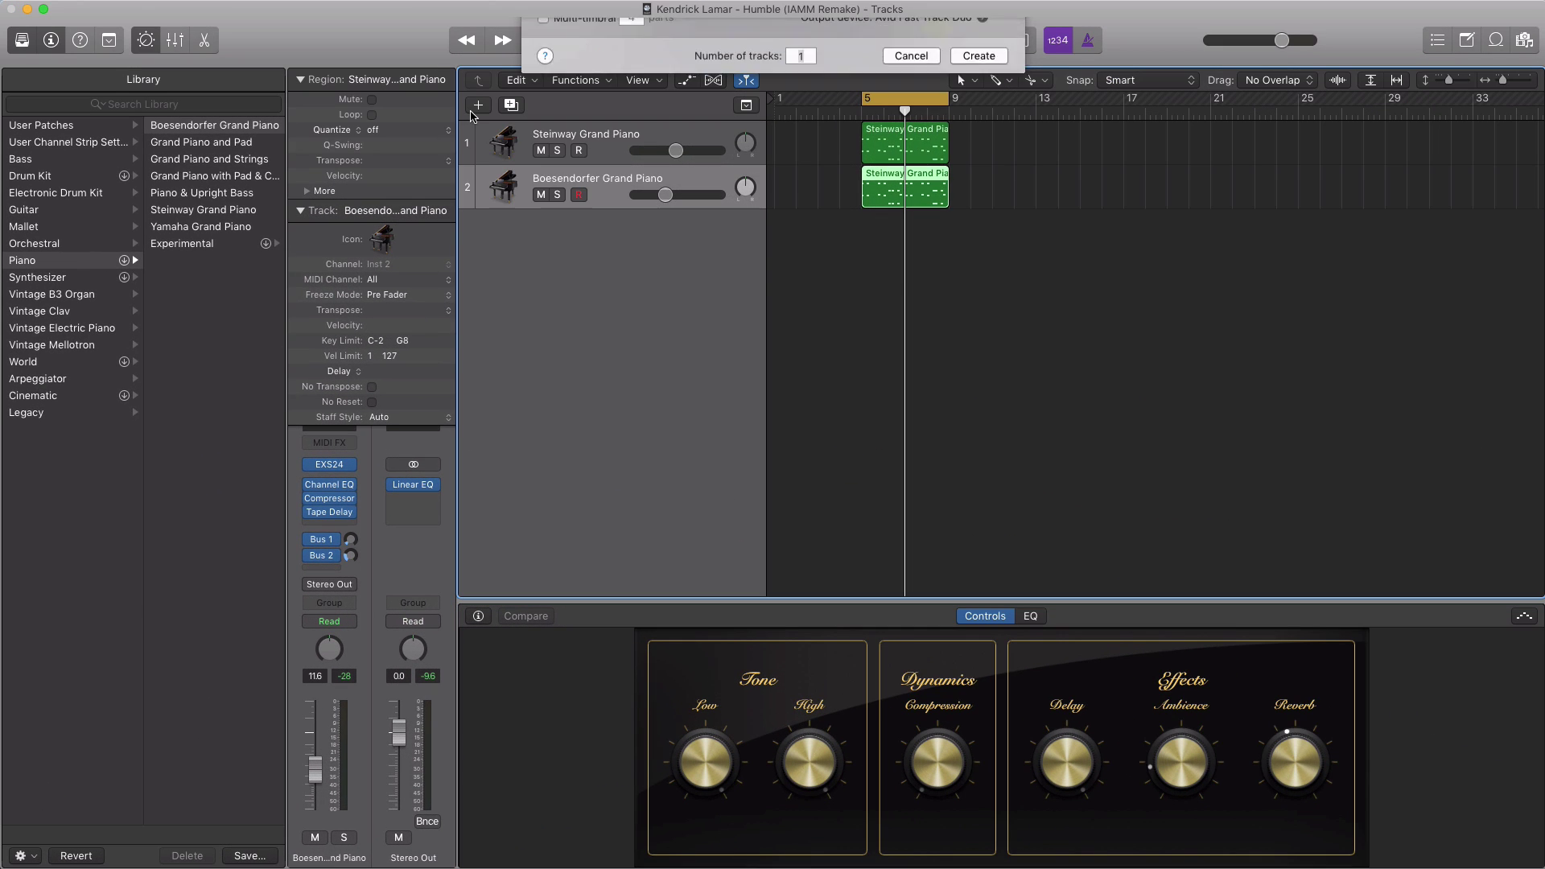
key("Return")
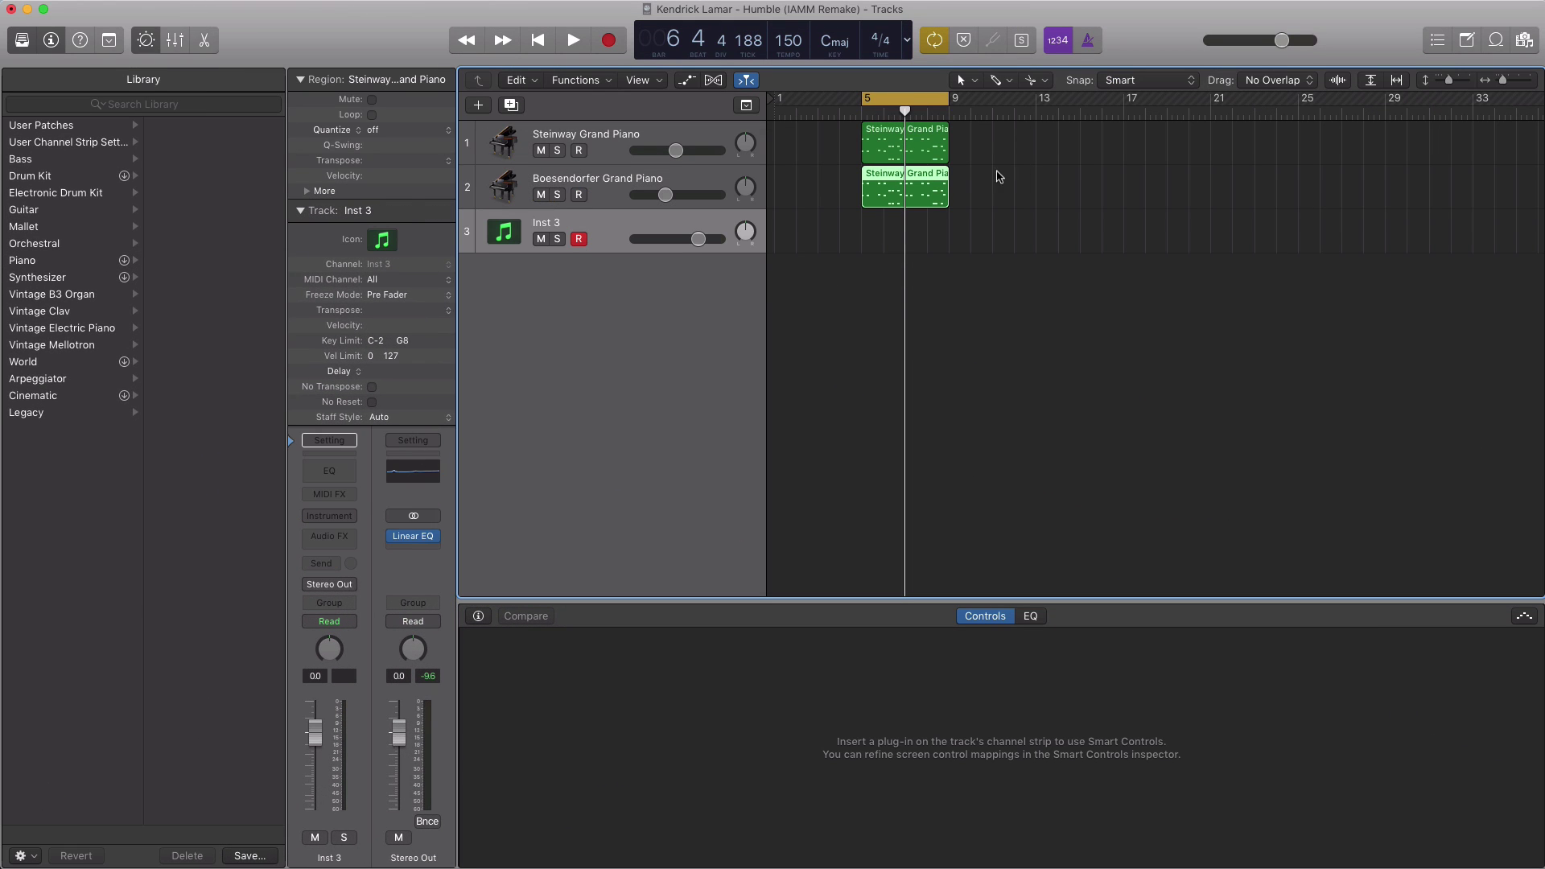
left_click(874, 242)
left_click_drag(882, 241, 948, 247)
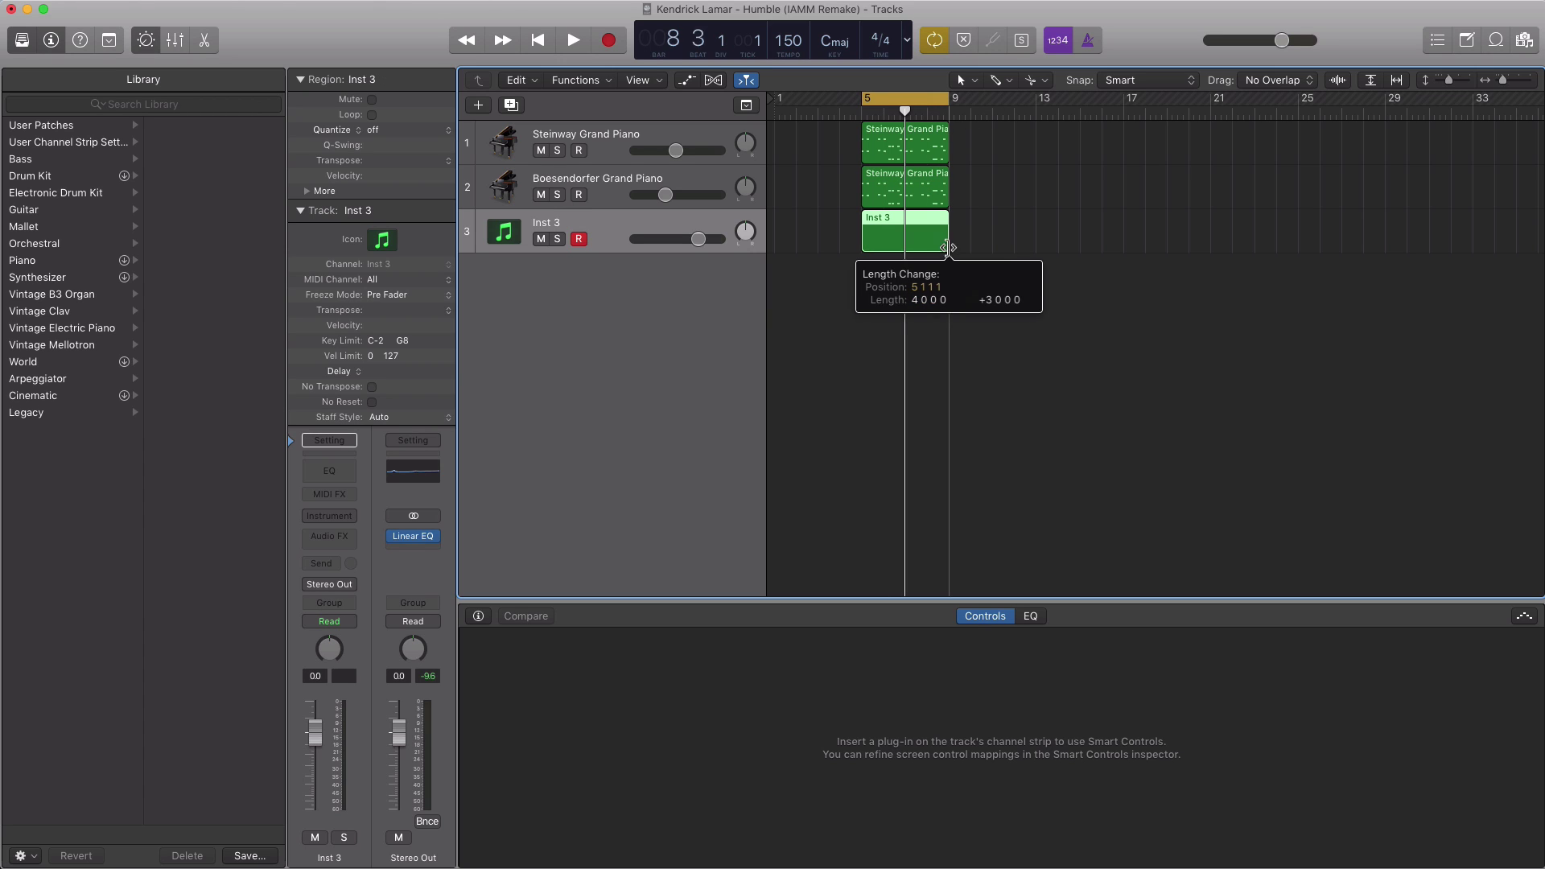
Step: Insert the ES2 synthesizer as the instrument on the new third track
left_click(332, 522)
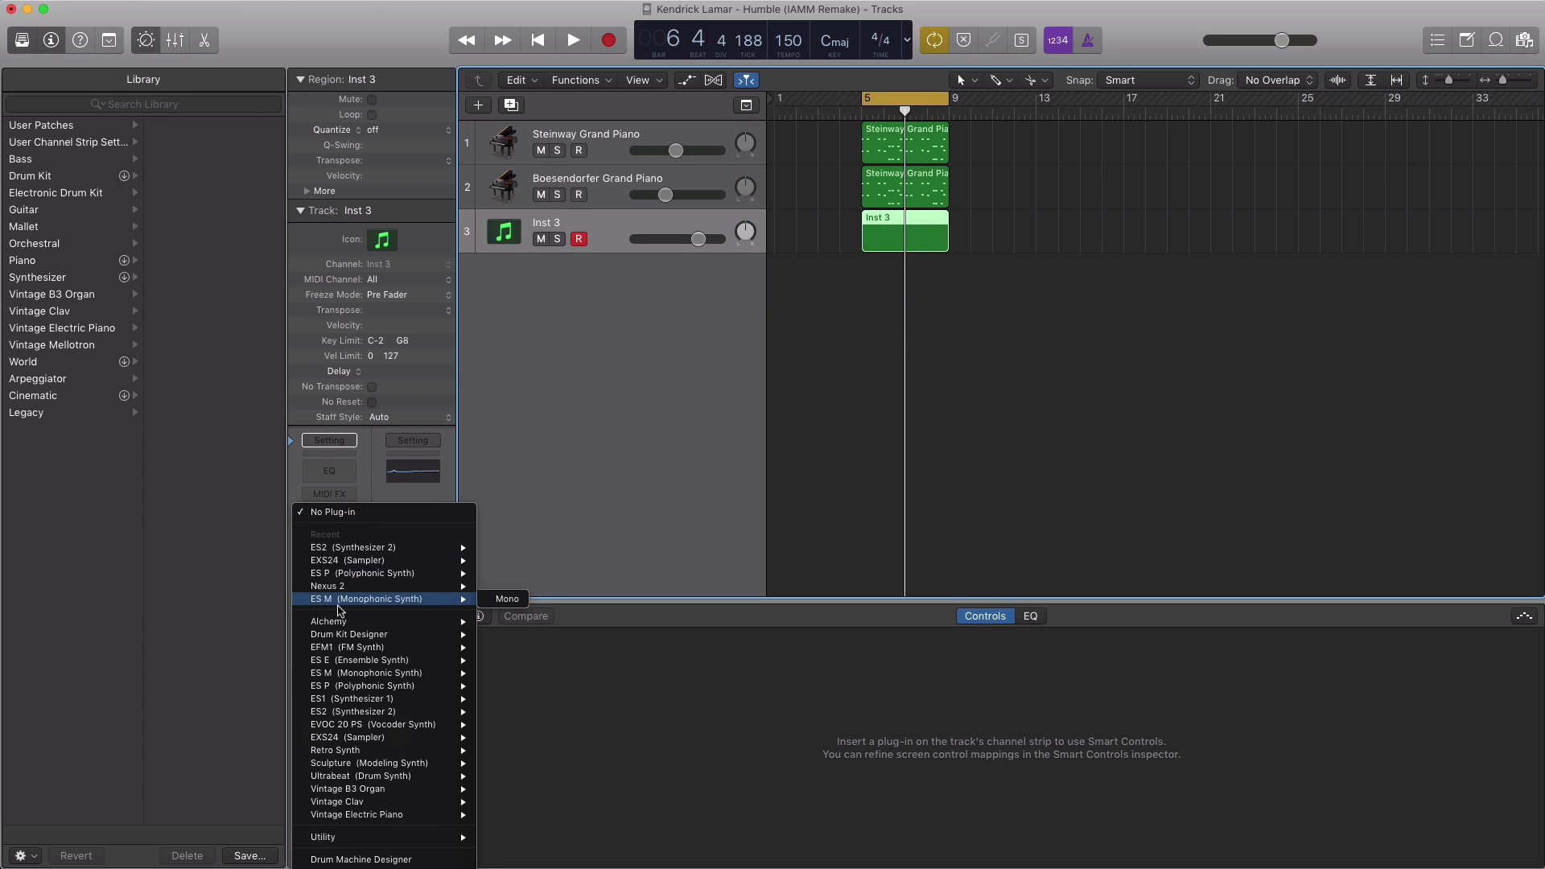
mouse_move(344, 554)
left_click(509, 547)
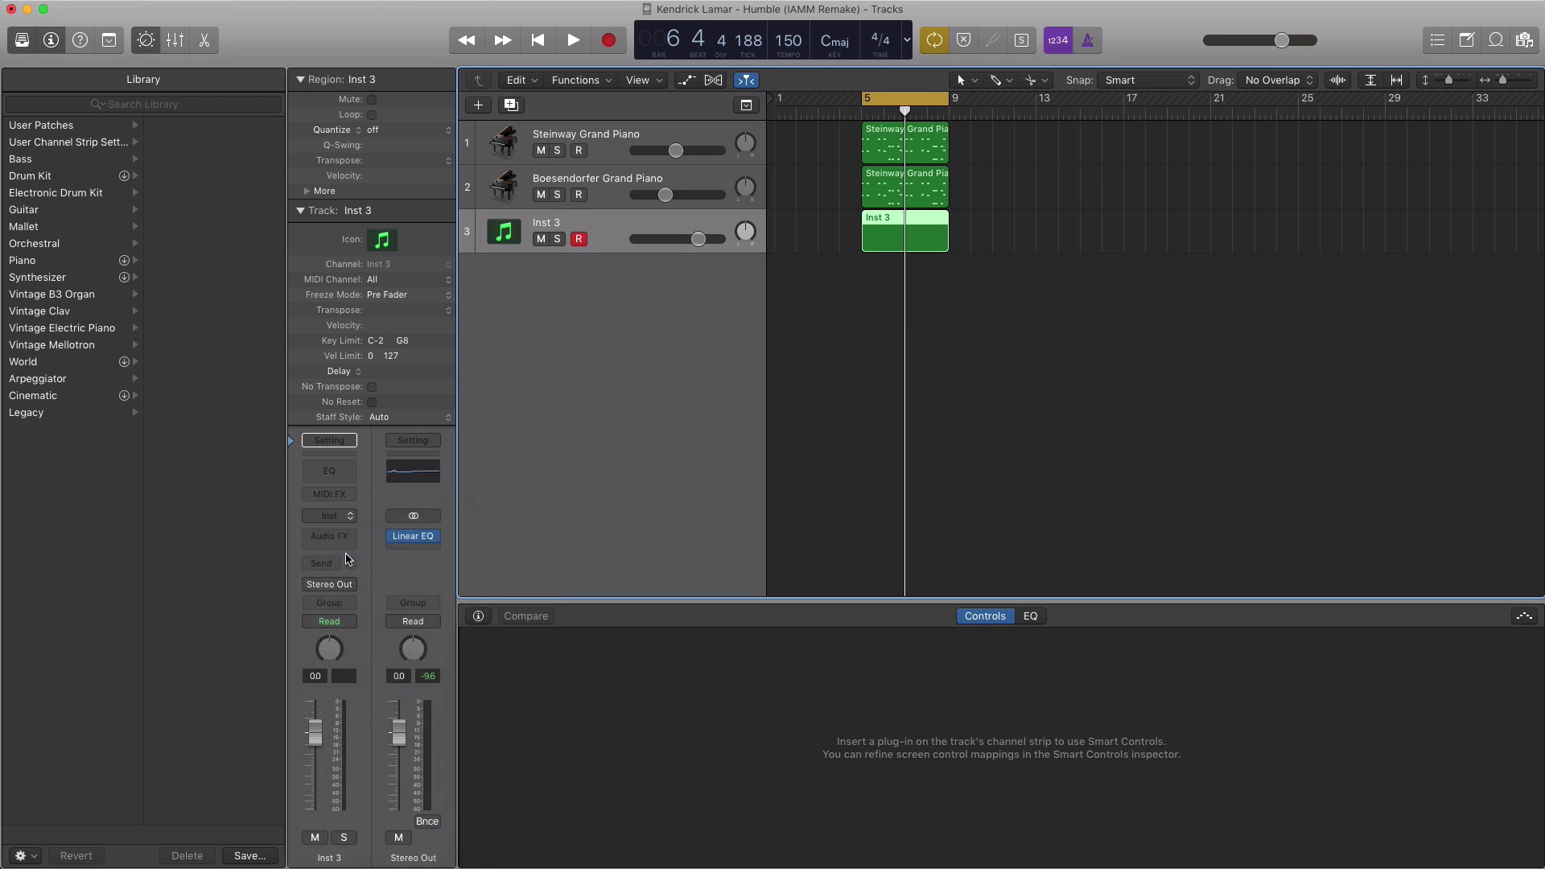
Step: Load the Euro Trance Lead preset from the Synth Leads group in ES2 and close its window
left_click_drag(674, 100, 1012, 82)
left_click(635, 56)
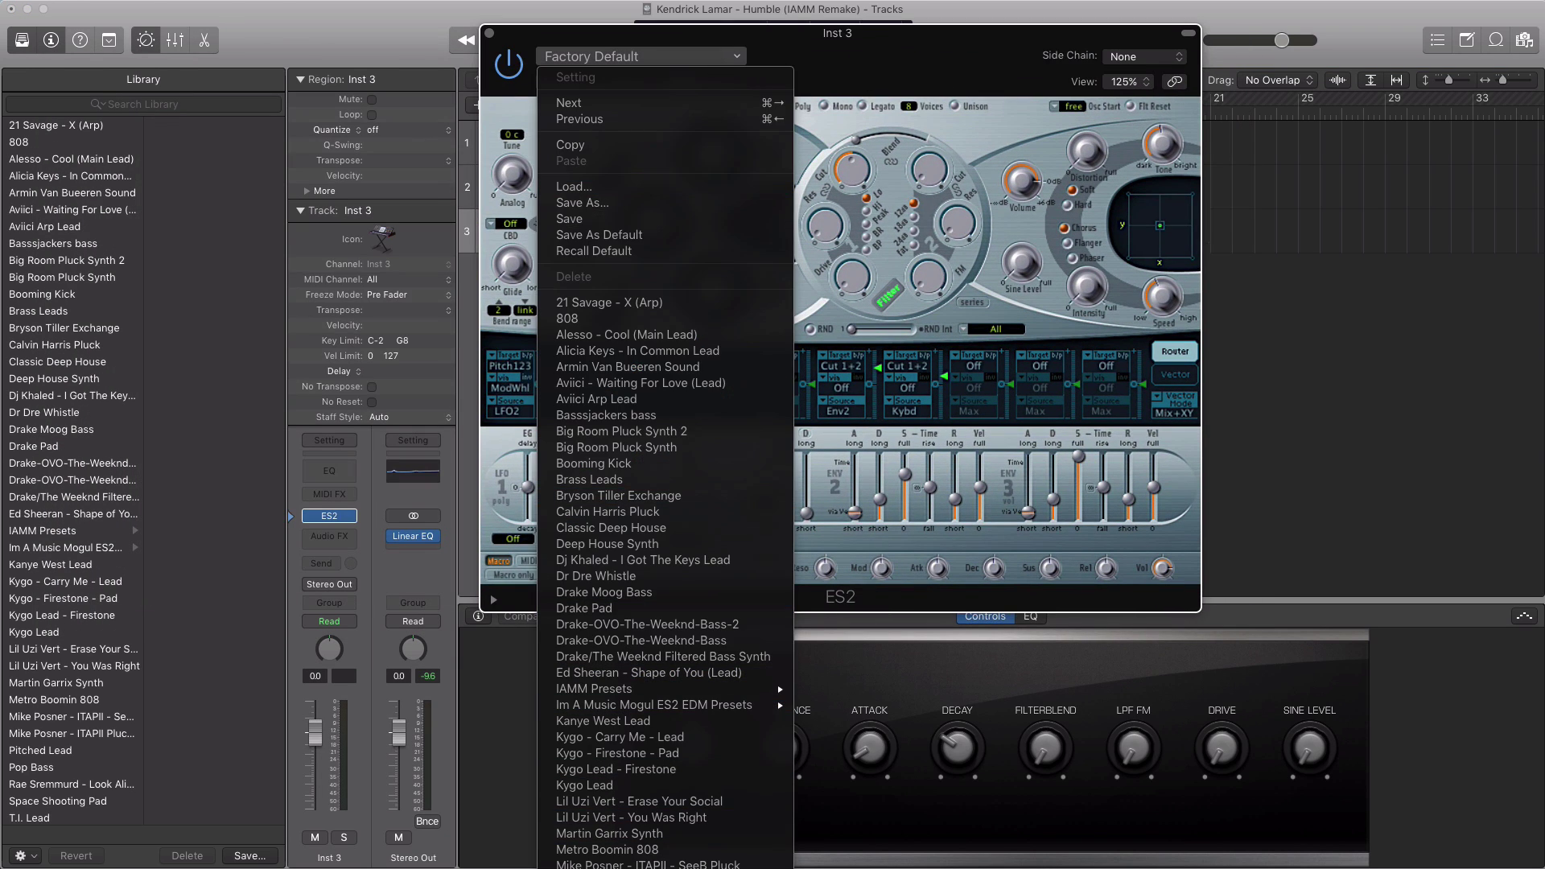
mouse_move(653, 705)
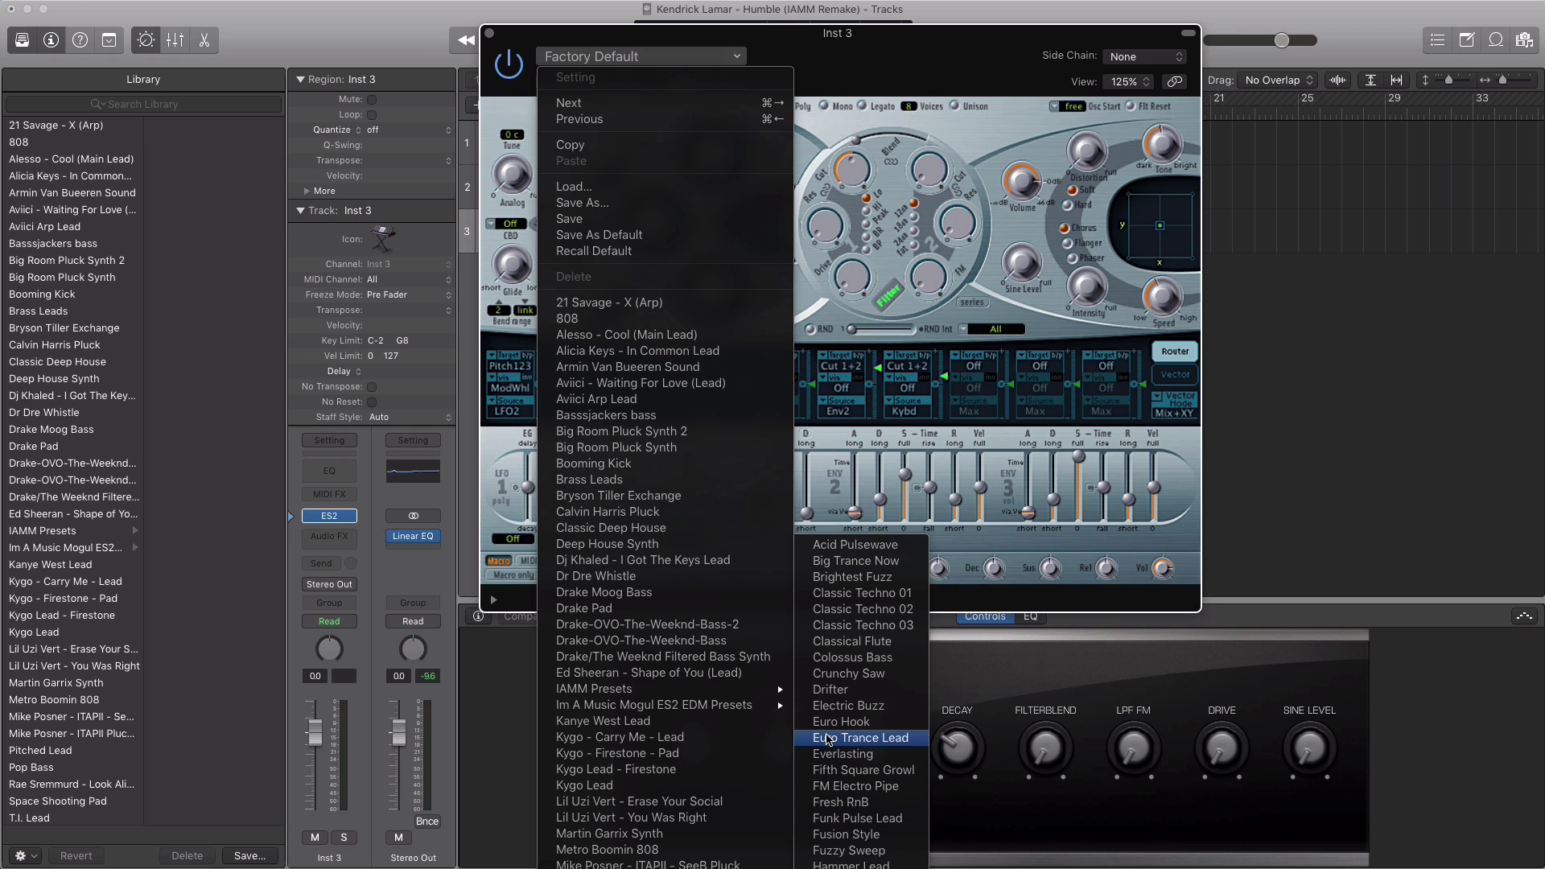
left_click(828, 739)
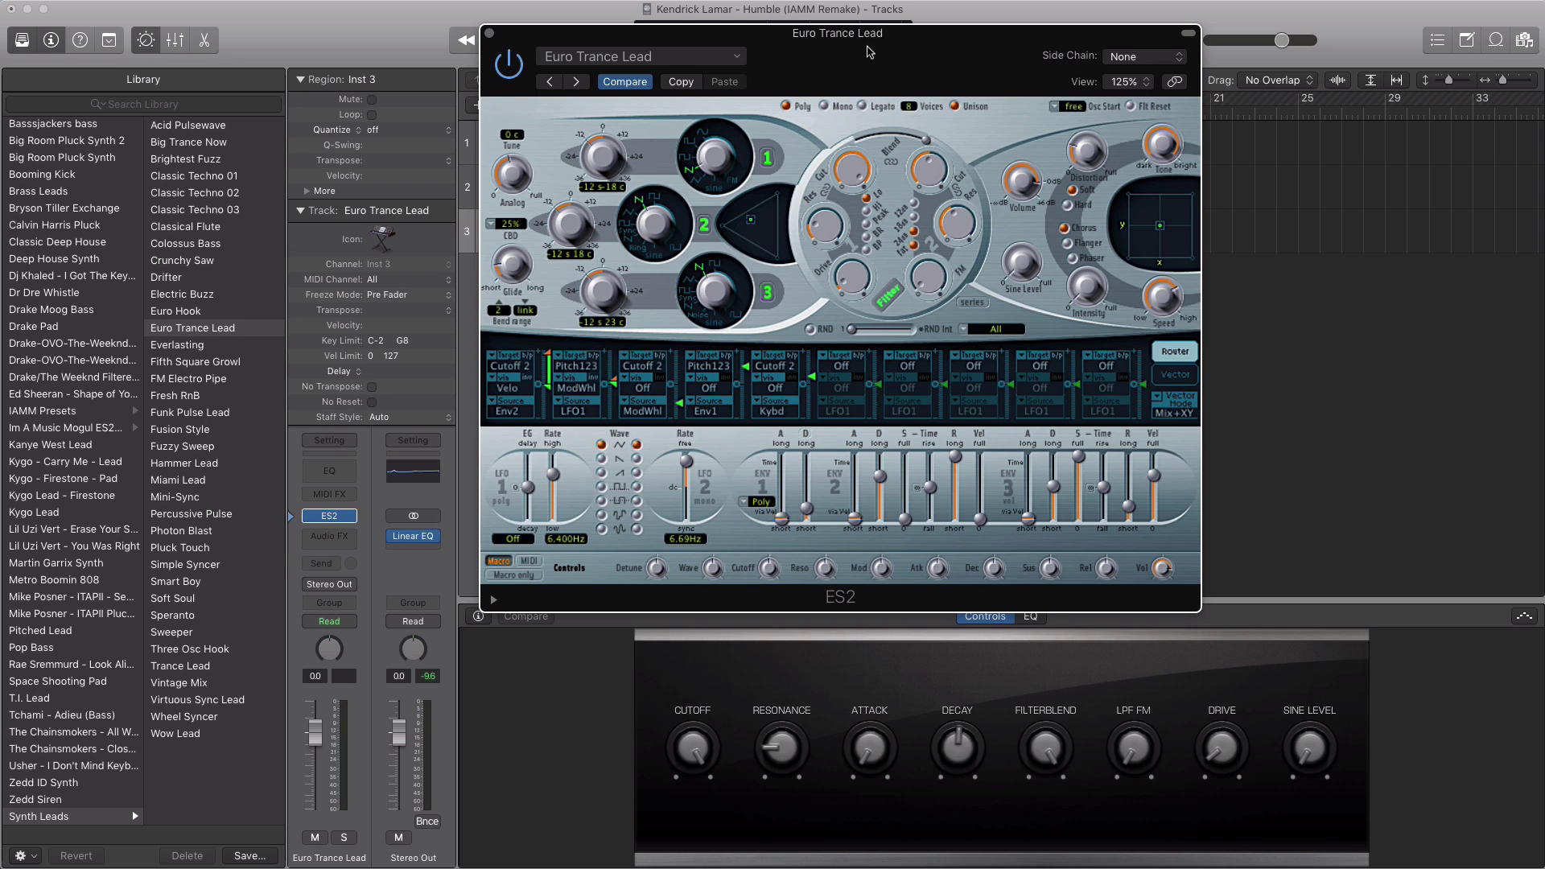
left_click_drag(869, 52, 951, 412)
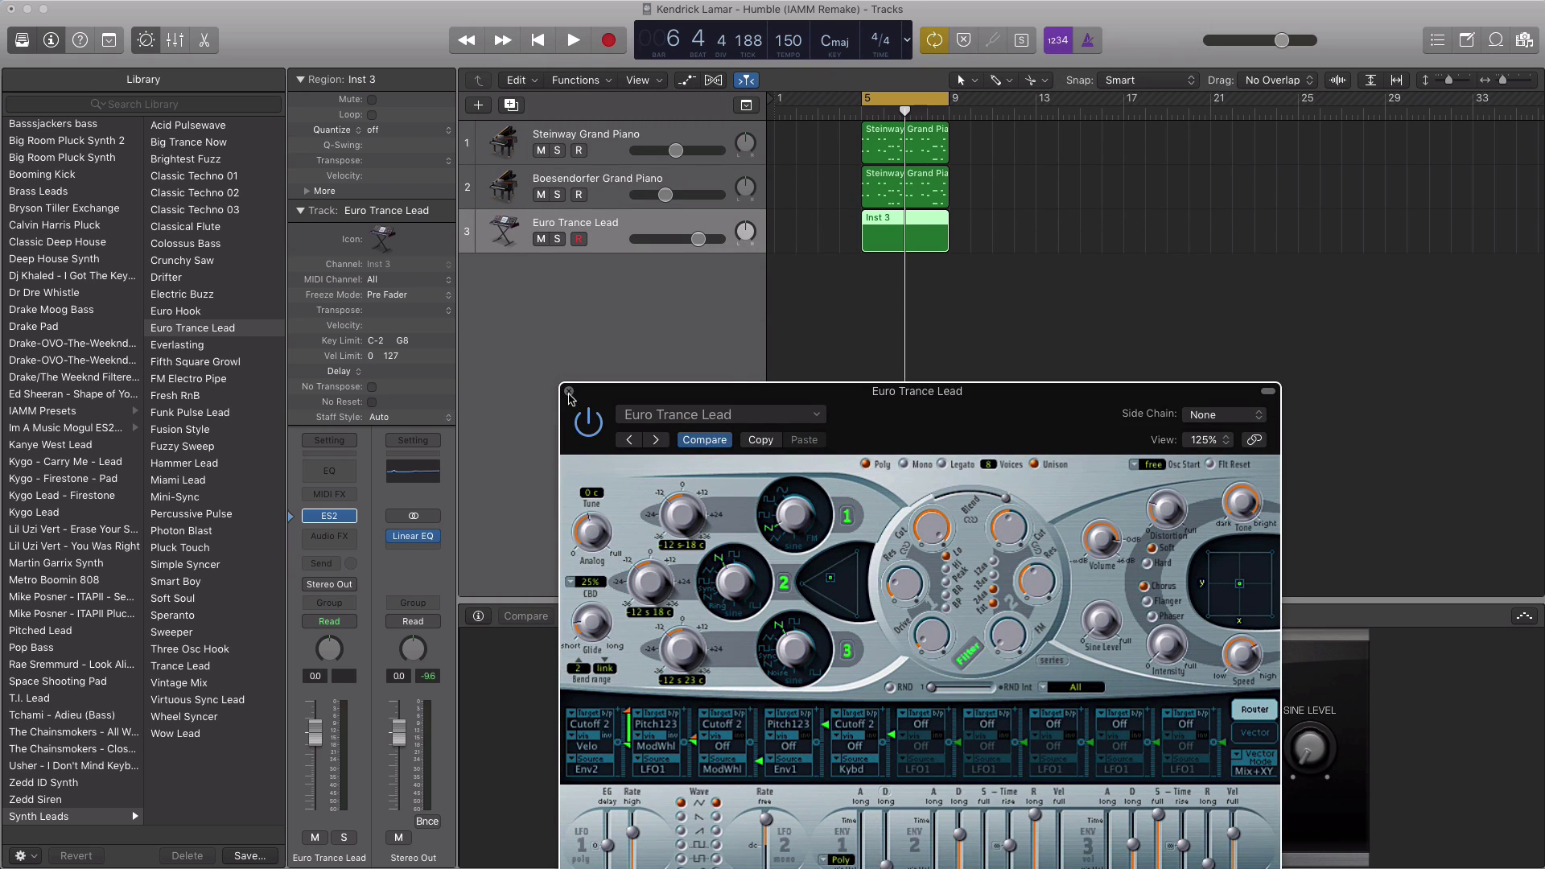
left_click(568, 391)
Step: Open the empty lead region in the Piano Roll, hide the Library, and add an A#4 note at the start of bar 5
double_click(876, 235)
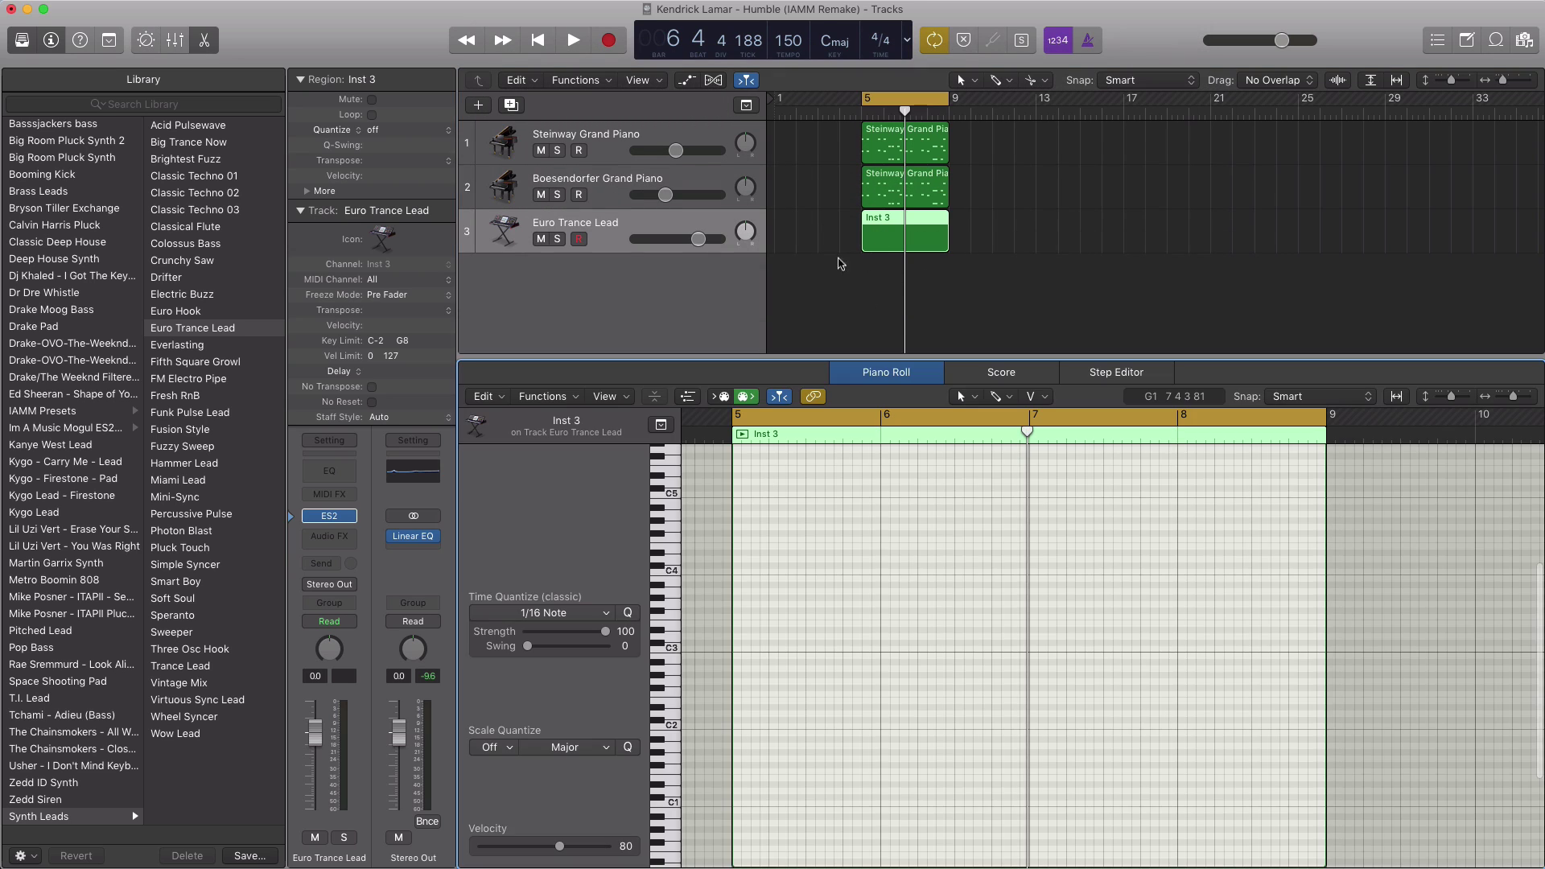
left_click(22, 40)
scroll(457, 611, "up", 3)
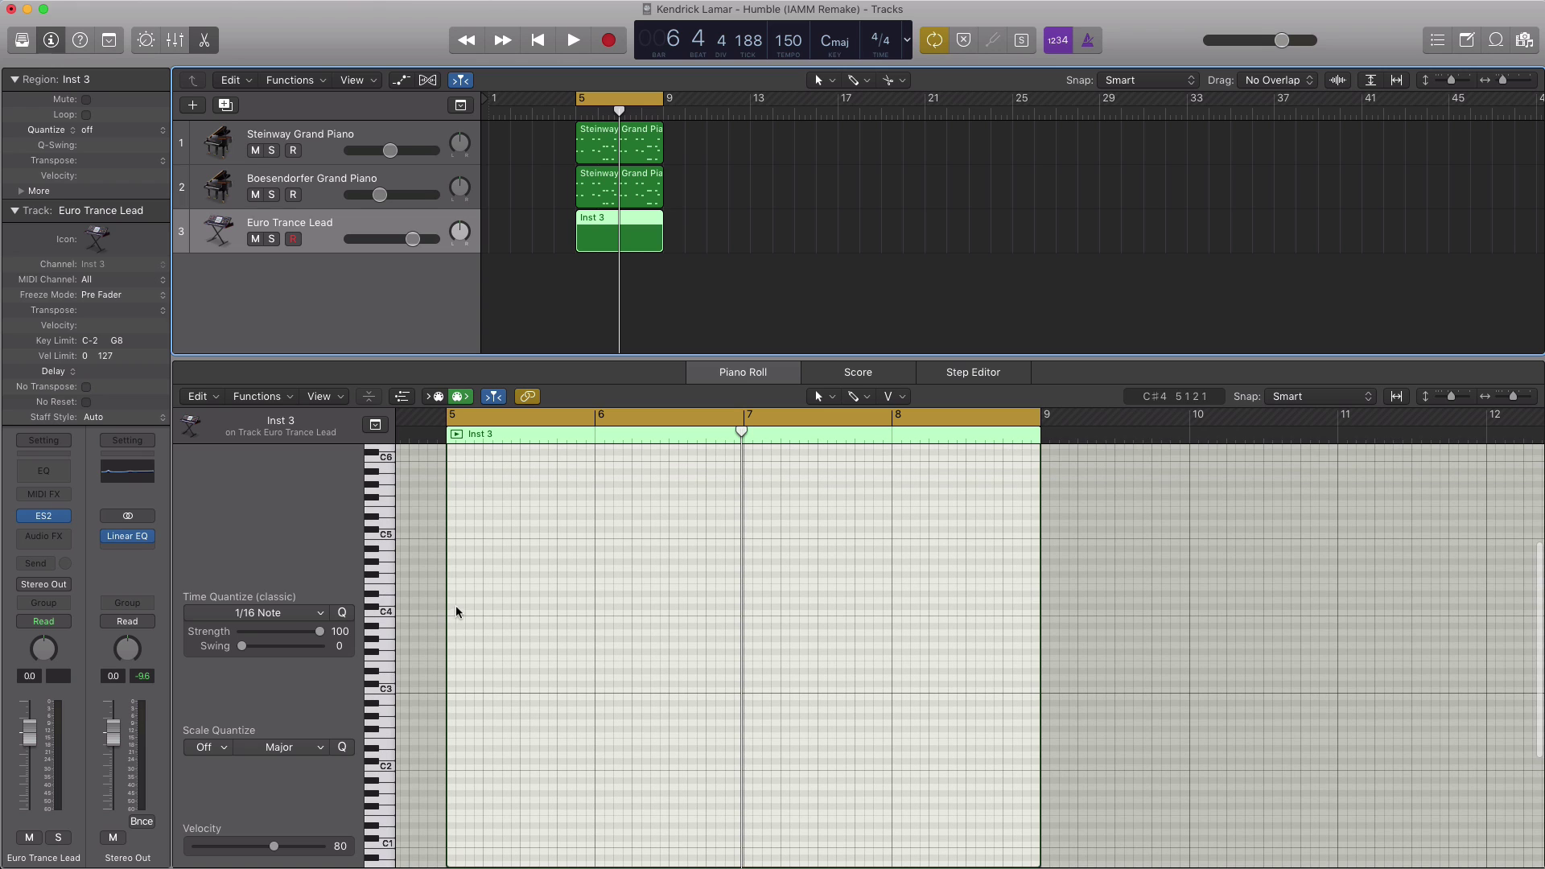
left_click(455, 550)
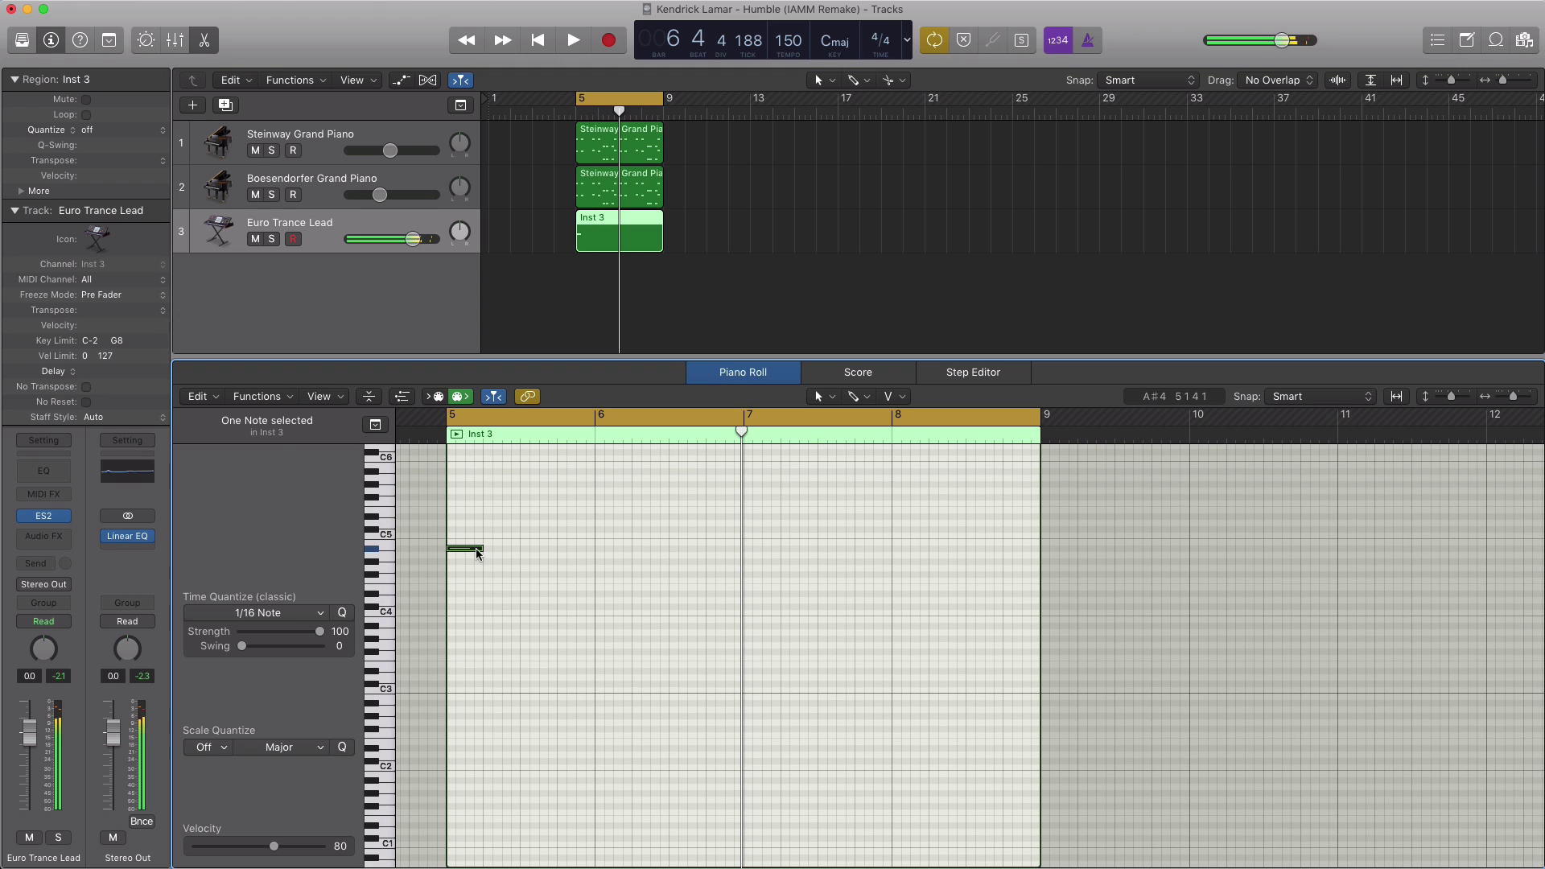
Step: Lower the Euro Trance Lead track's volume to -8.6 dB and play the loop to check the level
left_click_drag(415, 243, 386, 239)
key("space")
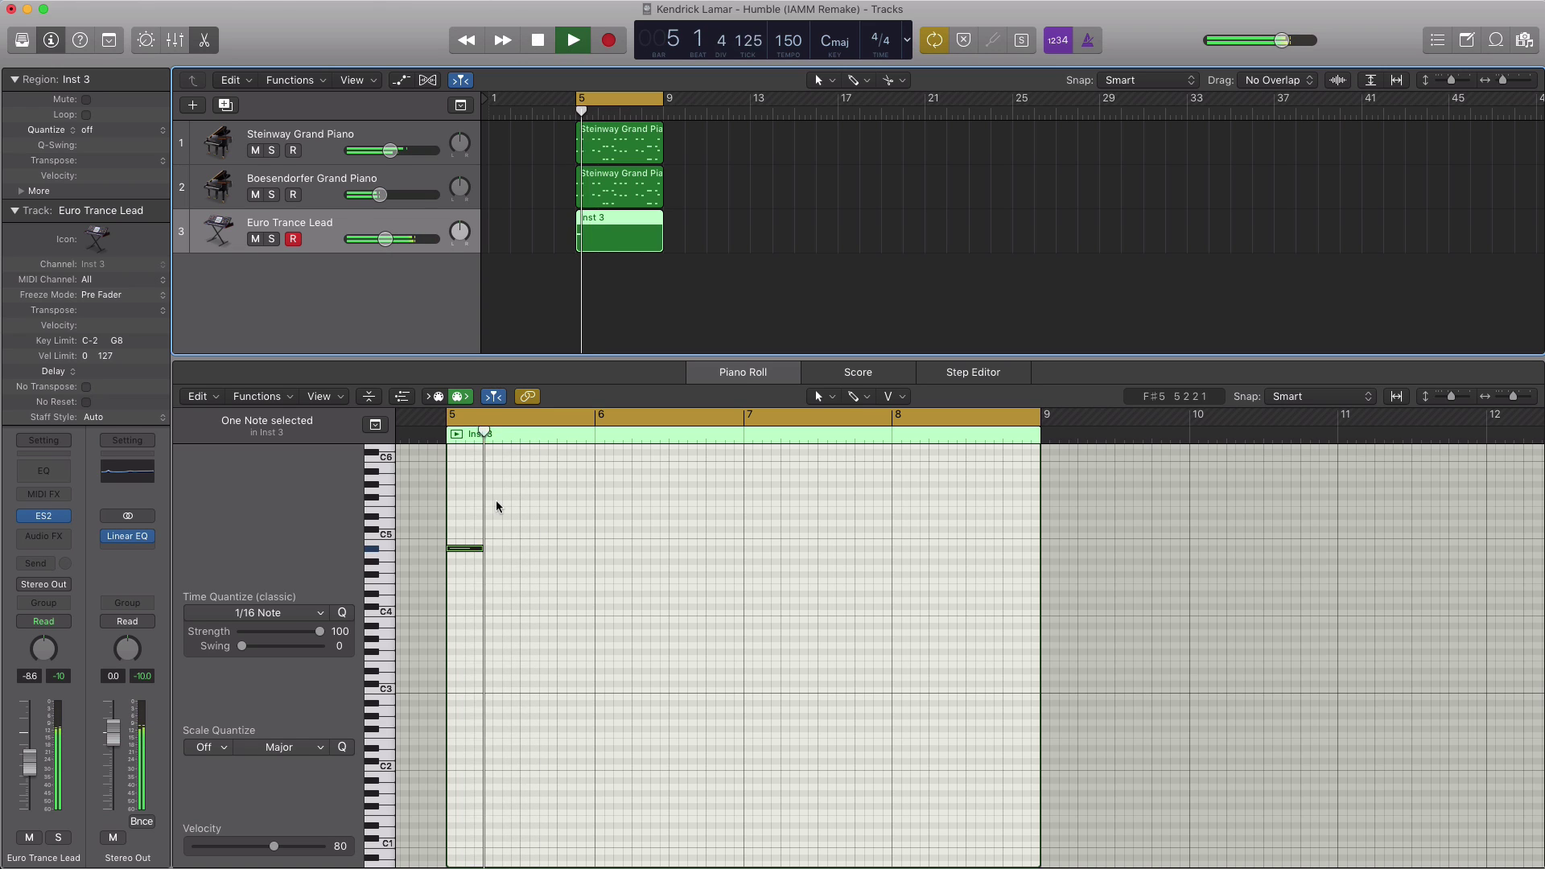
key("space")
key("space")
Step: Add a short A#4 note halfway through beat 2 of bar 5 and a longer one on beat 3, and play them back
left_click(505, 543, "super")
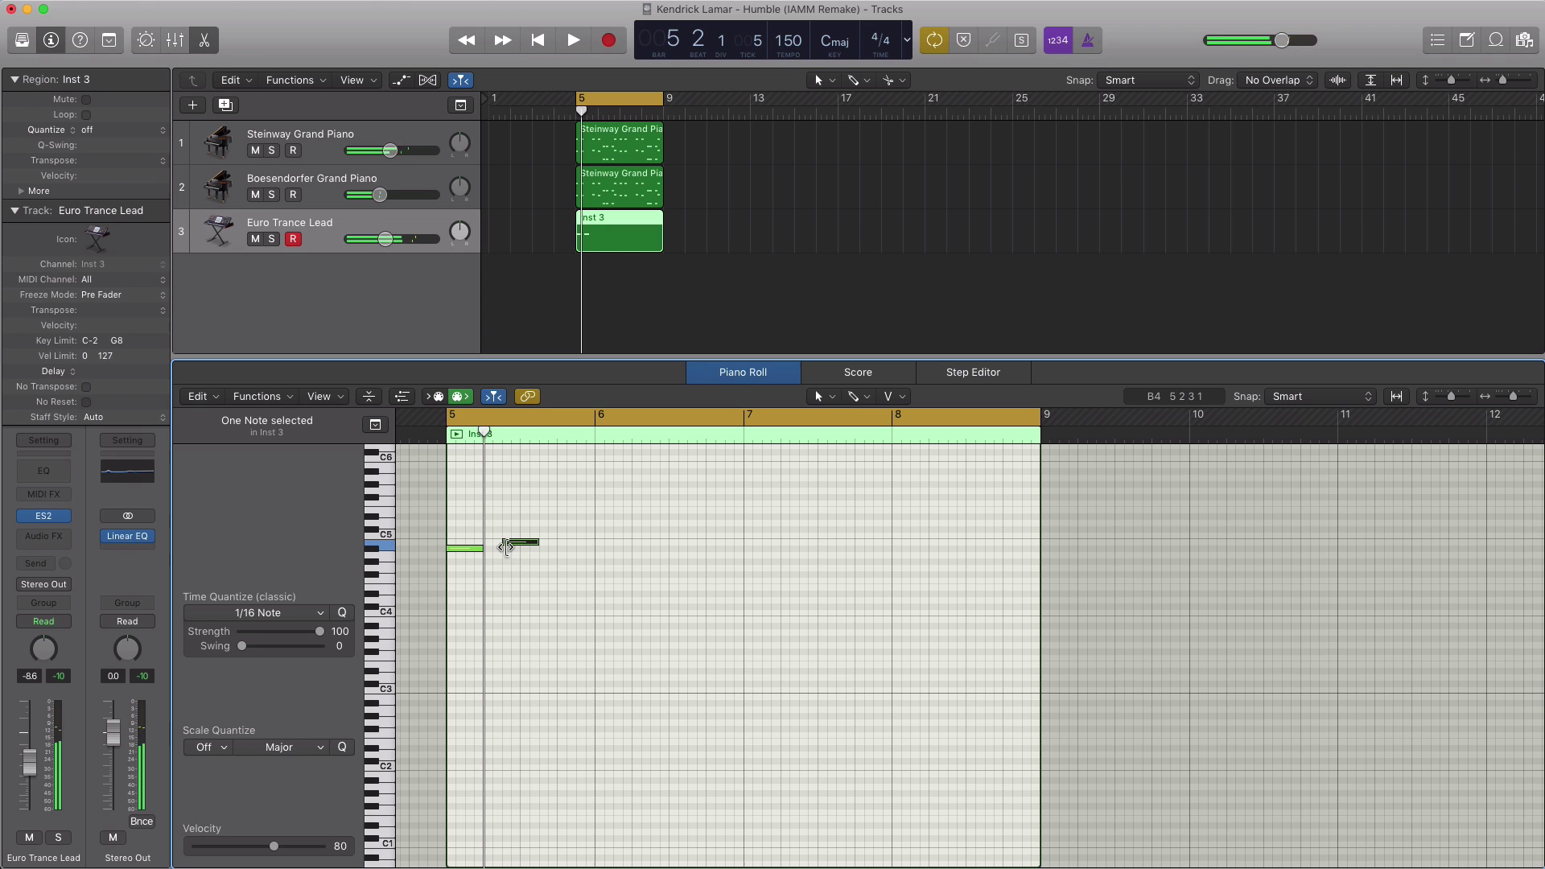
left_click_drag(508, 543, 548, 549)
left_click(524, 549, "super")
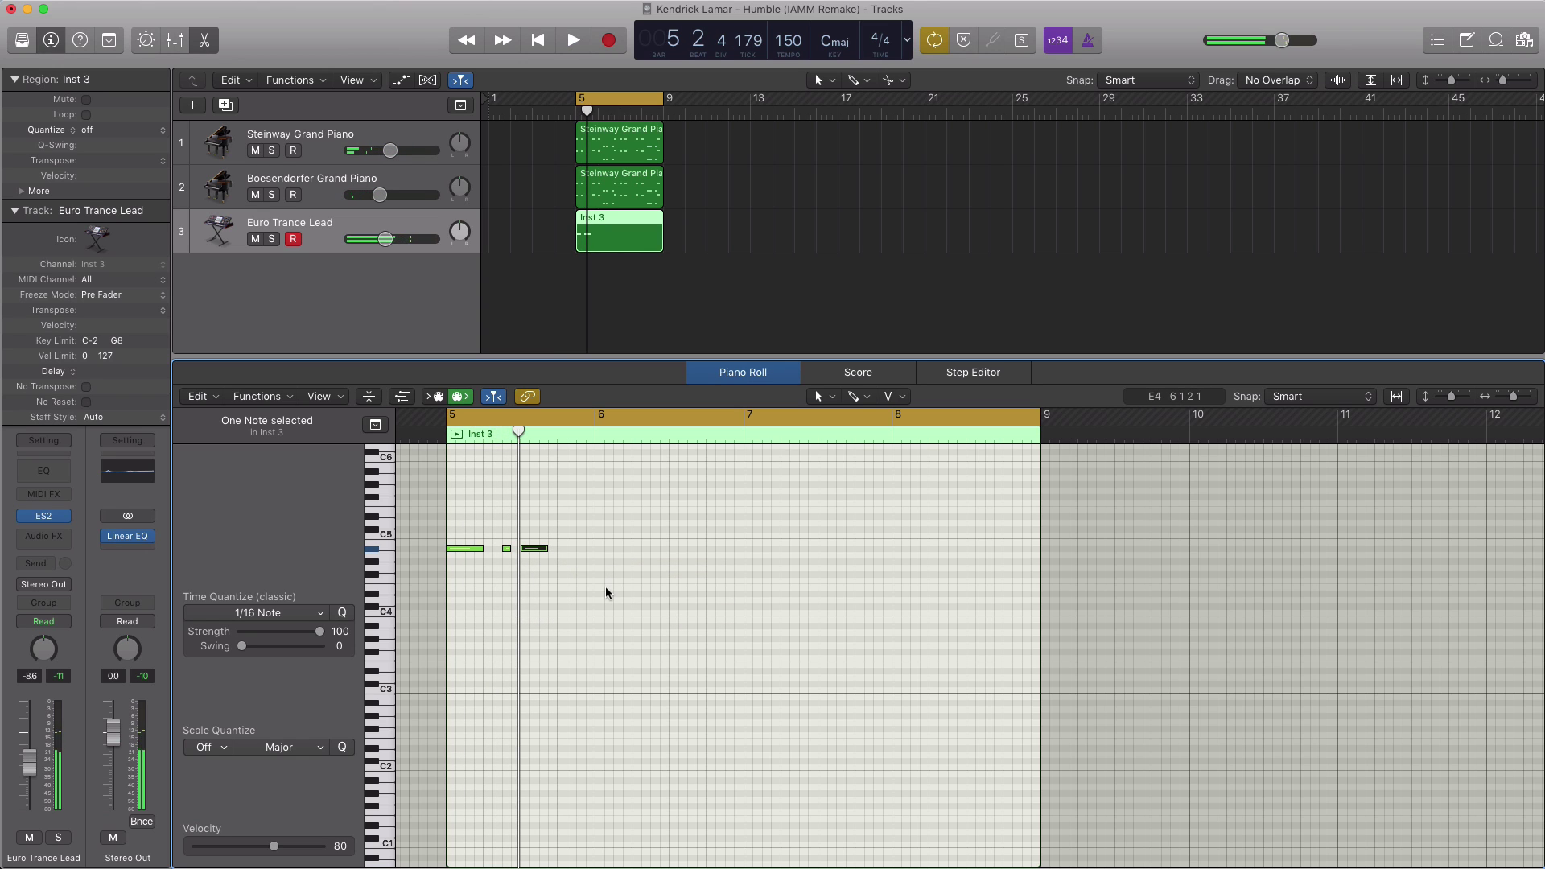
key("space")
key("space")
key("space")
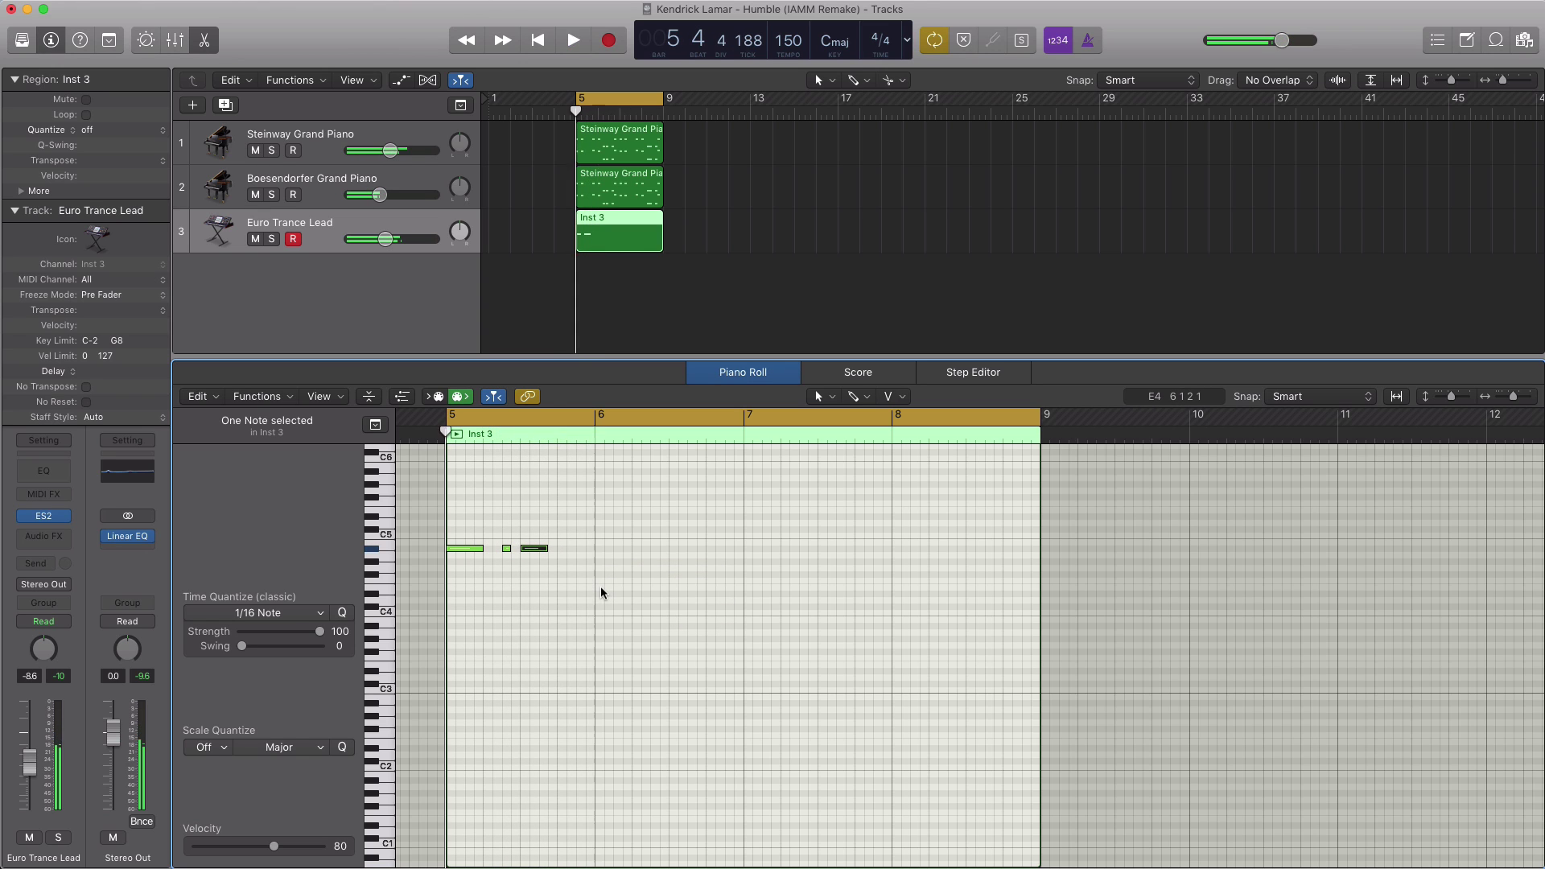
key("space")
Step: Copy the three A#4 notes from bar 5 to the start of bar 6 and play the pattern back
left_click_drag(570, 573, 615, 550)
key("space")
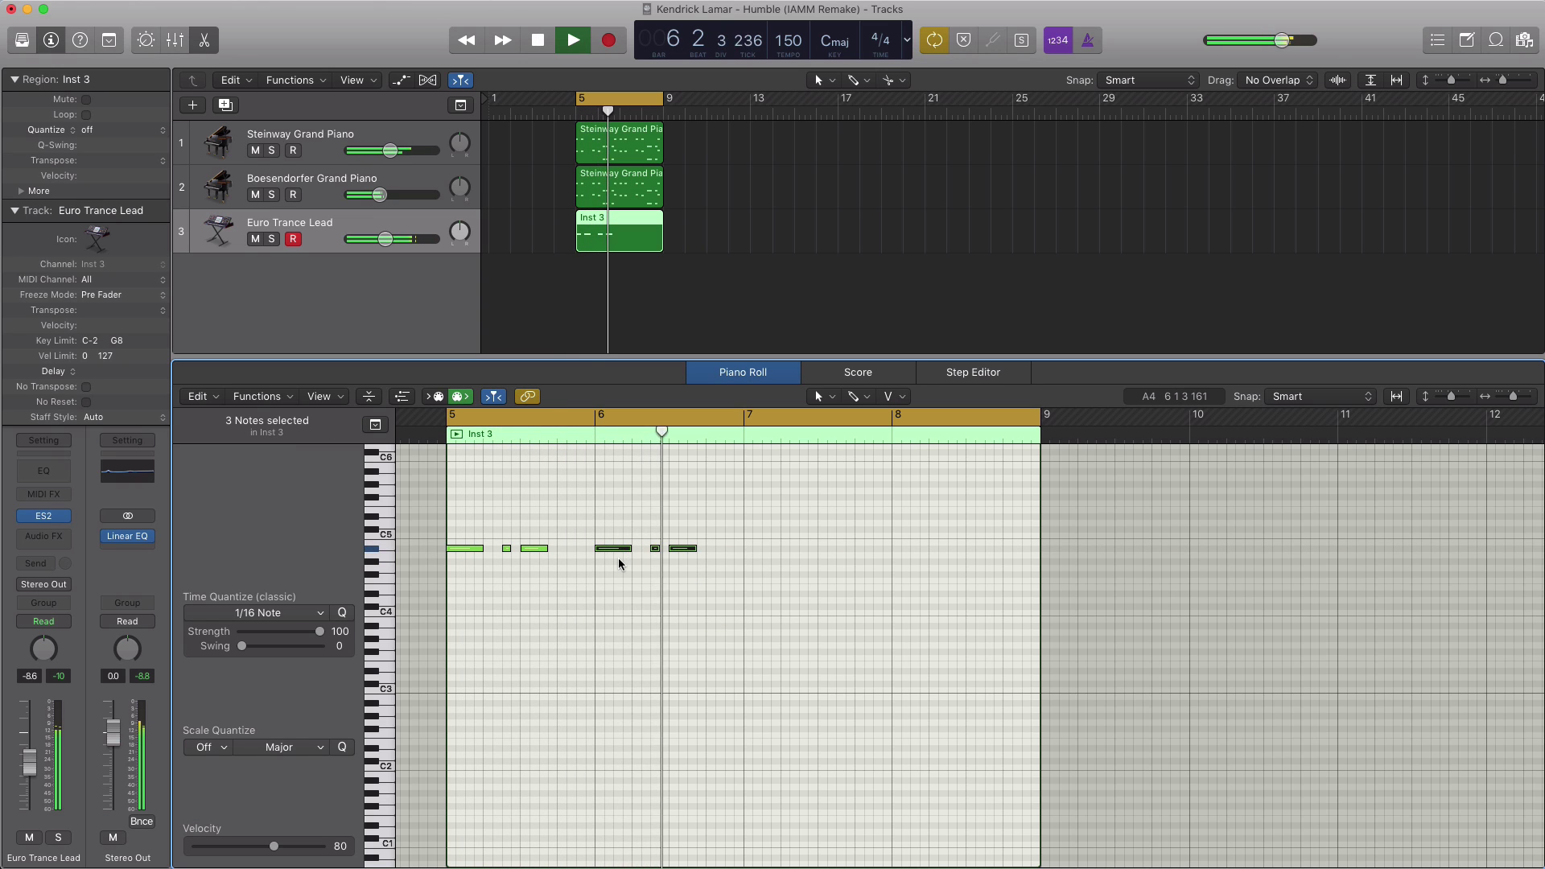
key("space")
key("space")
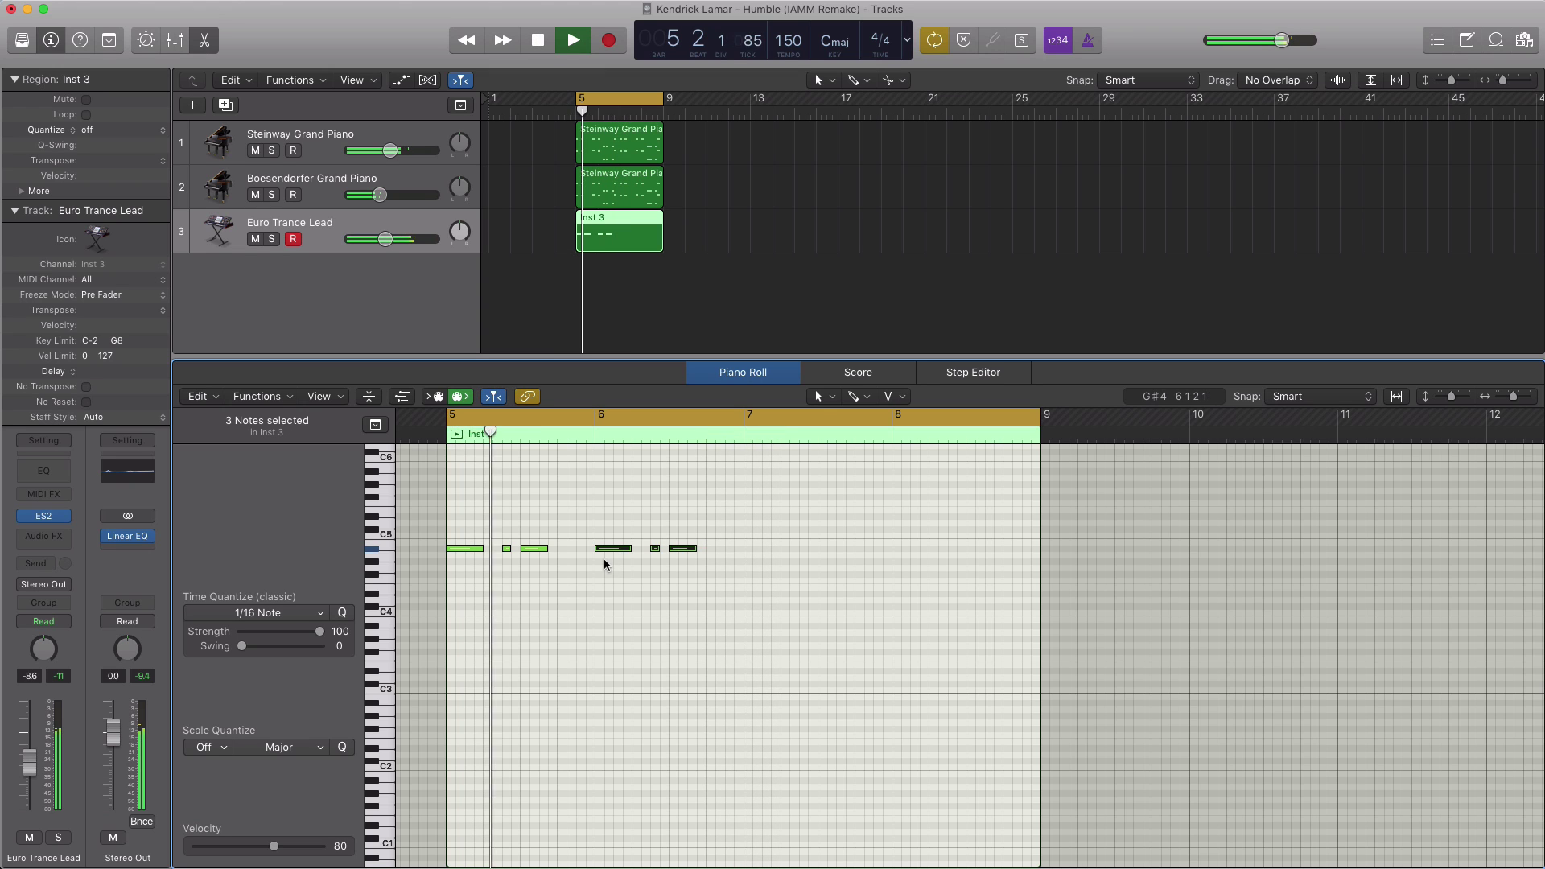
key("space")
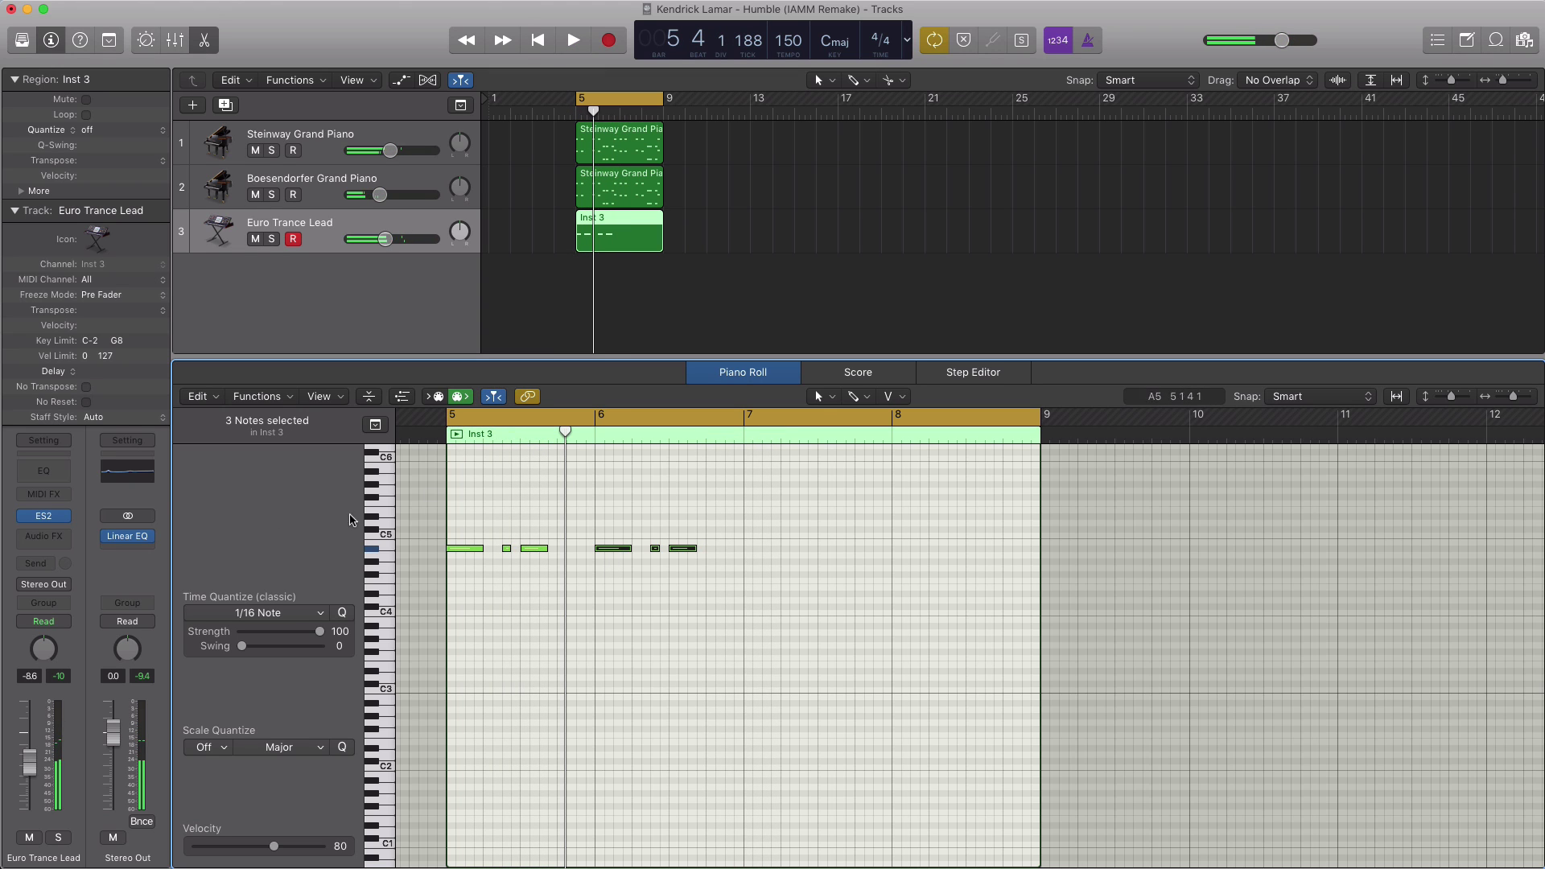
Step: Reopen the Euro Trance Lead's ES2 window and, while auditioning the loop, set the ENV 3 attack to 260 ms
left_click(48, 523)
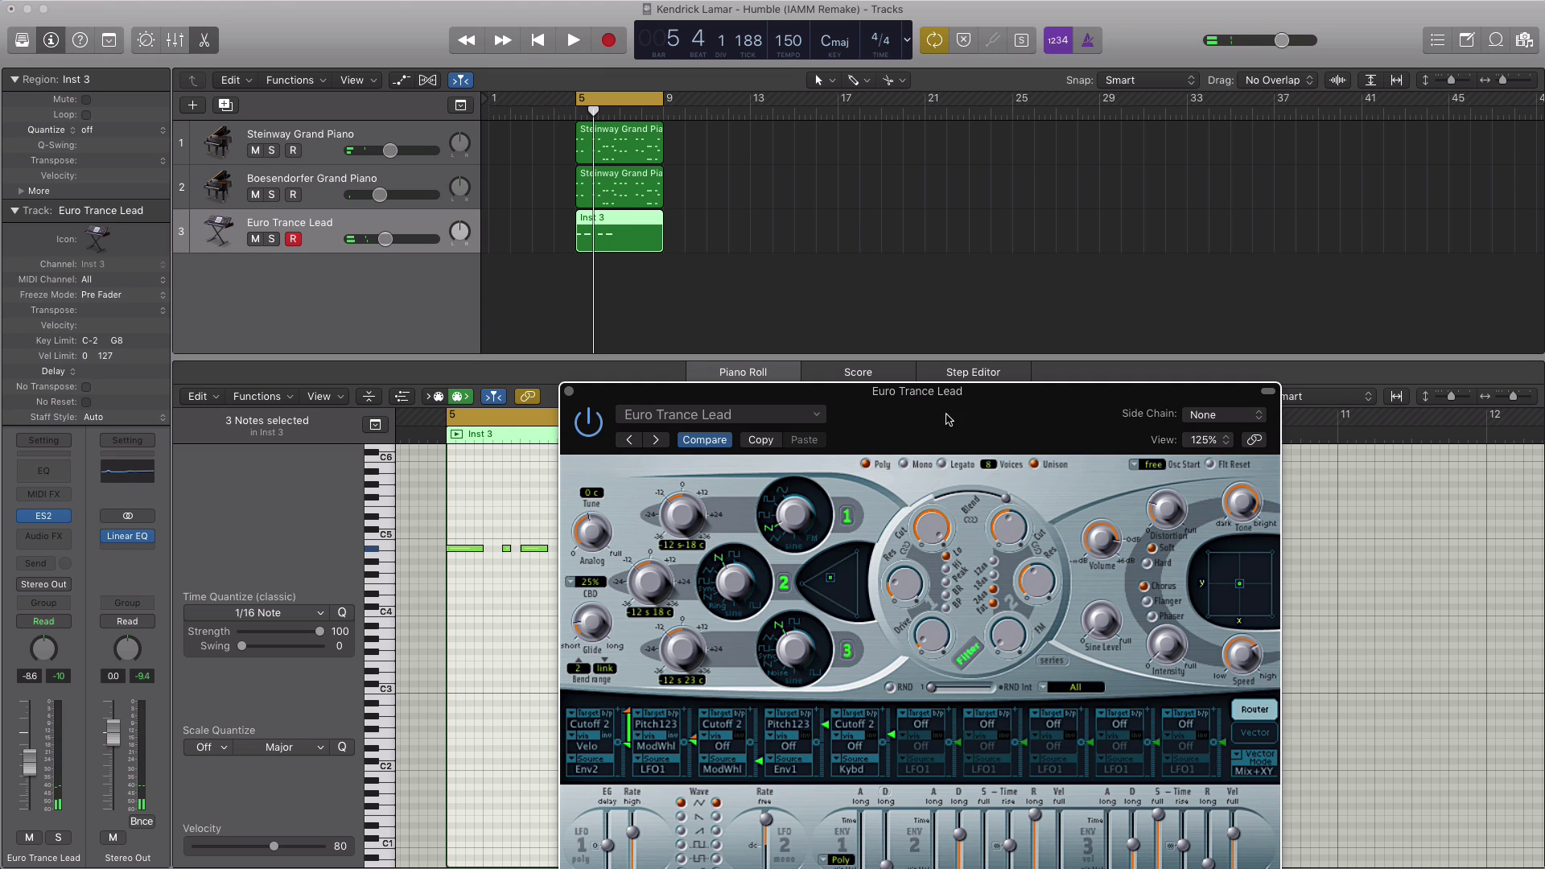
left_click_drag(947, 419, 789, 183)
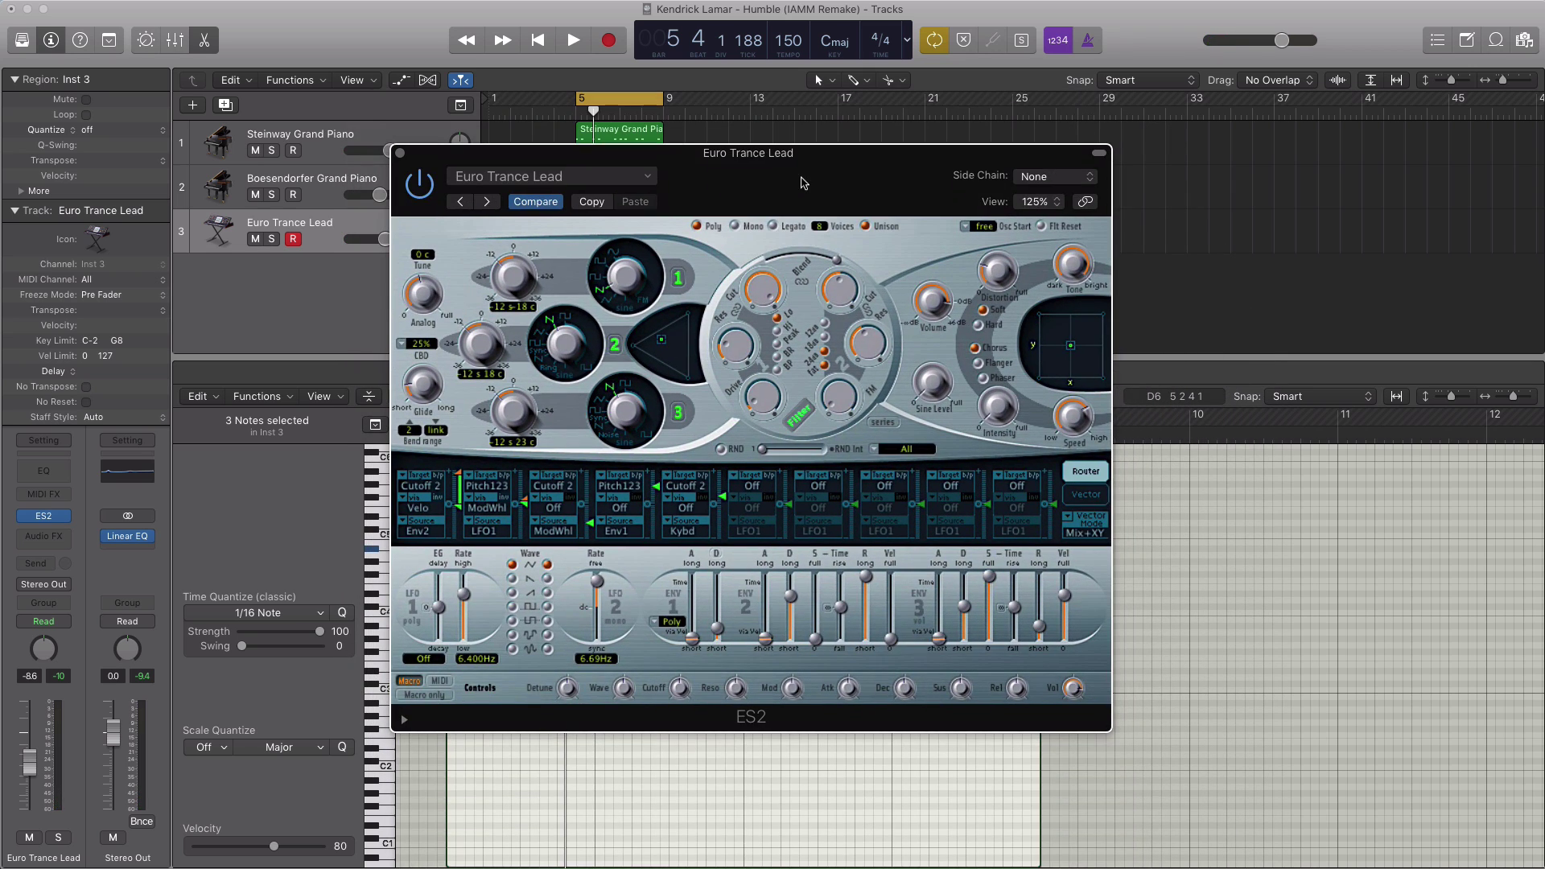
key("space")
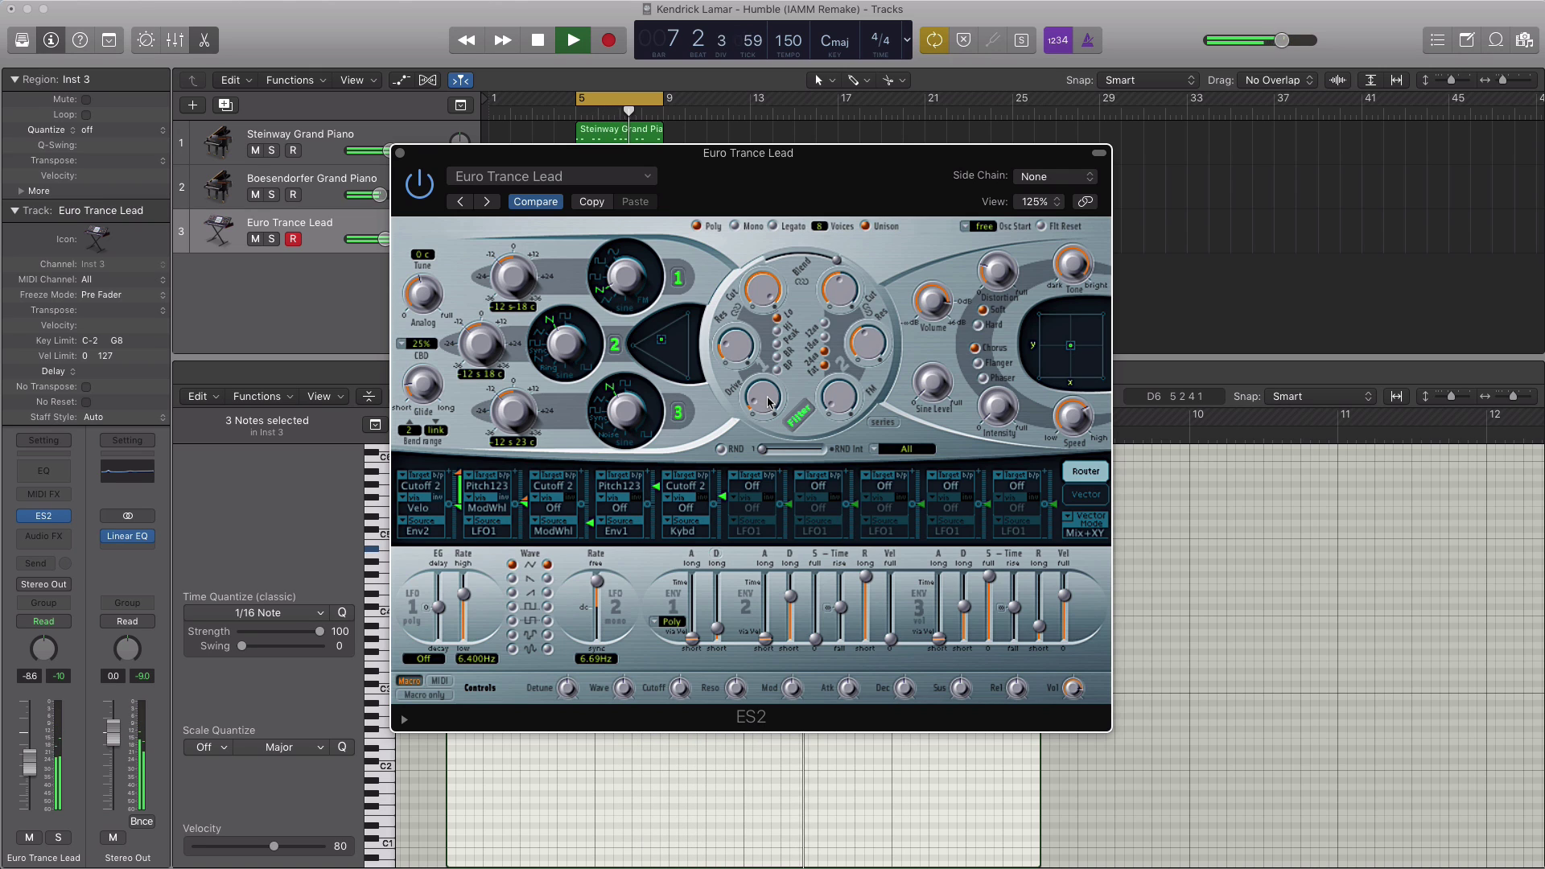
key("space")
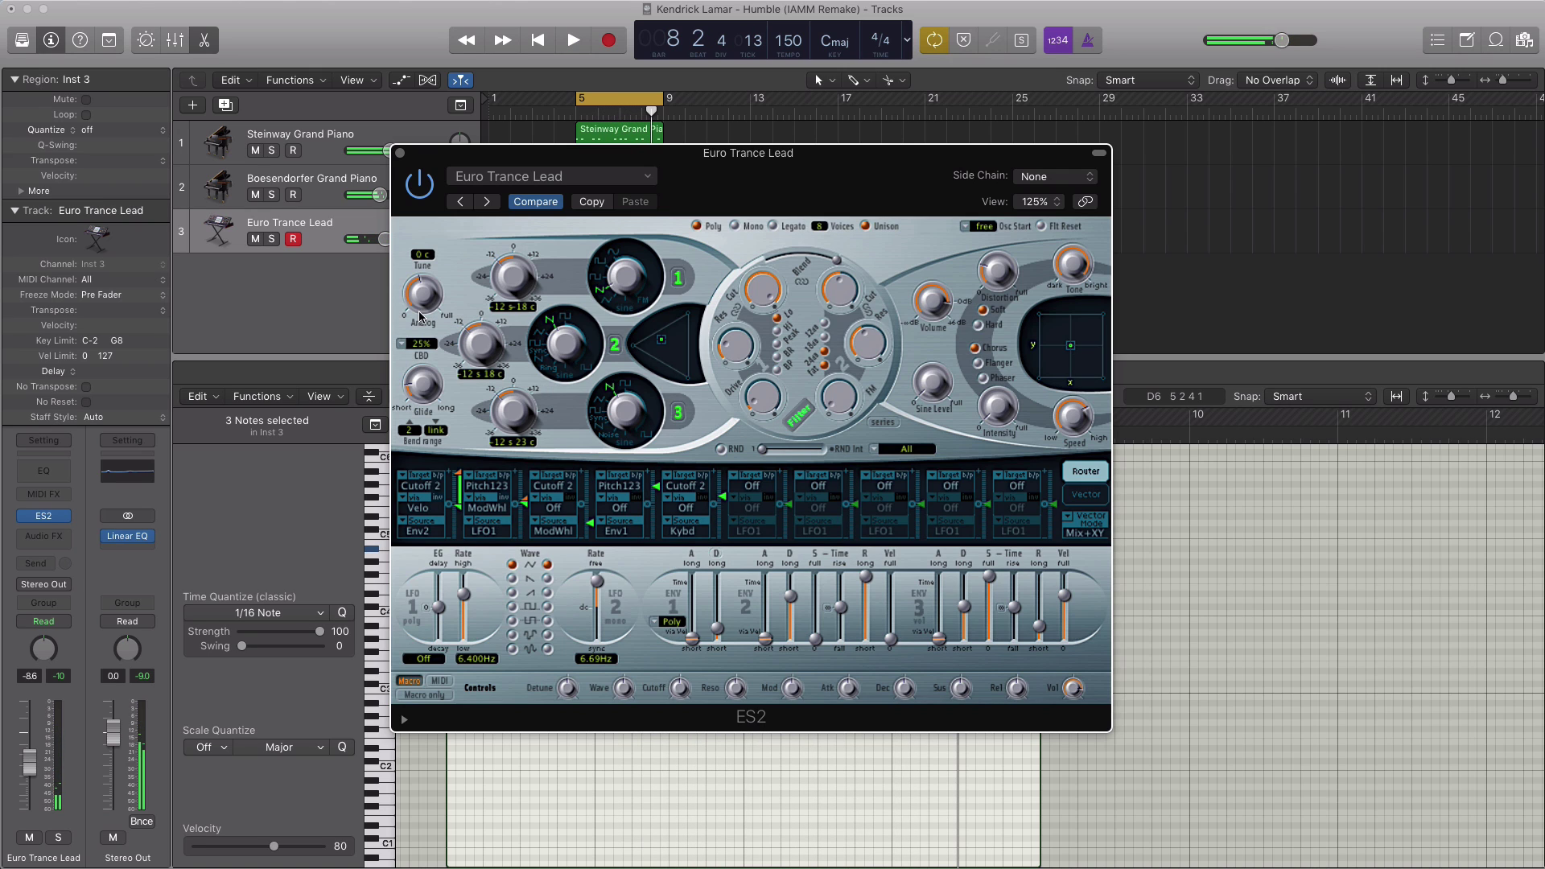
key("space")
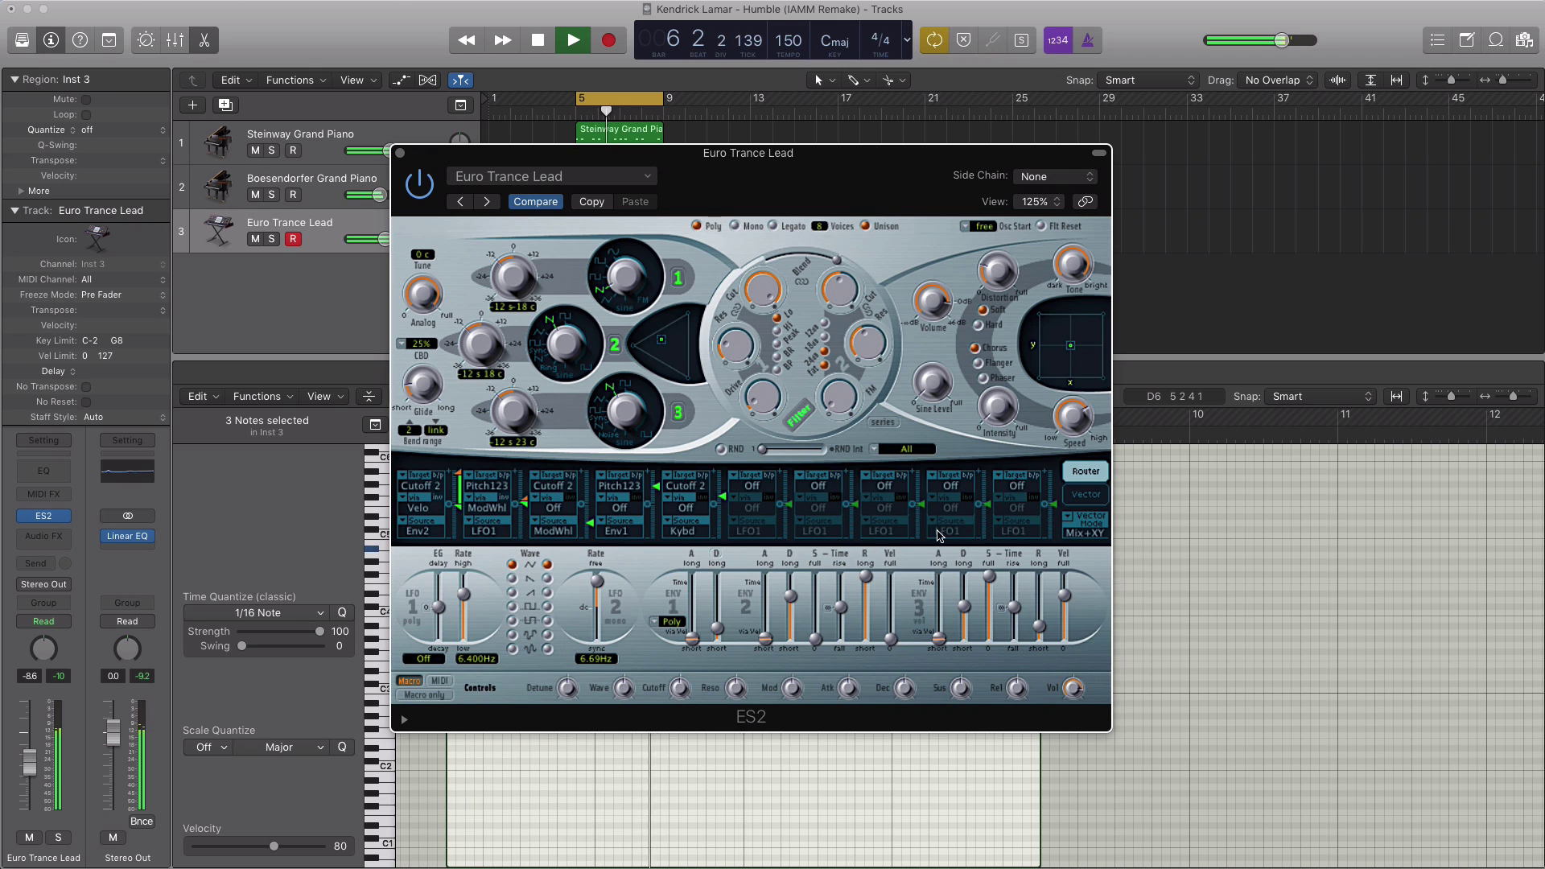
key("space")
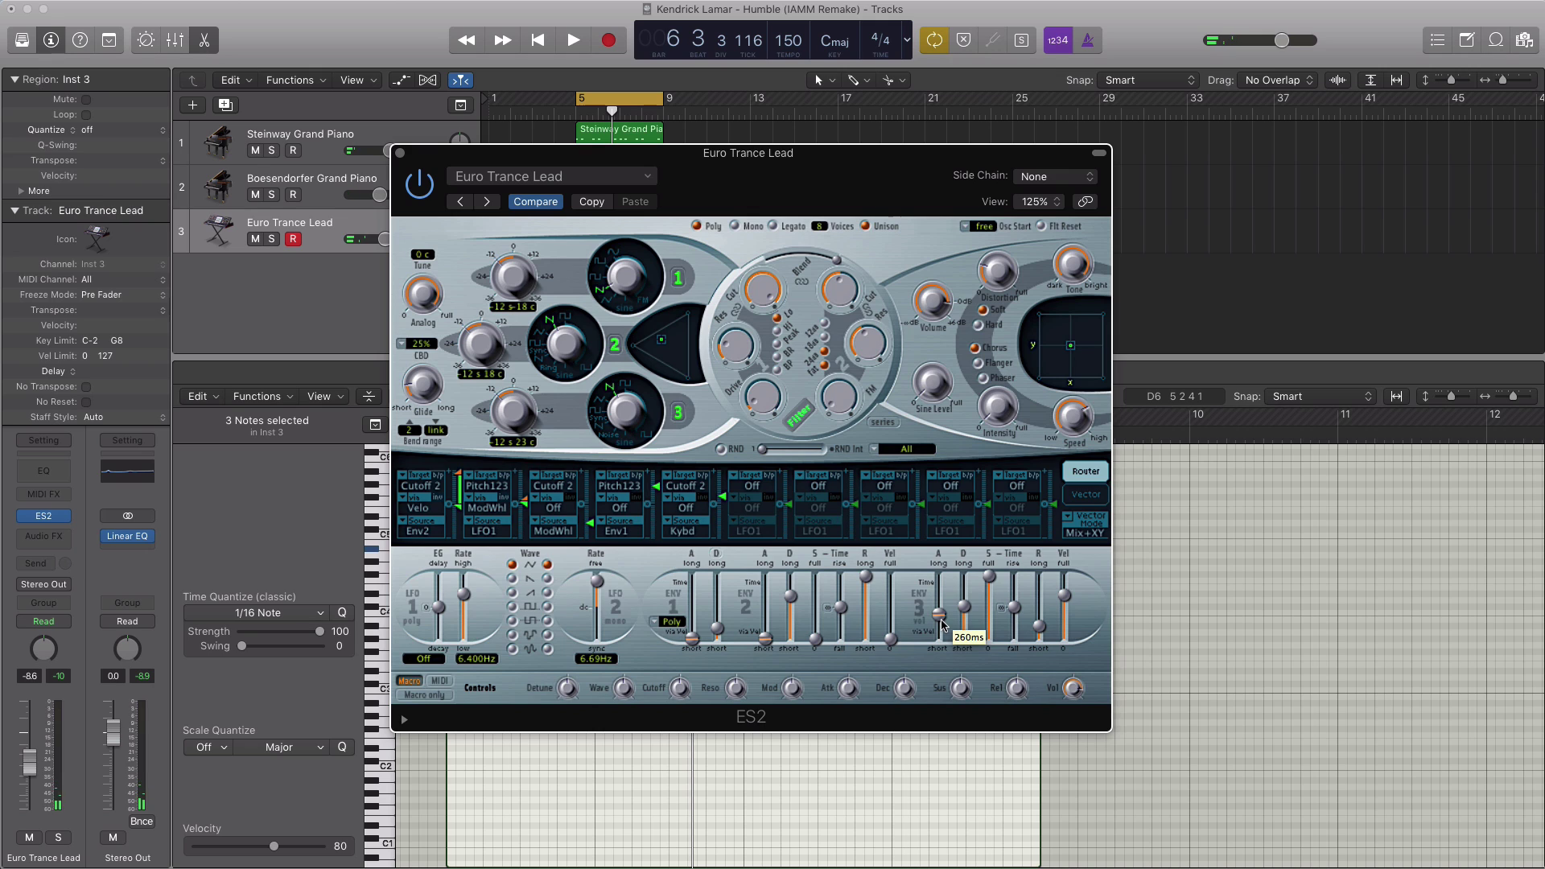
Step: Slightly lengthen the ENV 3 release in ES2 while auditioning the lead with the pianos
key("space")
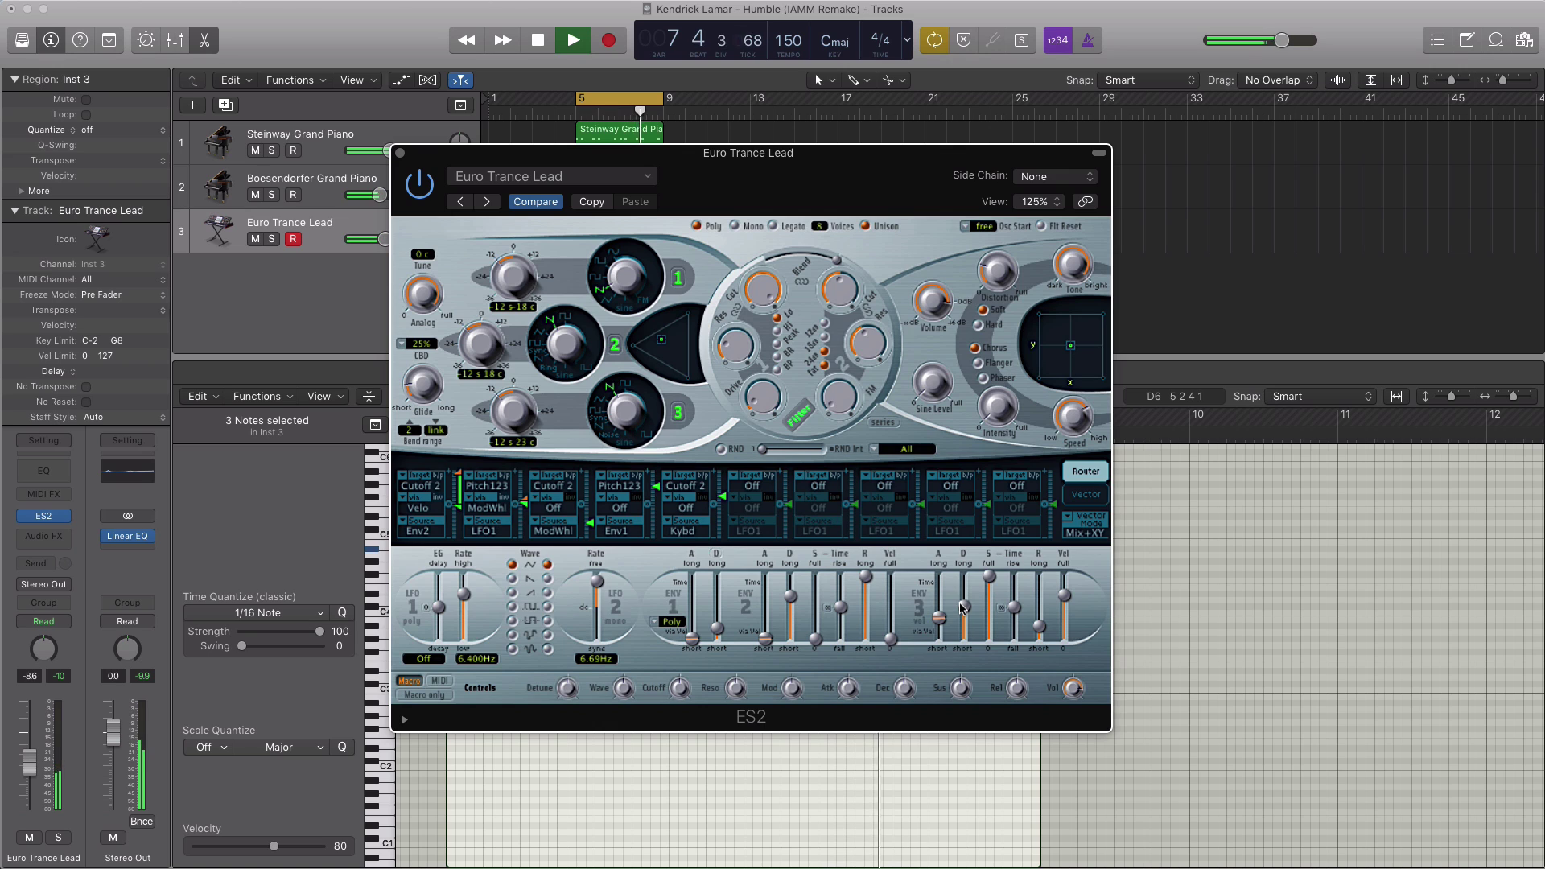
key("space")
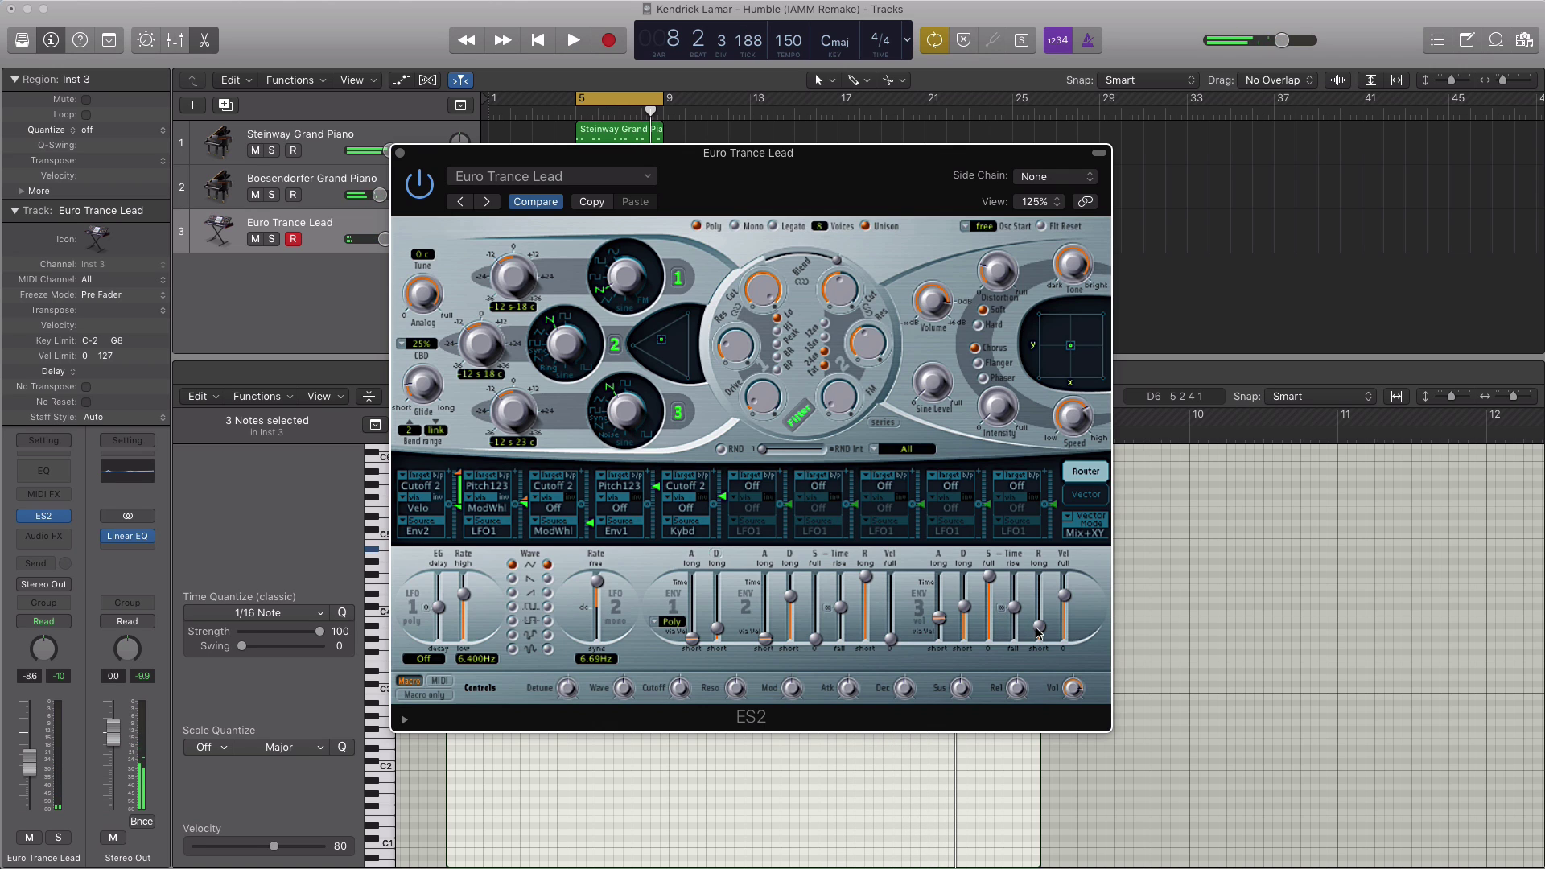
key("space")
left_click_drag(1037, 629, 1035, 625)
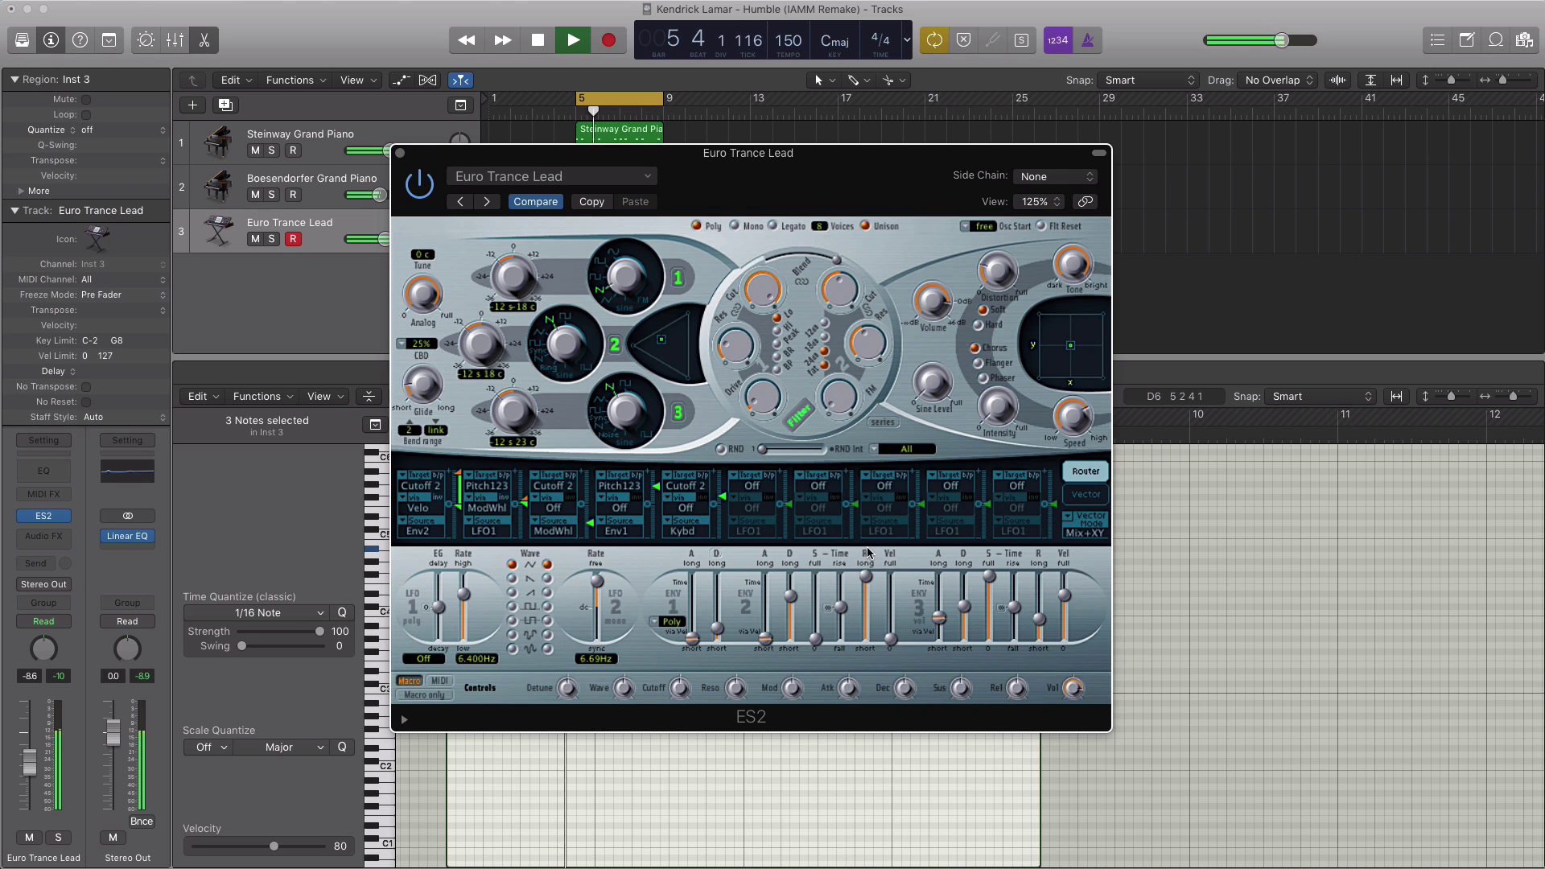
key("space")
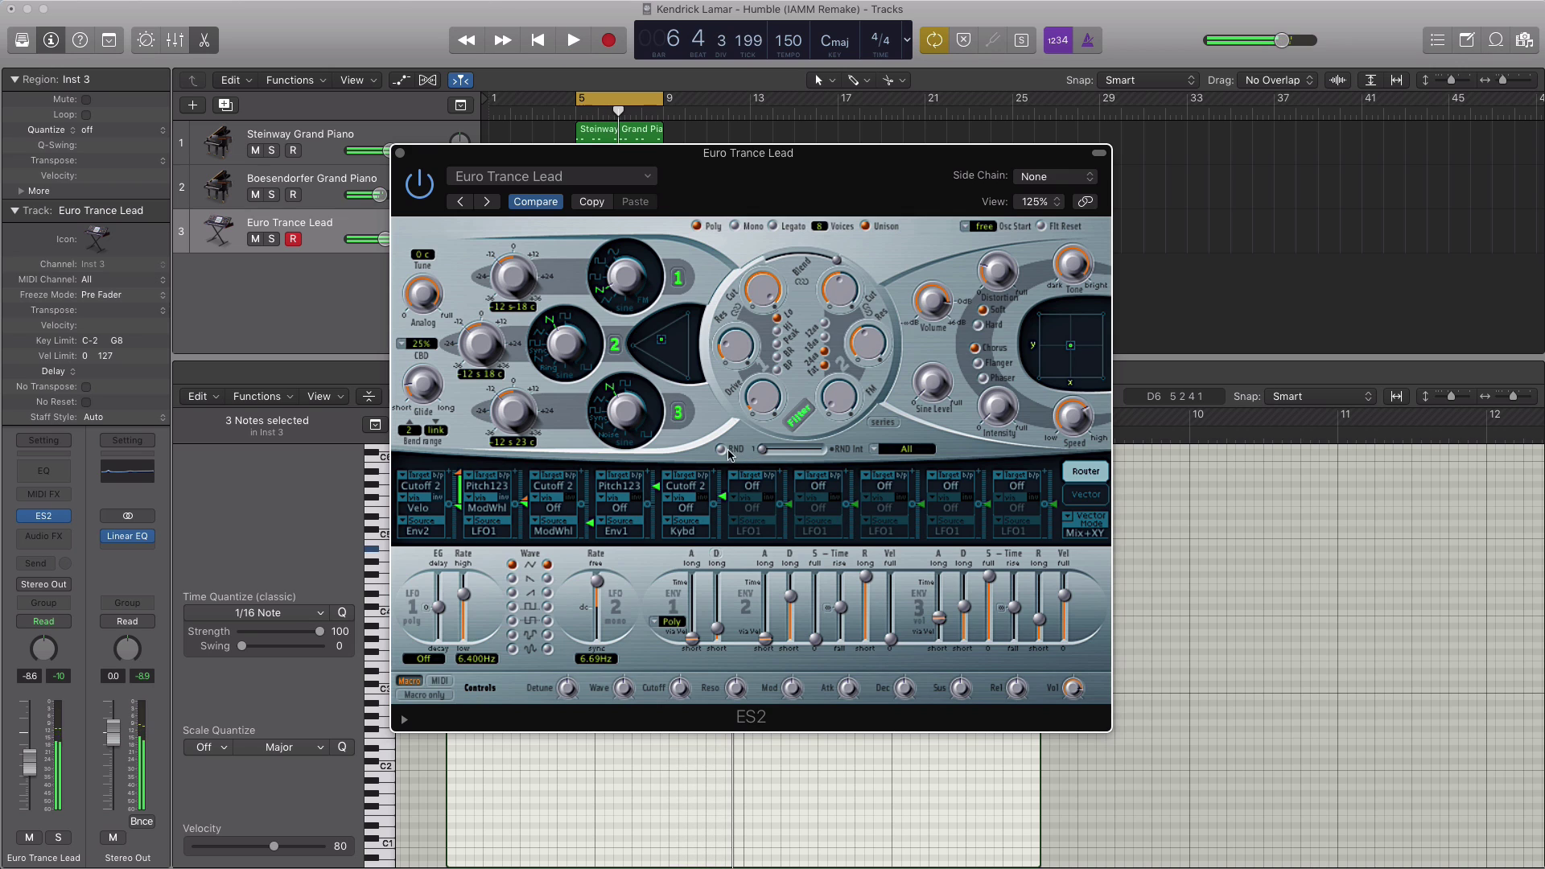
Step: Add a Channel EQ to the Euro Trance Lead with a high cut at 13000 Hz, and audition it in the loop
left_click(399, 154)
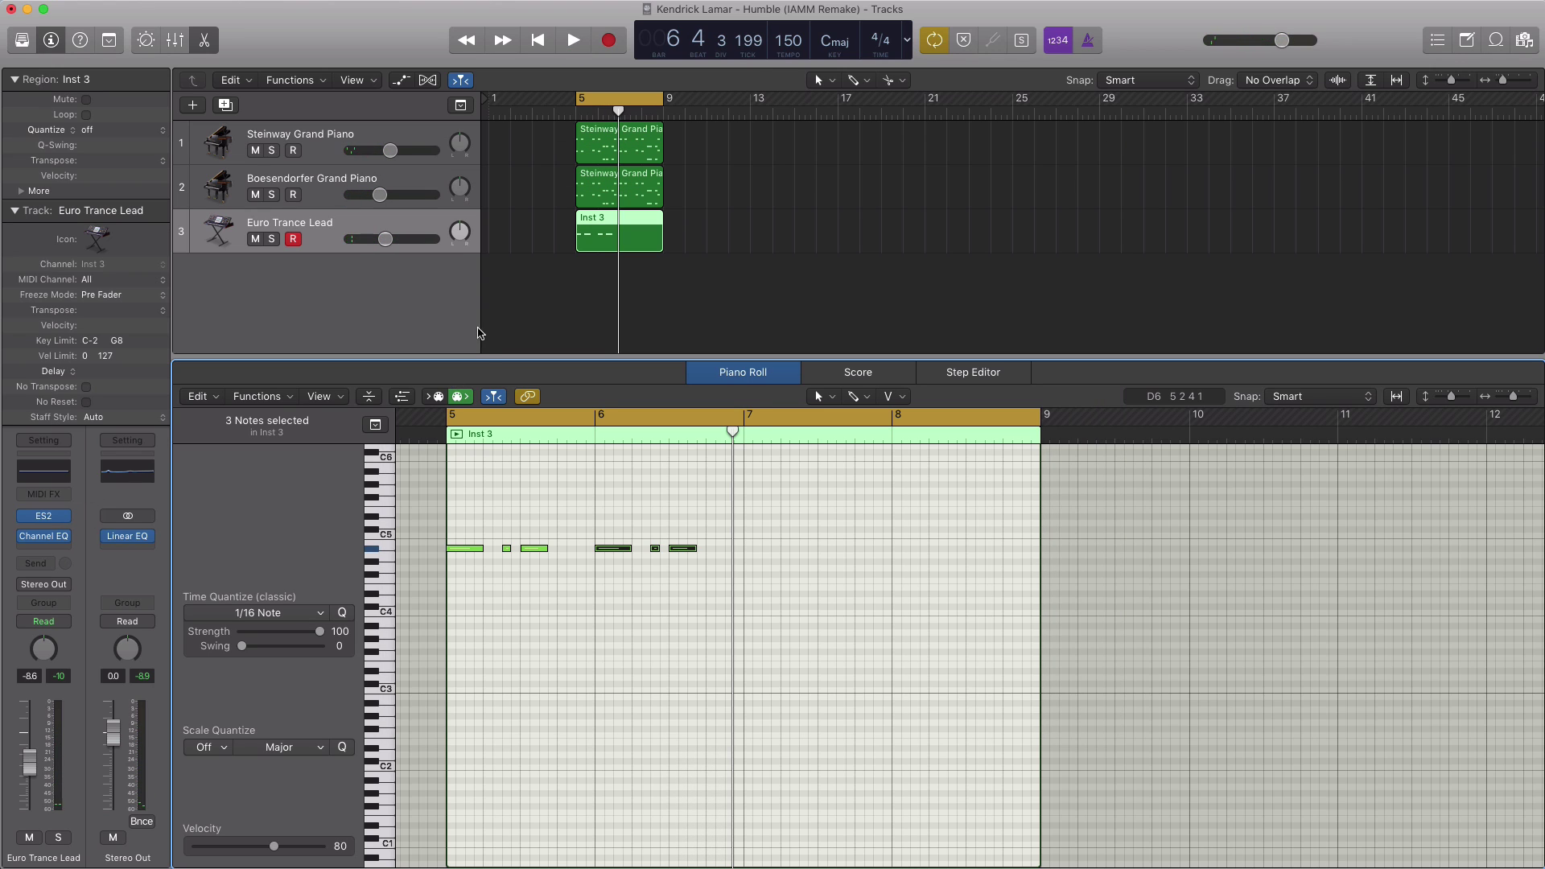
left_click(48, 473)
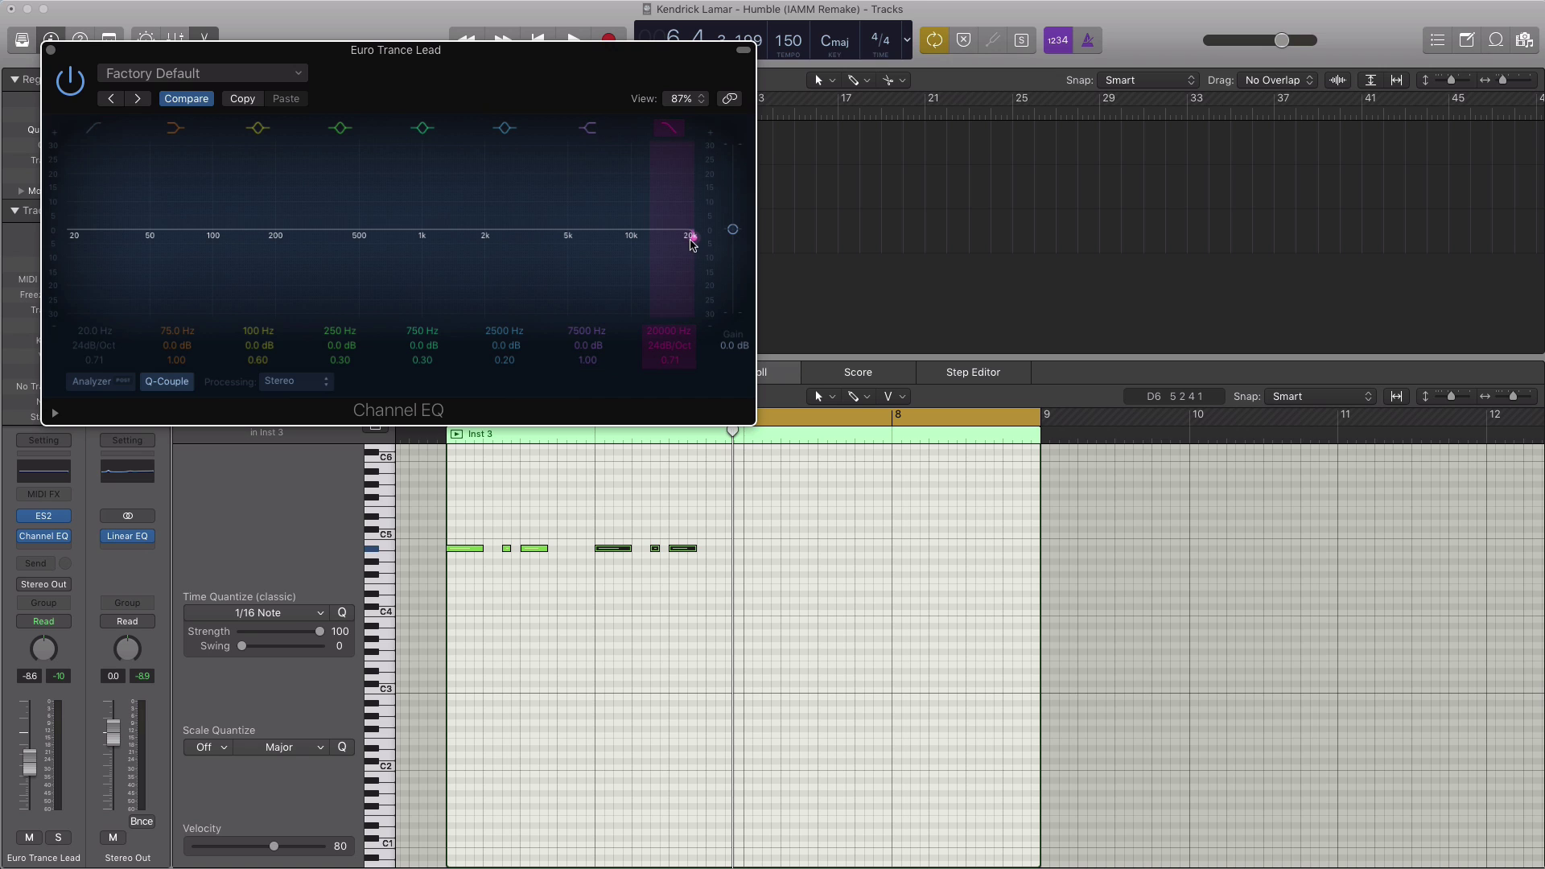
left_click_drag(692, 241, 654, 246)
key("space")
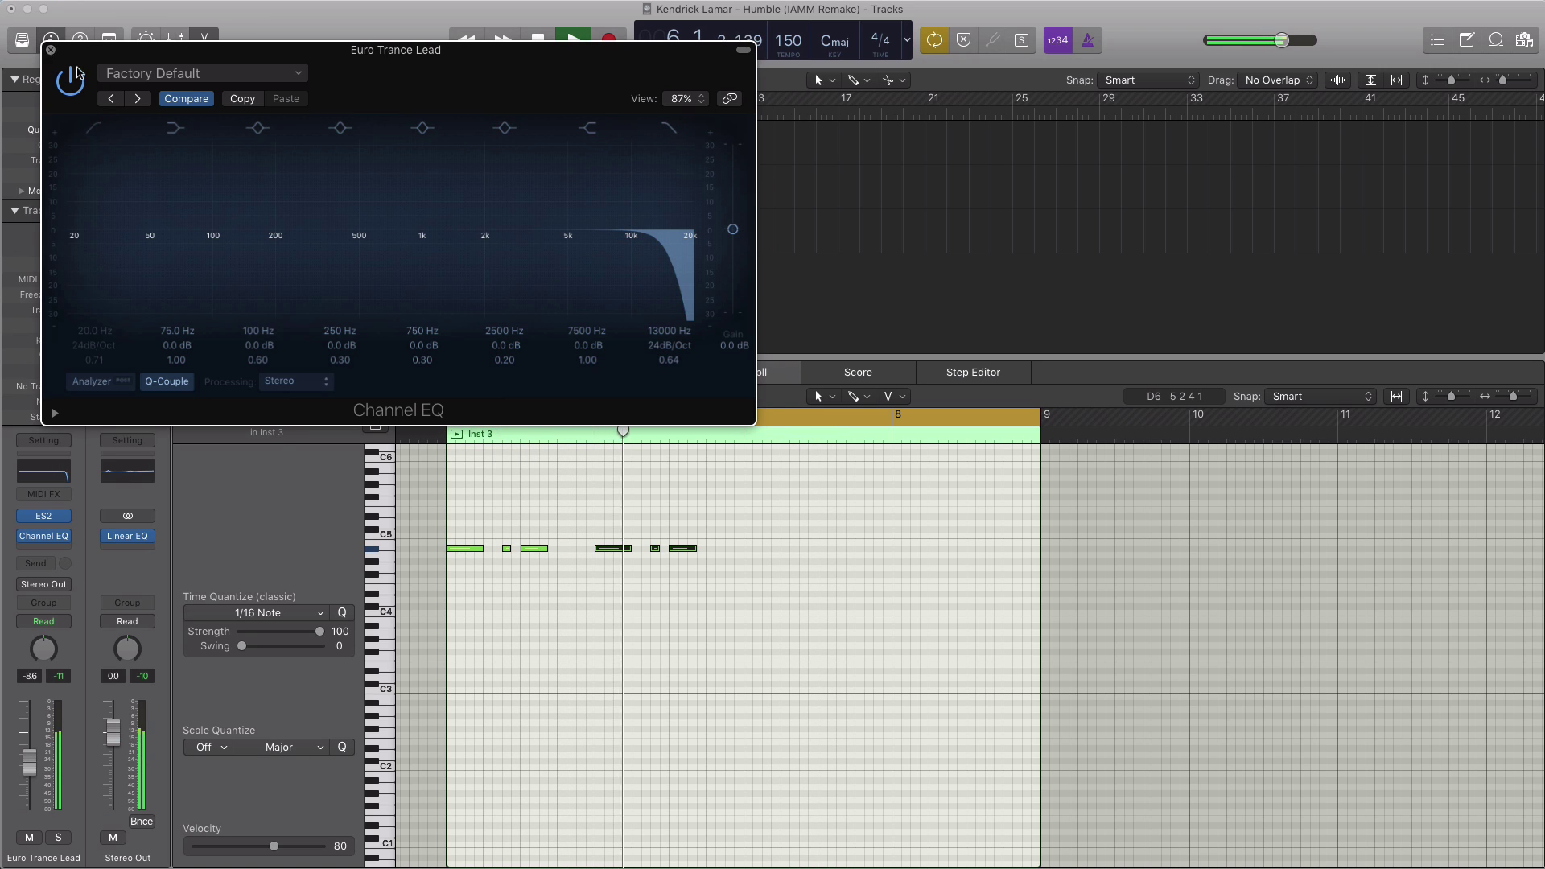
left_click(50, 49)
key("space")
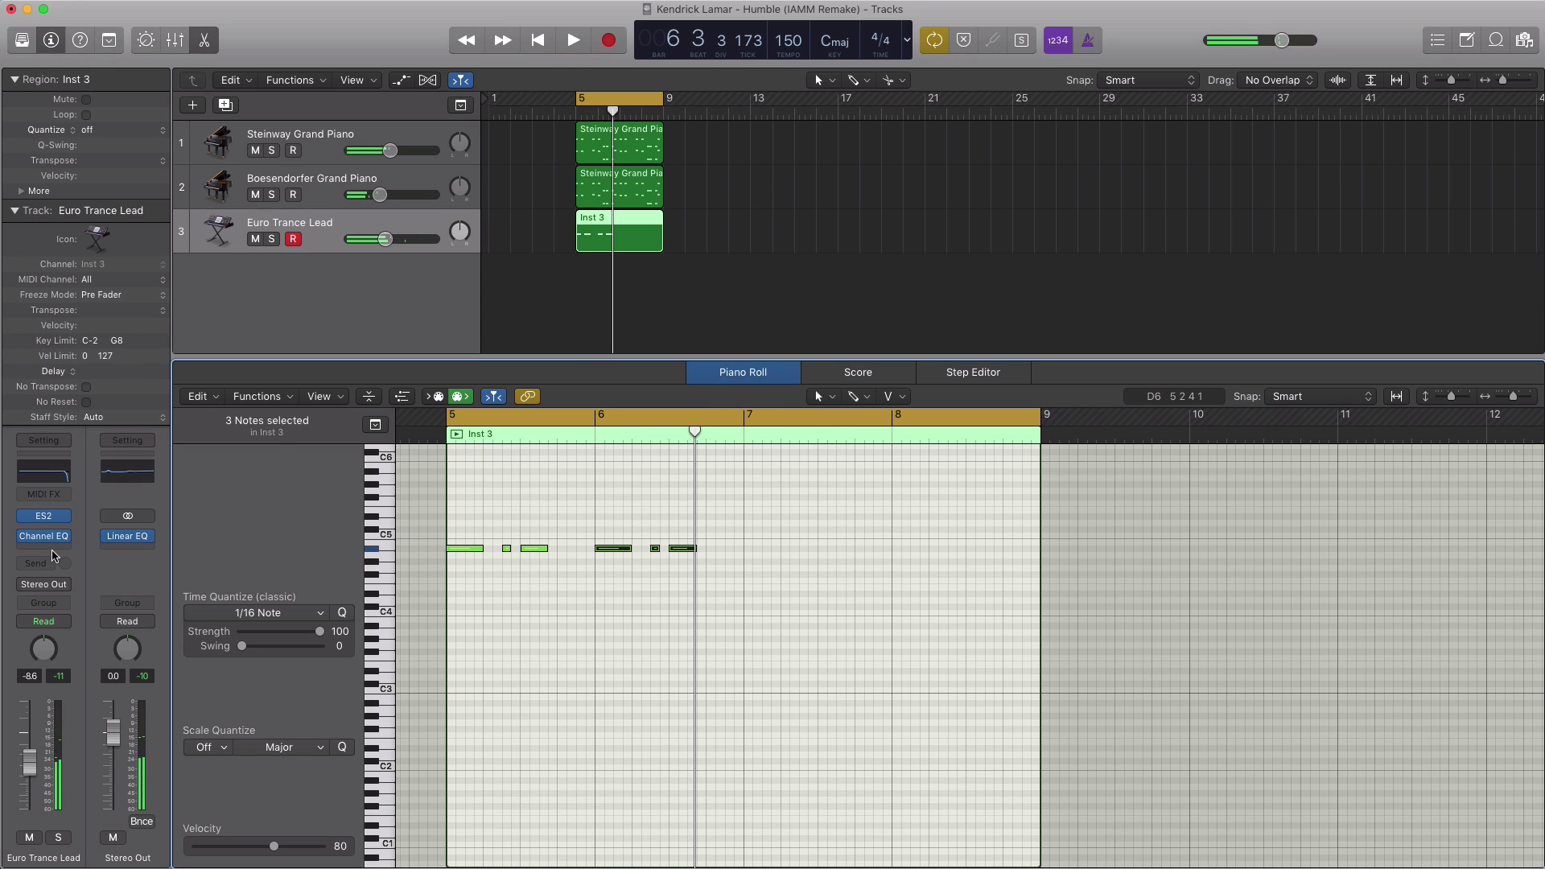
Step: Add a Sample Delay to the Euro Trance Lead with the left delay at 124 samples, and audition the widened lead
left_click(59, 551)
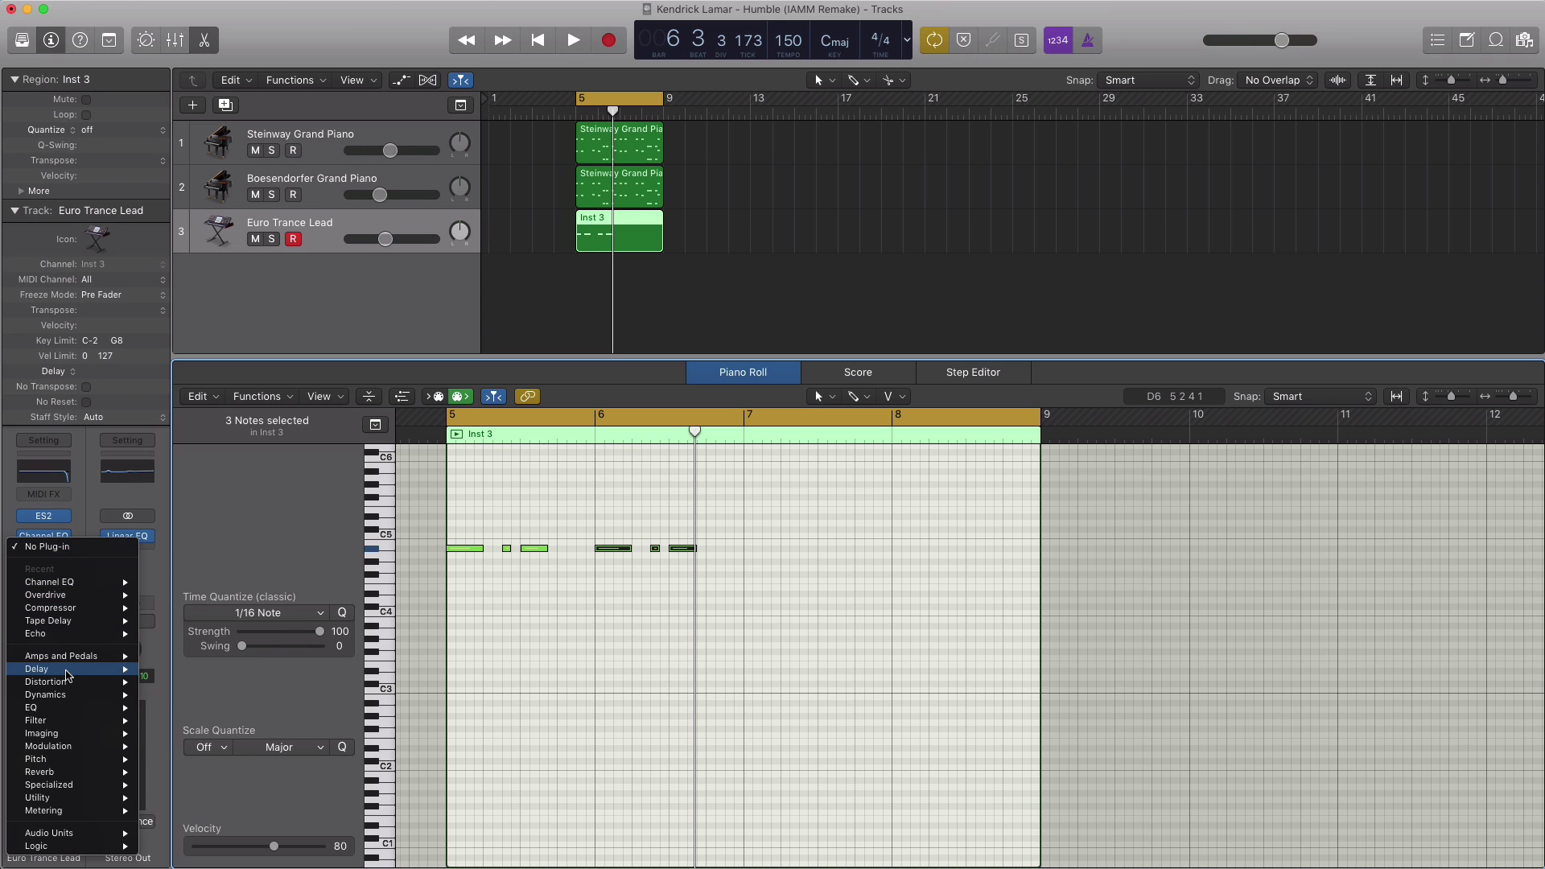
mouse_move(114, 670)
mouse_move(242, 708)
left_click(293, 708)
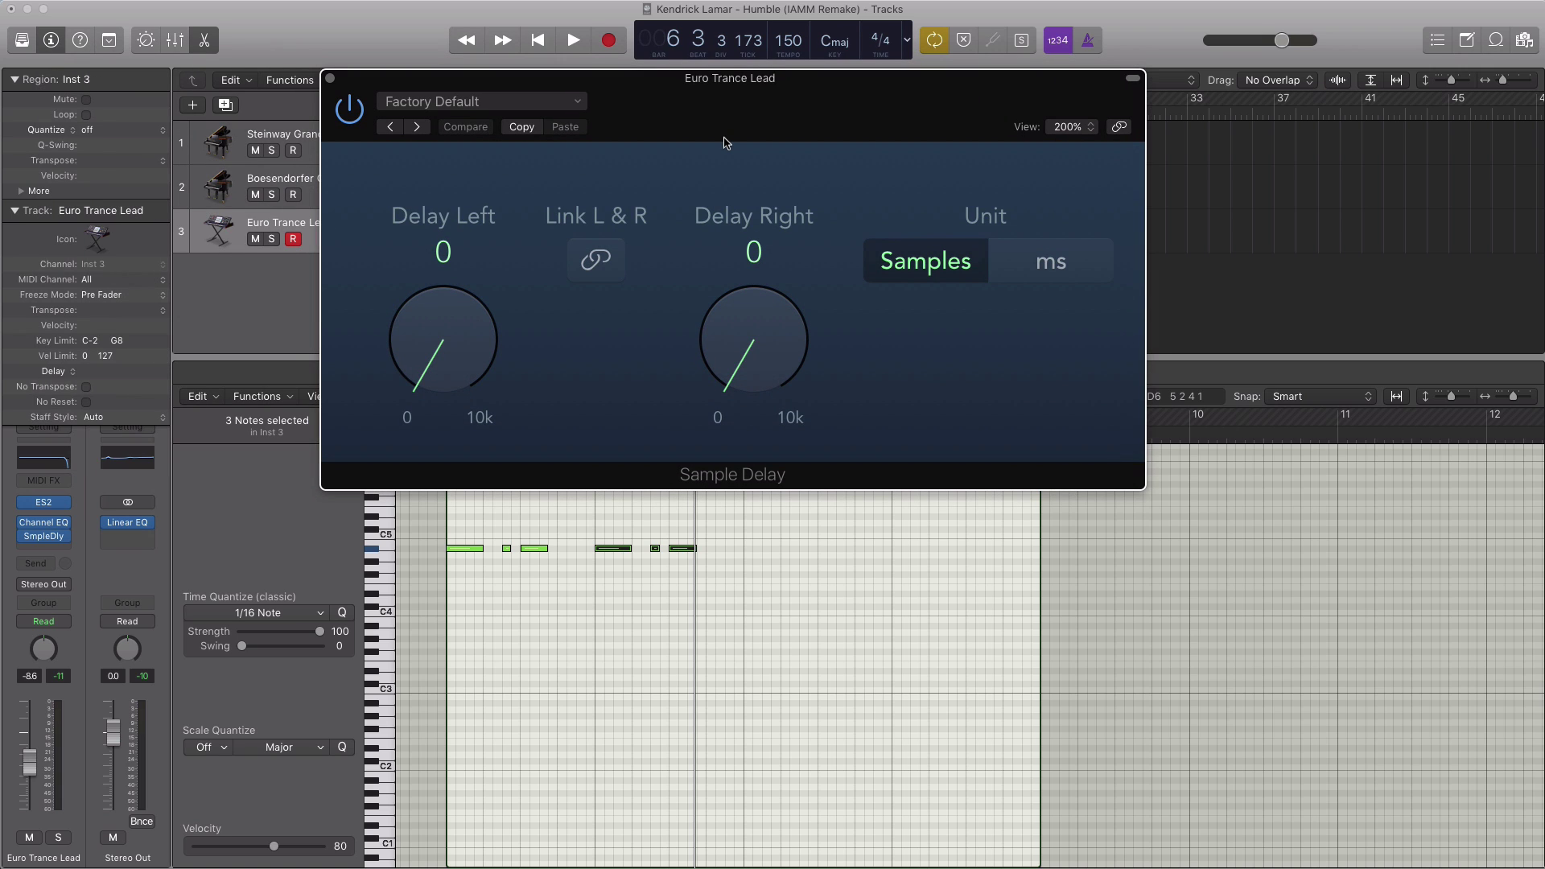
key("space")
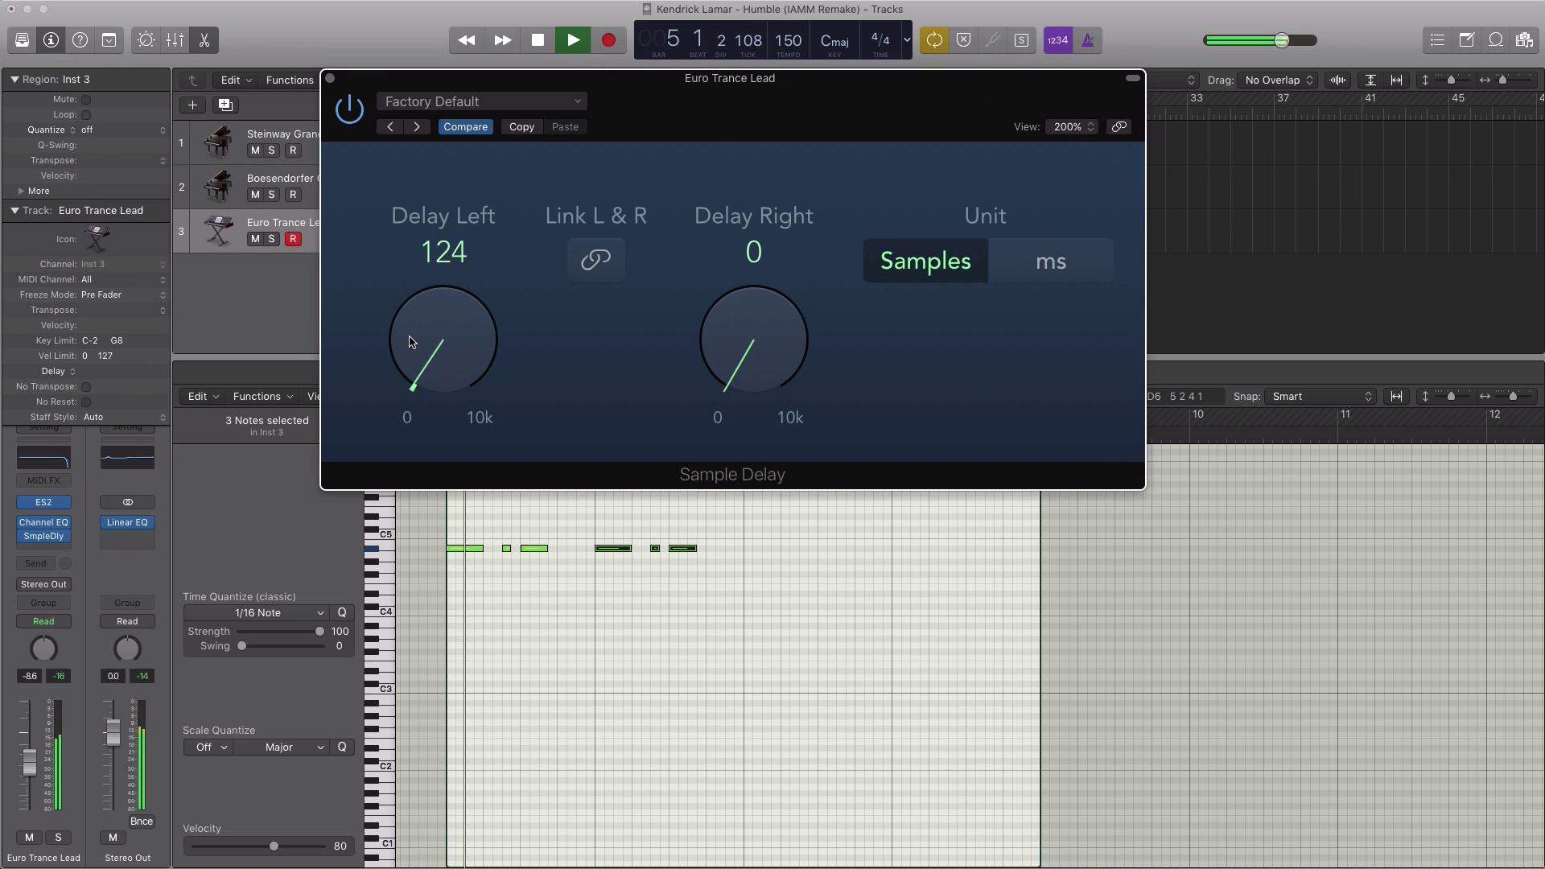
left_click(330, 78)
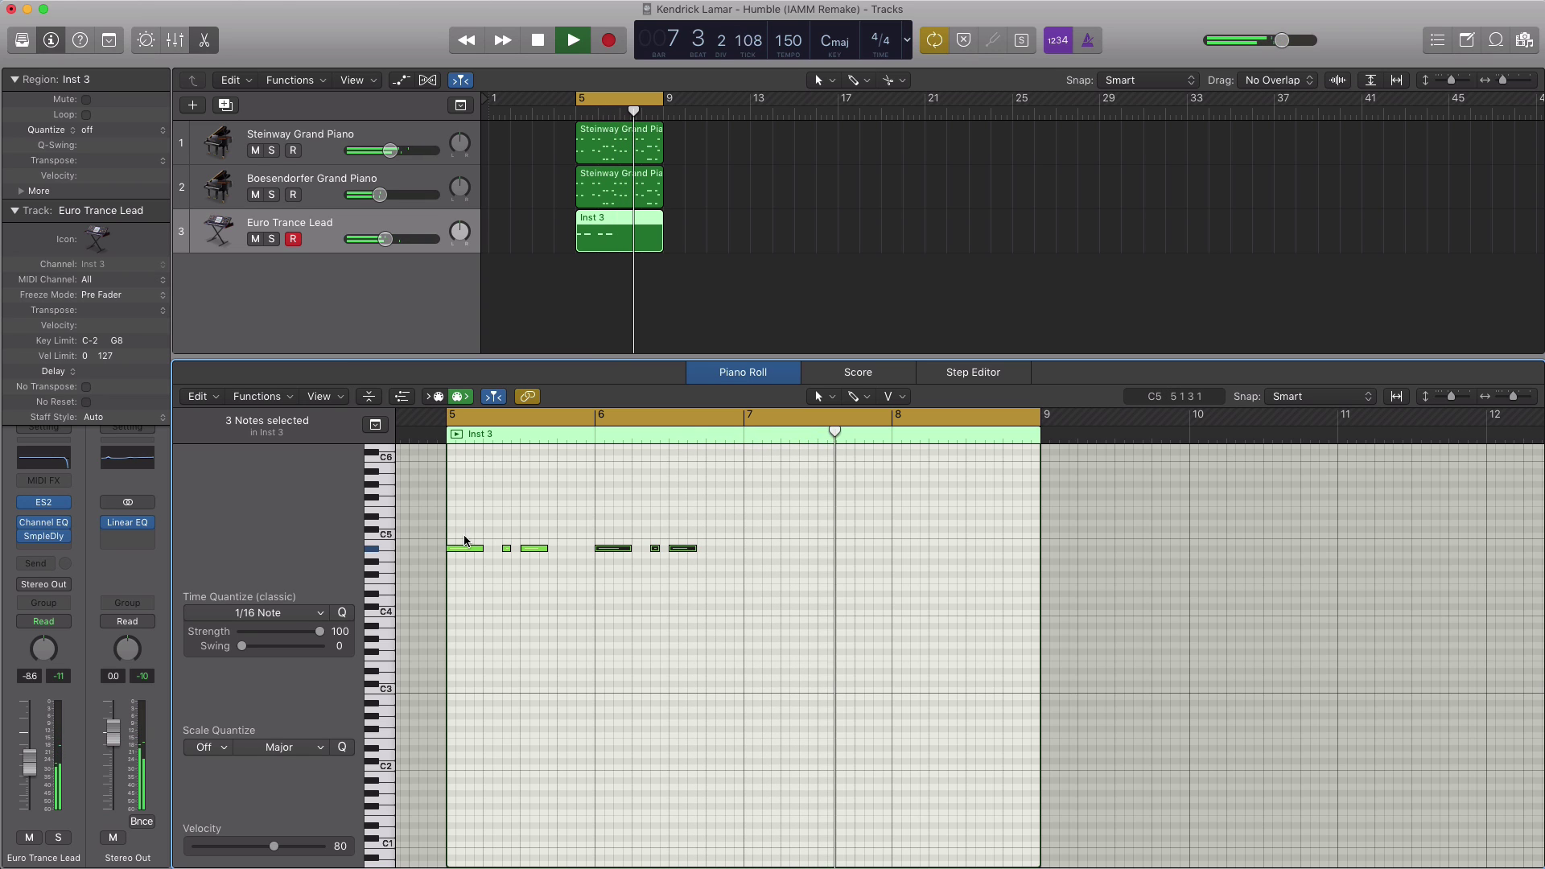
key("space")
Step: Add a Tape Delay to the Euro Trance Lead using the EDM Delay preset, and set its wet output to 13% while auditioning
left_click(40, 552)
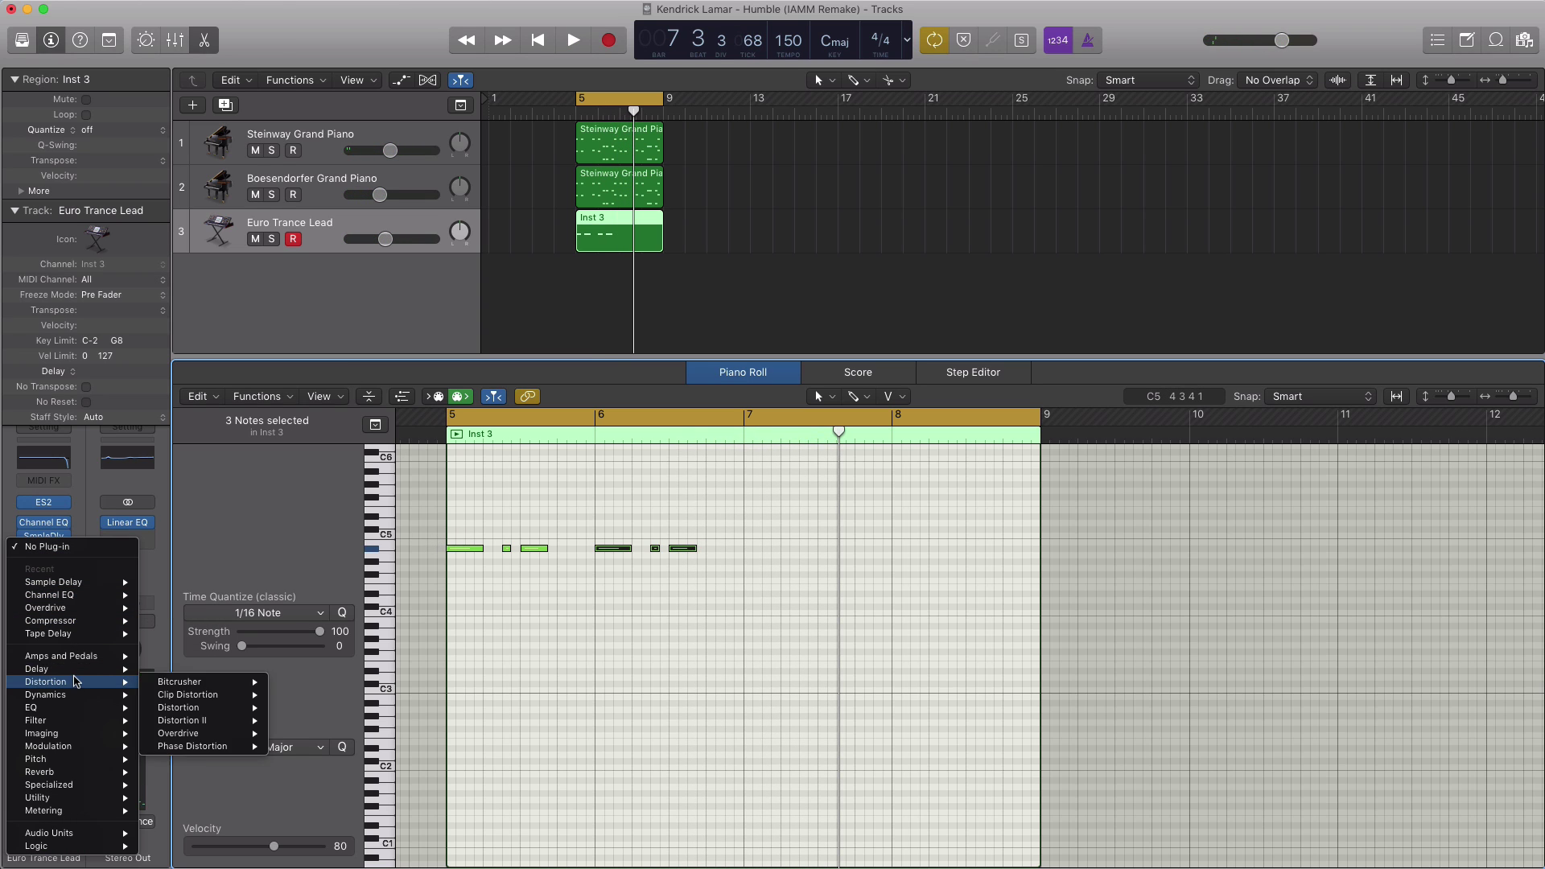
mouse_move(72, 669)
mouse_move(201, 733)
left_click(280, 735)
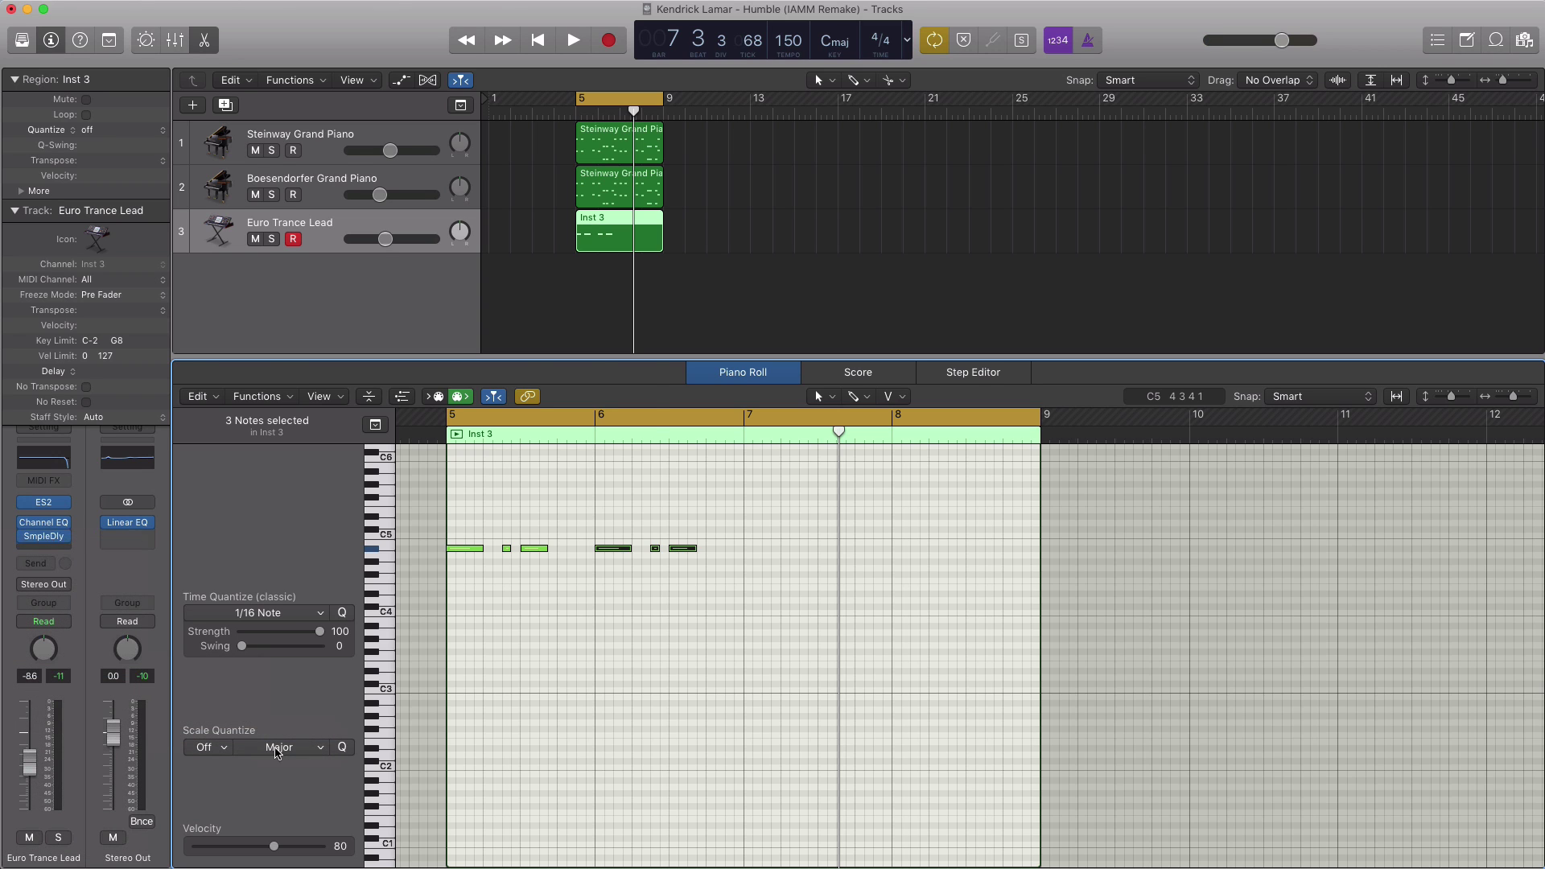
left_click(243, 77)
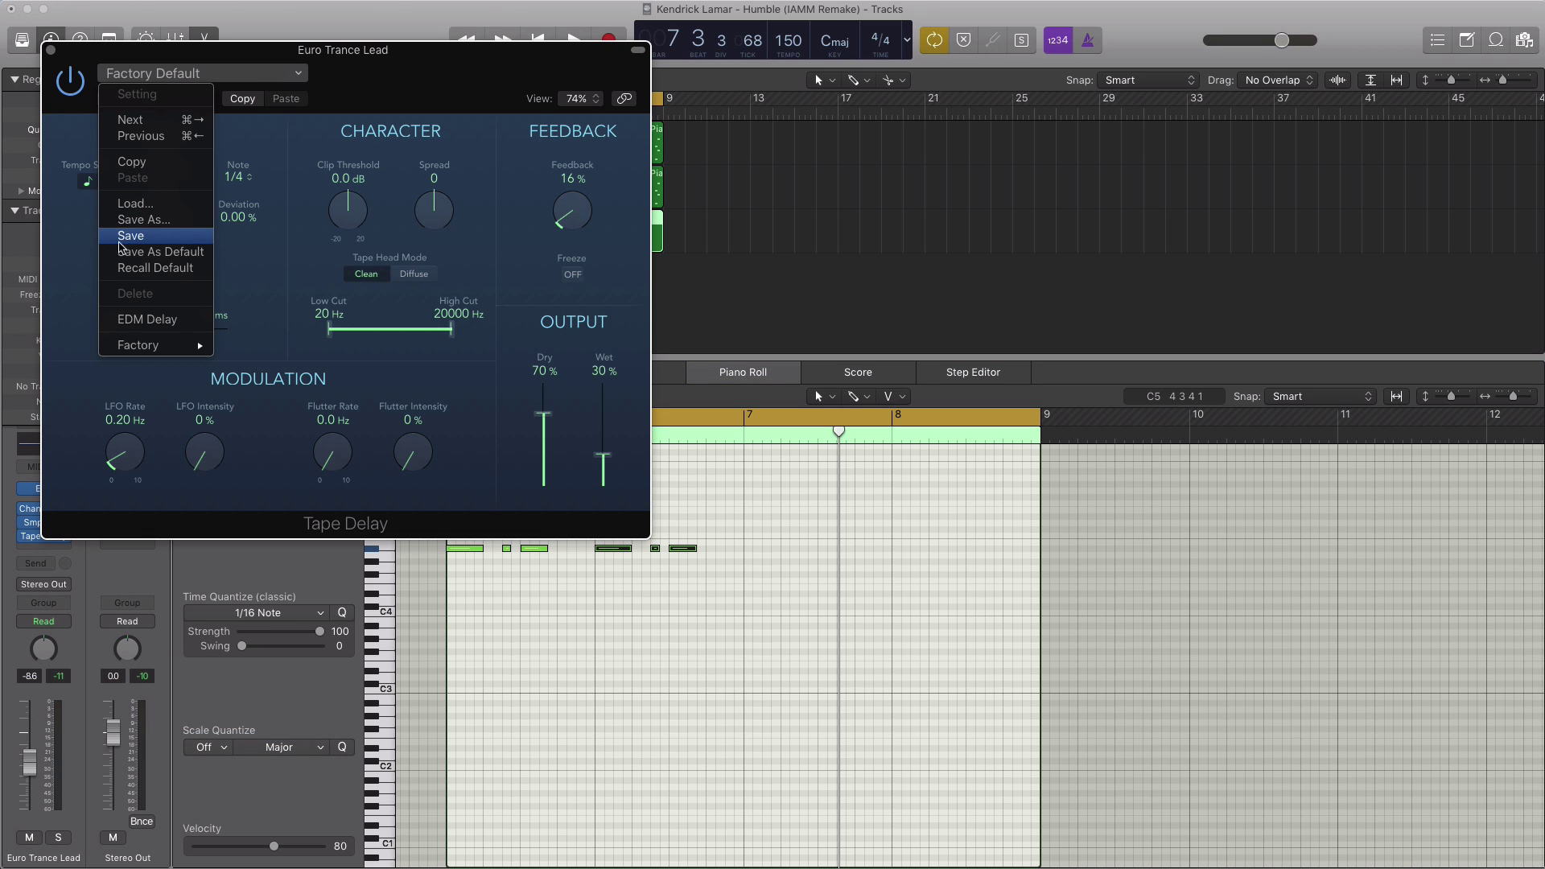
left_click(148, 319)
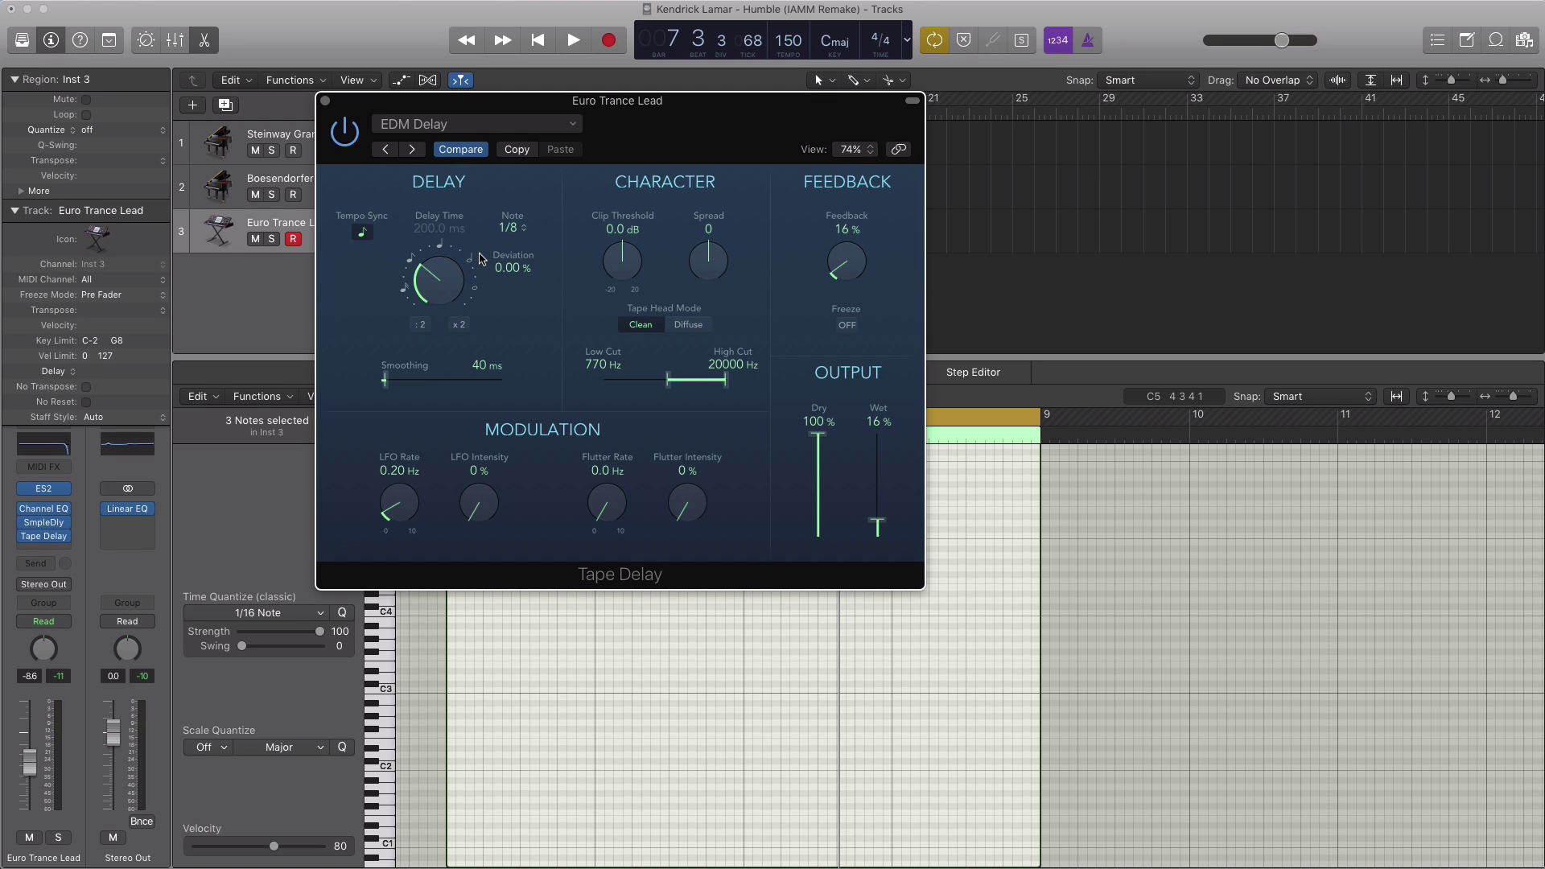
key("space")
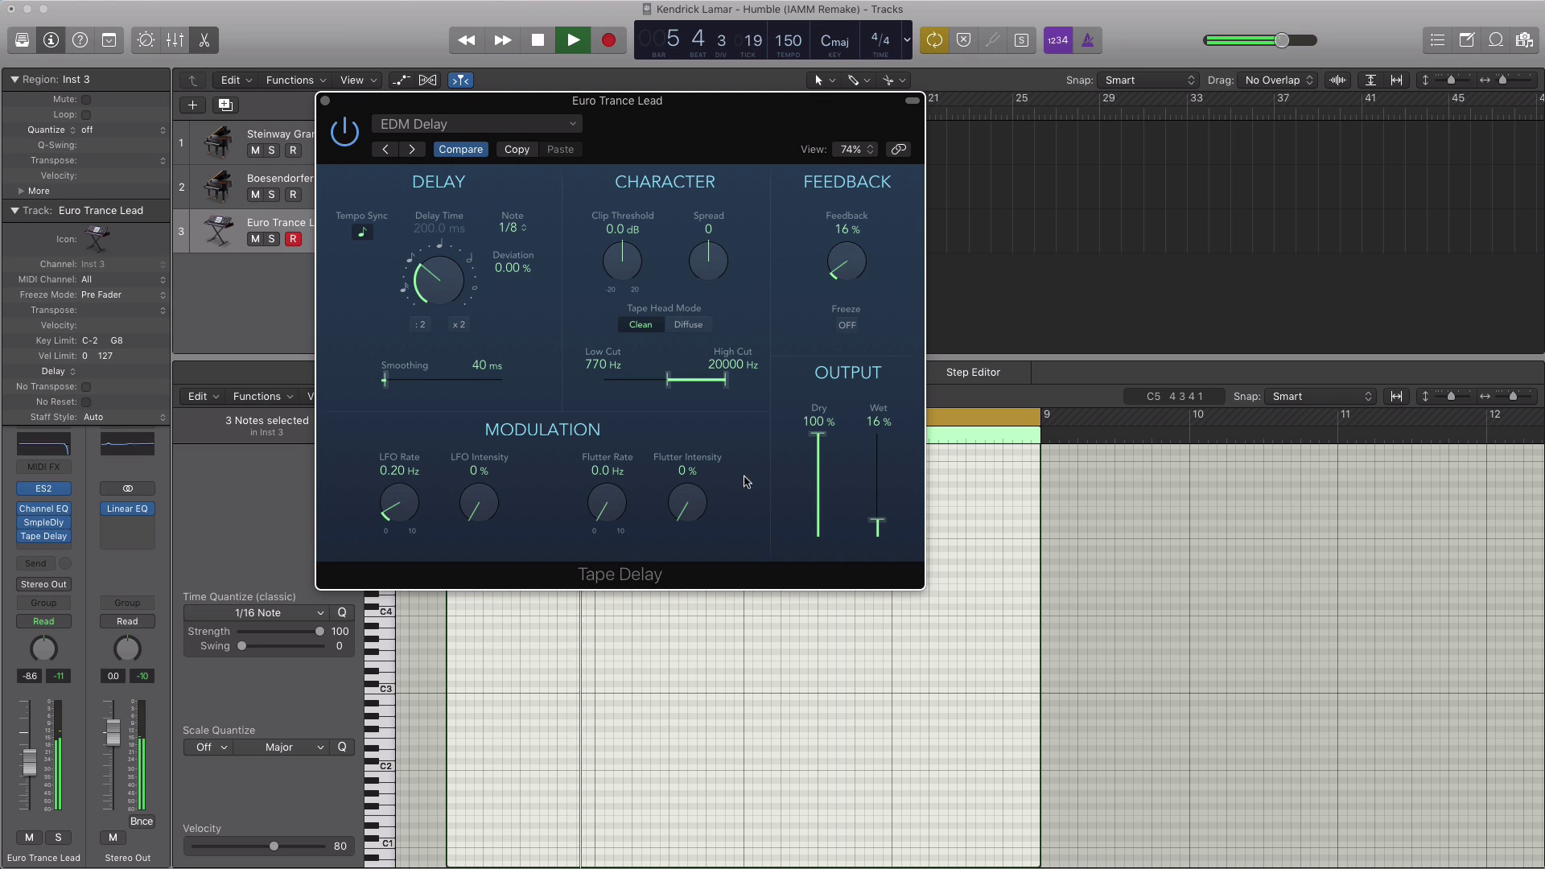
key("space")
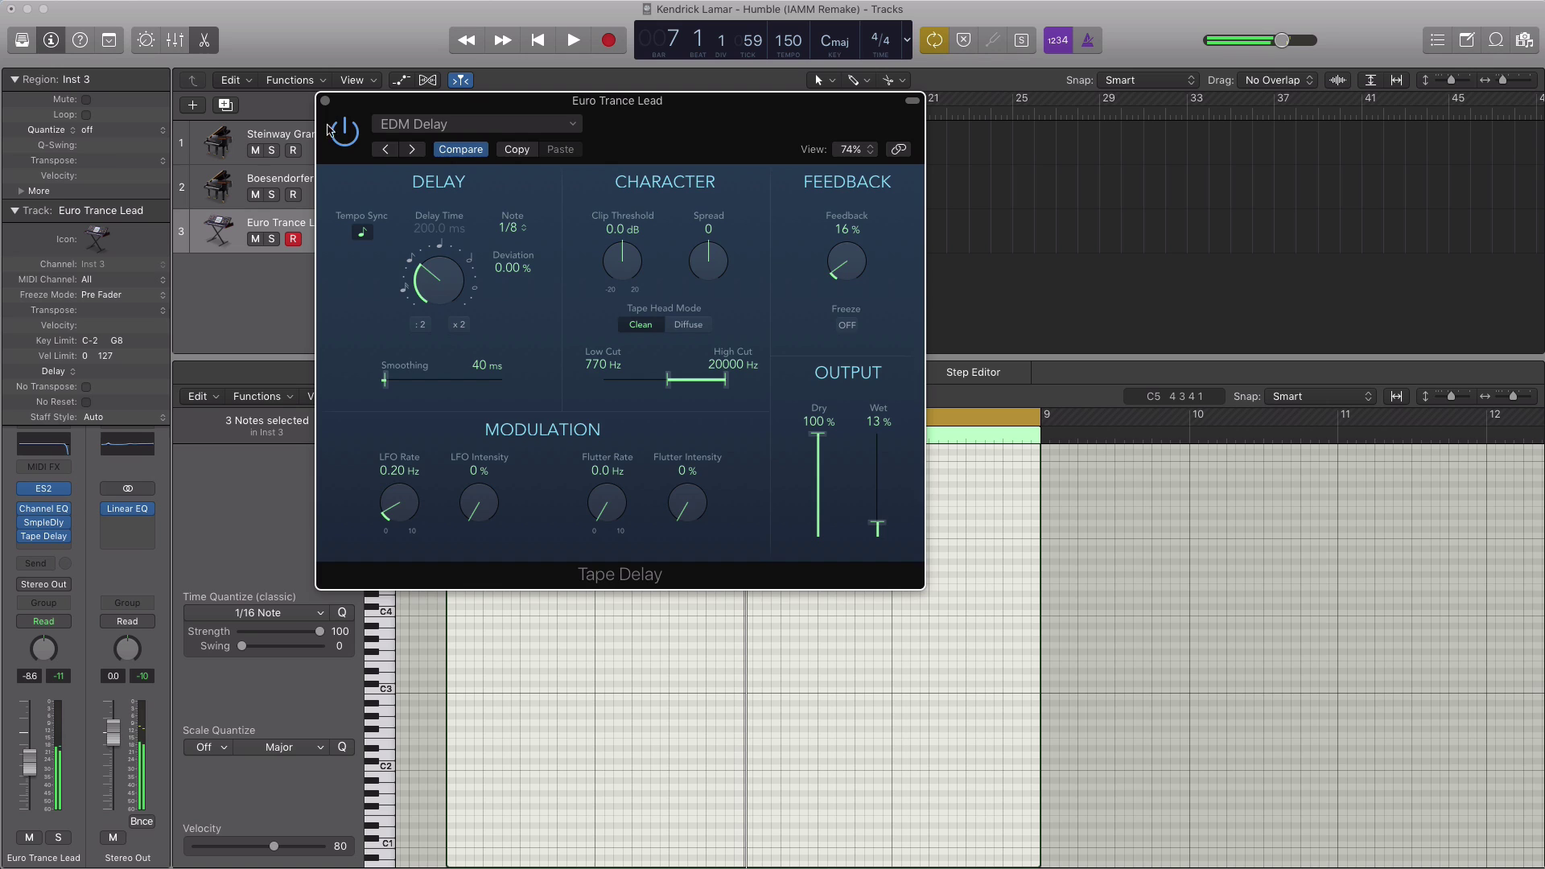
left_click(326, 101)
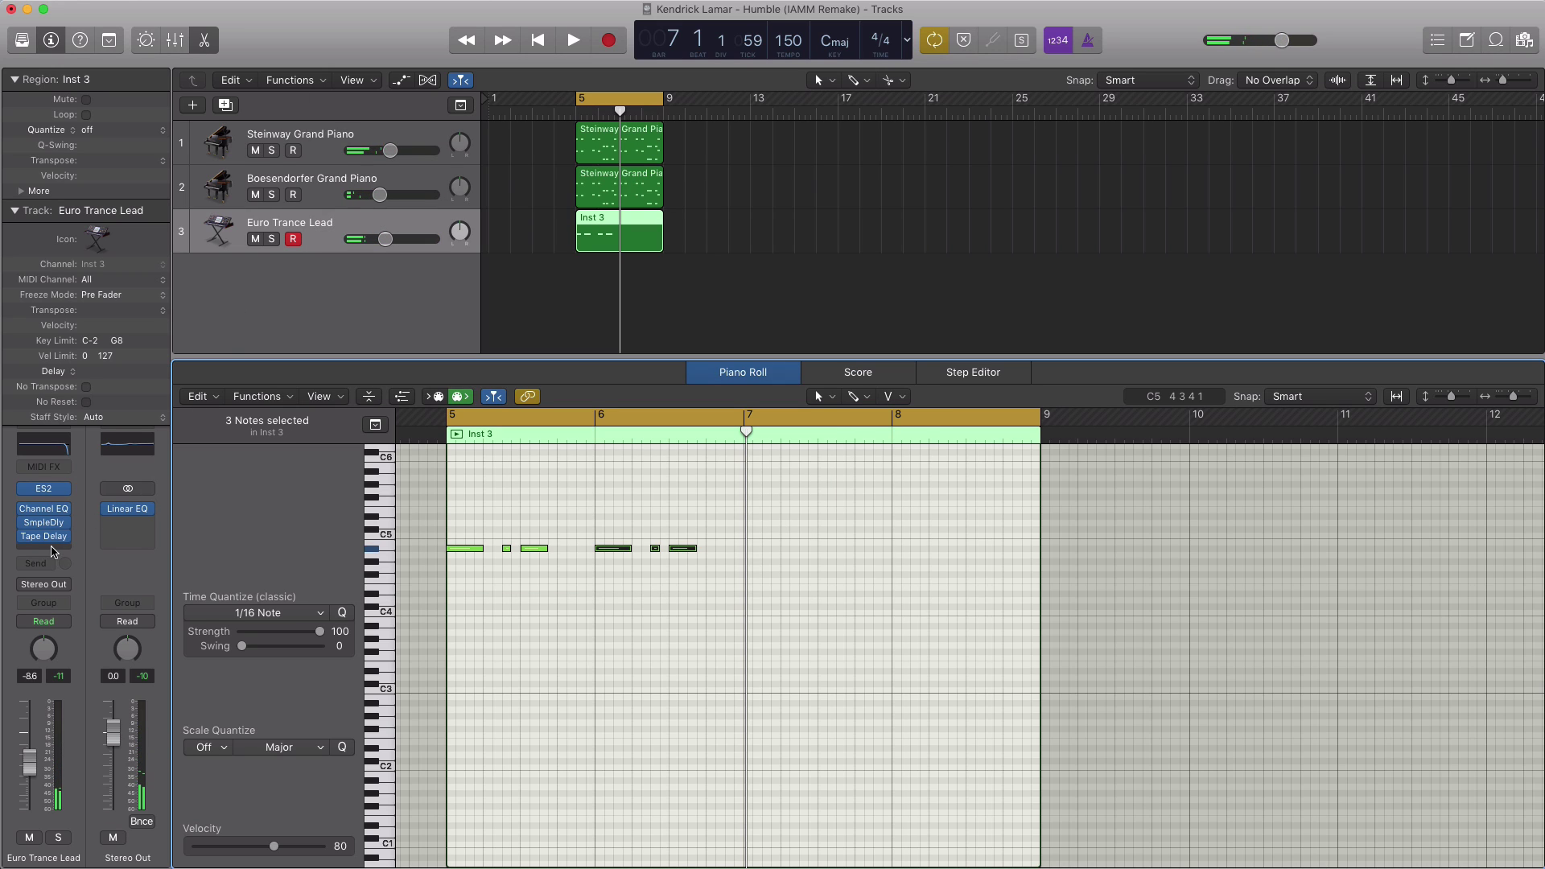
Step: Add a Space Designer reverb to the Euro Trance Lead and load the 04.4s Big Plate preset from the large plate reverbs
left_click(53, 550)
mouse_move(52, 778)
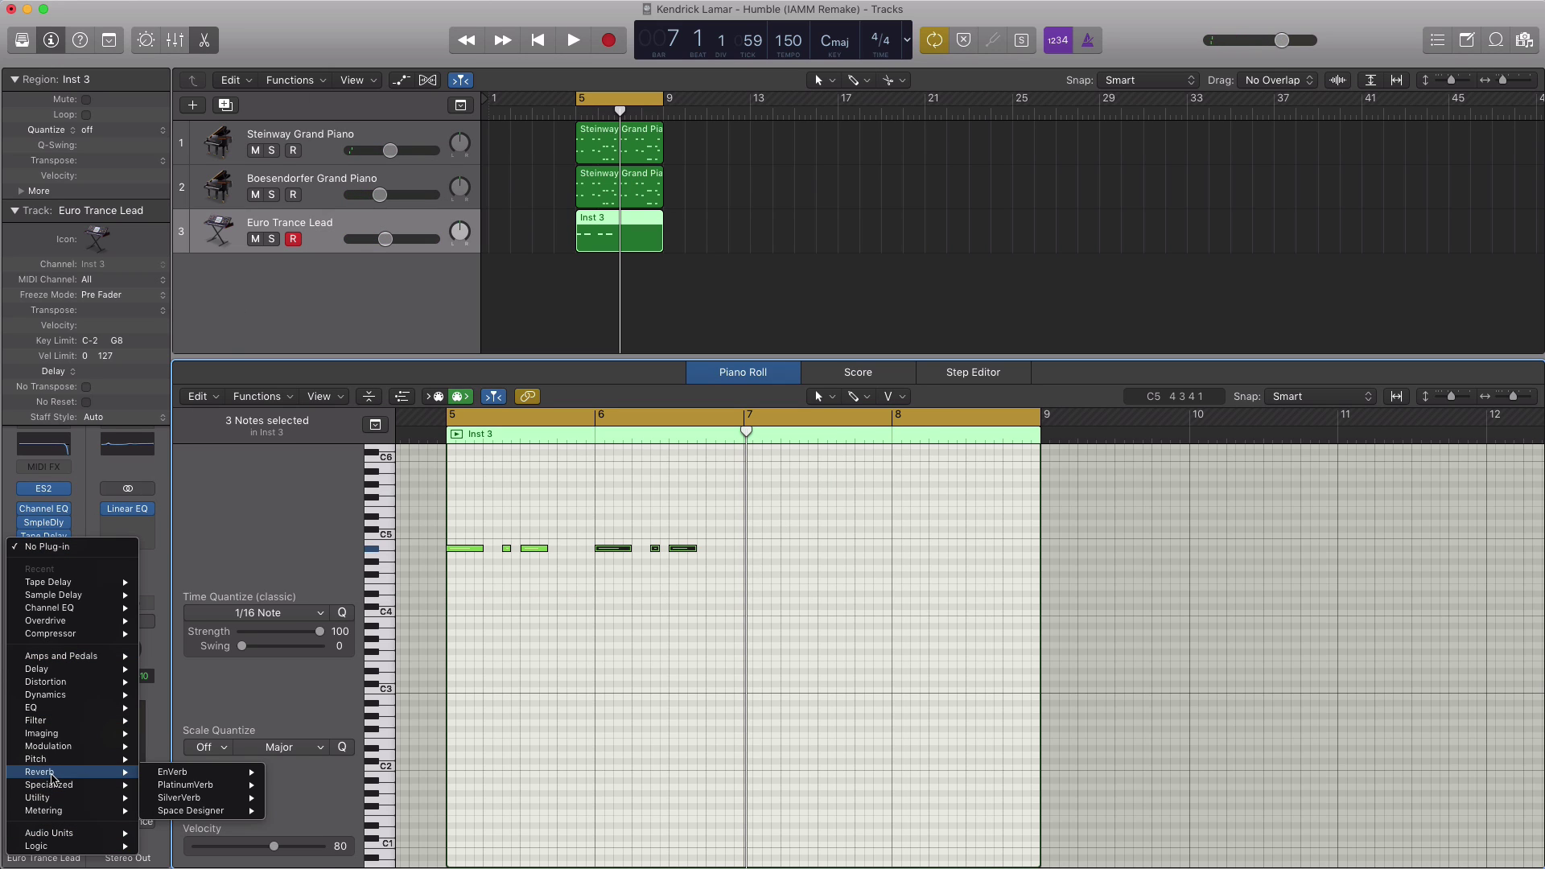
mouse_move(209, 810)
left_click(302, 811)
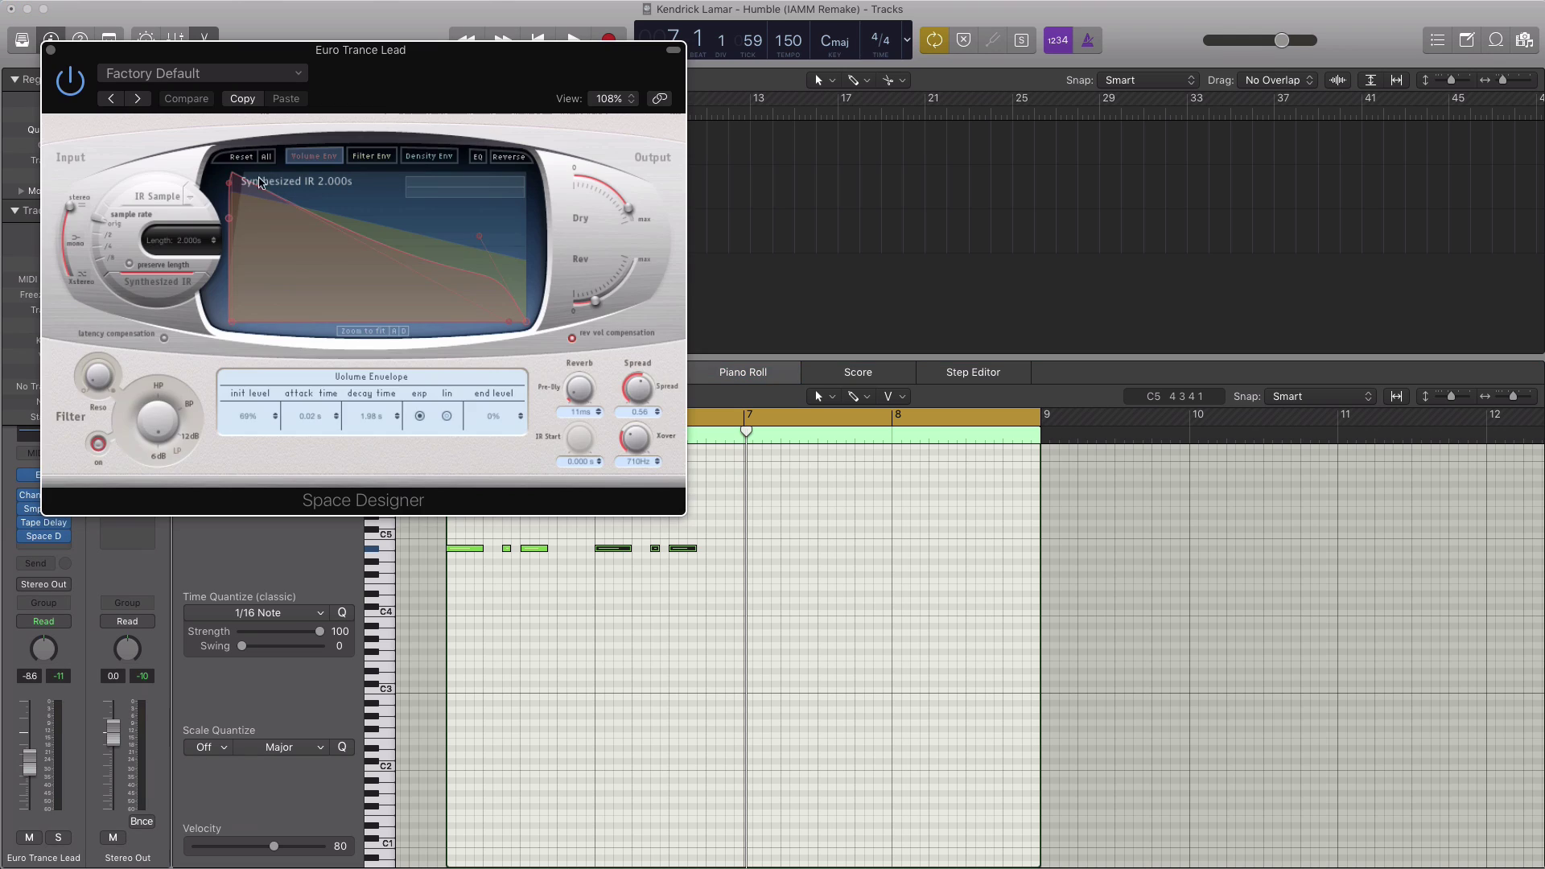
left_click_drag(261, 50, 523, 56)
left_click(523, 80)
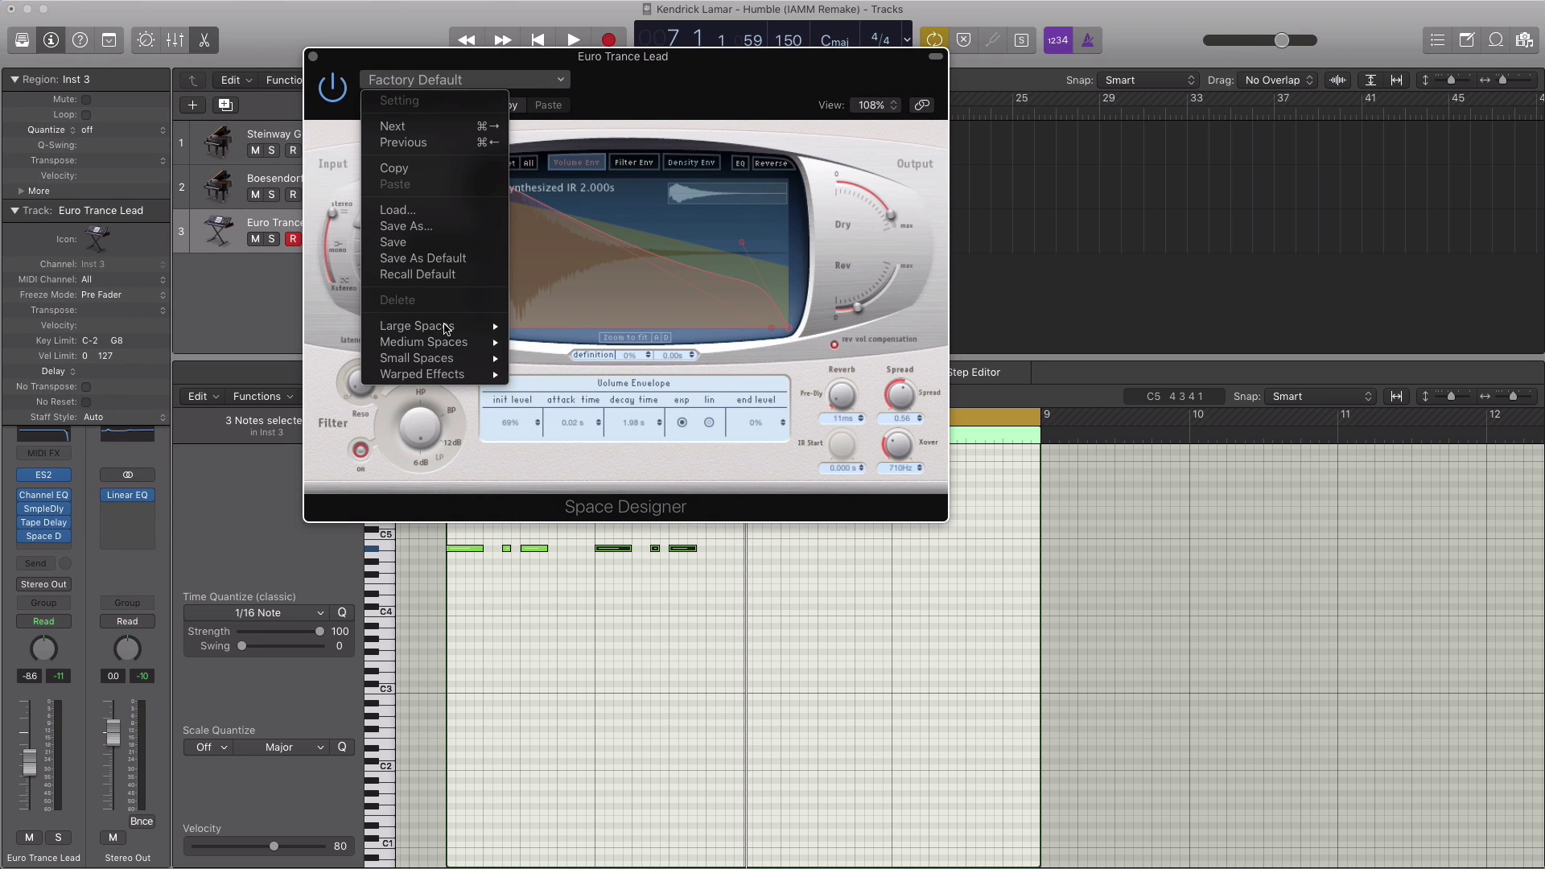
mouse_move(444, 327)
mouse_move(564, 362)
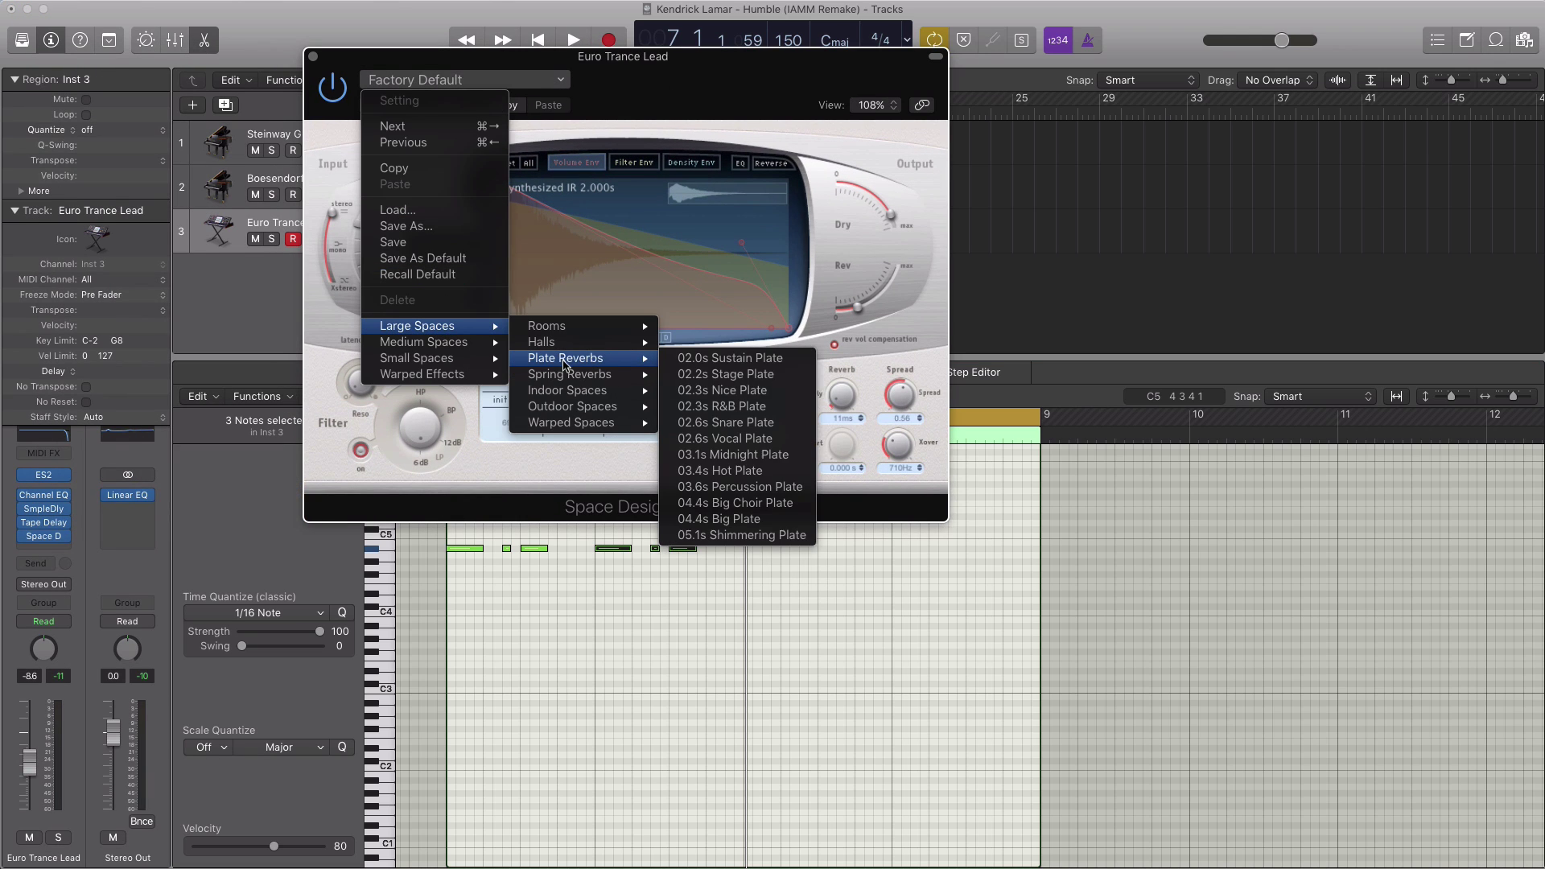
left_click(724, 519)
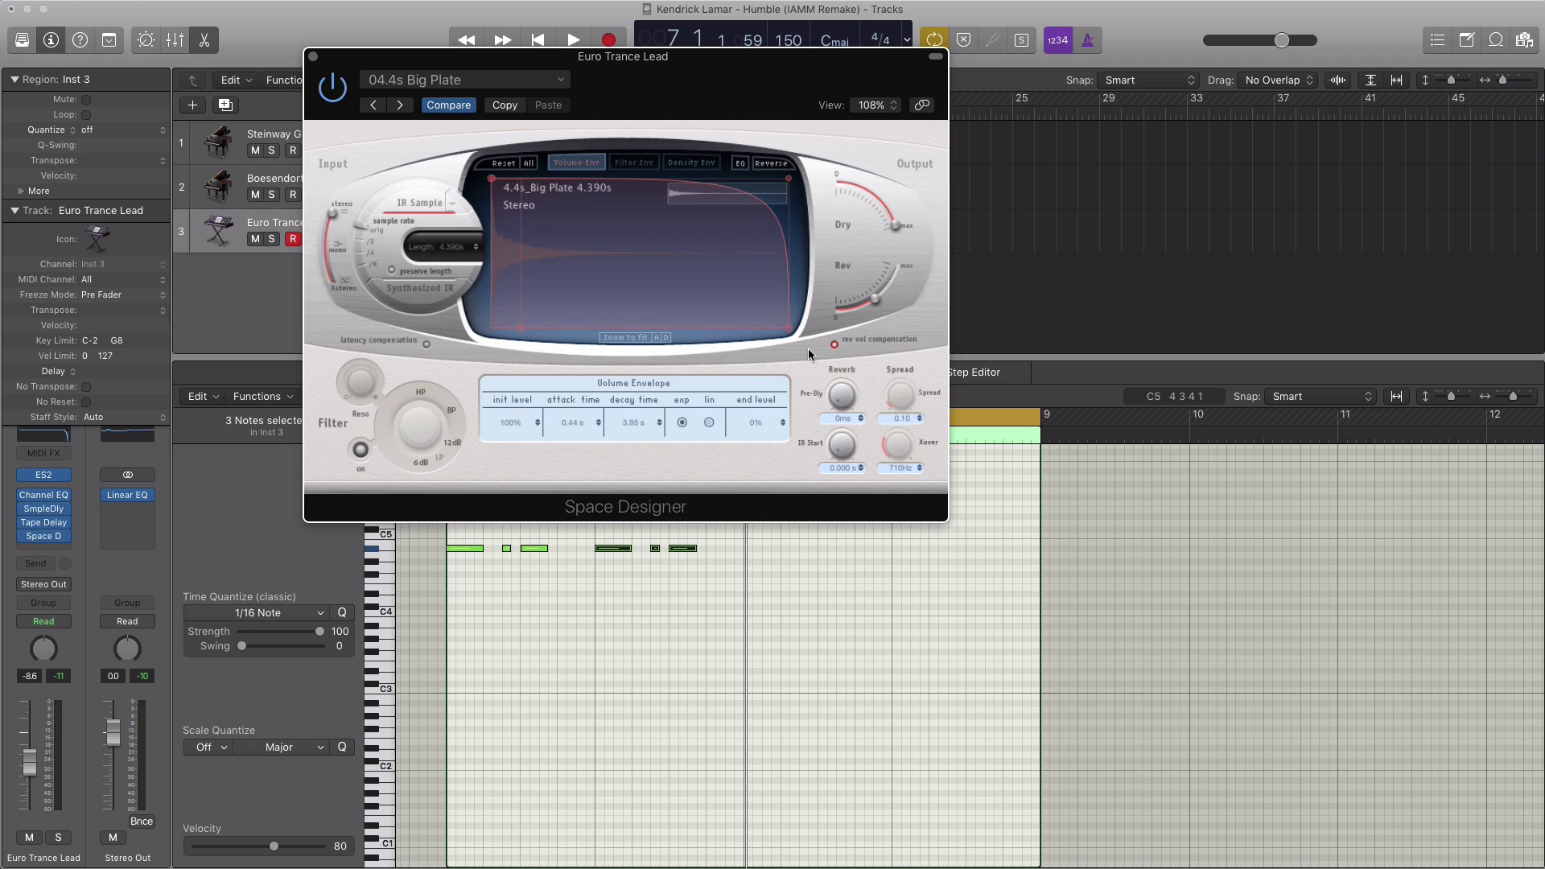
Step: Lower the reverb output level in Space Designer while auditioning the loop, and close the plug-in
key("space")
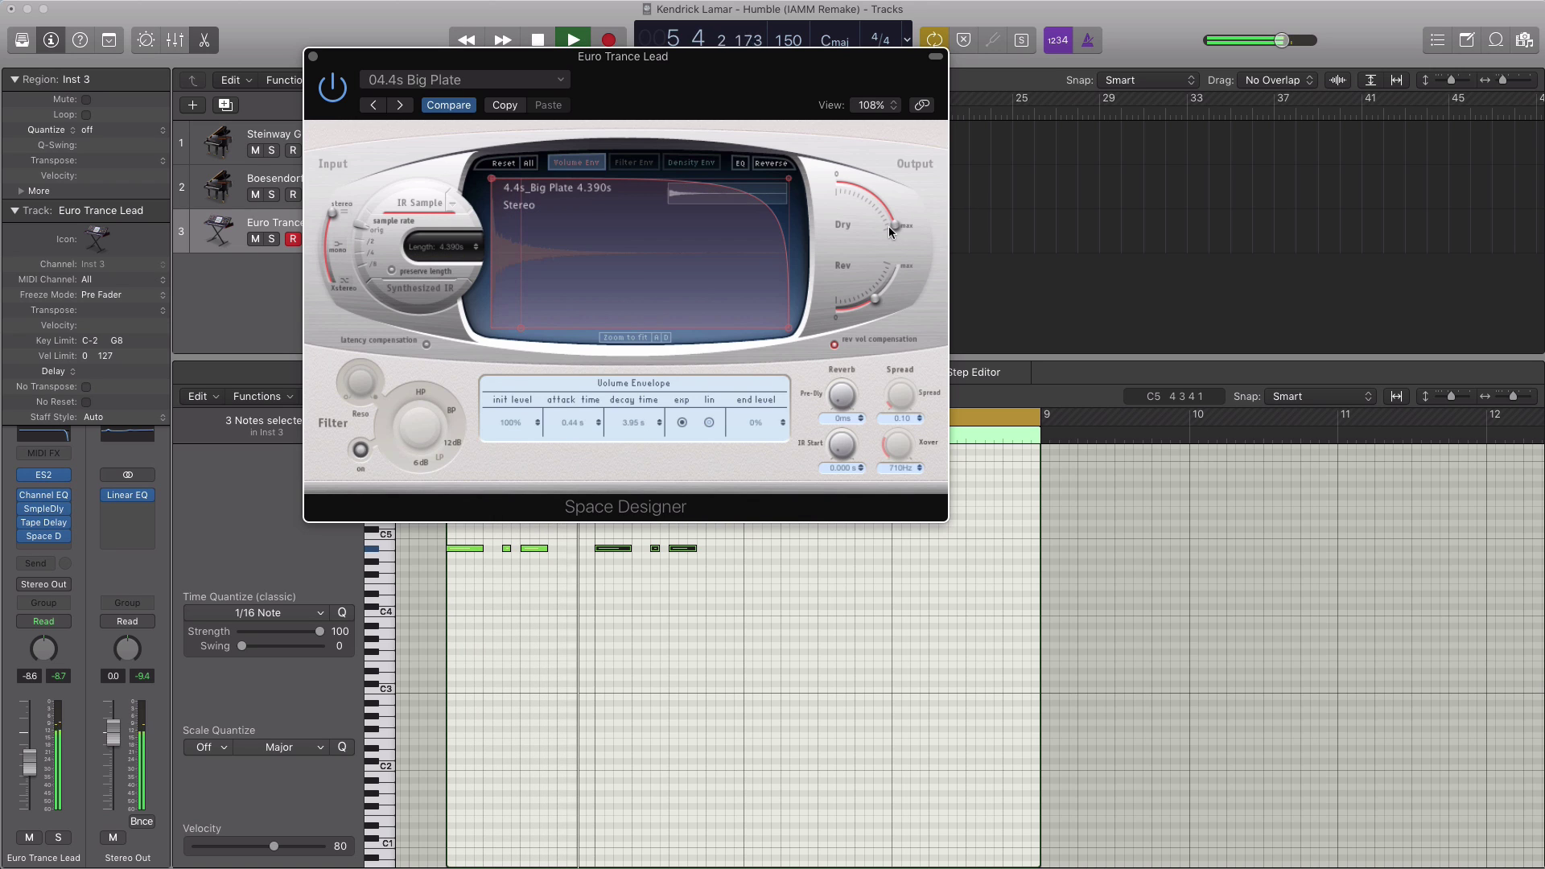
left_click_drag(876, 299, 860, 311)
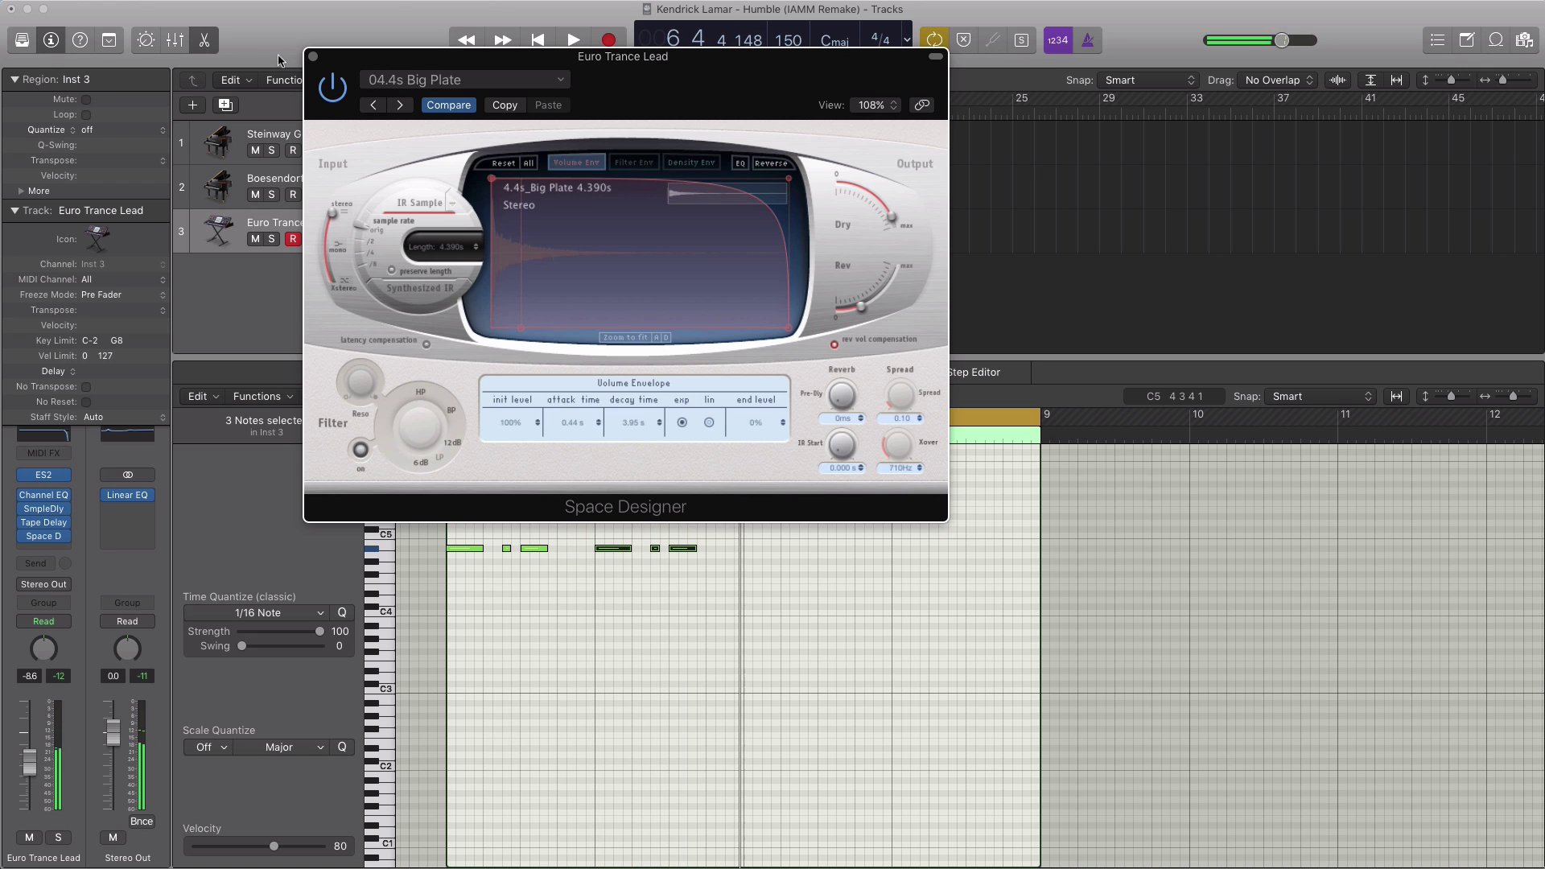
left_click(313, 57)
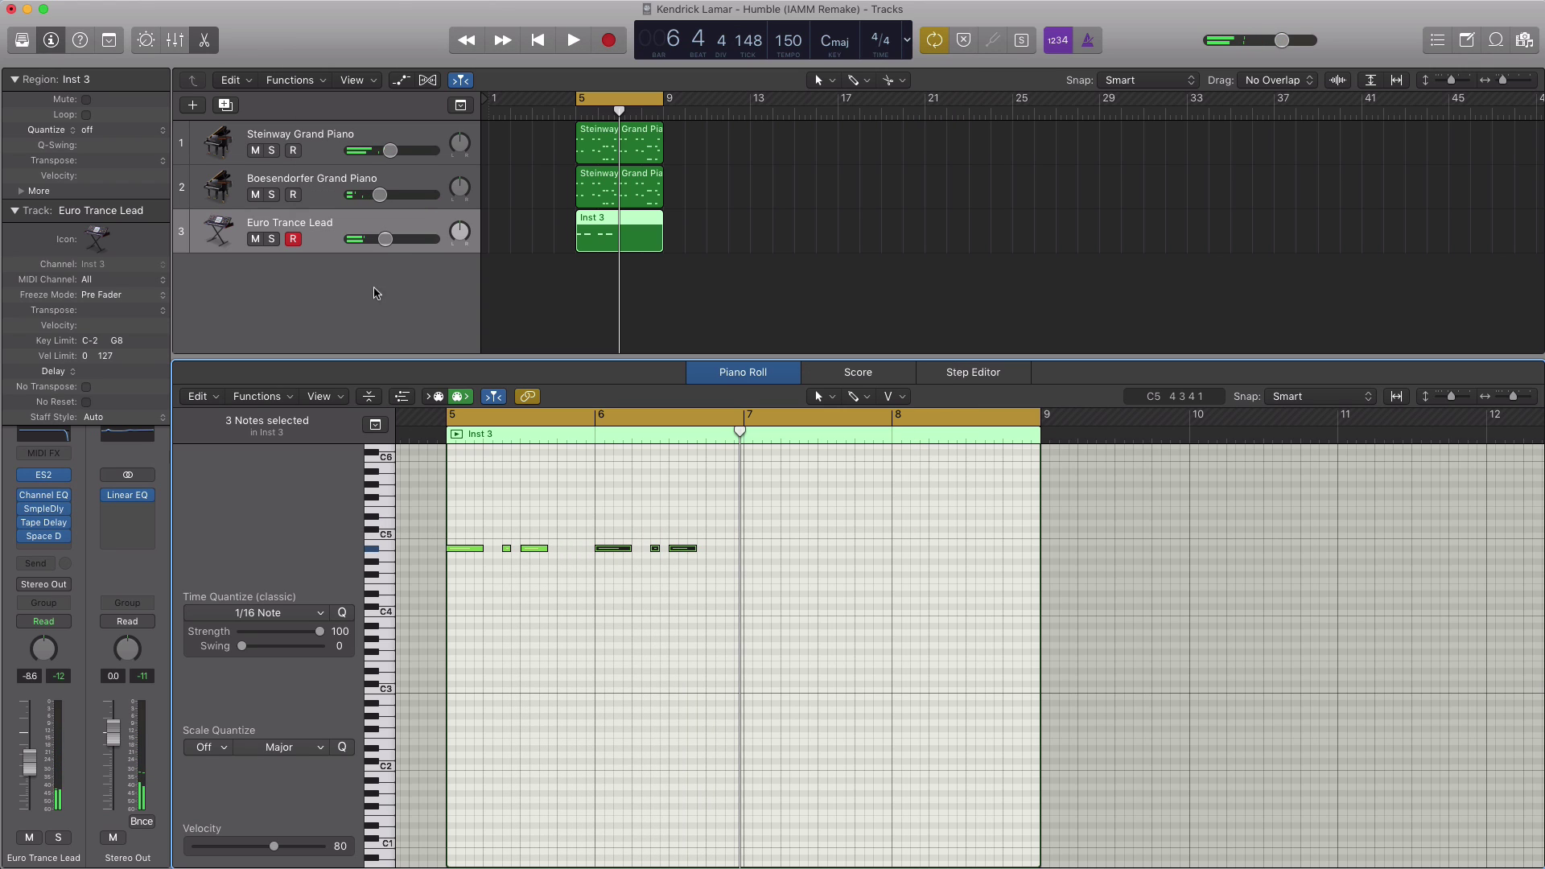
Step: Lower the Euro Trance Lead track's volume to -19.5 dB while listening to the loop
left_click_drag(384, 242, 370, 239)
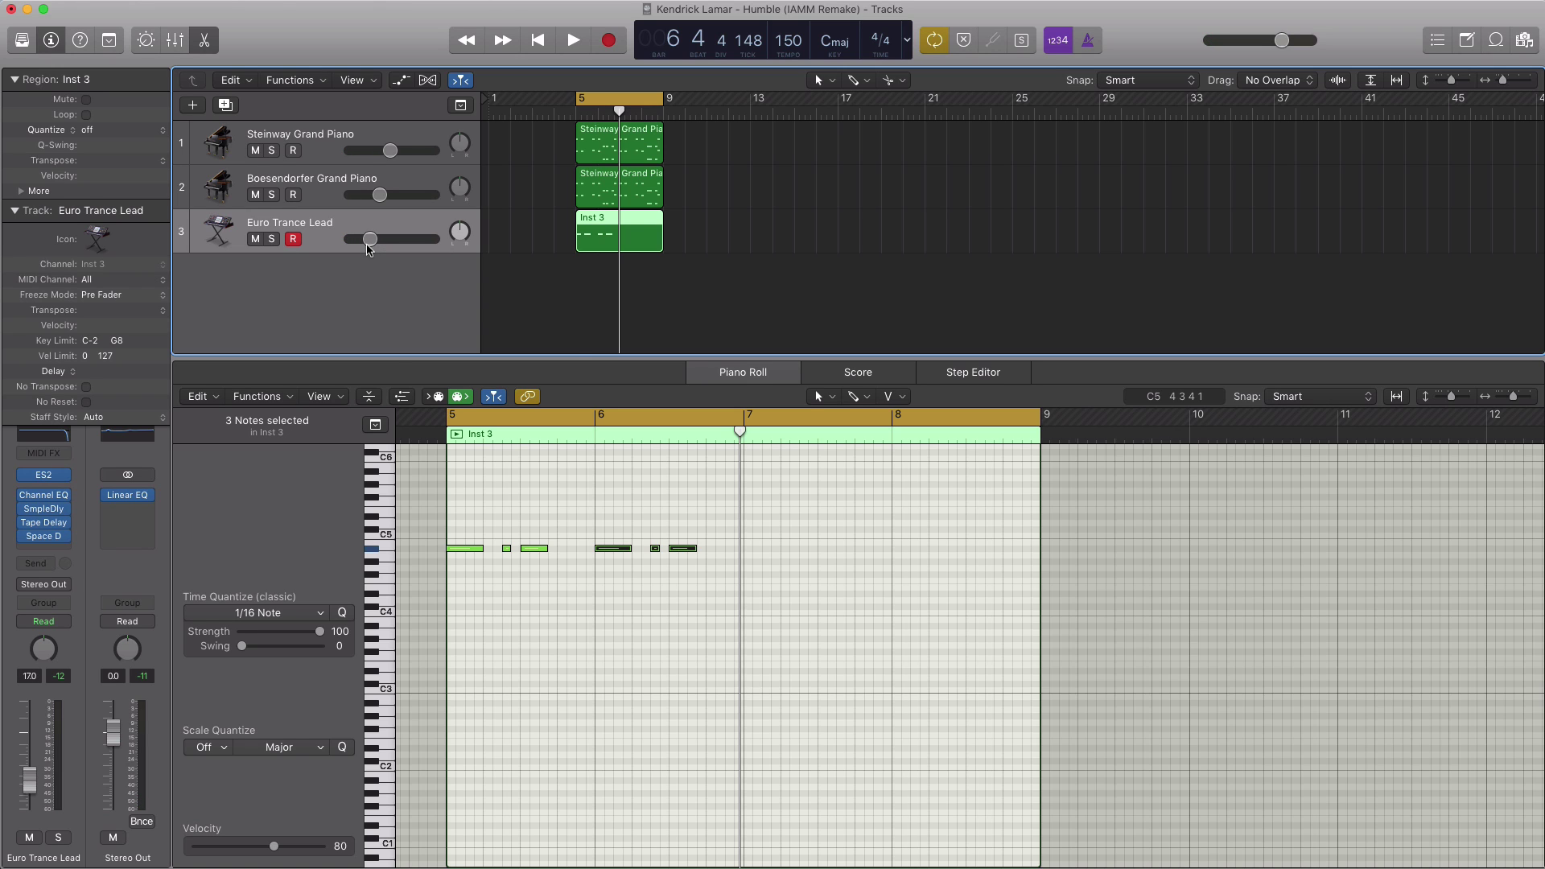
key("space")
left_click_drag(370, 239, 366, 239)
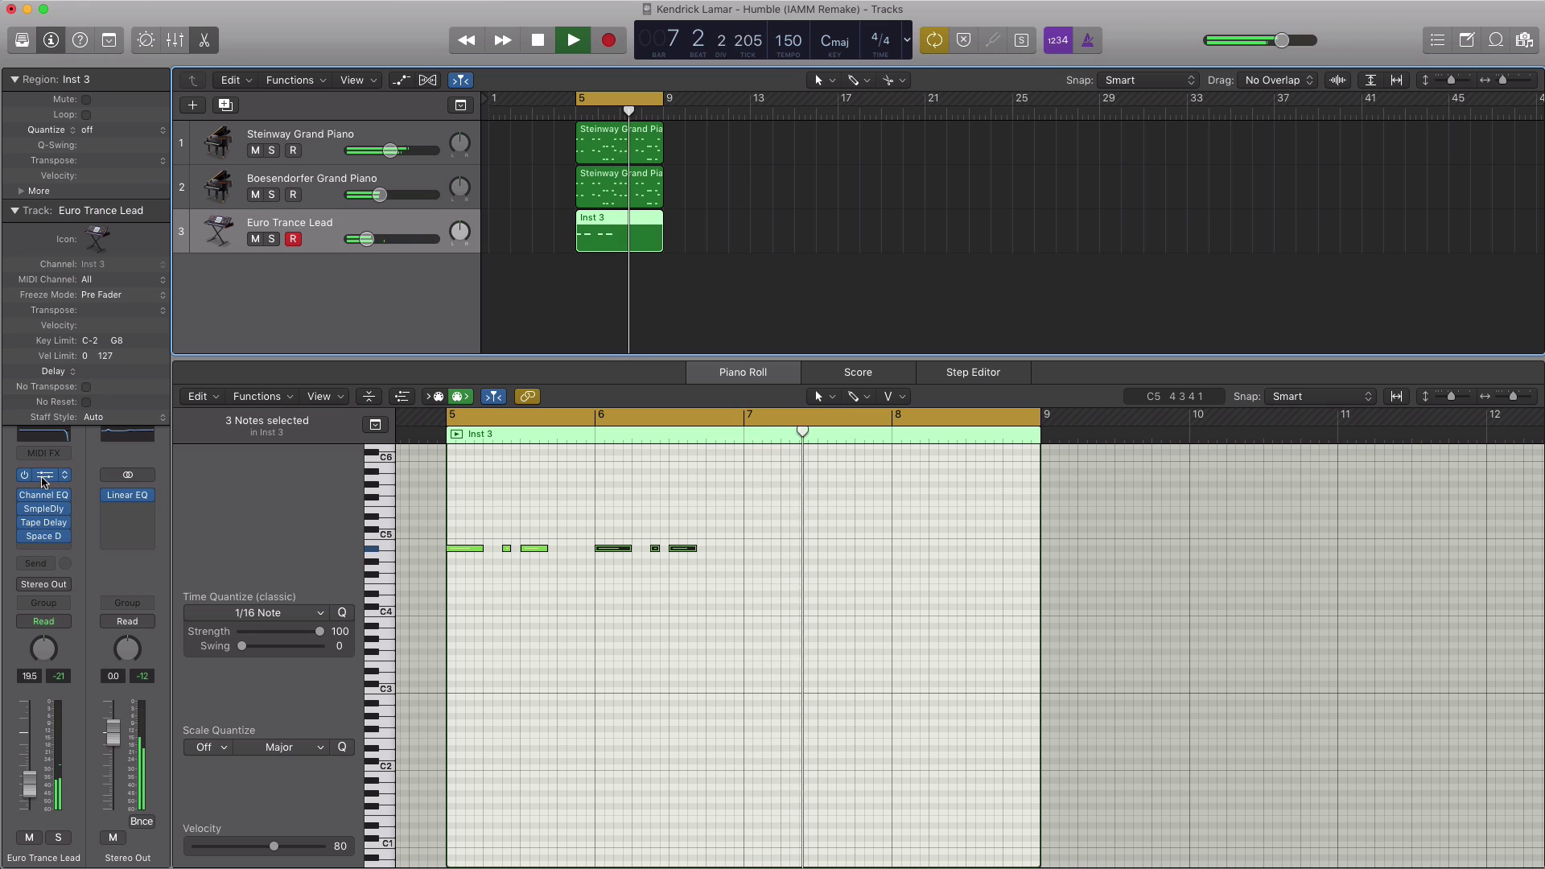
Step: Reopen the lead's Space Designer and fine-tune its dry output level during playback, and close the plug-in windows
left_click(44, 477)
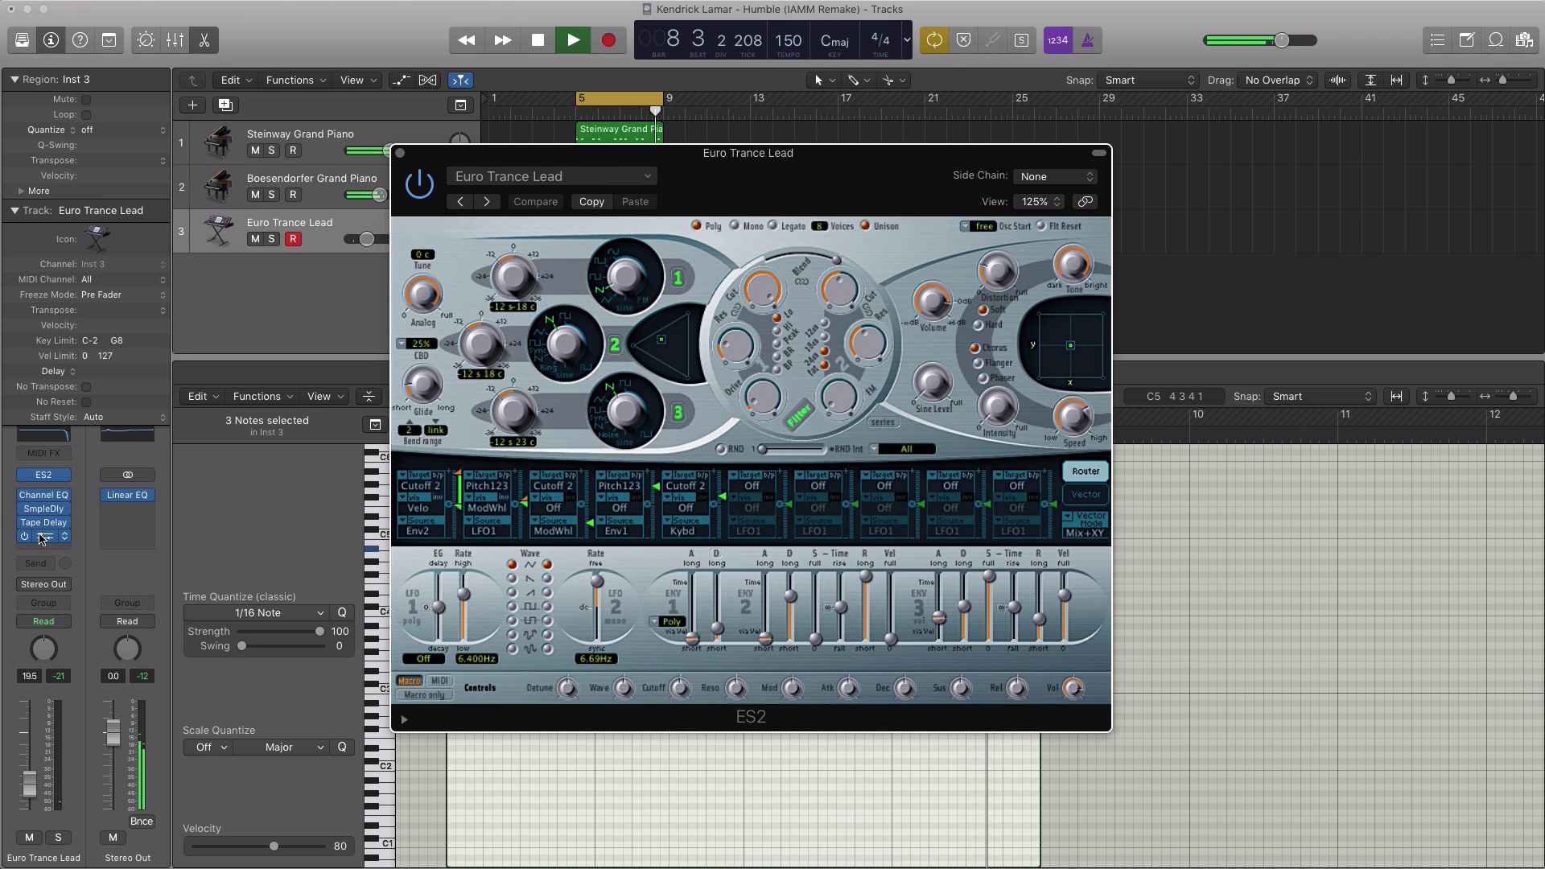
left_click(42, 537)
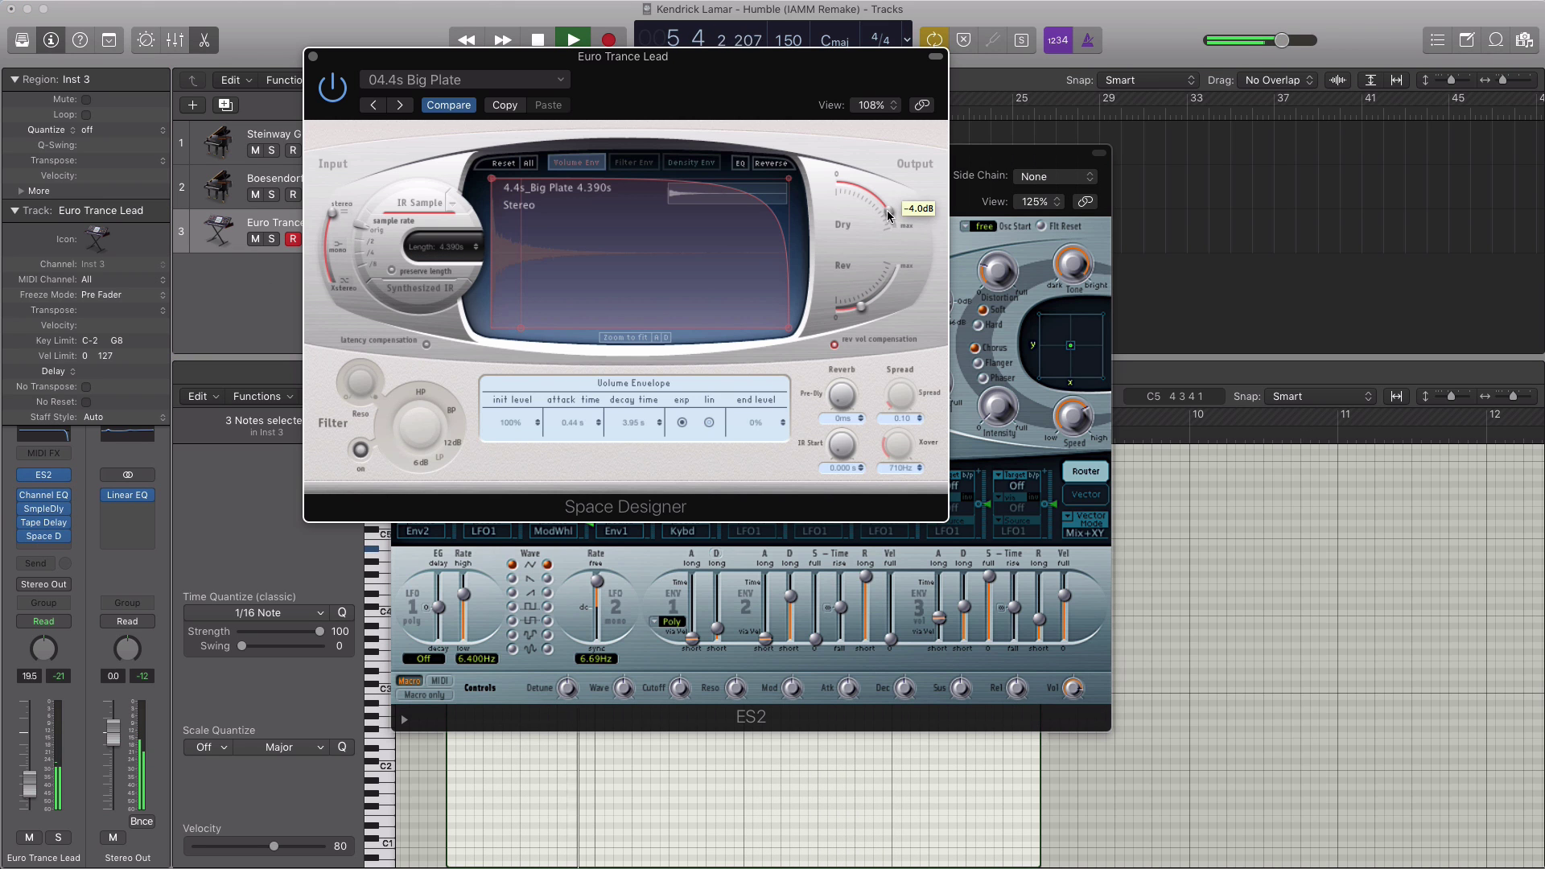
left_click_drag(885, 217, 886, 208)
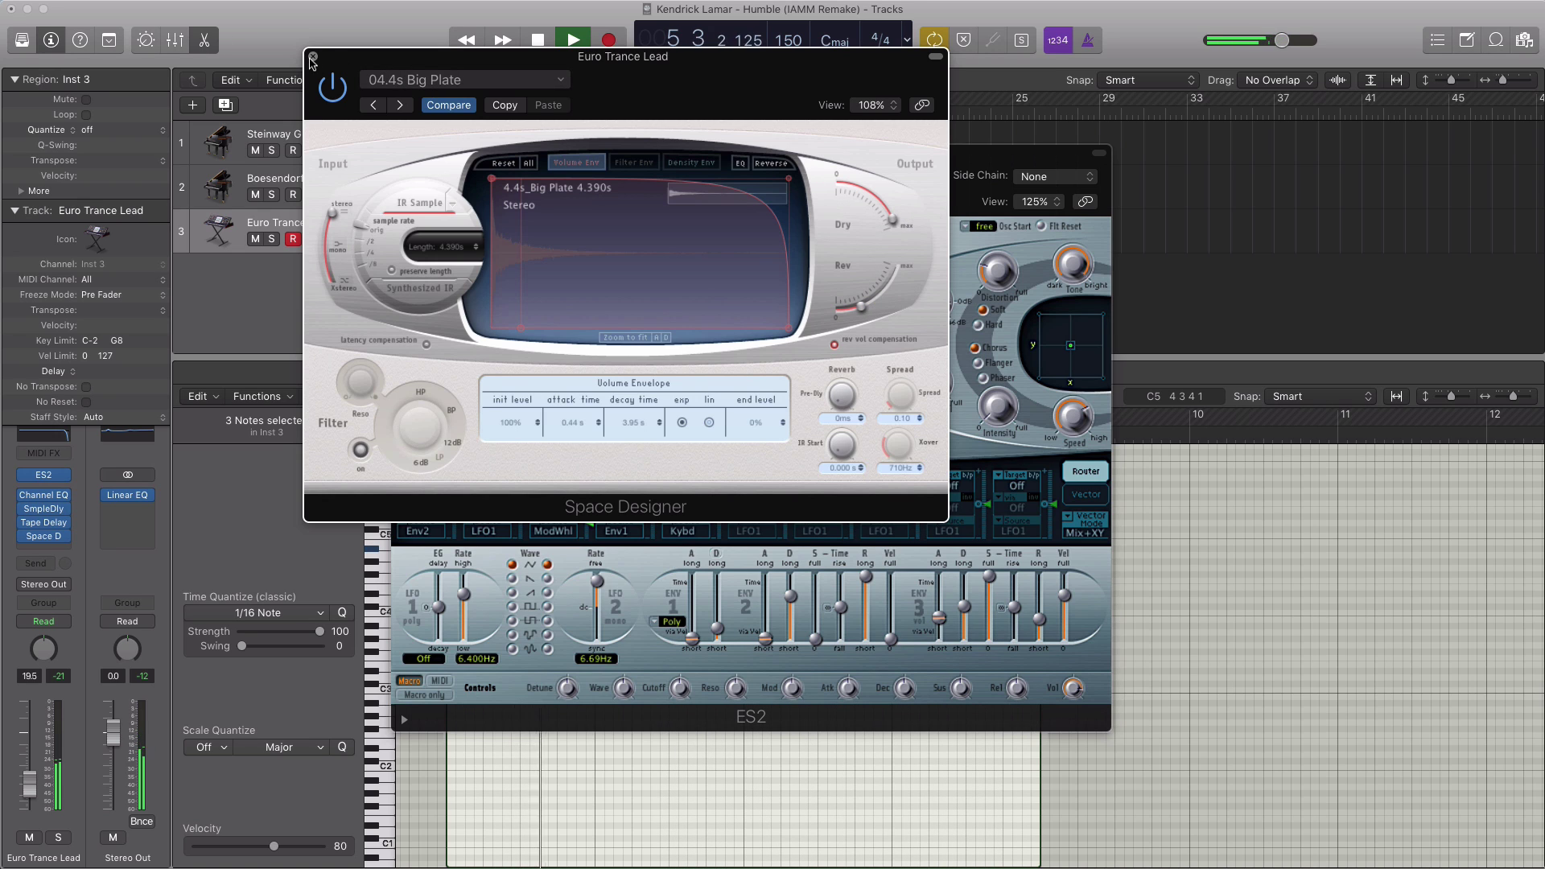
left_click(313, 57)
left_click(400, 153)
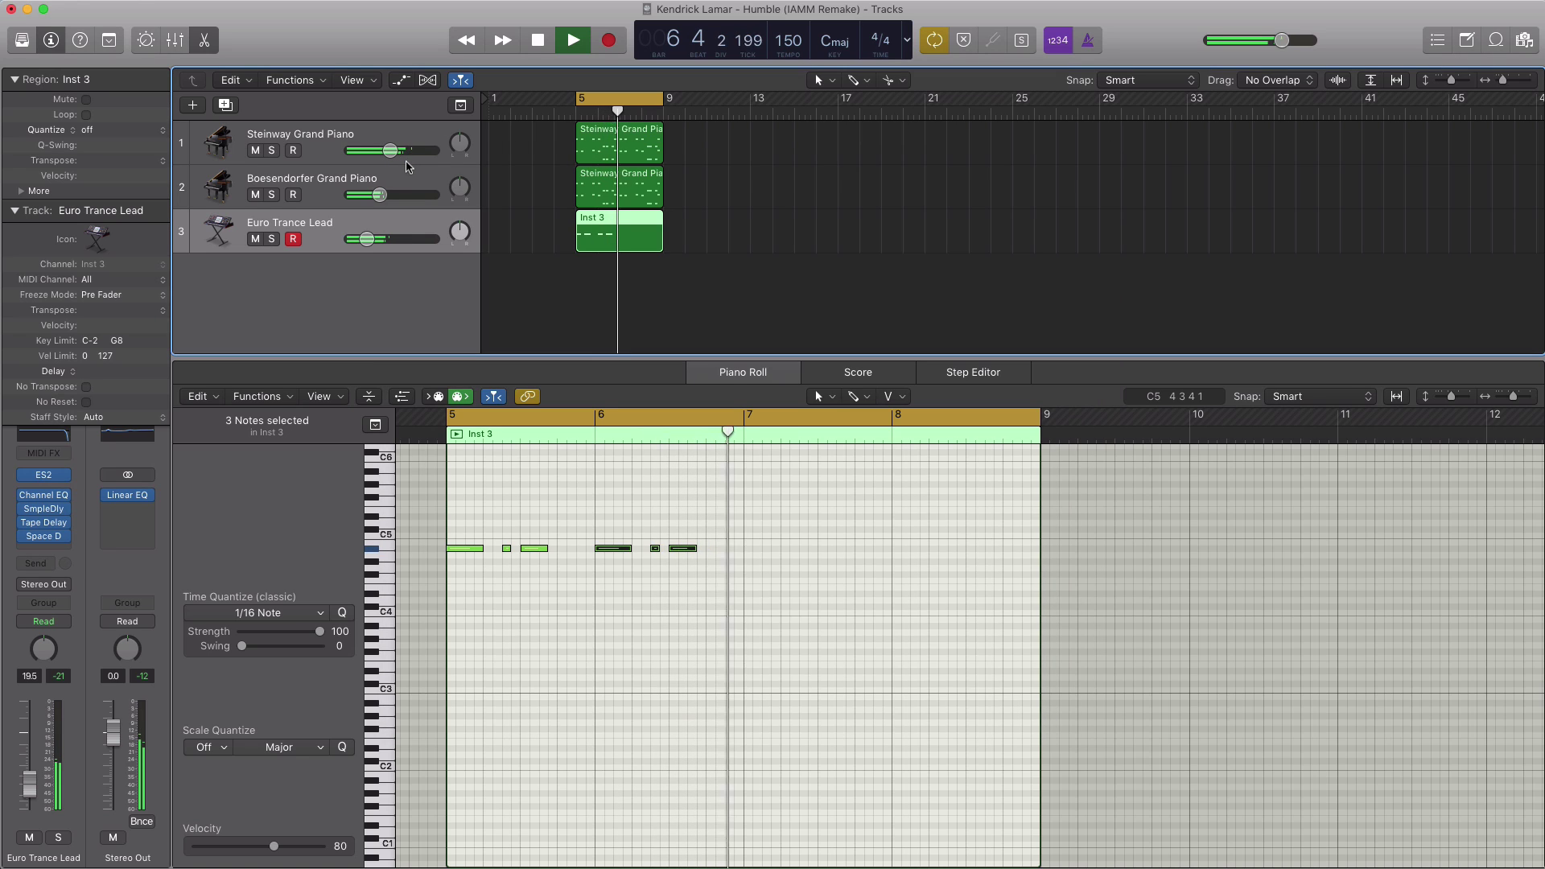
key("space")
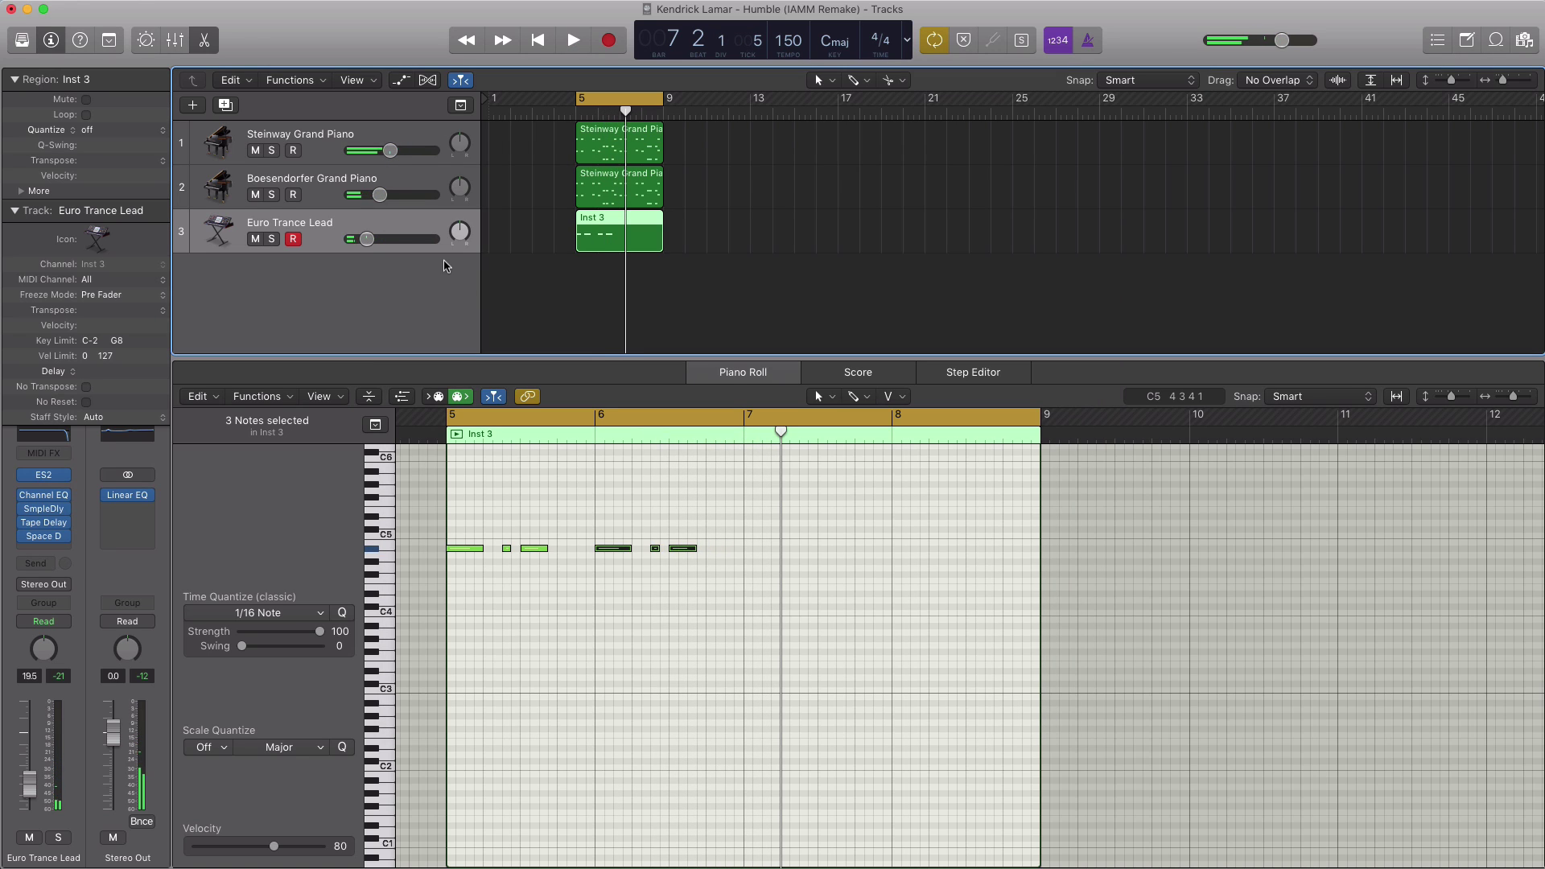
Step: Add a software instrument track and load the Boutique 808 drum machine patch from the electronic drum kits
left_click(193, 108)
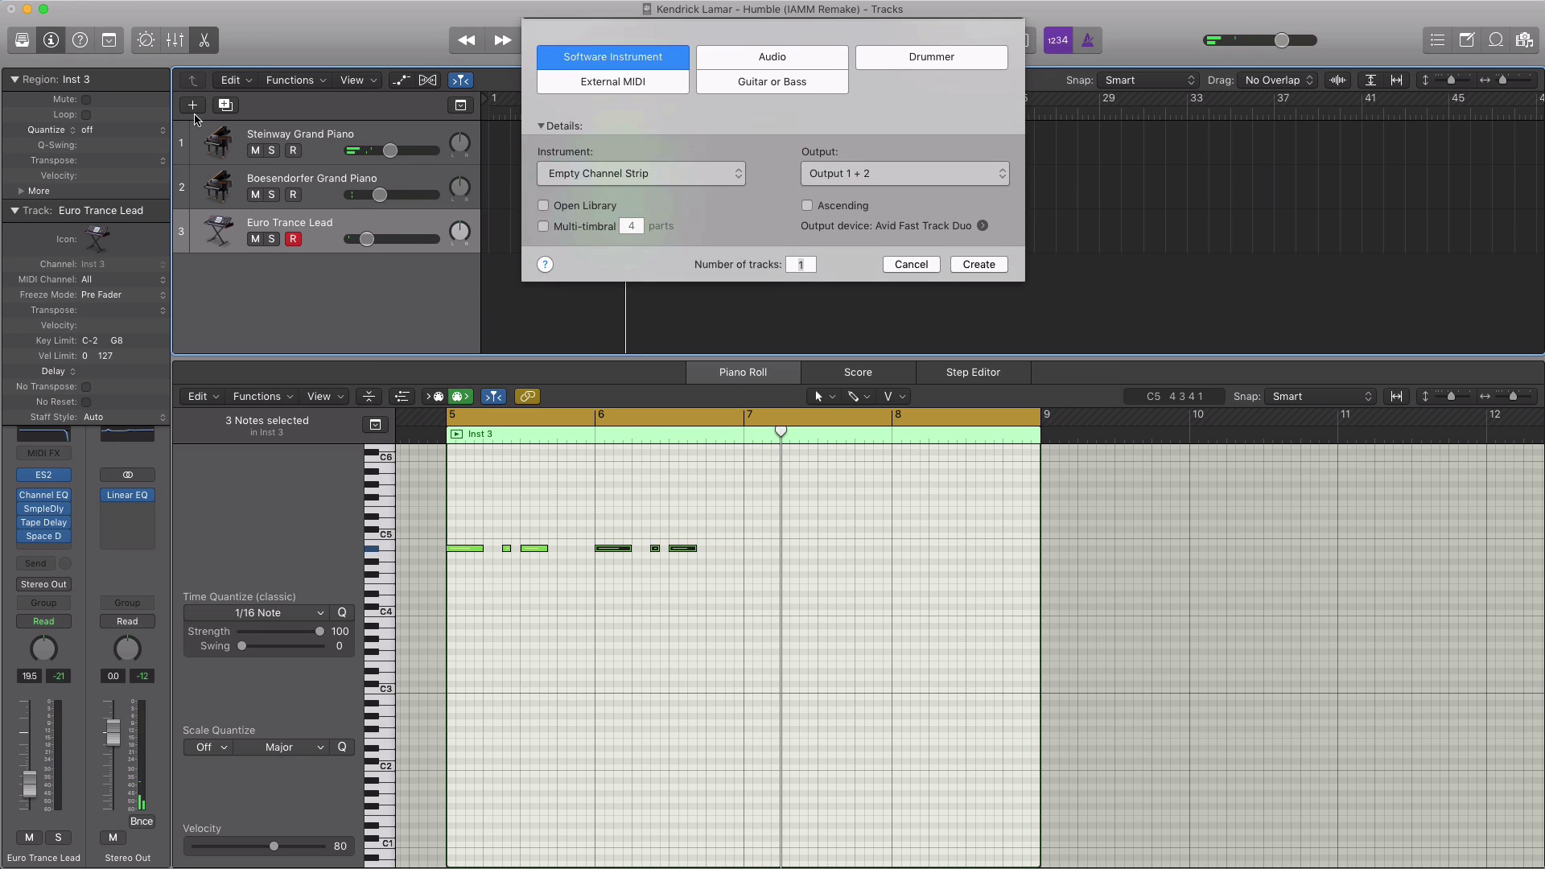
key("Return")
left_click(19, 50)
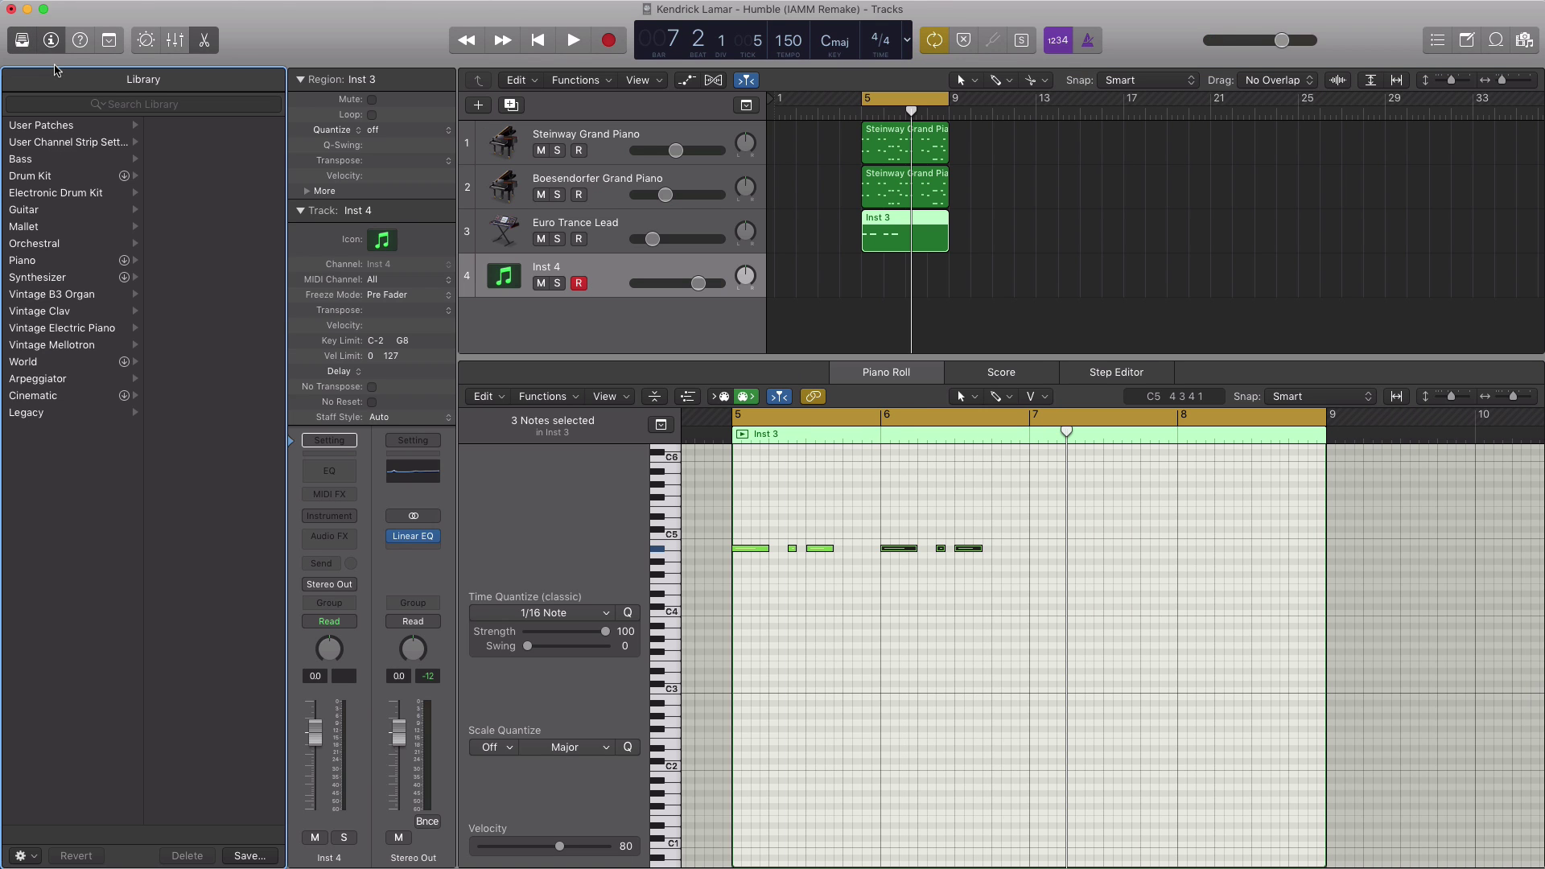
left_click(32, 176)
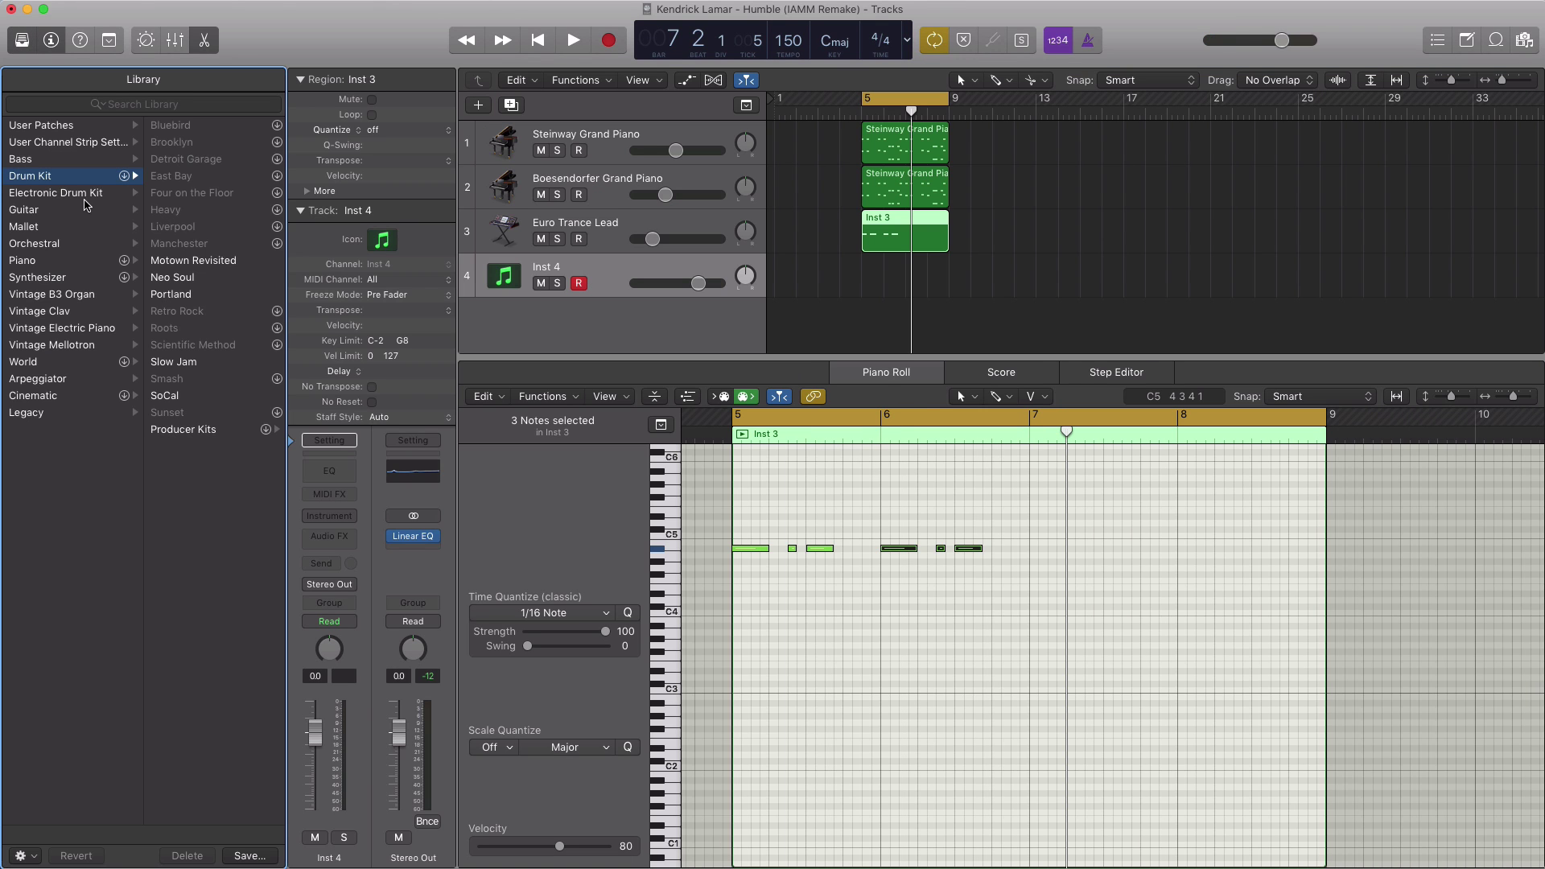
left_click(86, 197)
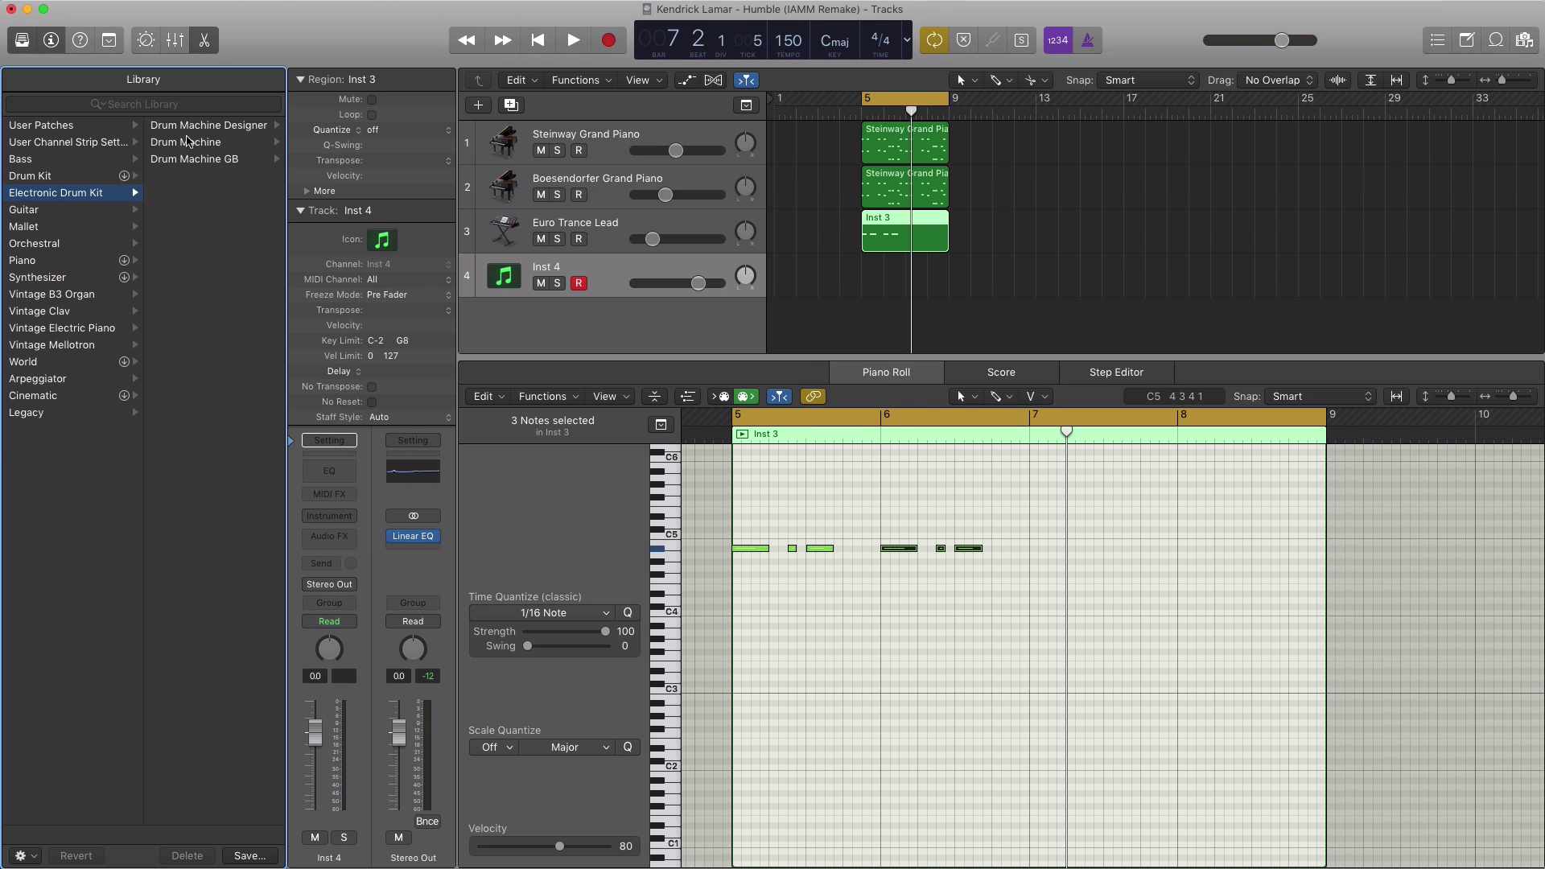
left_click(185, 146)
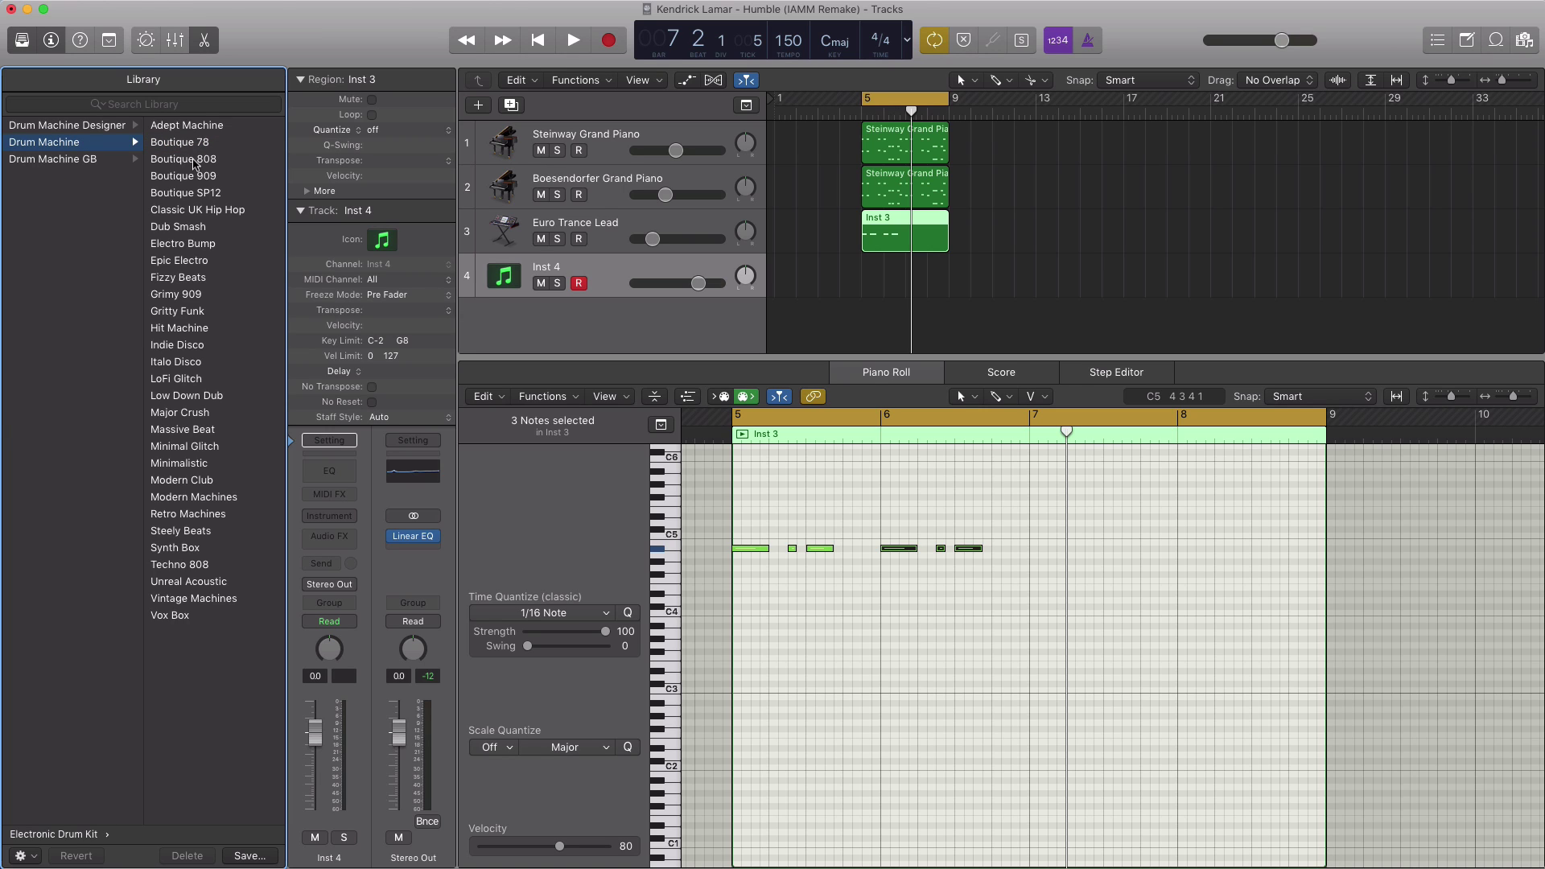
left_click(193, 160)
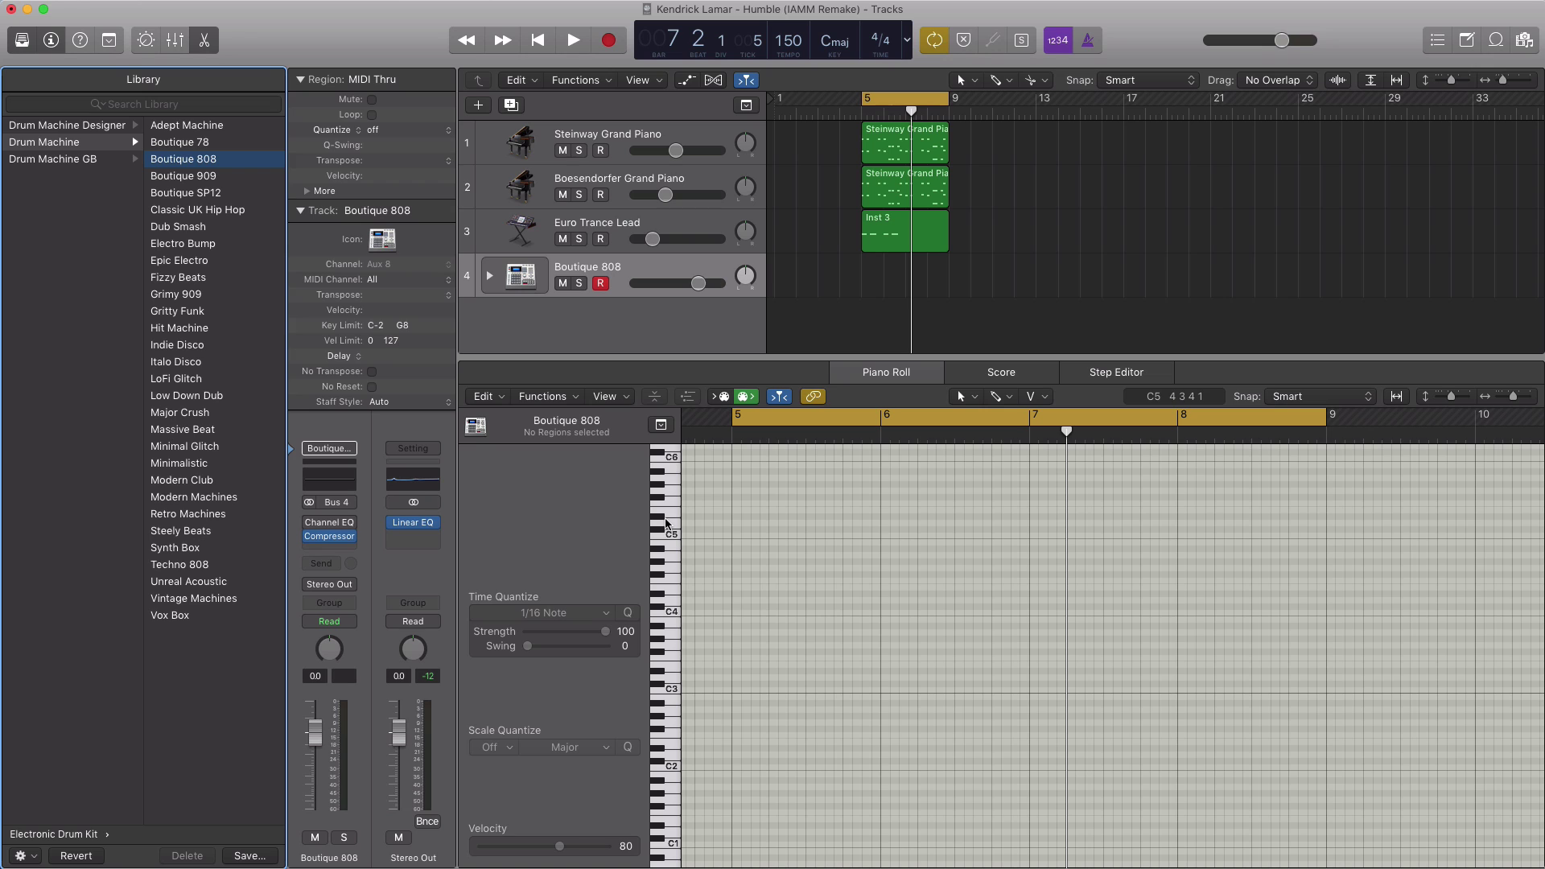
Step: Create a region spanning bars 5 to 9 on the Boutique 808 track and place a D#1 note on beat 3 of bar 5
double_click(869, 286)
left_click_drag(884, 284, 951, 284)
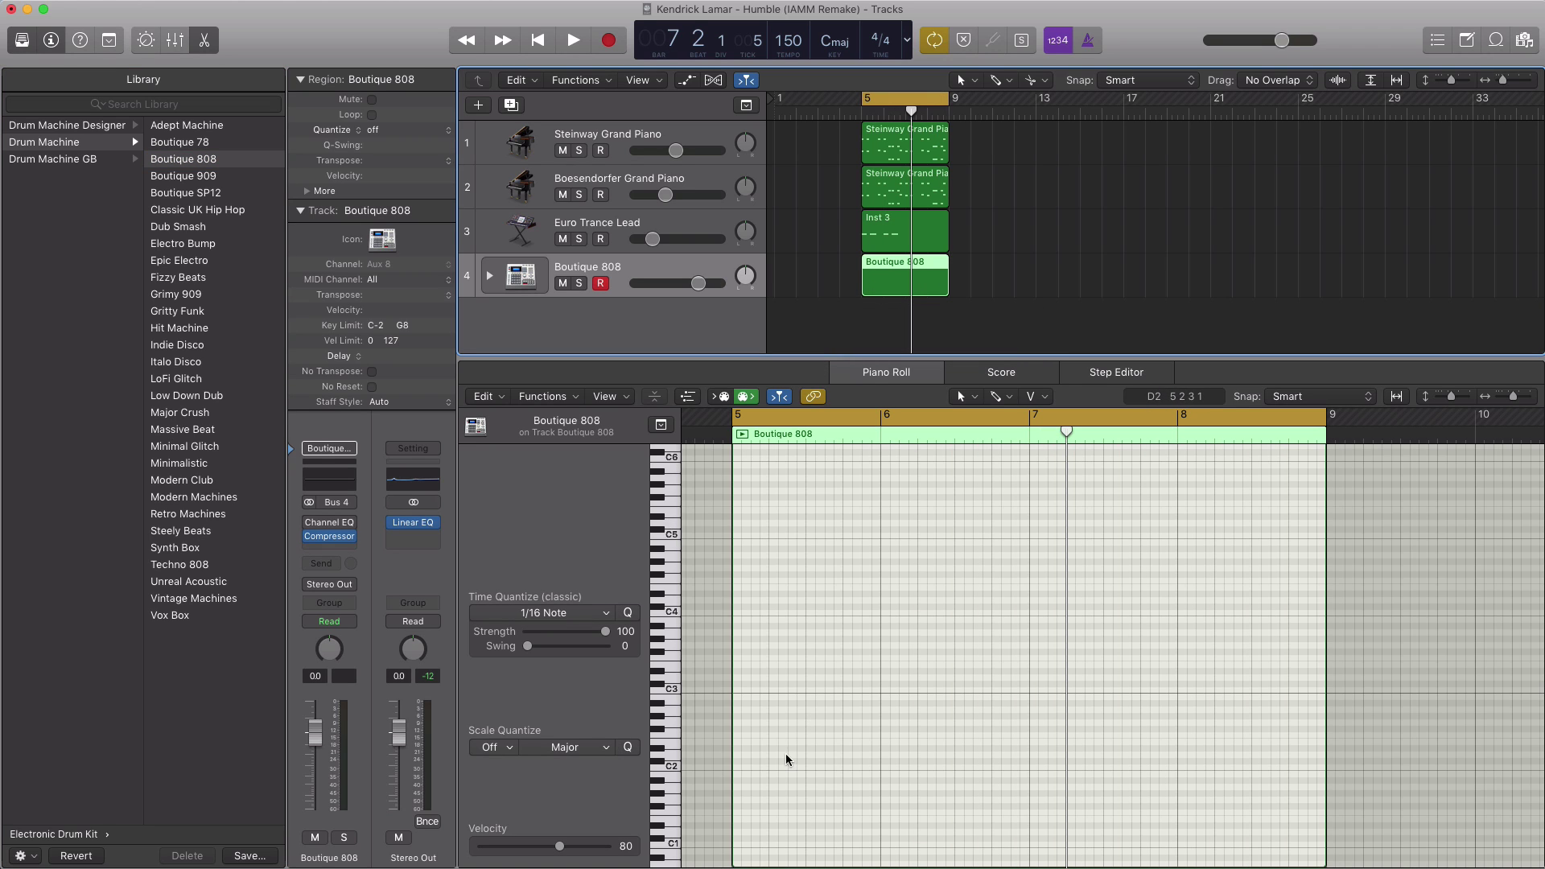
left_click(821, 715)
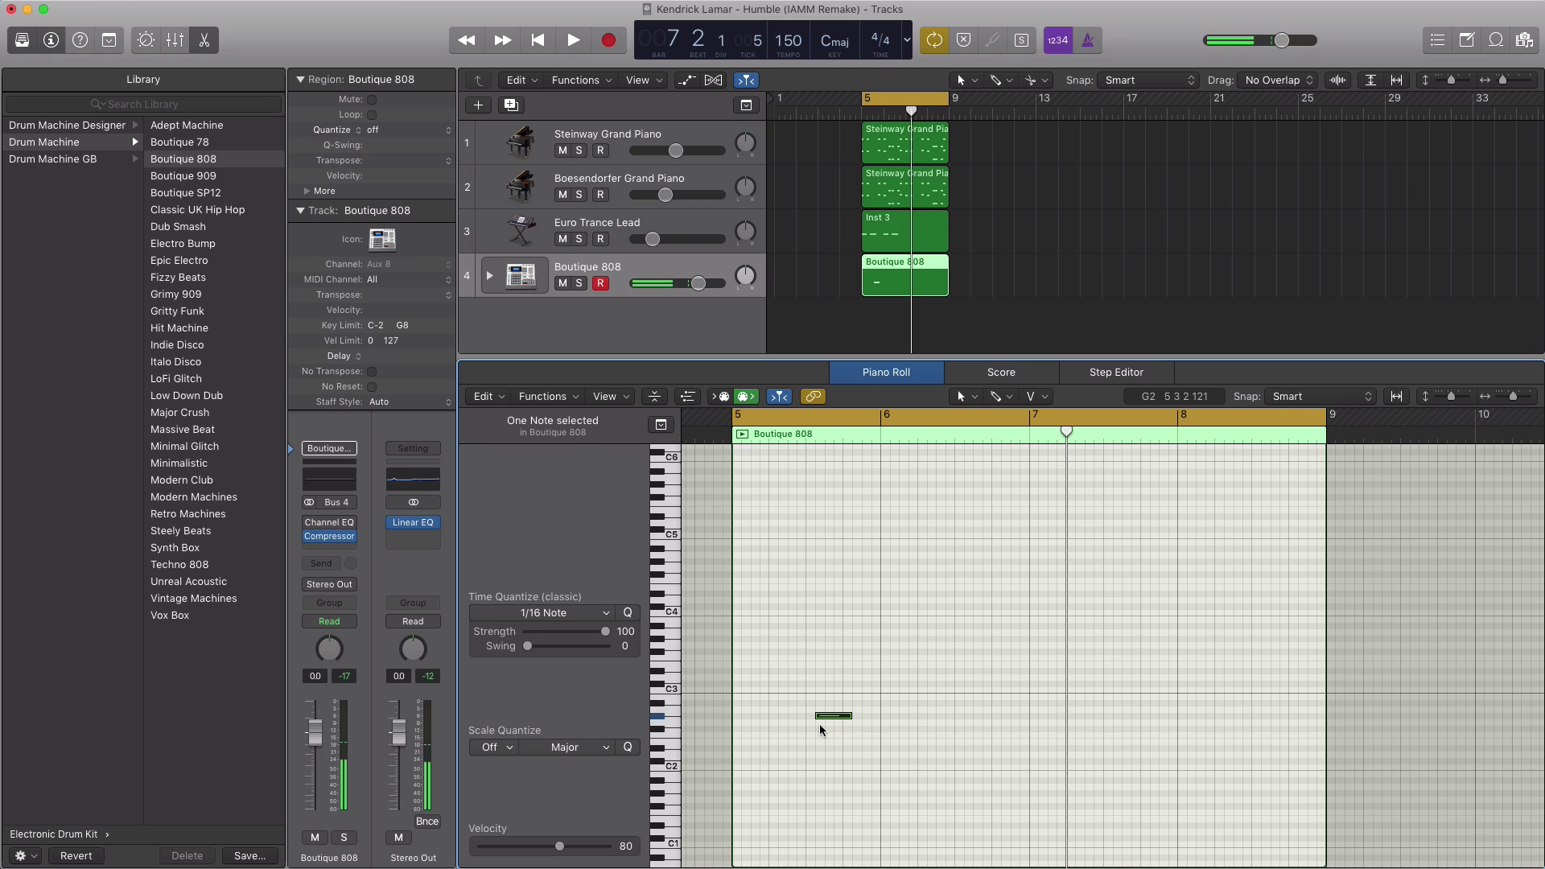
left_click_drag(835, 721, 829, 826)
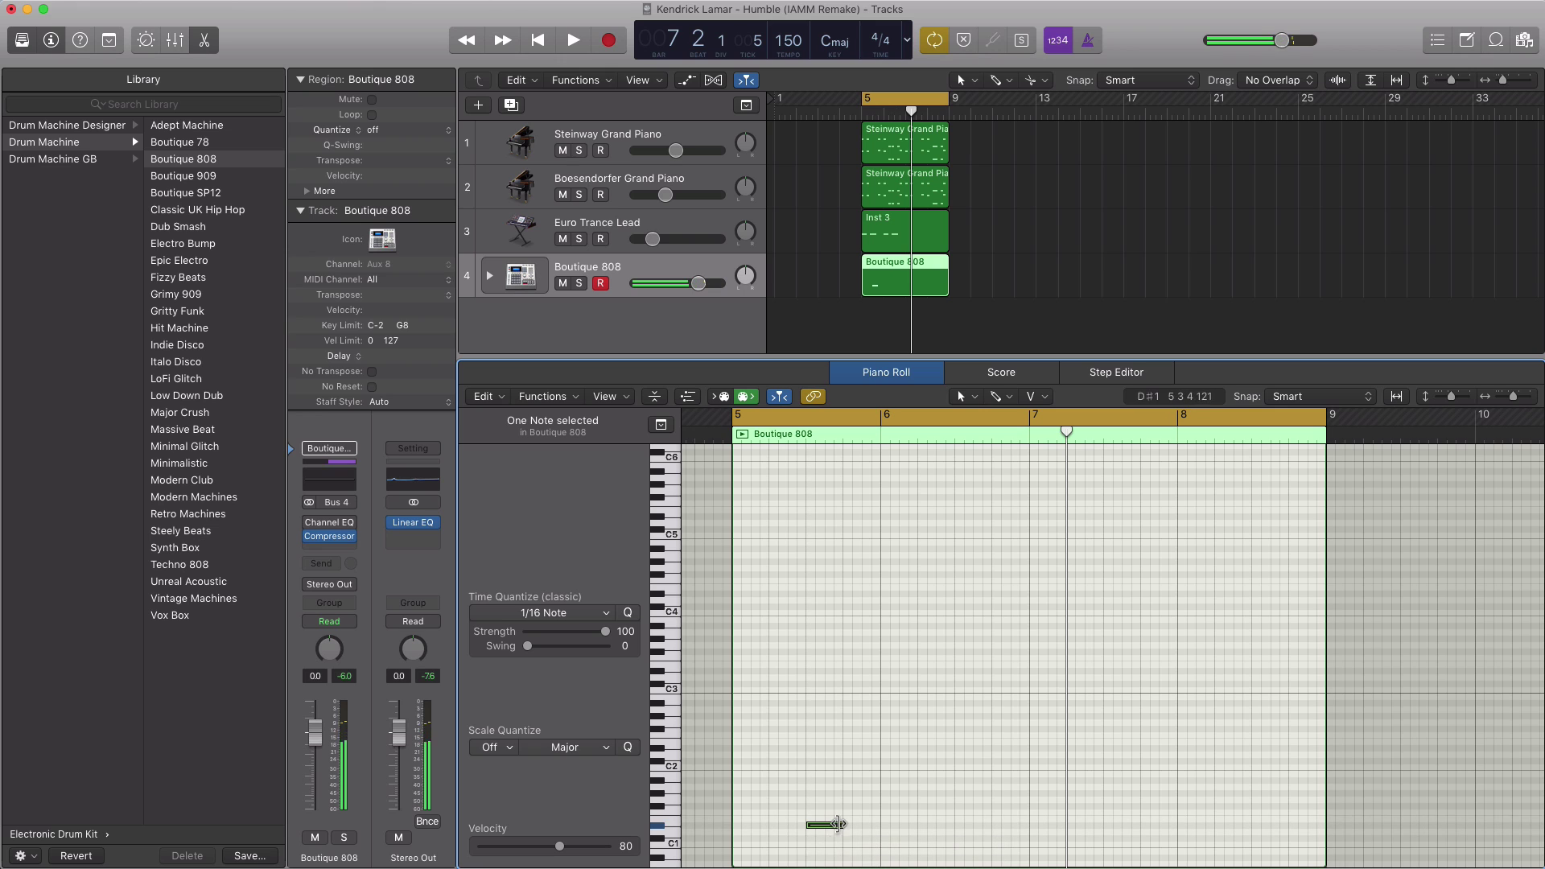
Step: Add D#1 notes on beat 3 of bars 6, 7 and 8 while the loop plays
key("space")
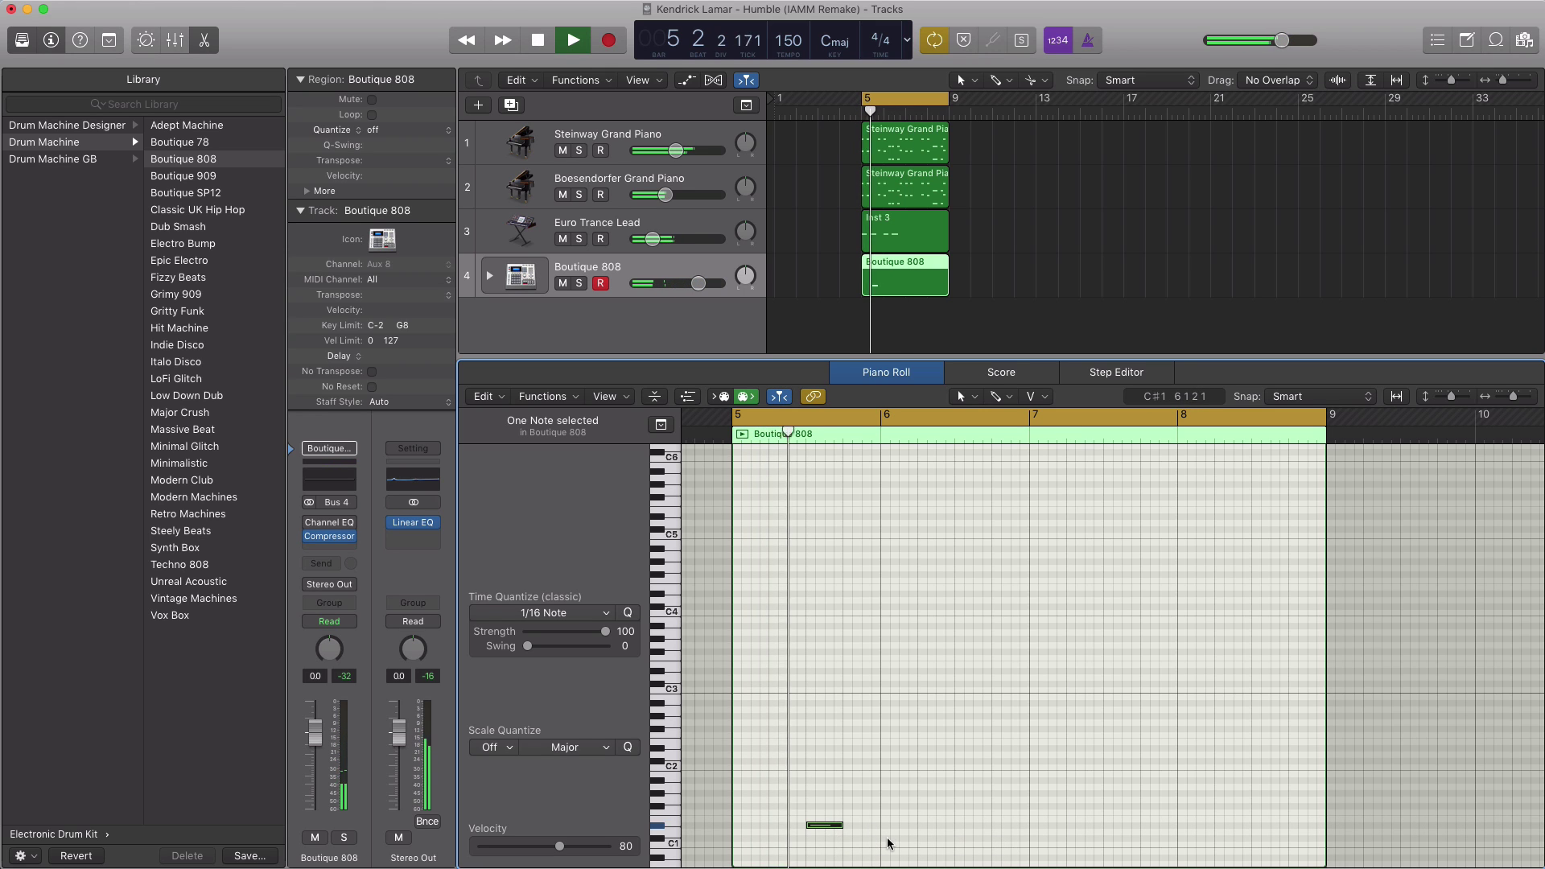
left_click(963, 827)
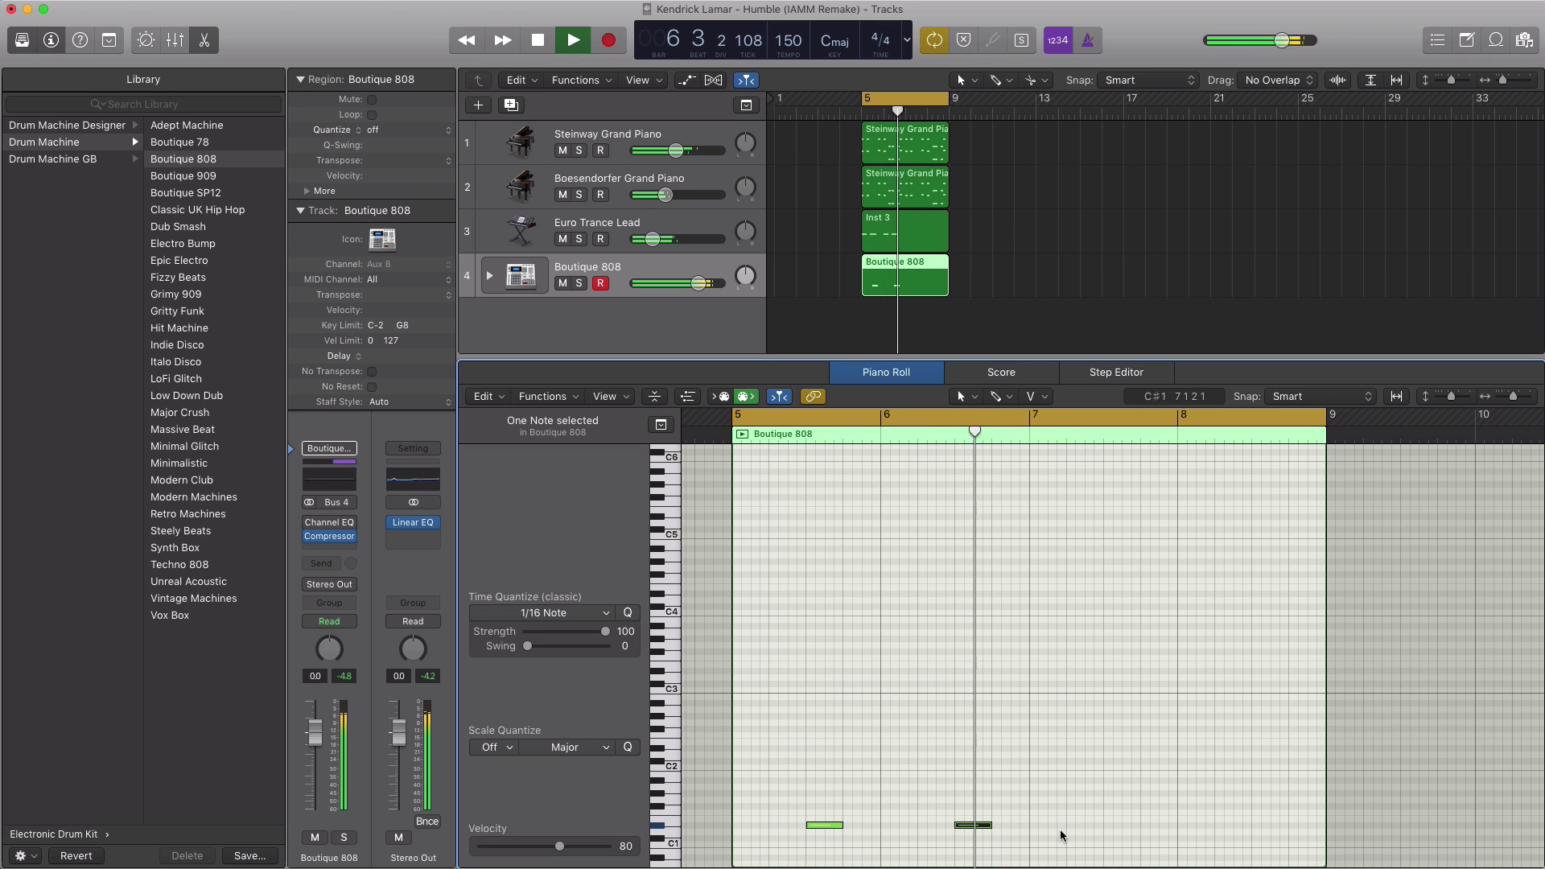
left_click(1108, 826)
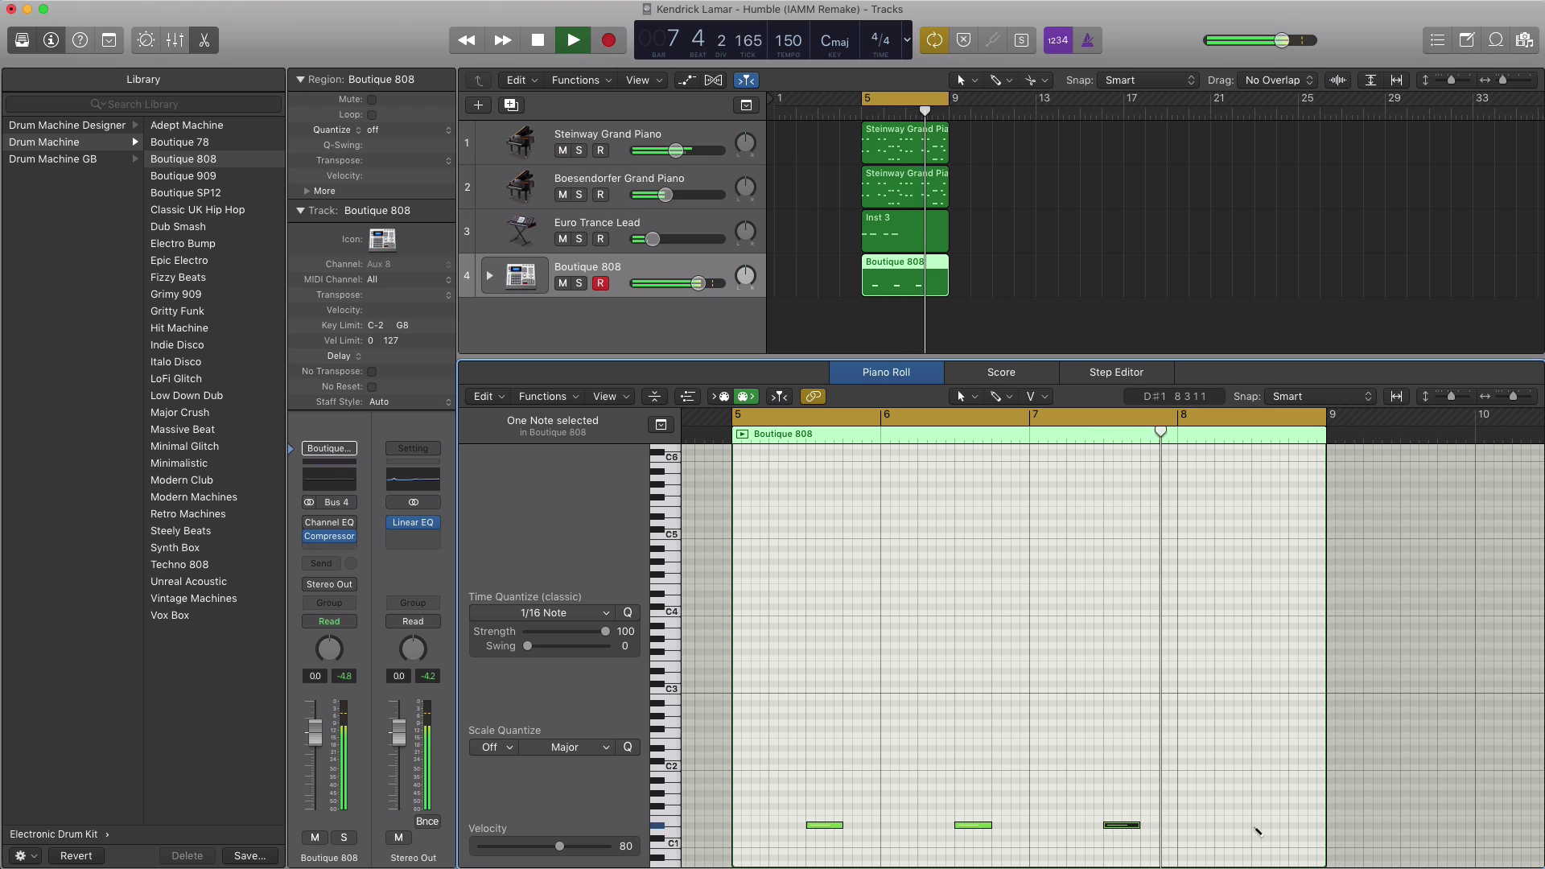
left_click(1256, 826)
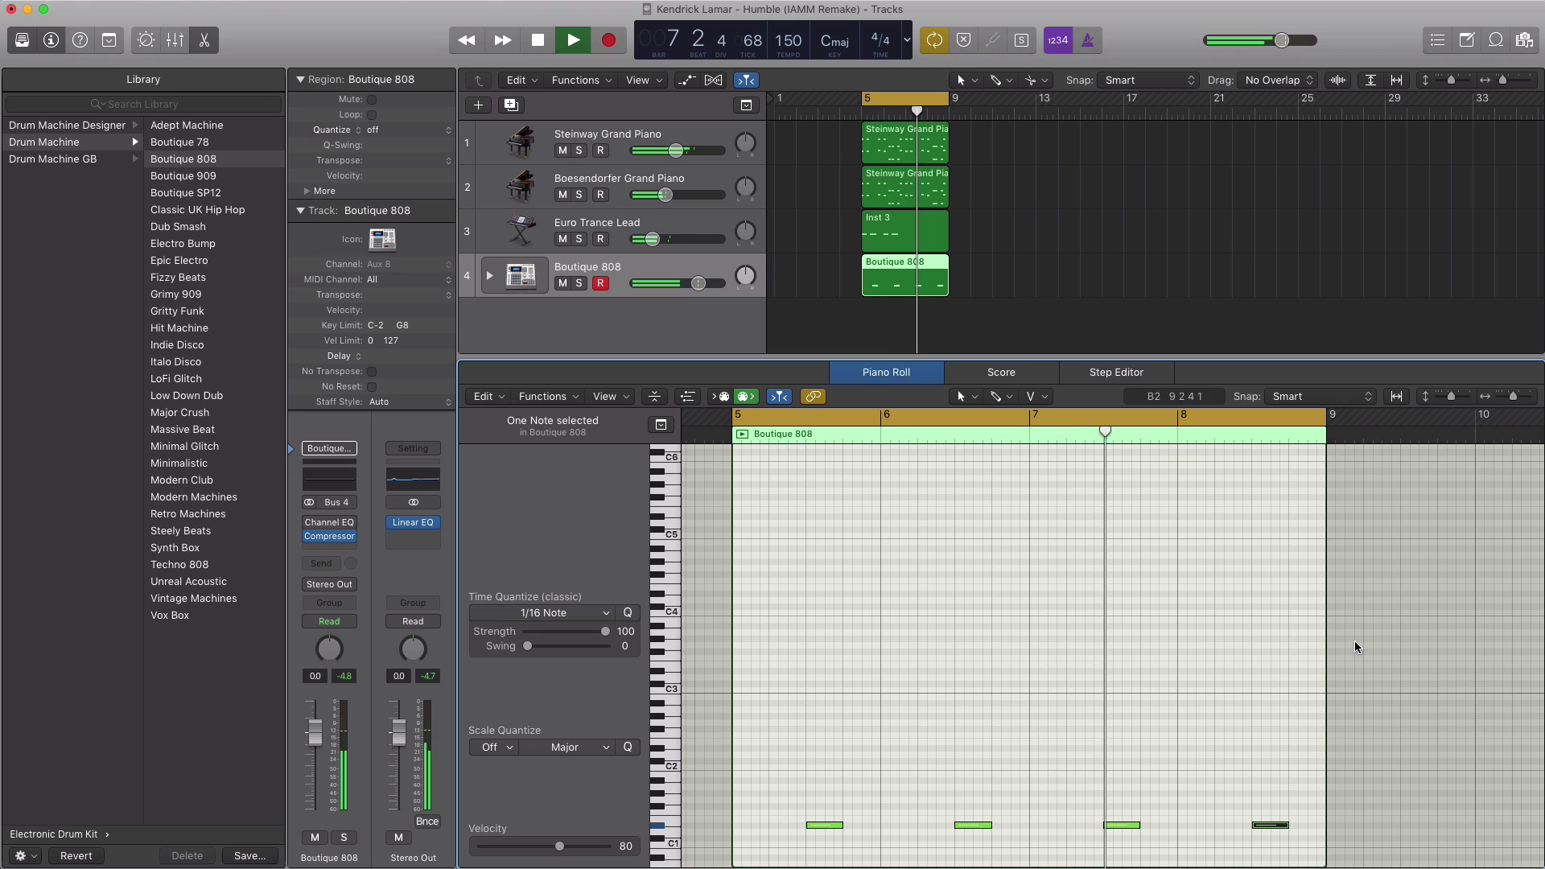
Step: Set the Euro Trance Lead track's volume to -17.0 dB during playback, and stop the loop
left_click(667, 254)
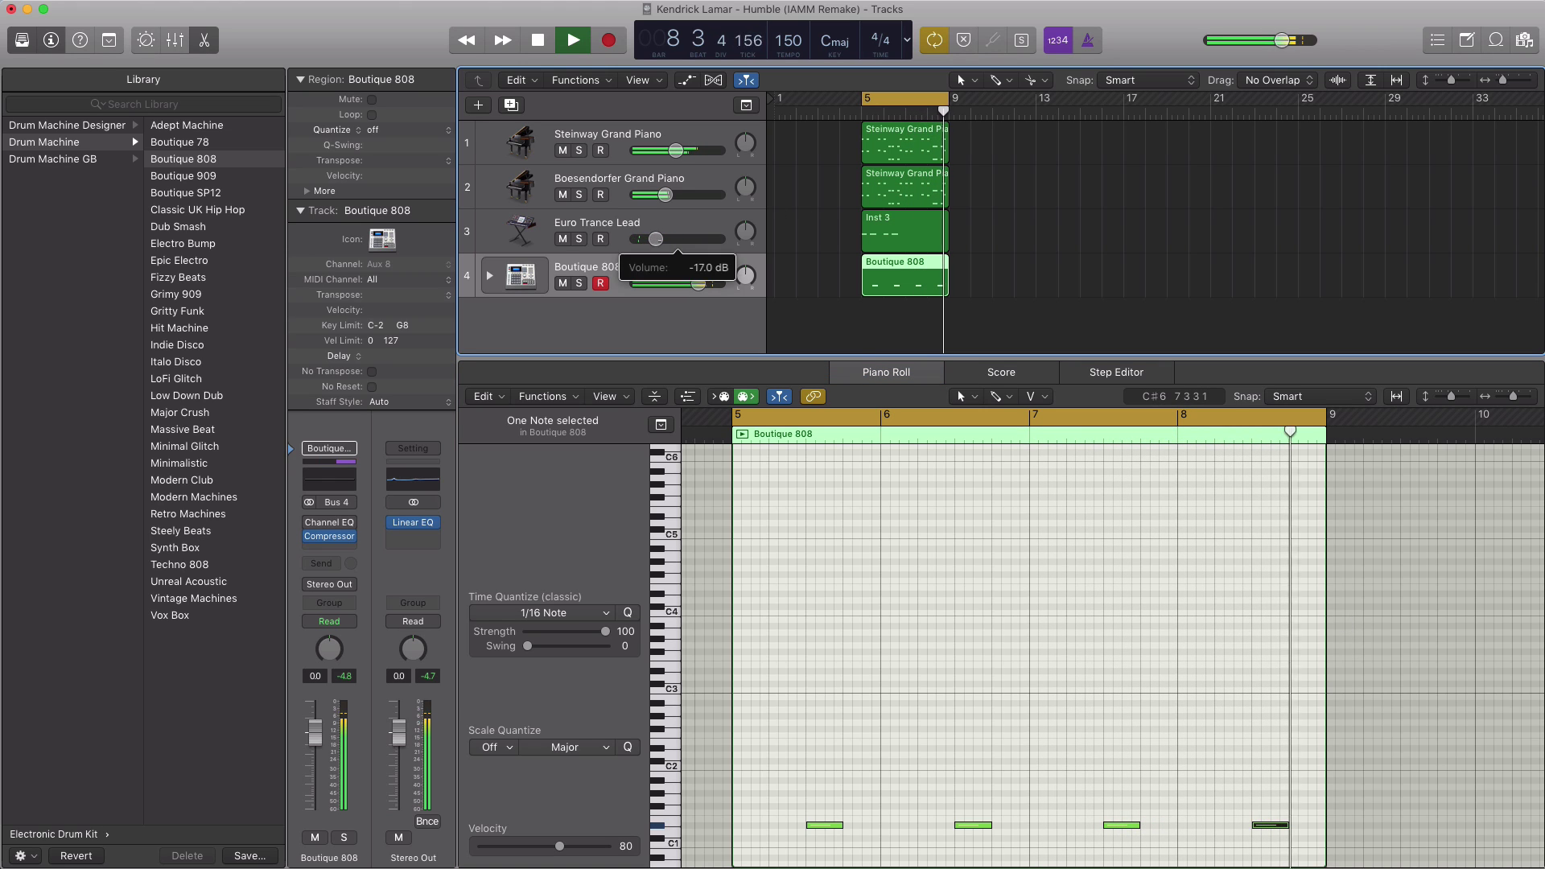
key("space")
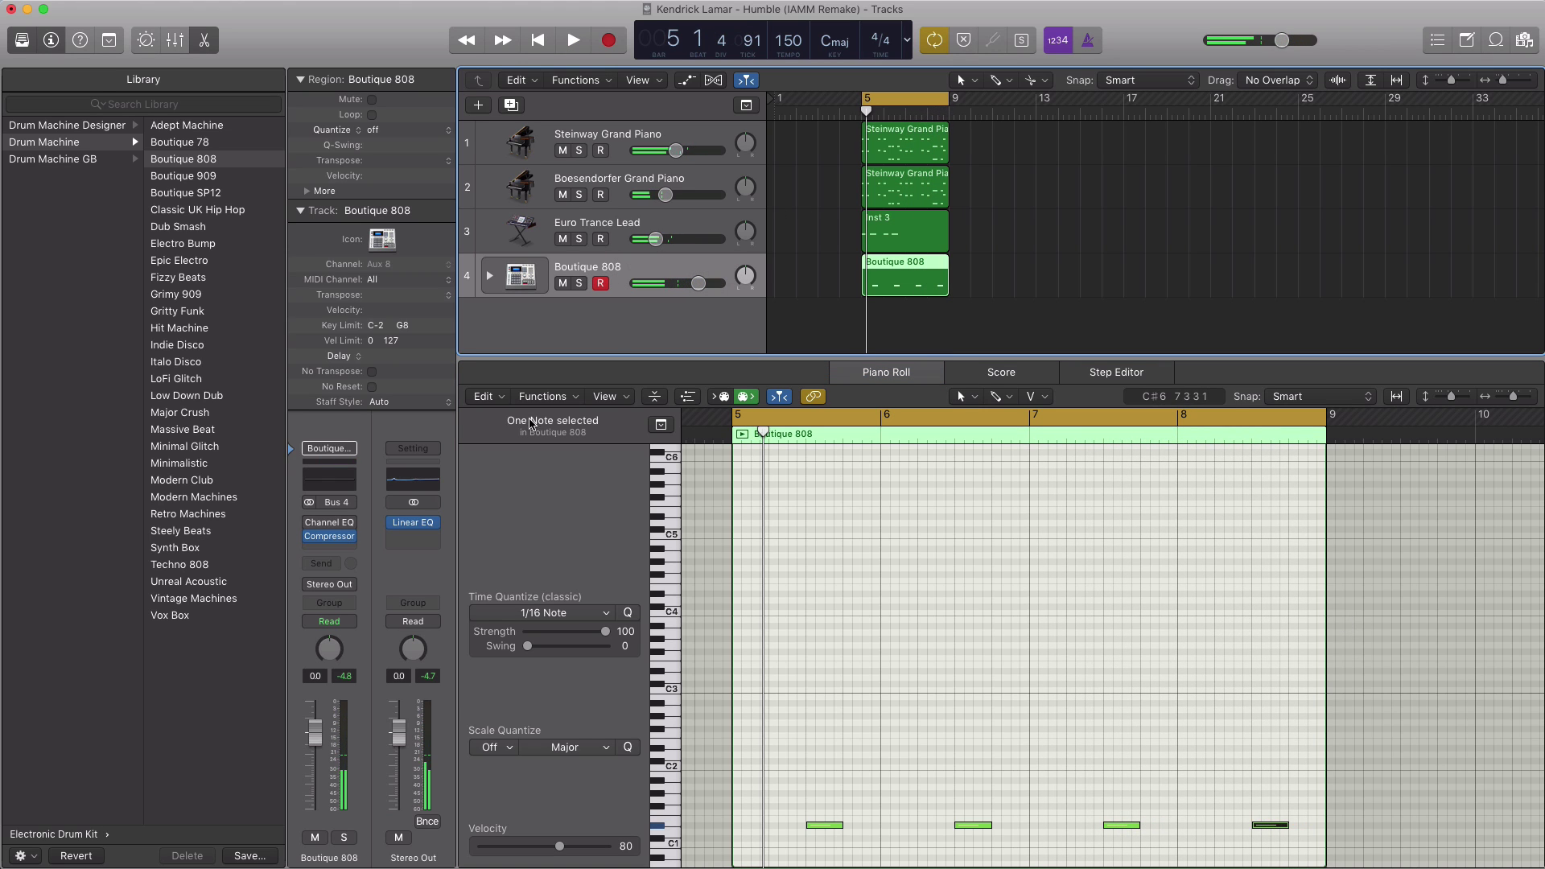
Step: Add a Pitch Shifter to the Boutique 808 track with -1 semitone and Drums timing, audition it, and close the plug-in
left_click(352, 554)
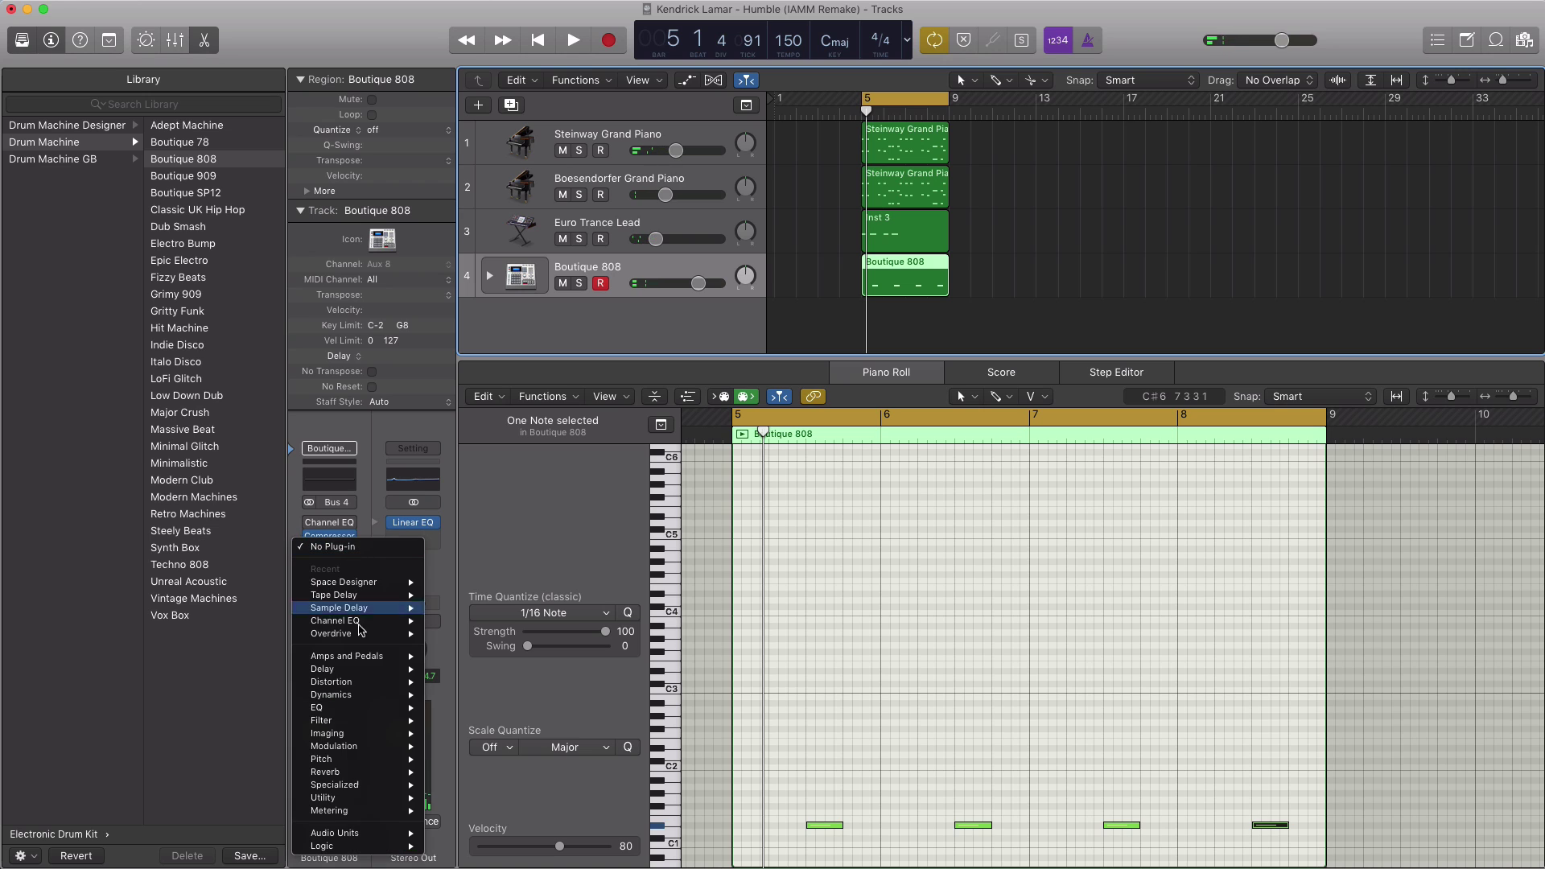
mouse_move(371, 761)
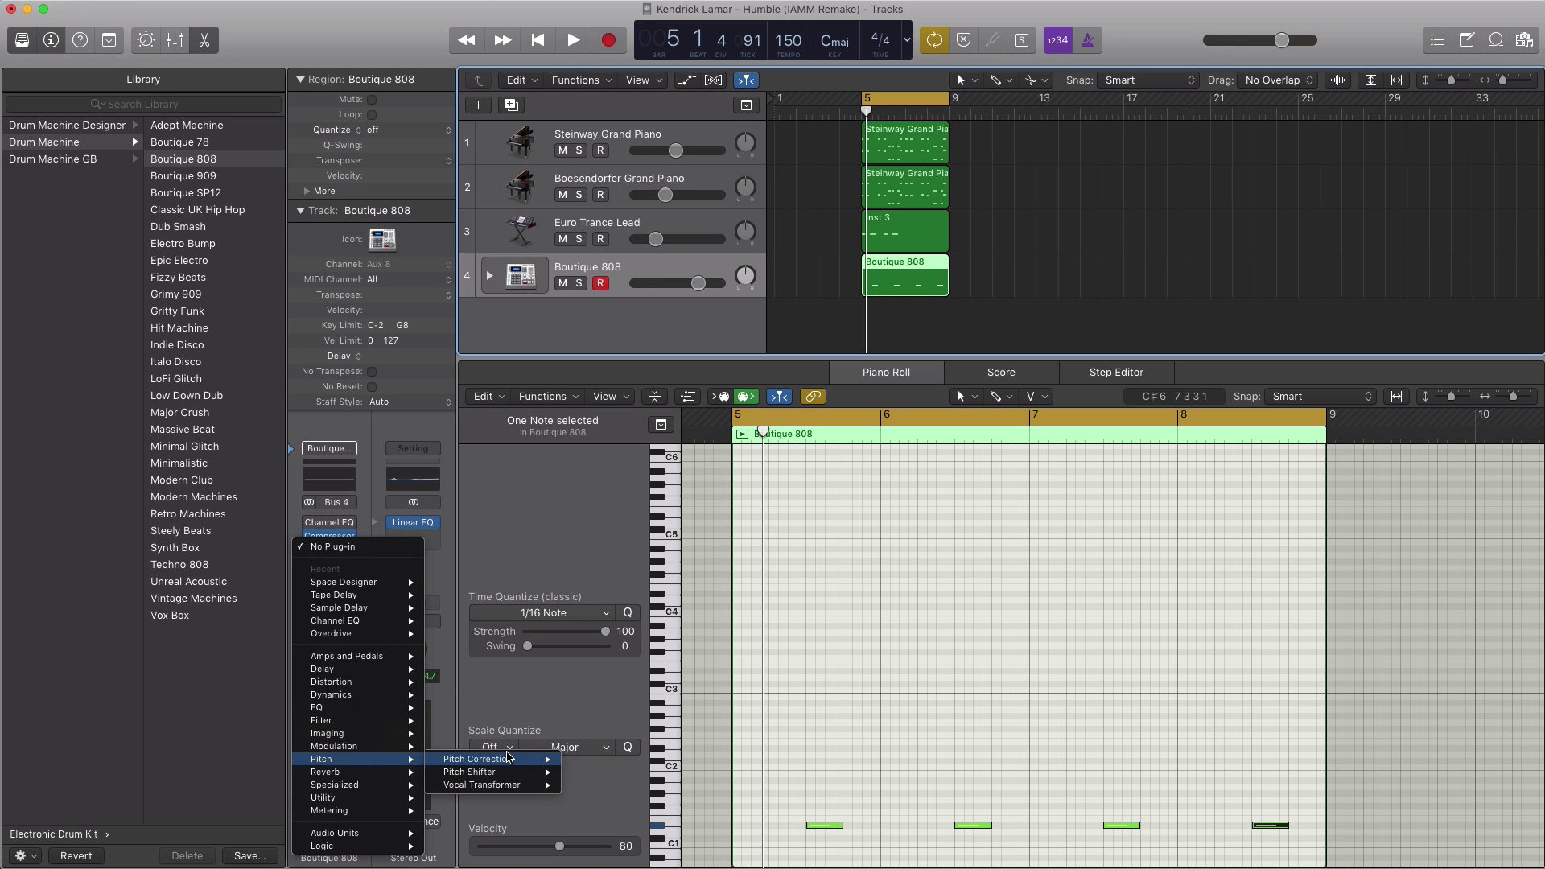
mouse_move(500, 774)
left_click(597, 774)
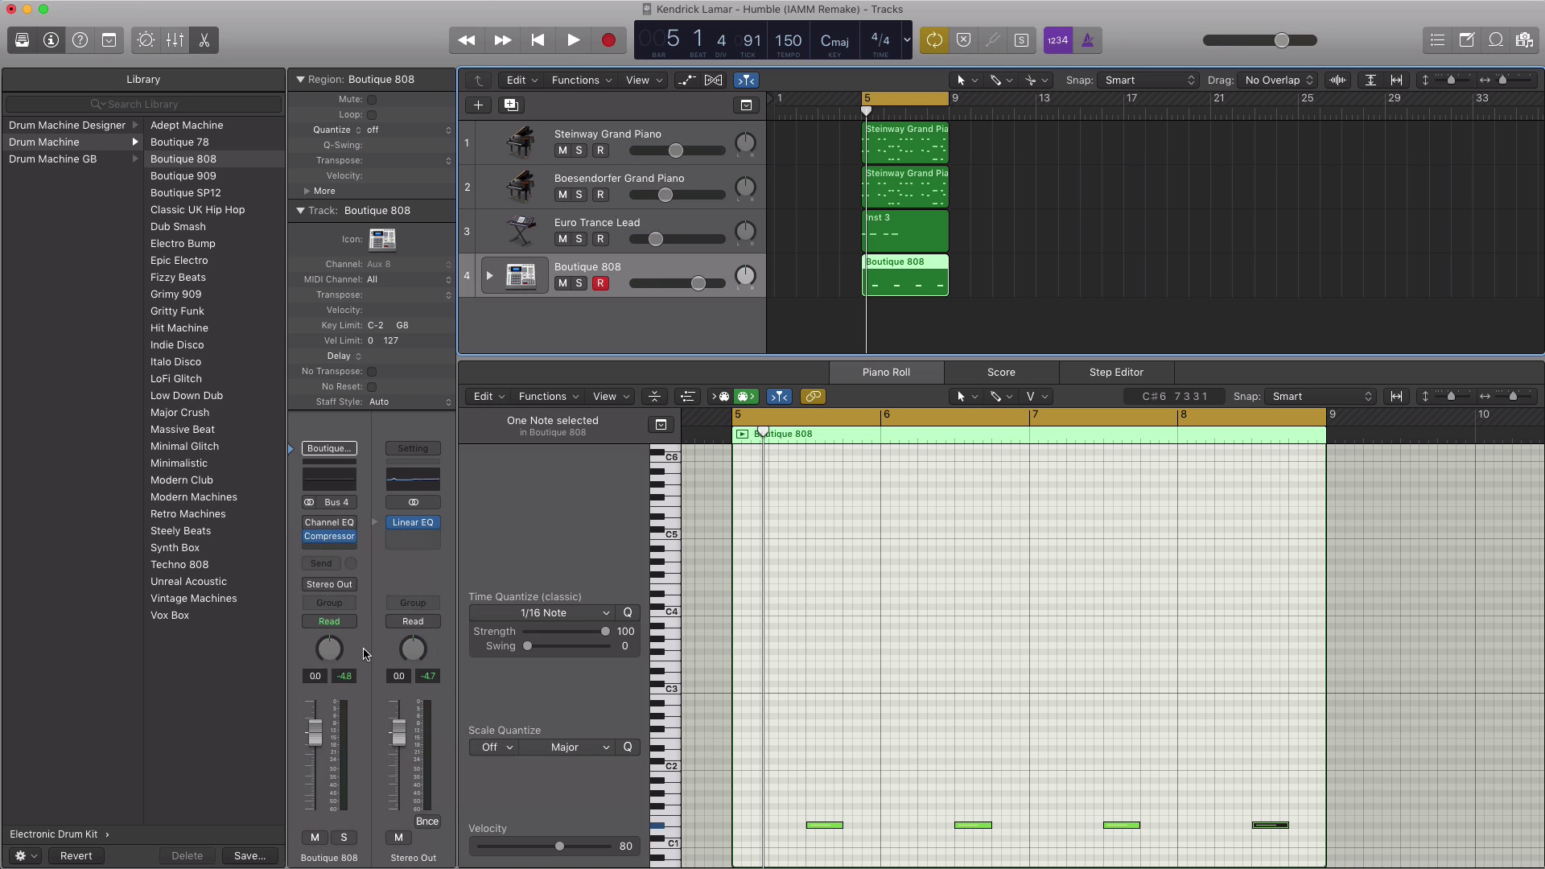
left_click(414, 171)
left_click(420, 164)
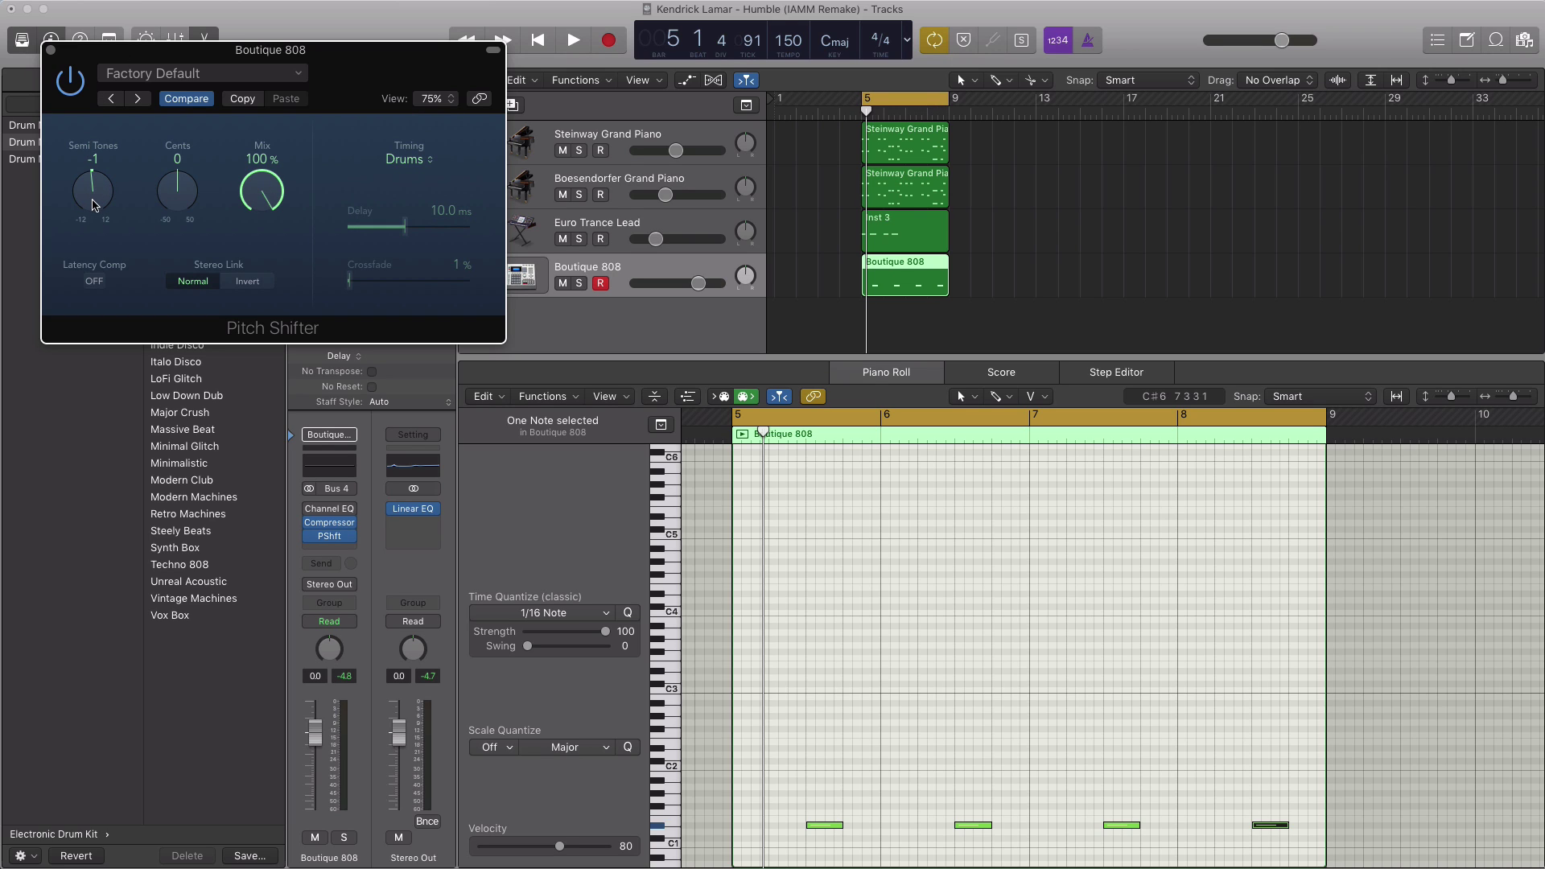
key("space")
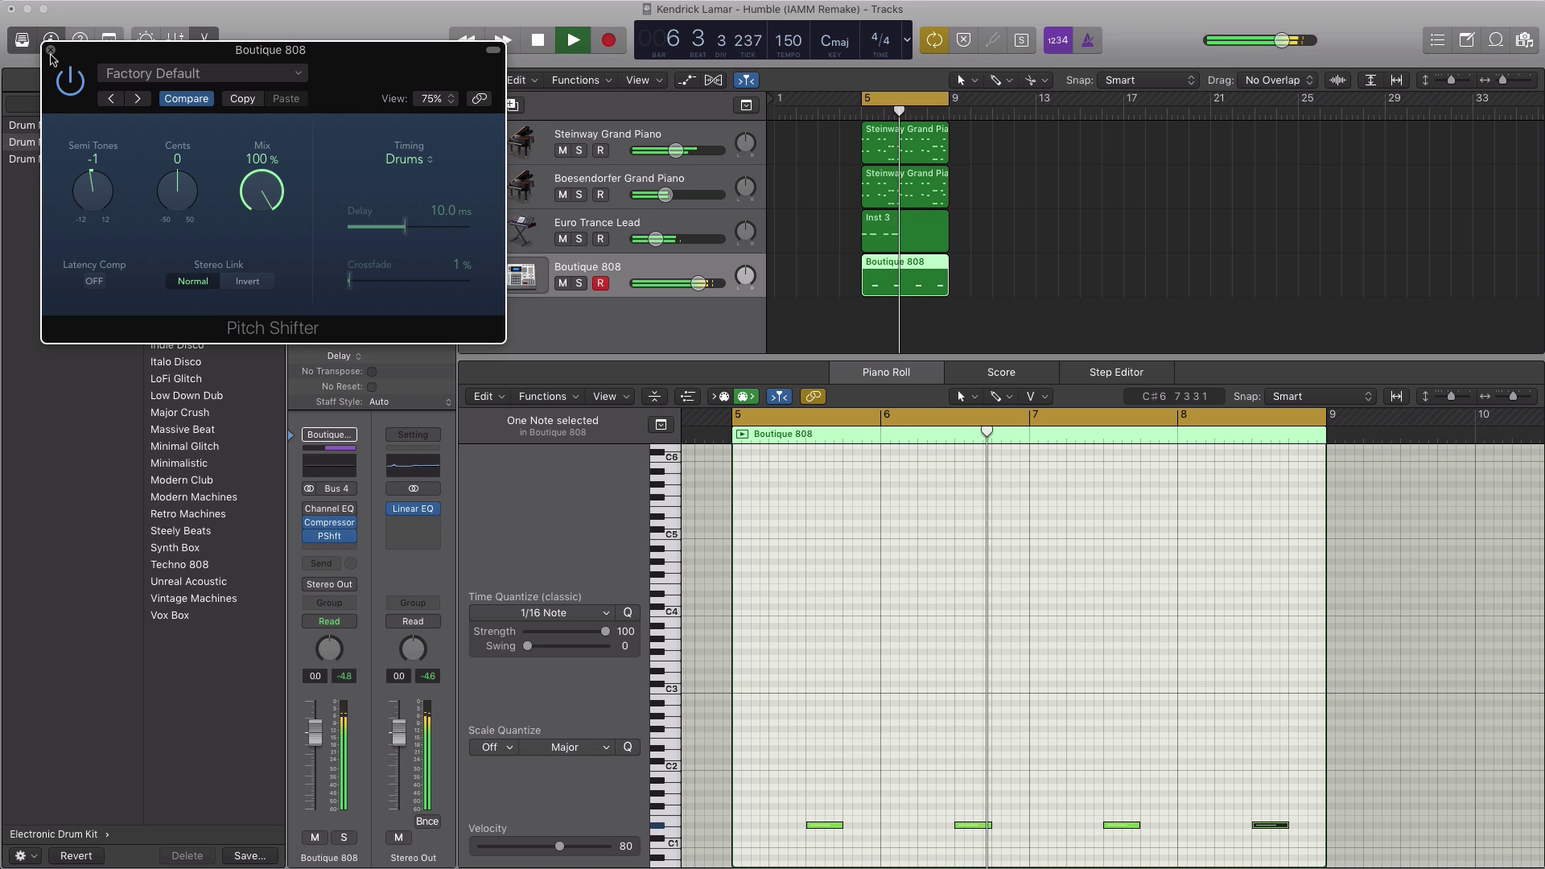
left_click(50, 50)
Step: Lower the Boutique 808 track's volume to -3.8 dB while listening to the loop
left_click_drag(698, 283, 685, 283)
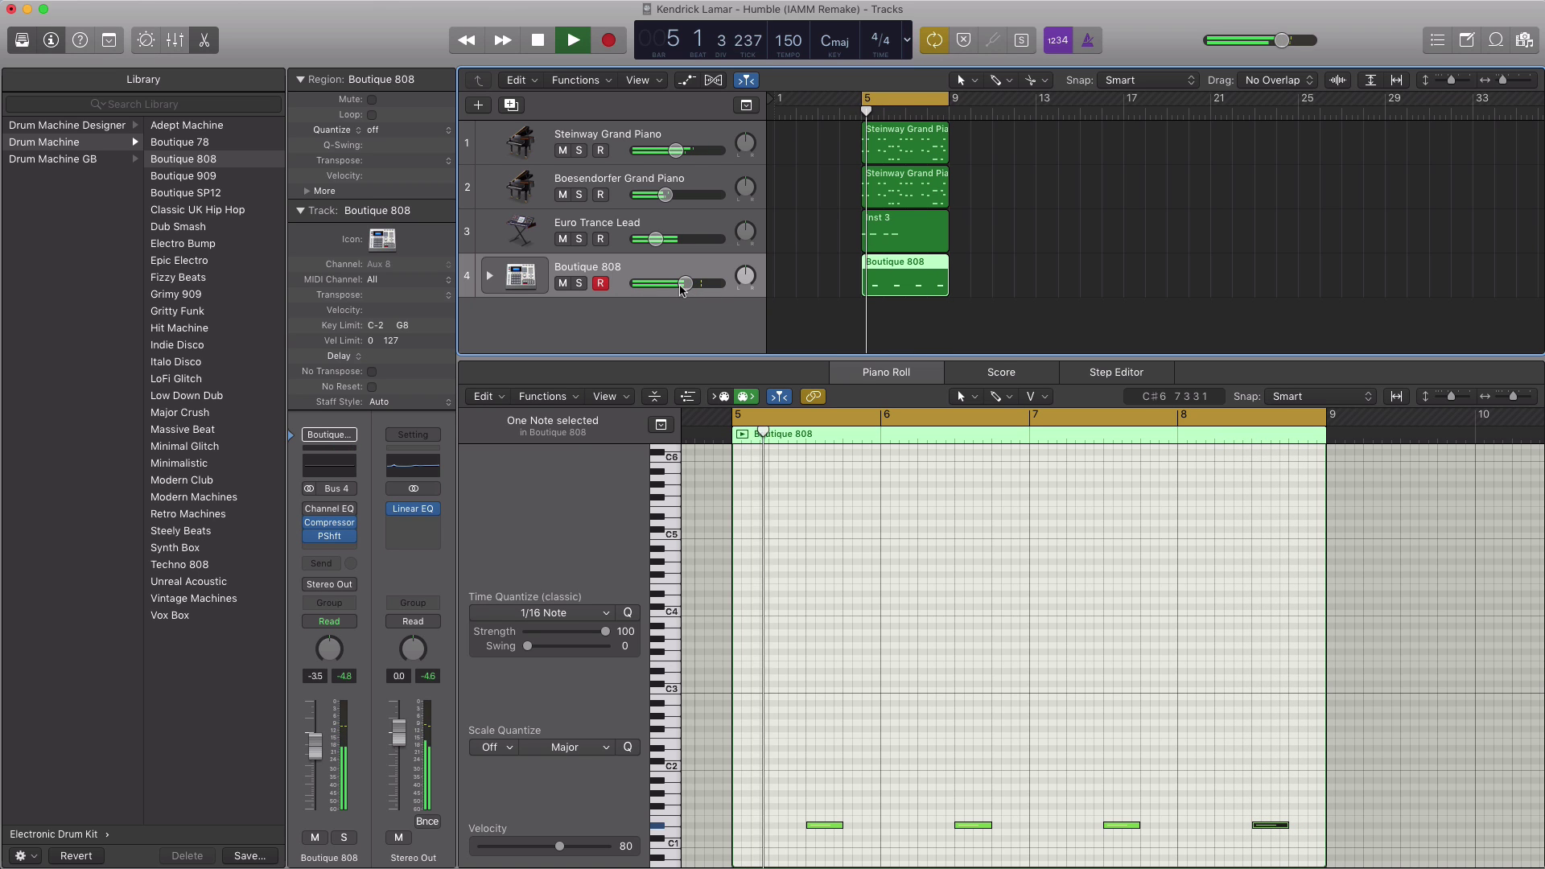
left_click_drag(685, 283, 683, 283)
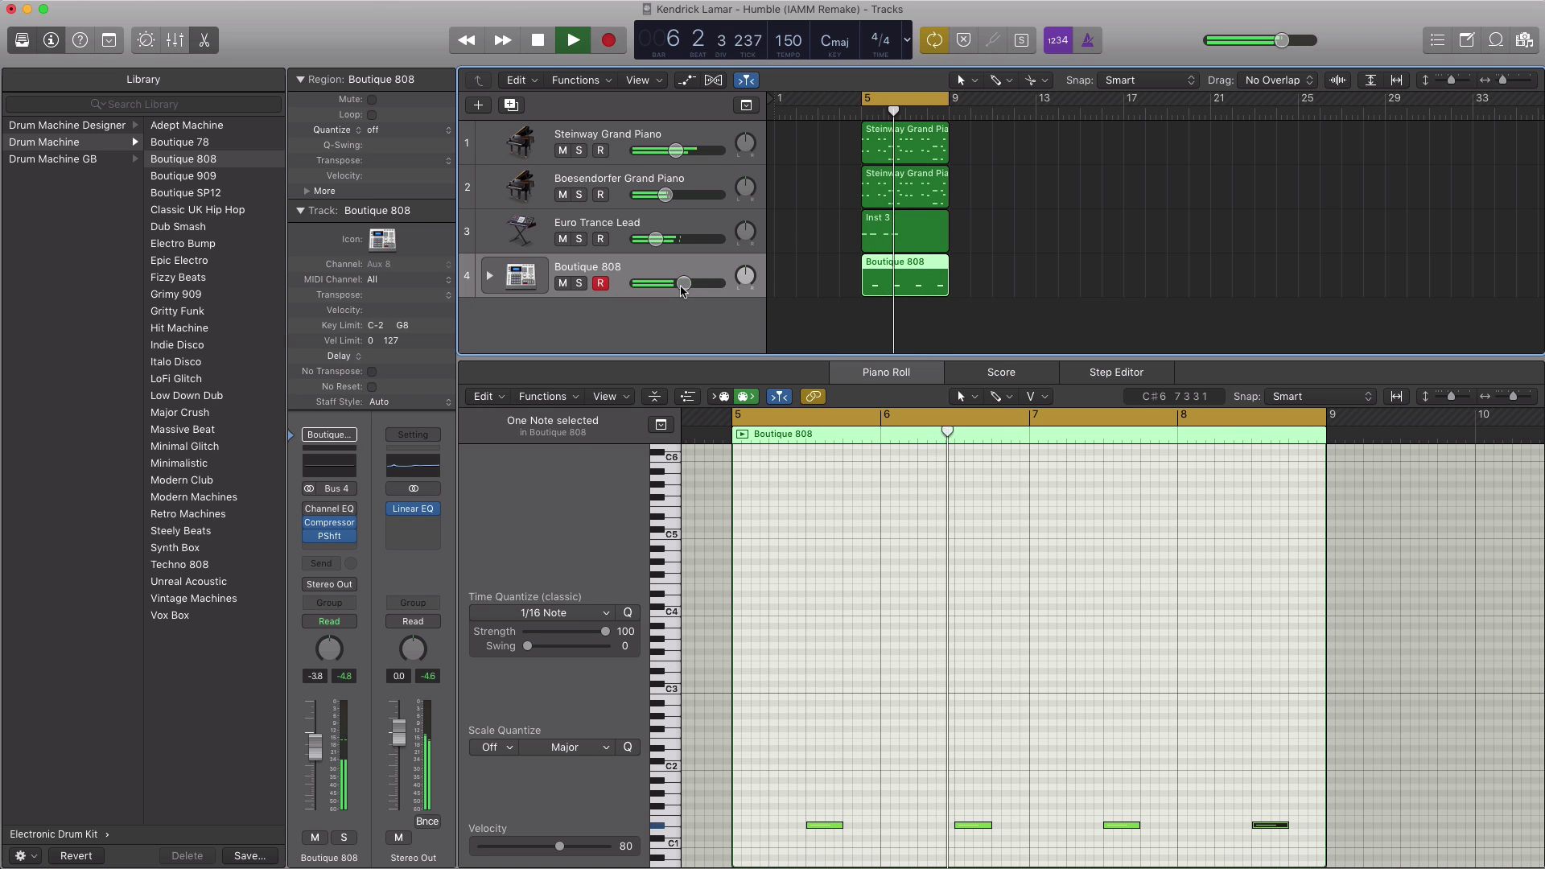
key("space")
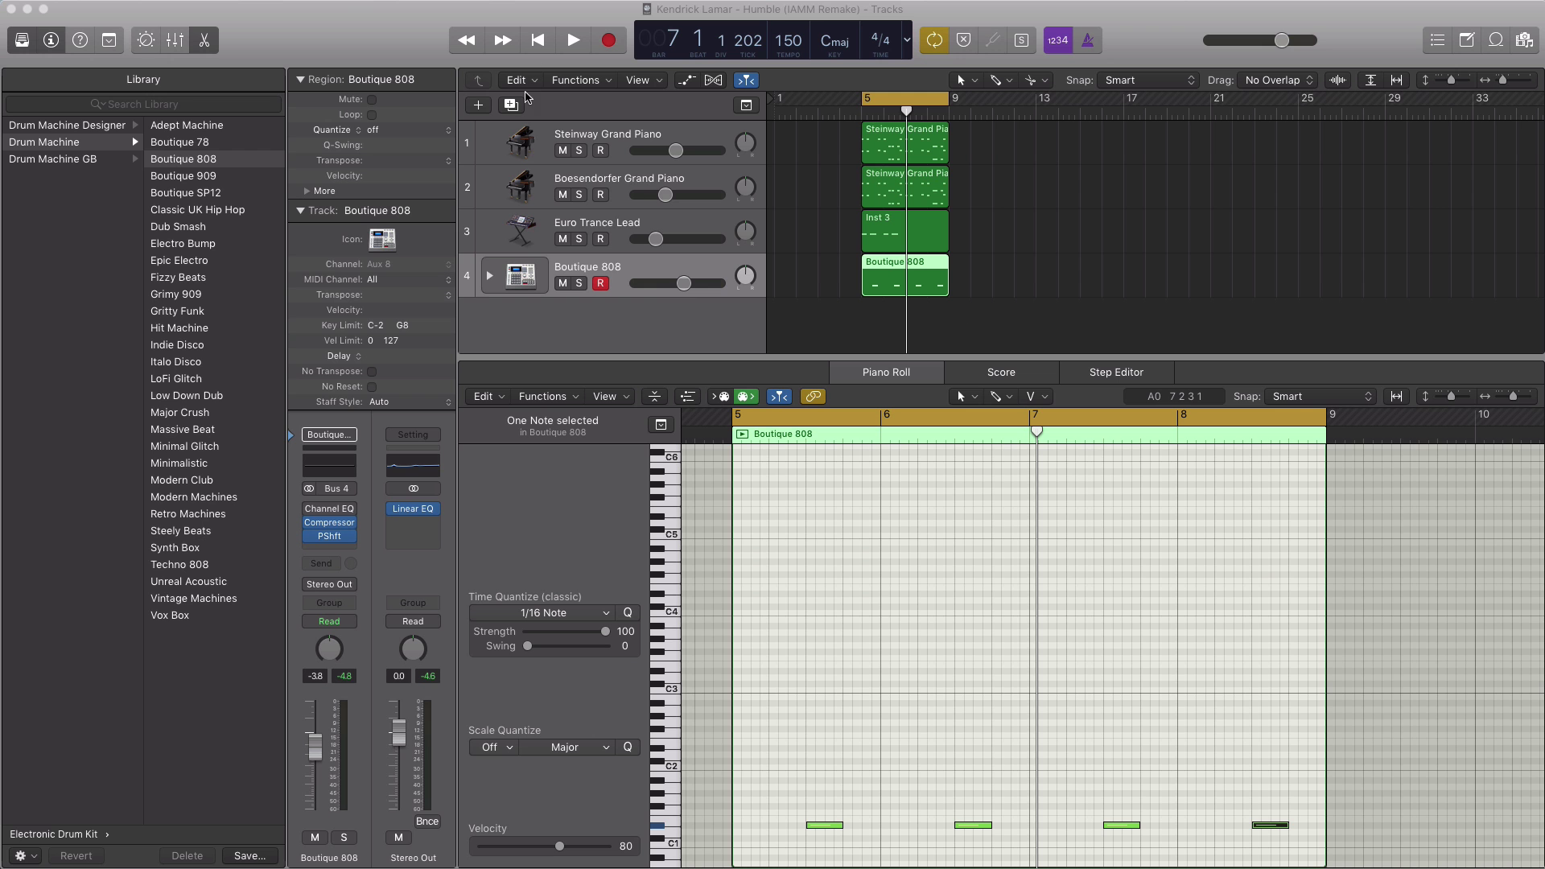
Step: Duplicate the Boutique 808 track and create an empty region spanning bars 5 to 9 on the copy
left_click(511, 106)
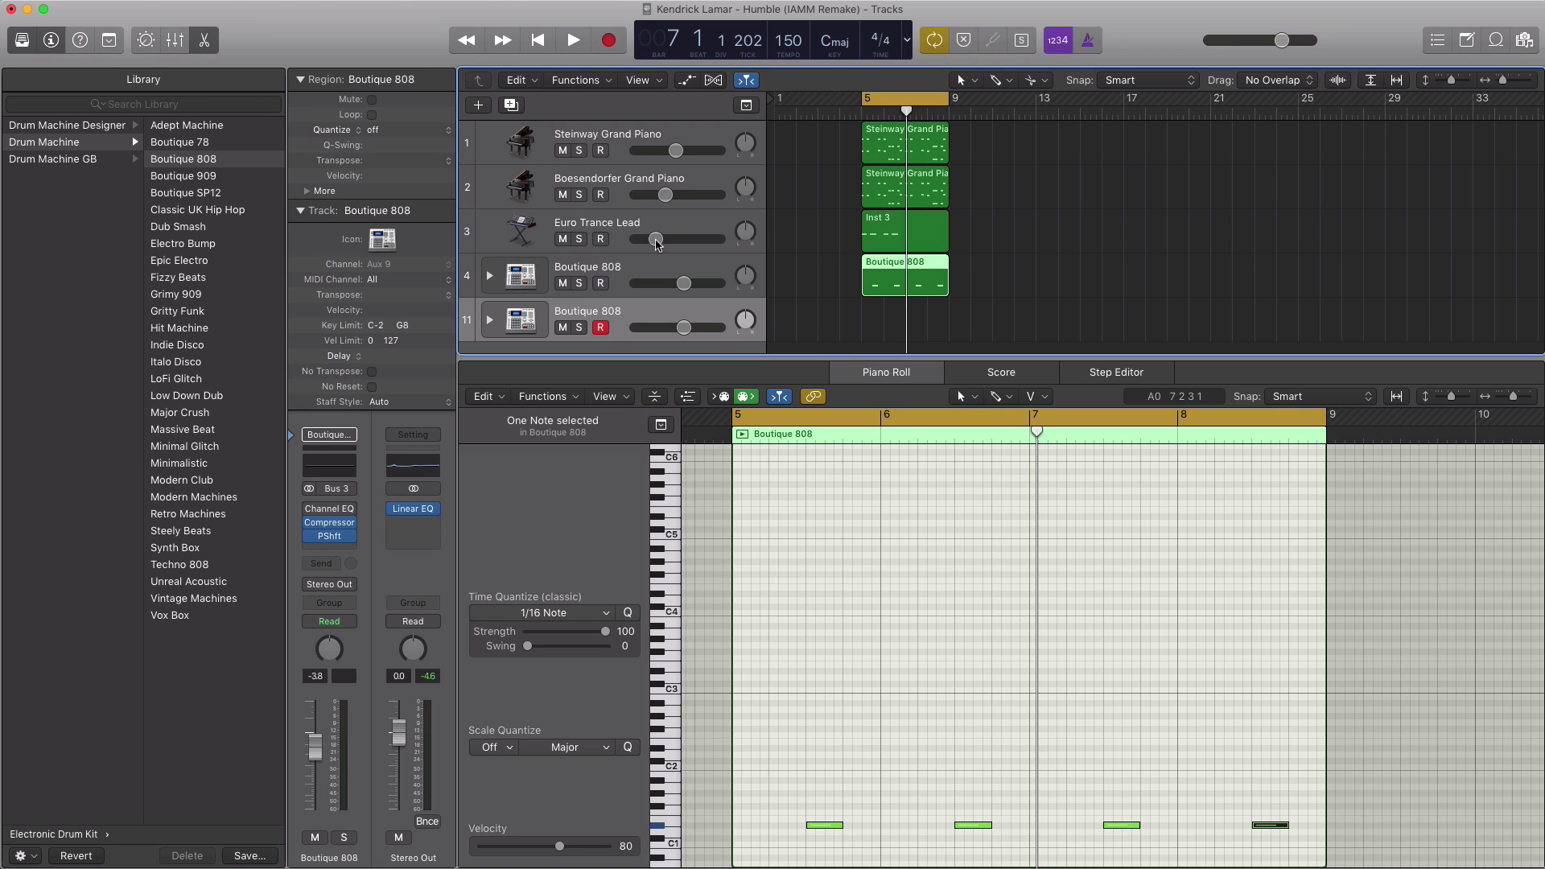
left_click_drag(821, 359, 820, 385)
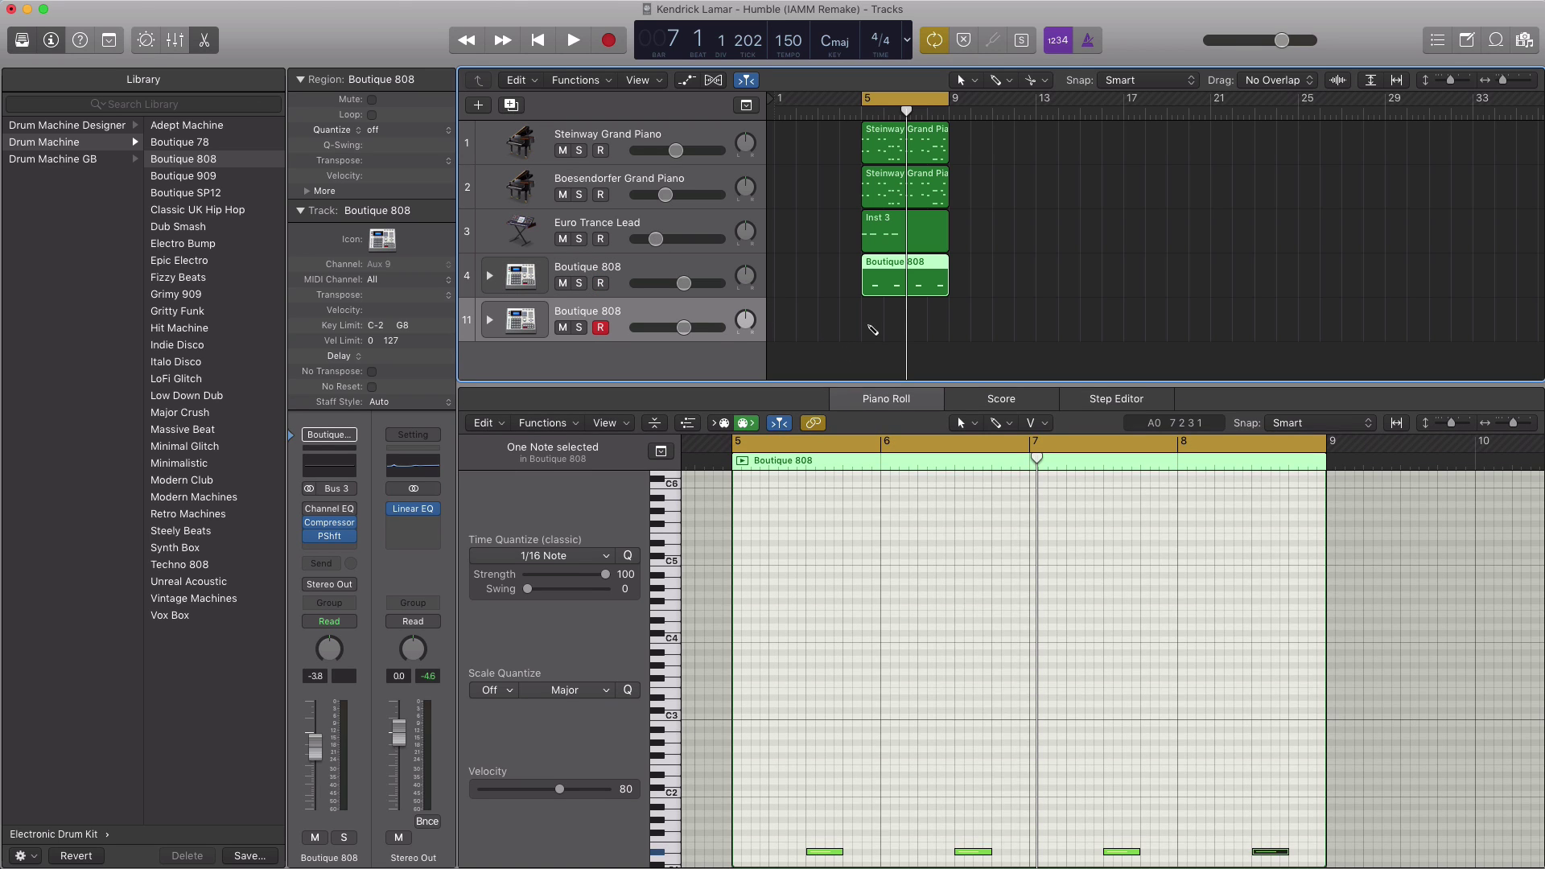
double_click(872, 326)
left_click_drag(883, 331, 948, 330)
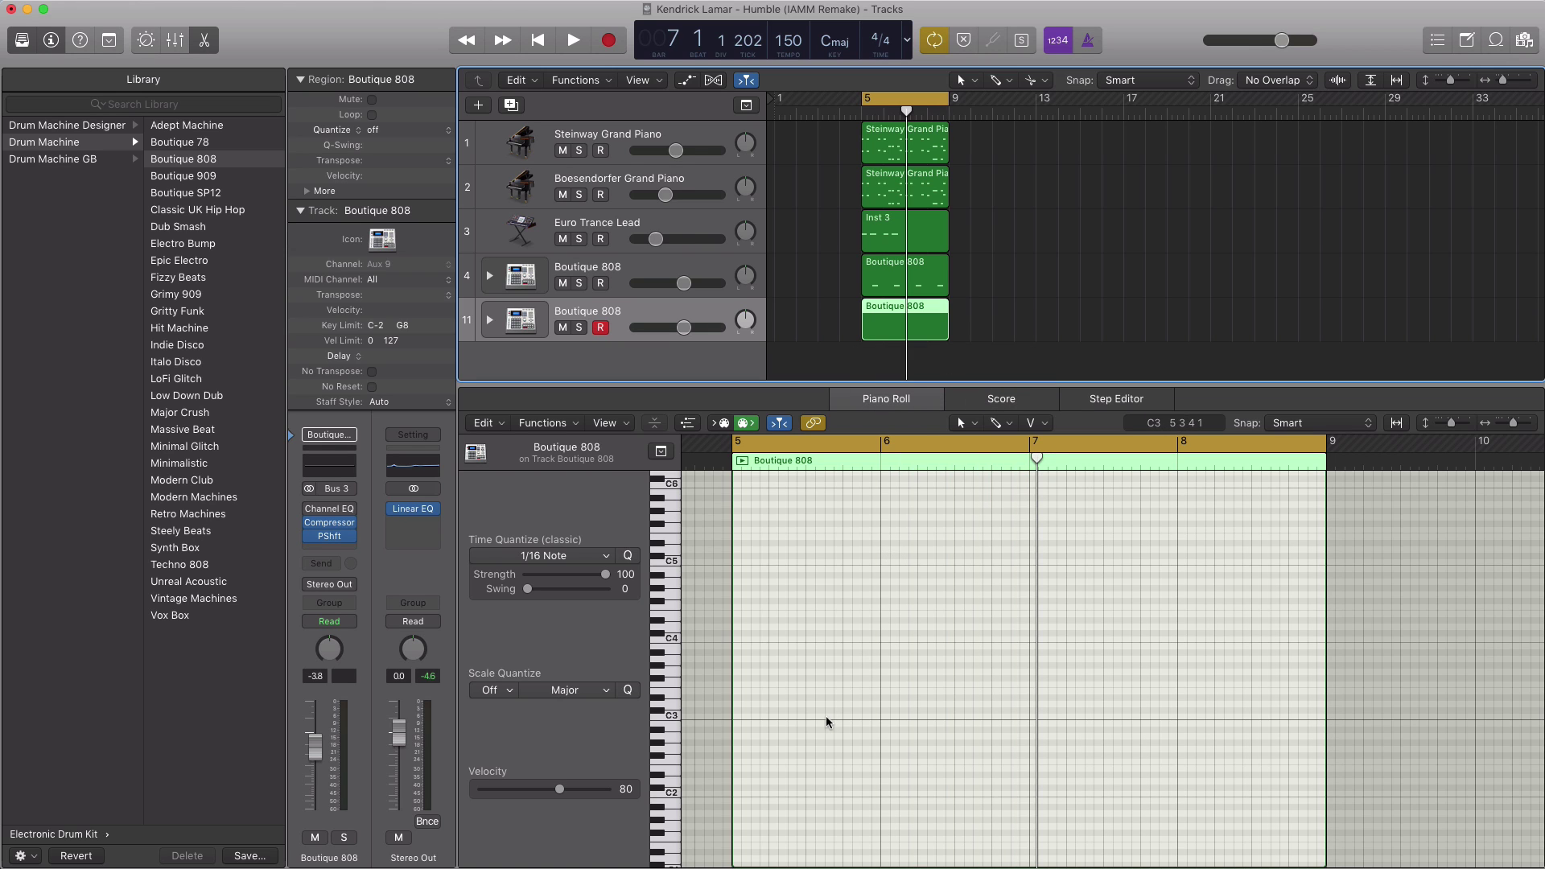
Step: Place A#2 notes on beat 2 of bars 5 and 7 in the second Boutique 808 region, auditioning the loop
key("space")
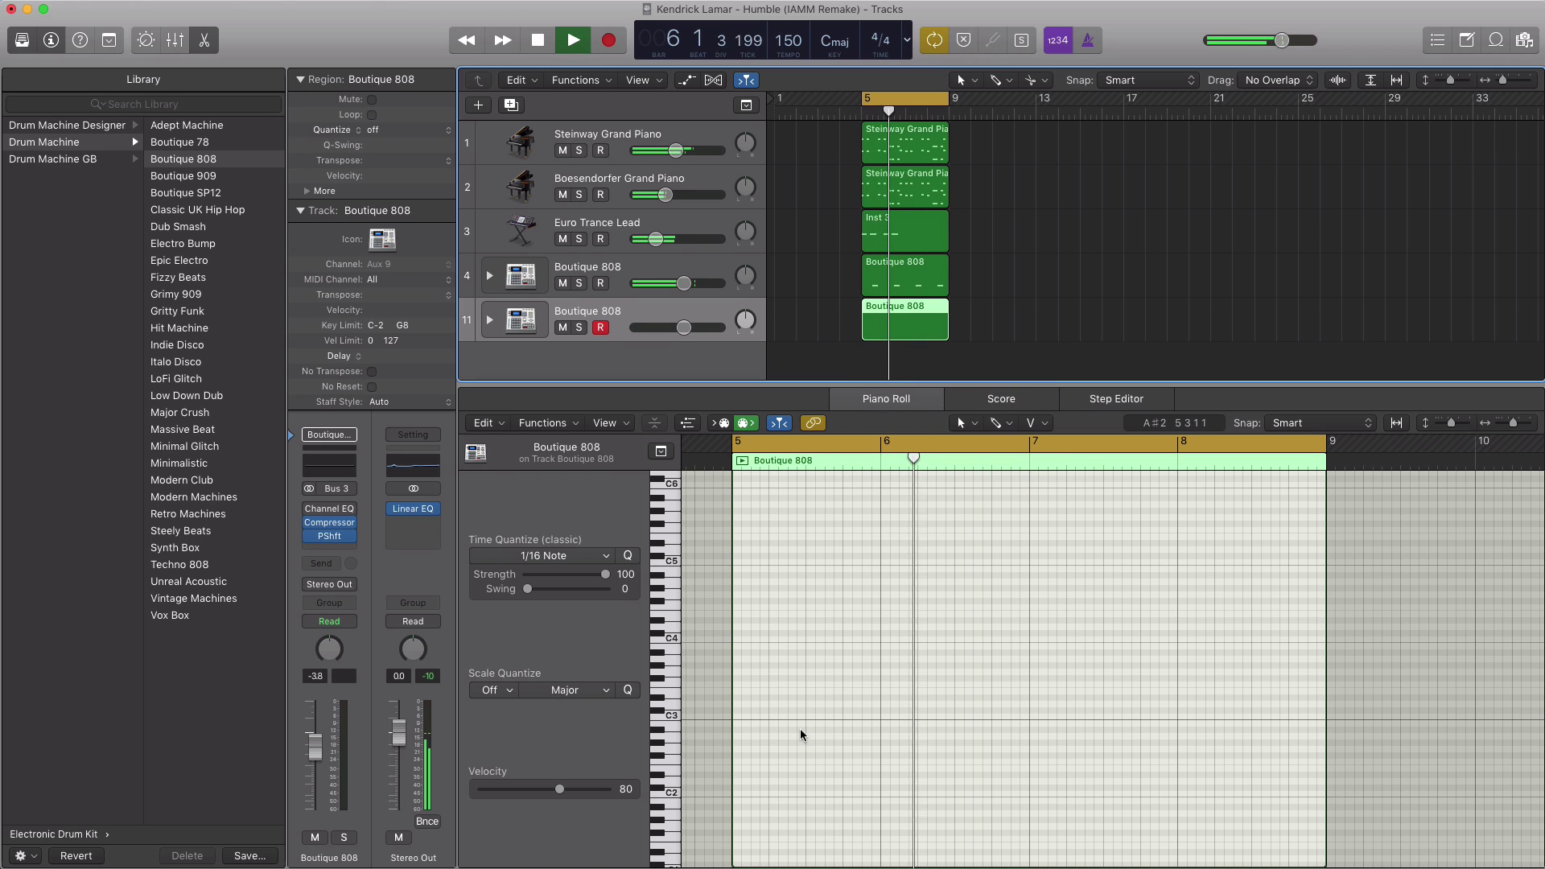
key("space")
left_click(777, 730, "super")
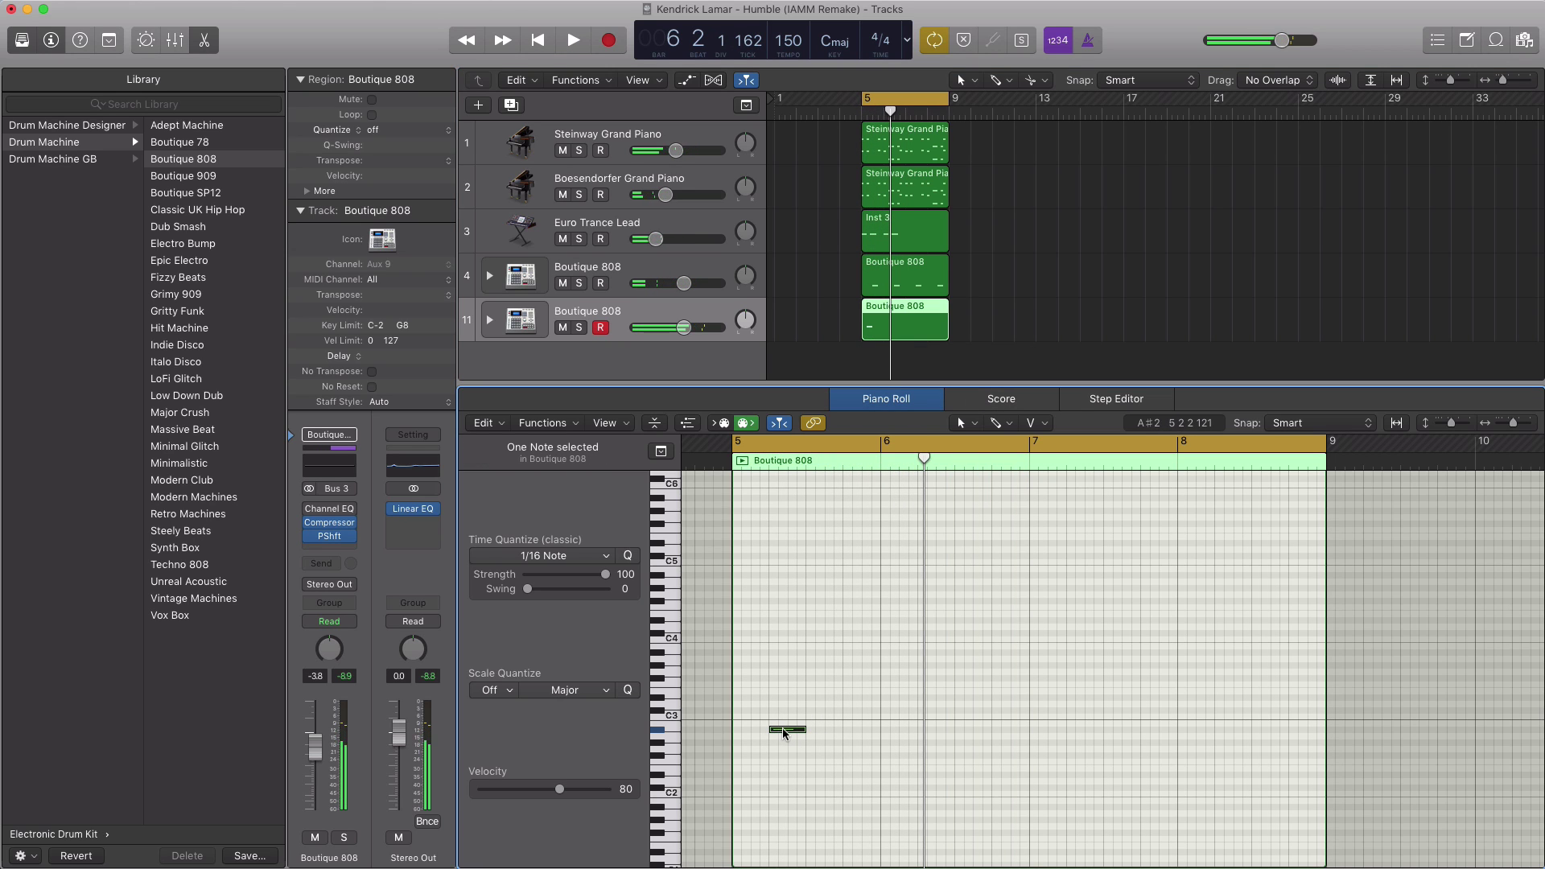
key("space")
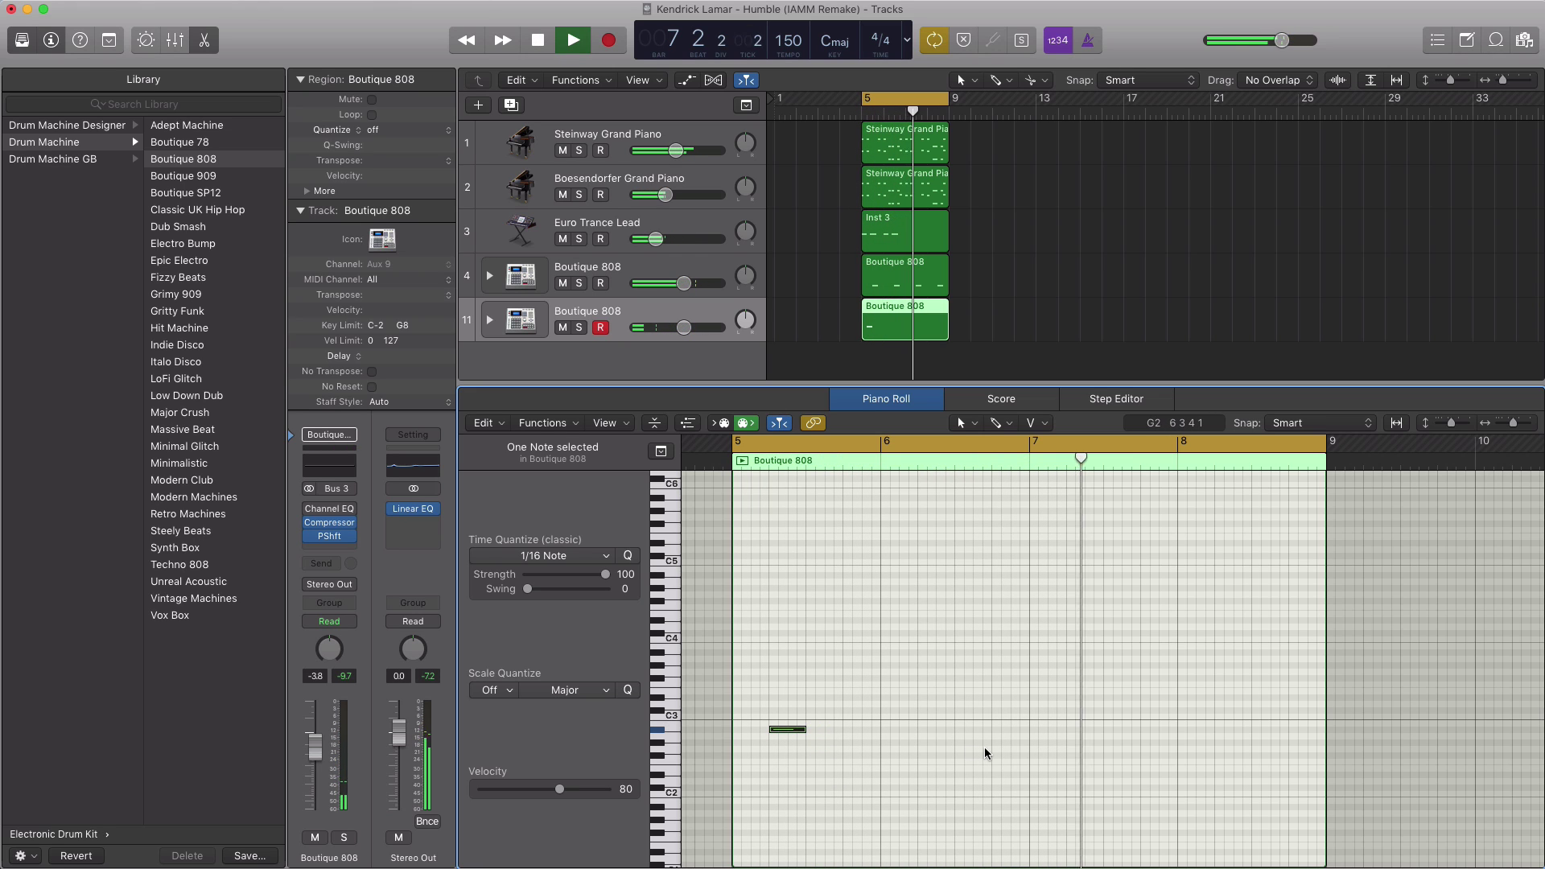
key("space")
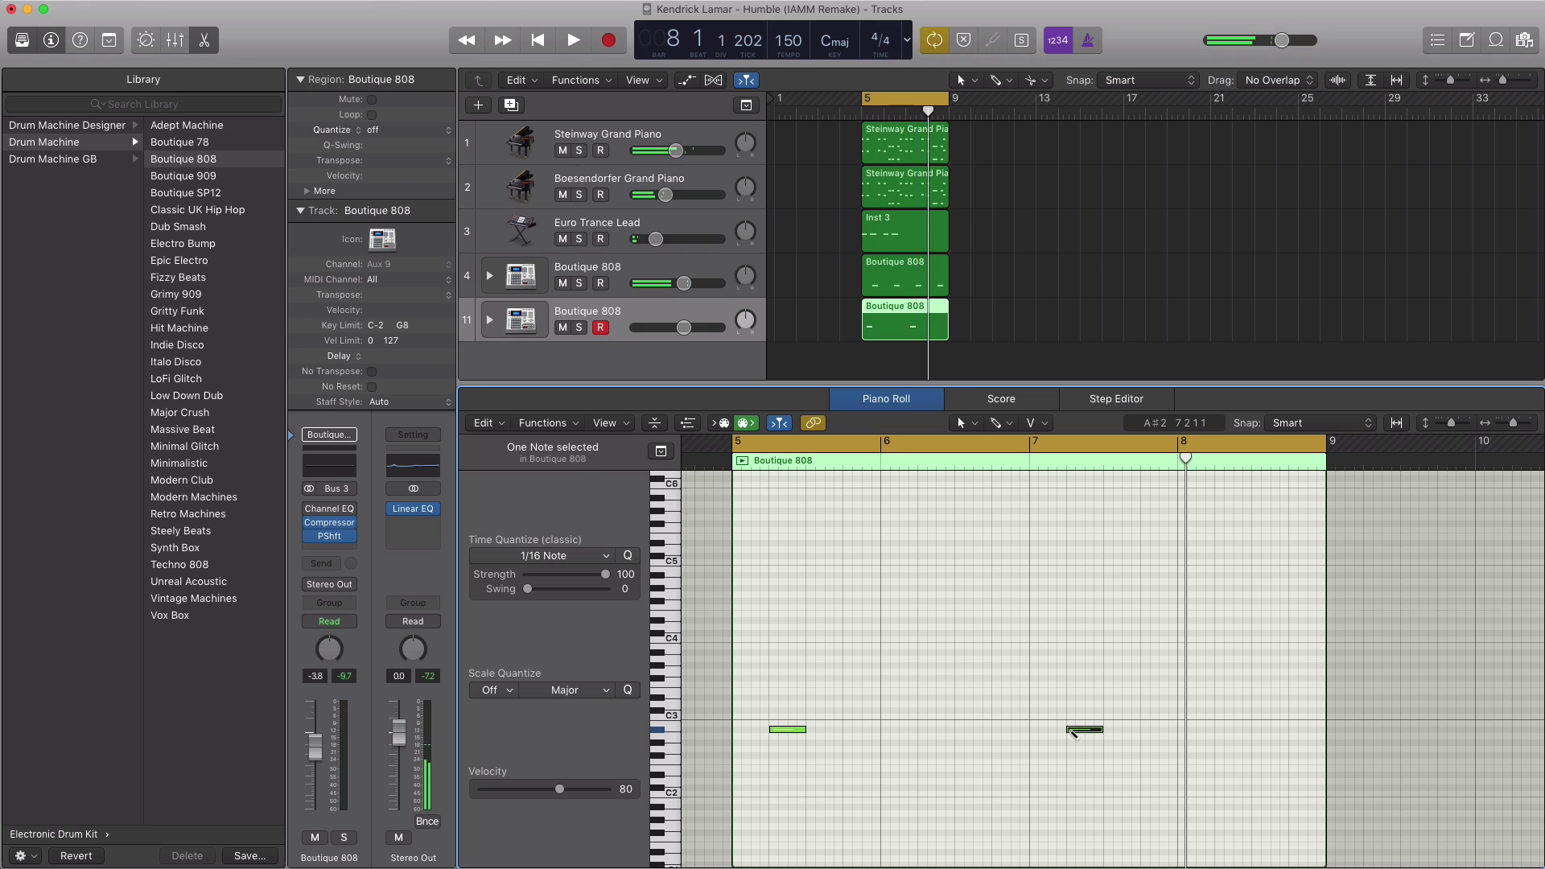
Step: Lower the second Boutique 808 track's volume to about -15 dB while listening to the loop
key("space")
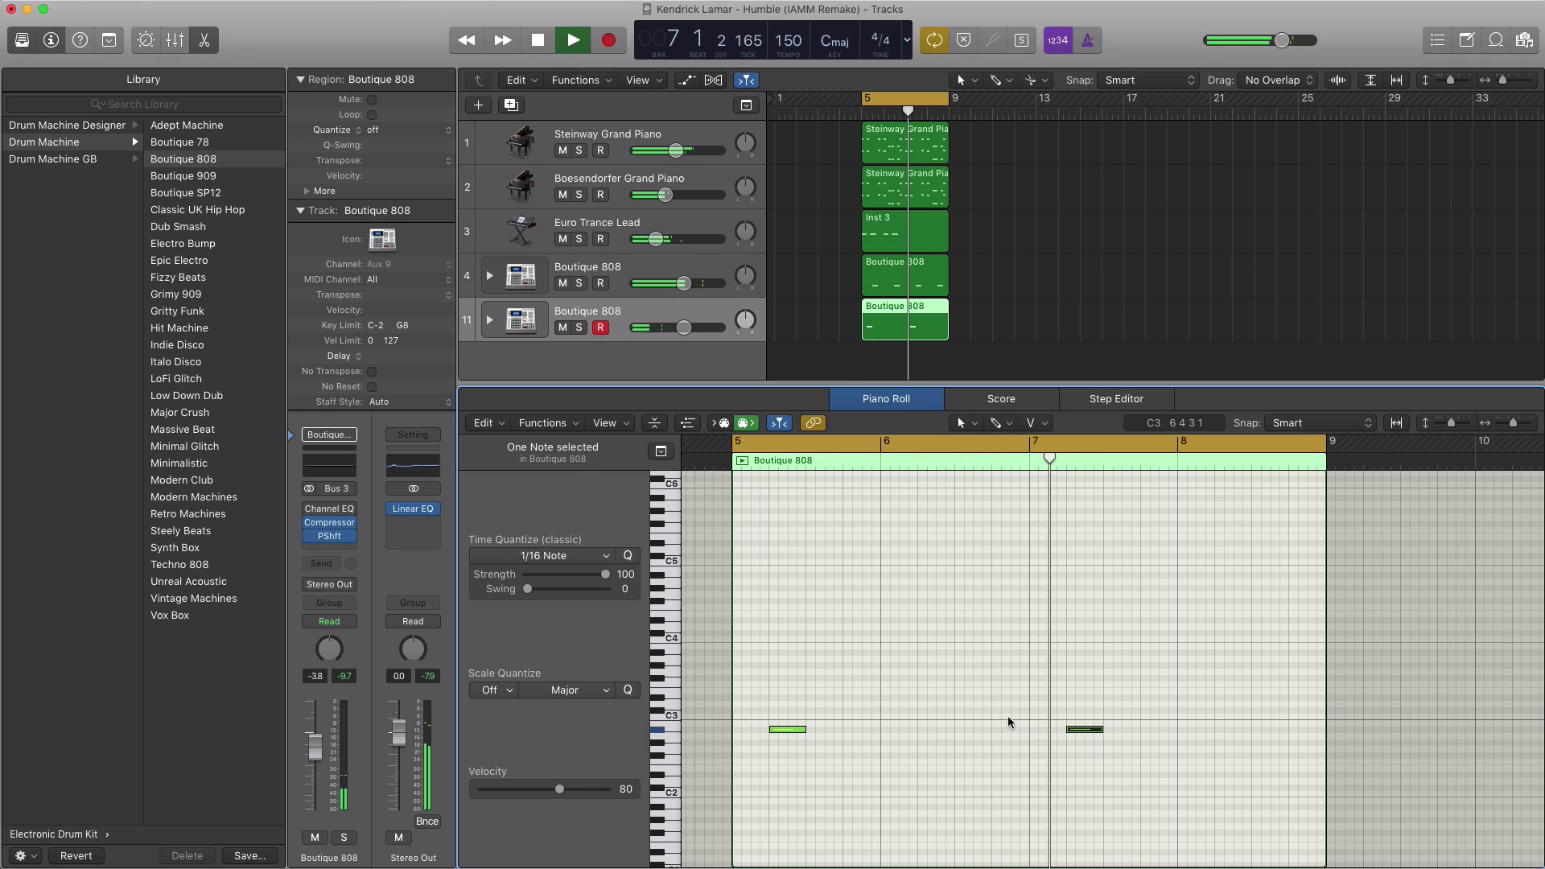
left_click_drag(683, 336, 676, 336)
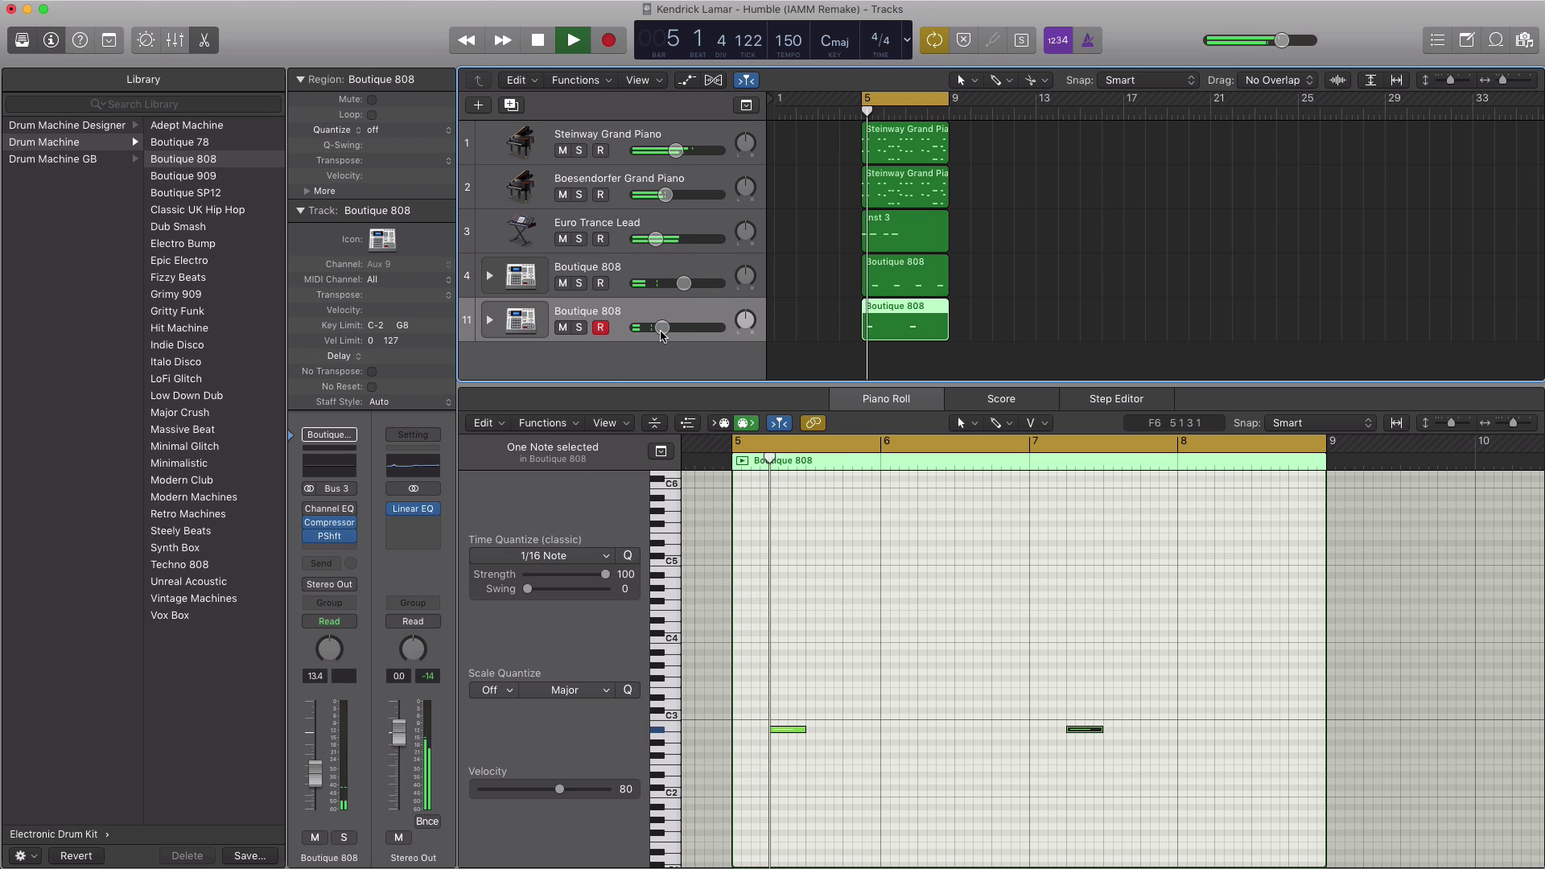
left_click_drag(659, 335, 665, 338)
key("space")
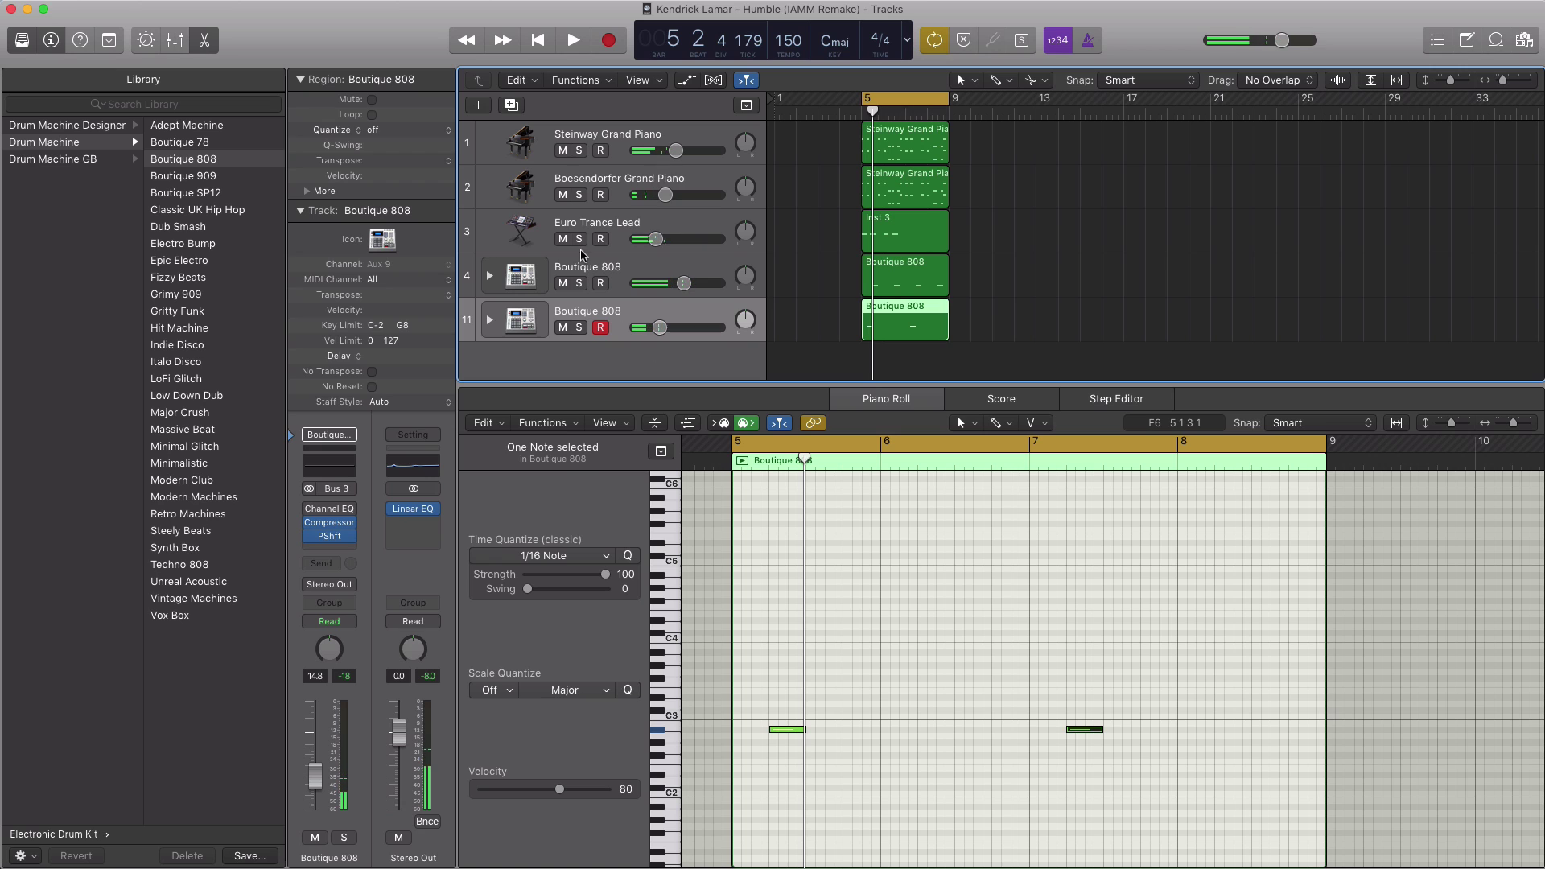
Step: Duplicate the second Boutique 808 track and create an empty region spanning bars 5 to 9 on the copy
left_click(512, 106)
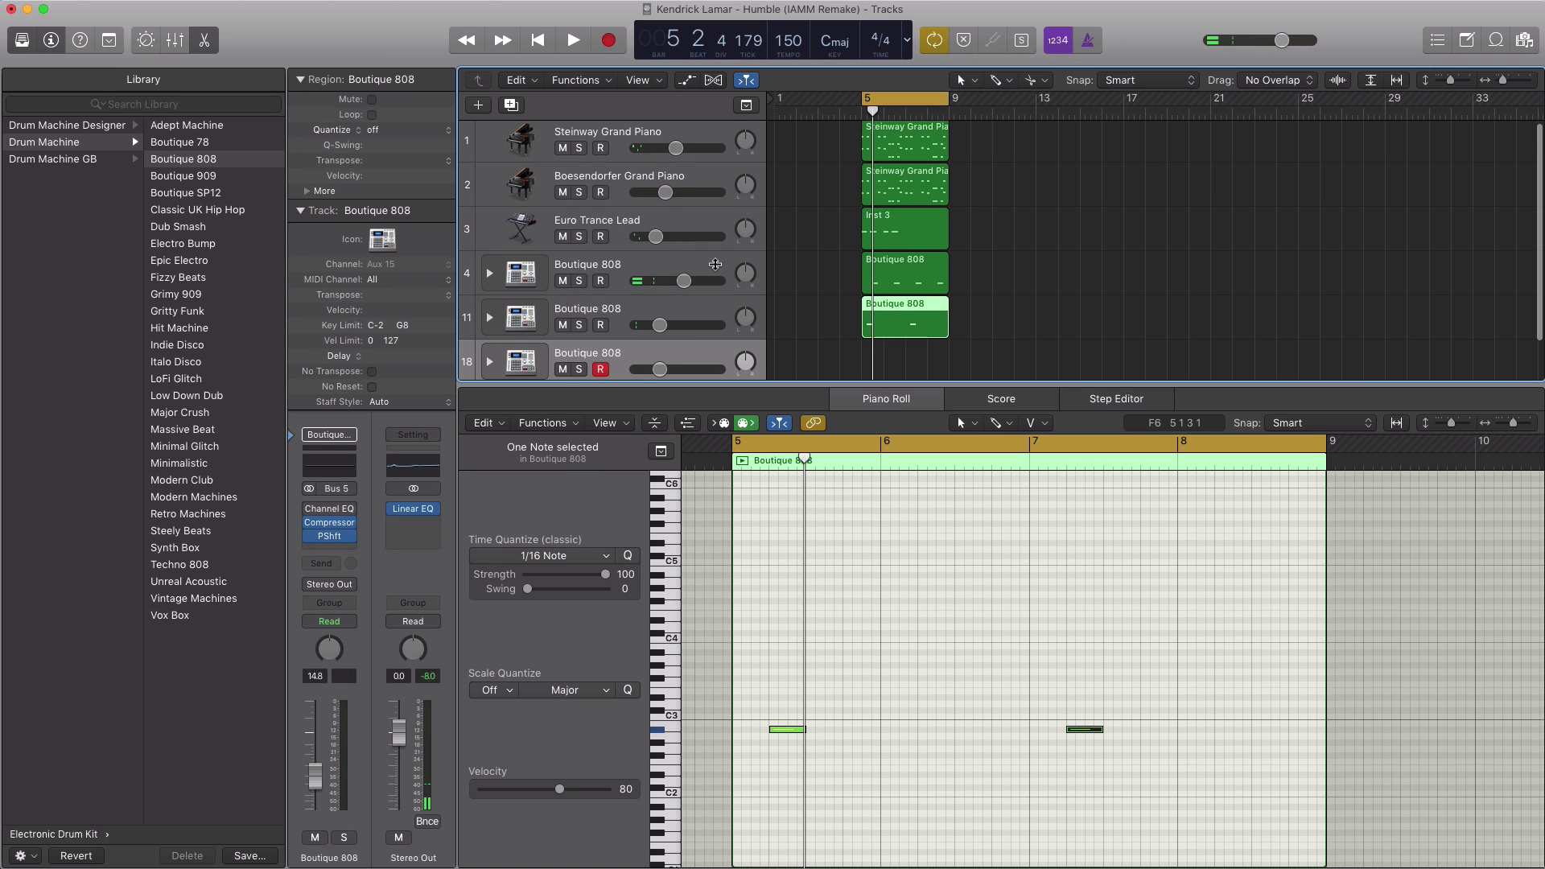
left_click(870, 340)
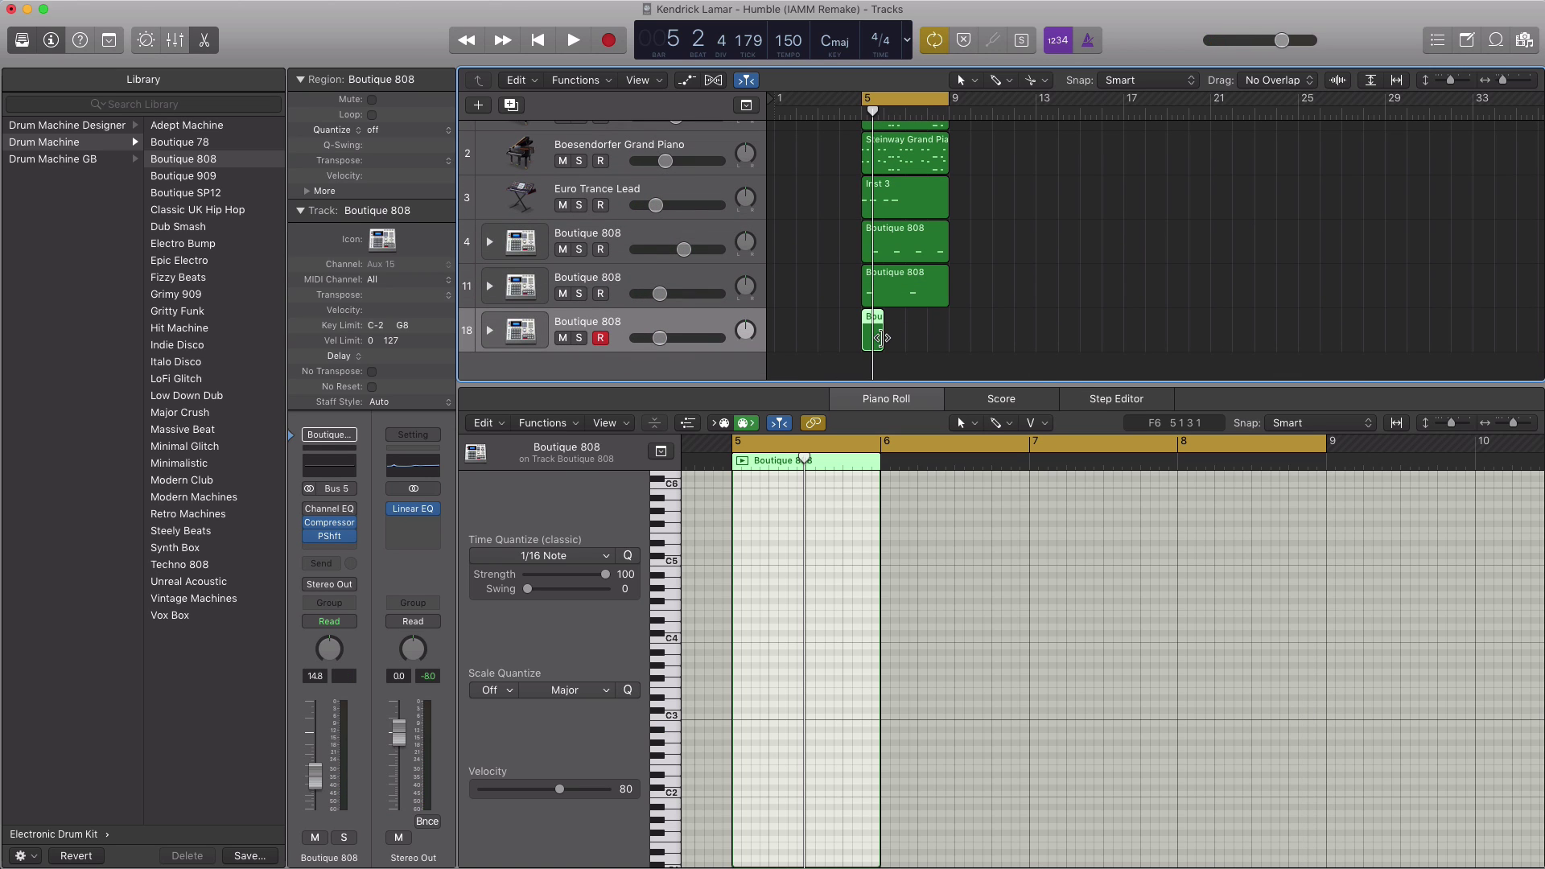
left_click_drag(880, 338, 946, 338)
key("space")
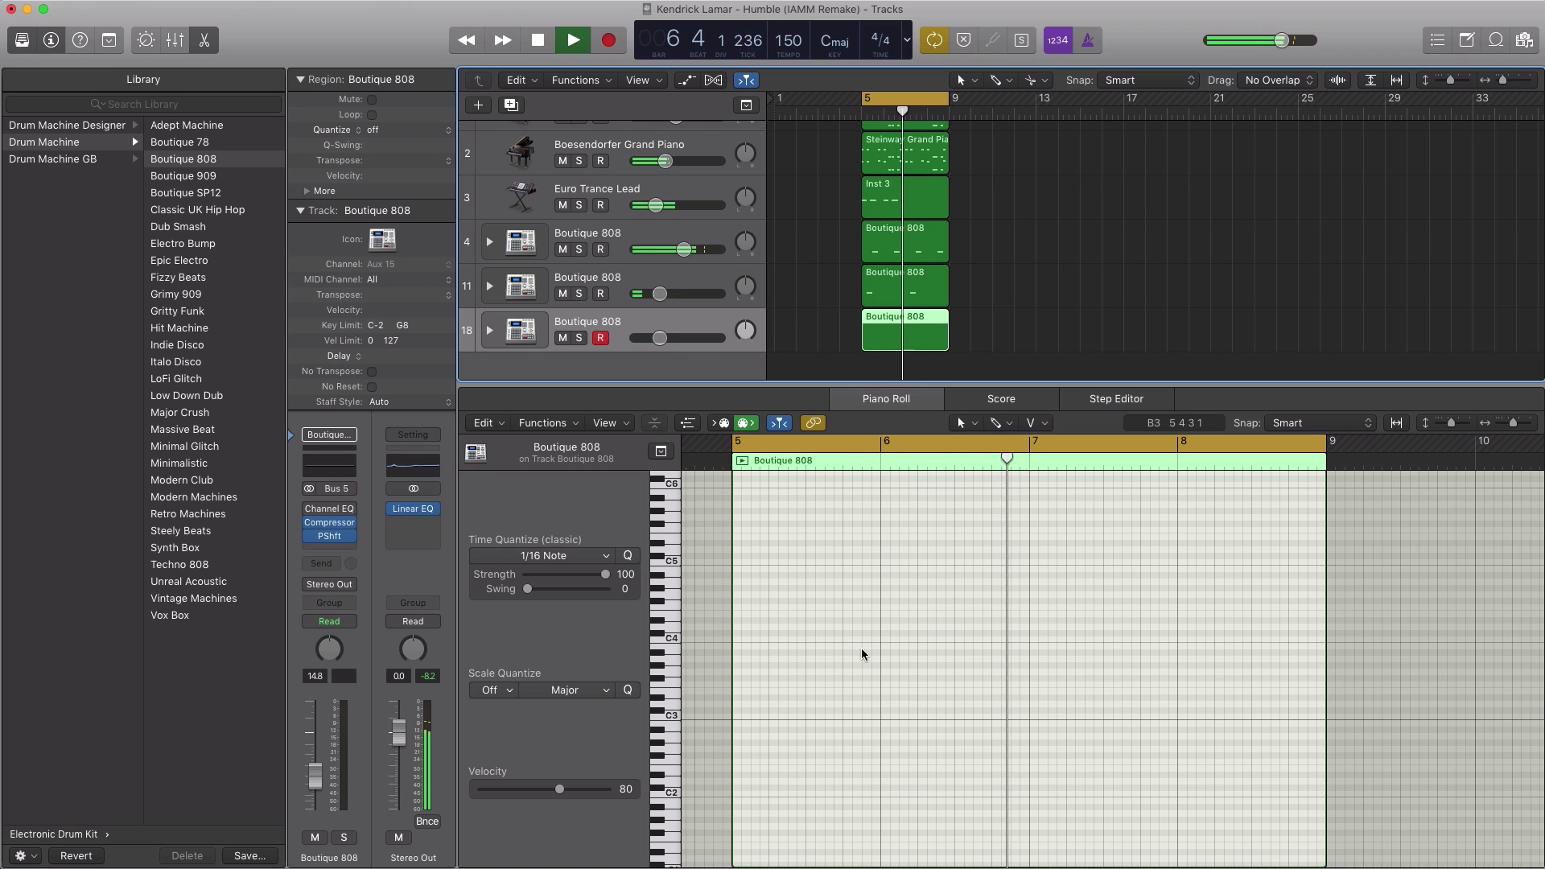
Step: Add a note near the start of bar 6 in the third Boutique 808 region and move it to pitch F#2
scroll(861, 649, "down", 2)
key("space")
left_click(901, 763, "super")
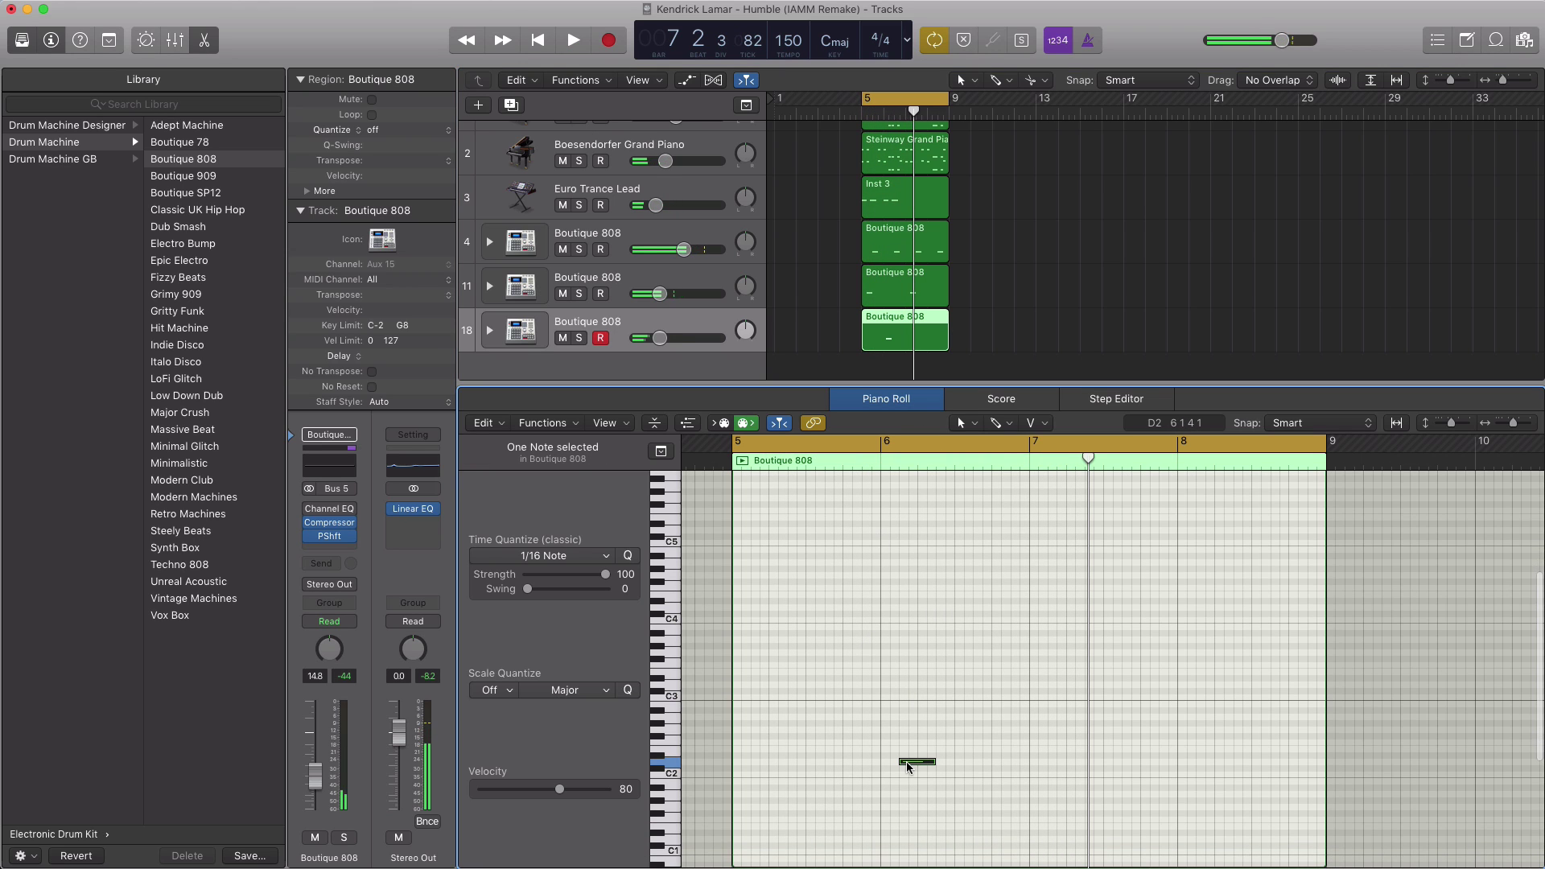
left_click_drag(908, 767, 911, 740)
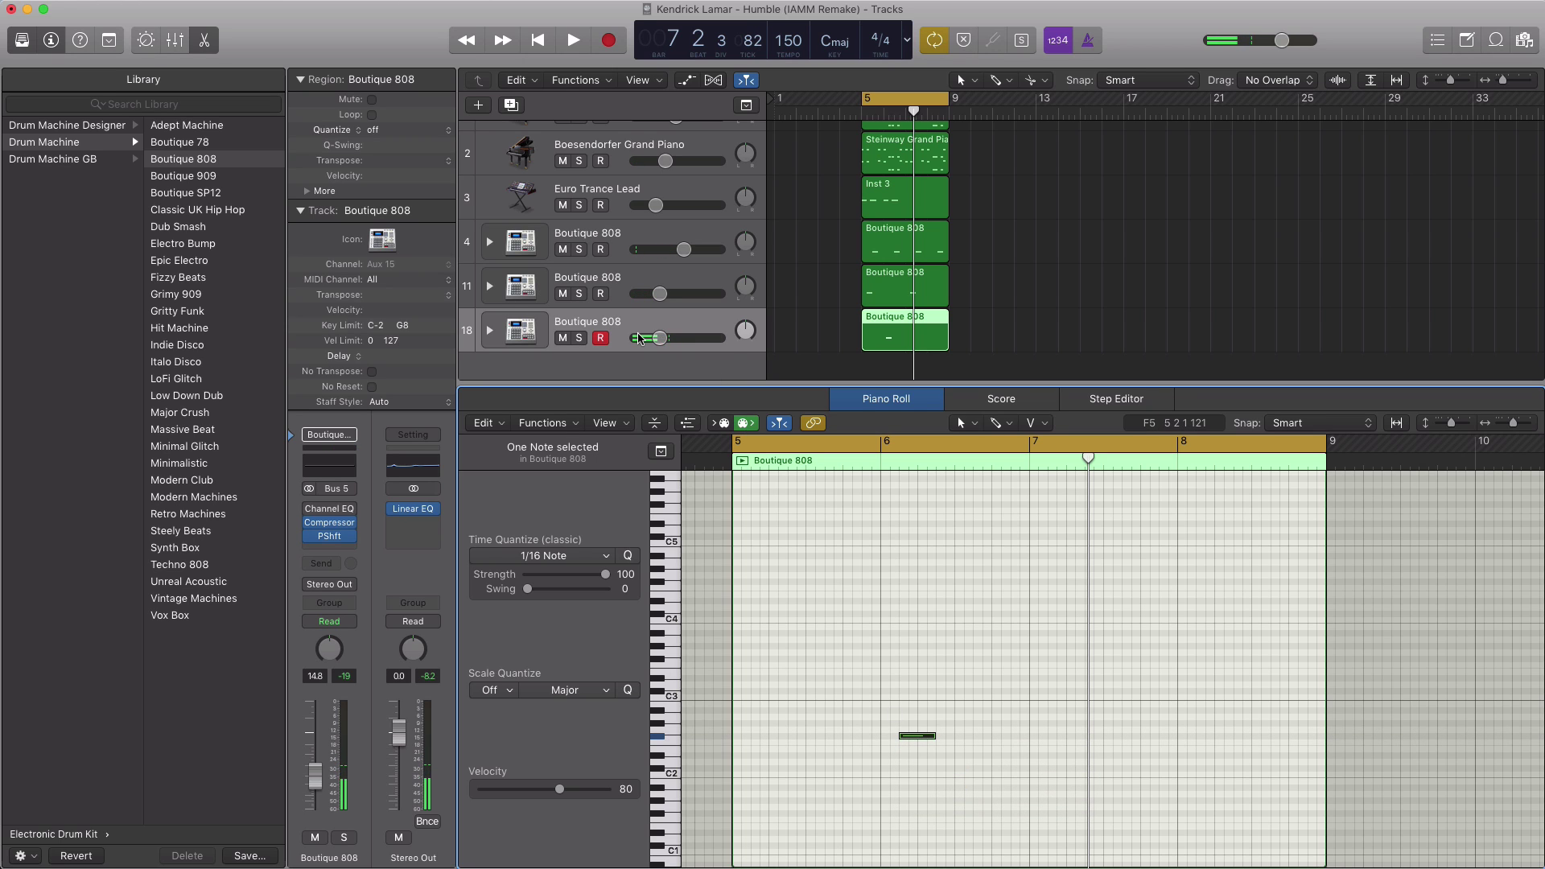
Step: Raise the third Boutique 808 track's volume to -4.6 dB and audition the loop
left_click_drag(660, 344, 682, 344)
key("space")
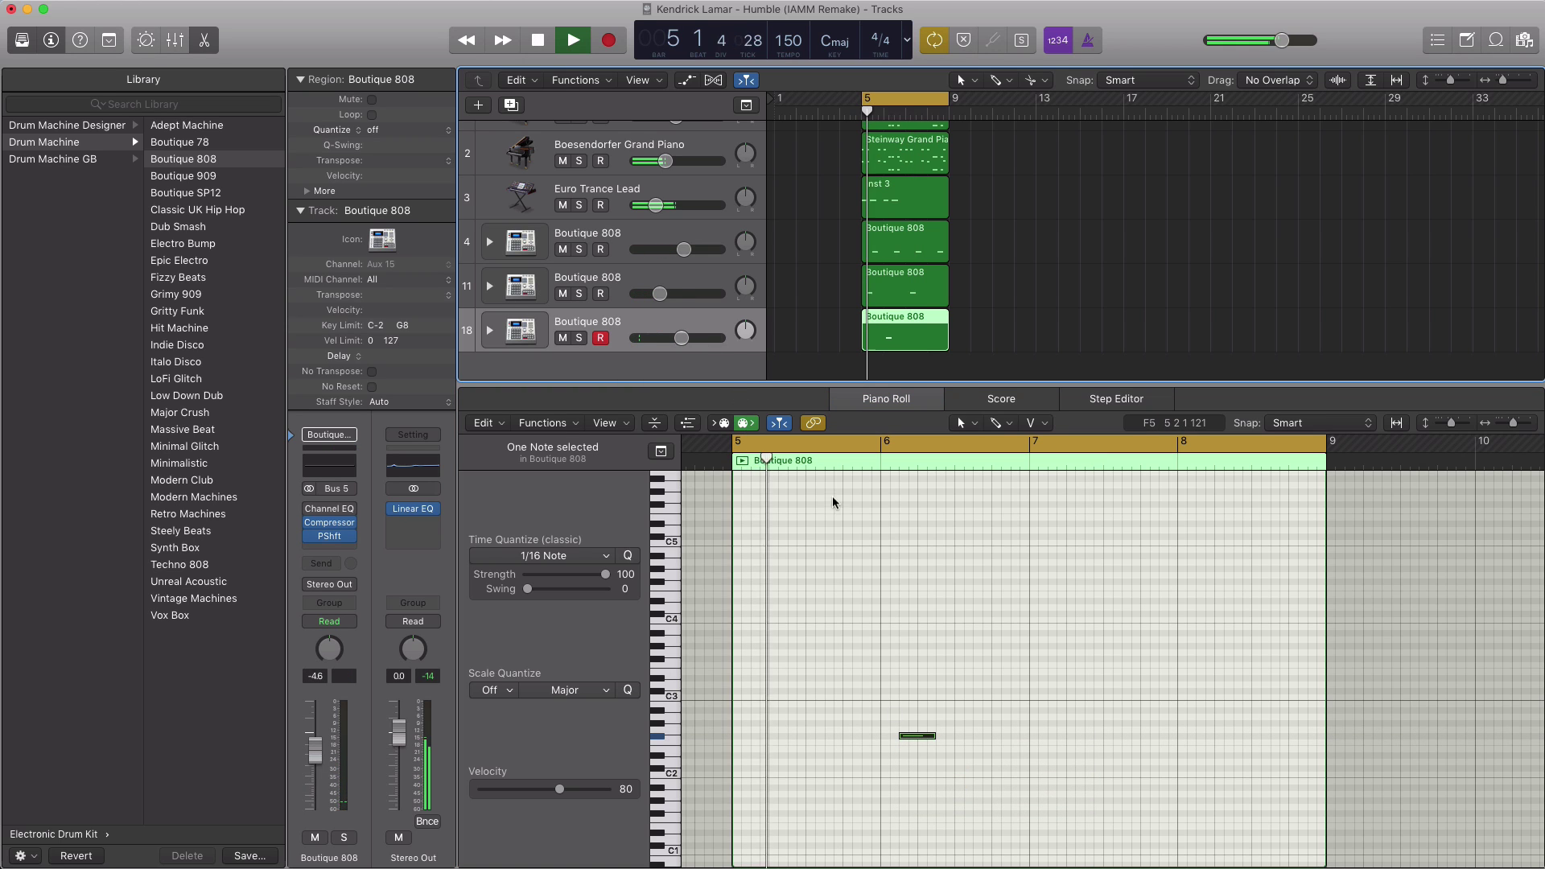
key("space")
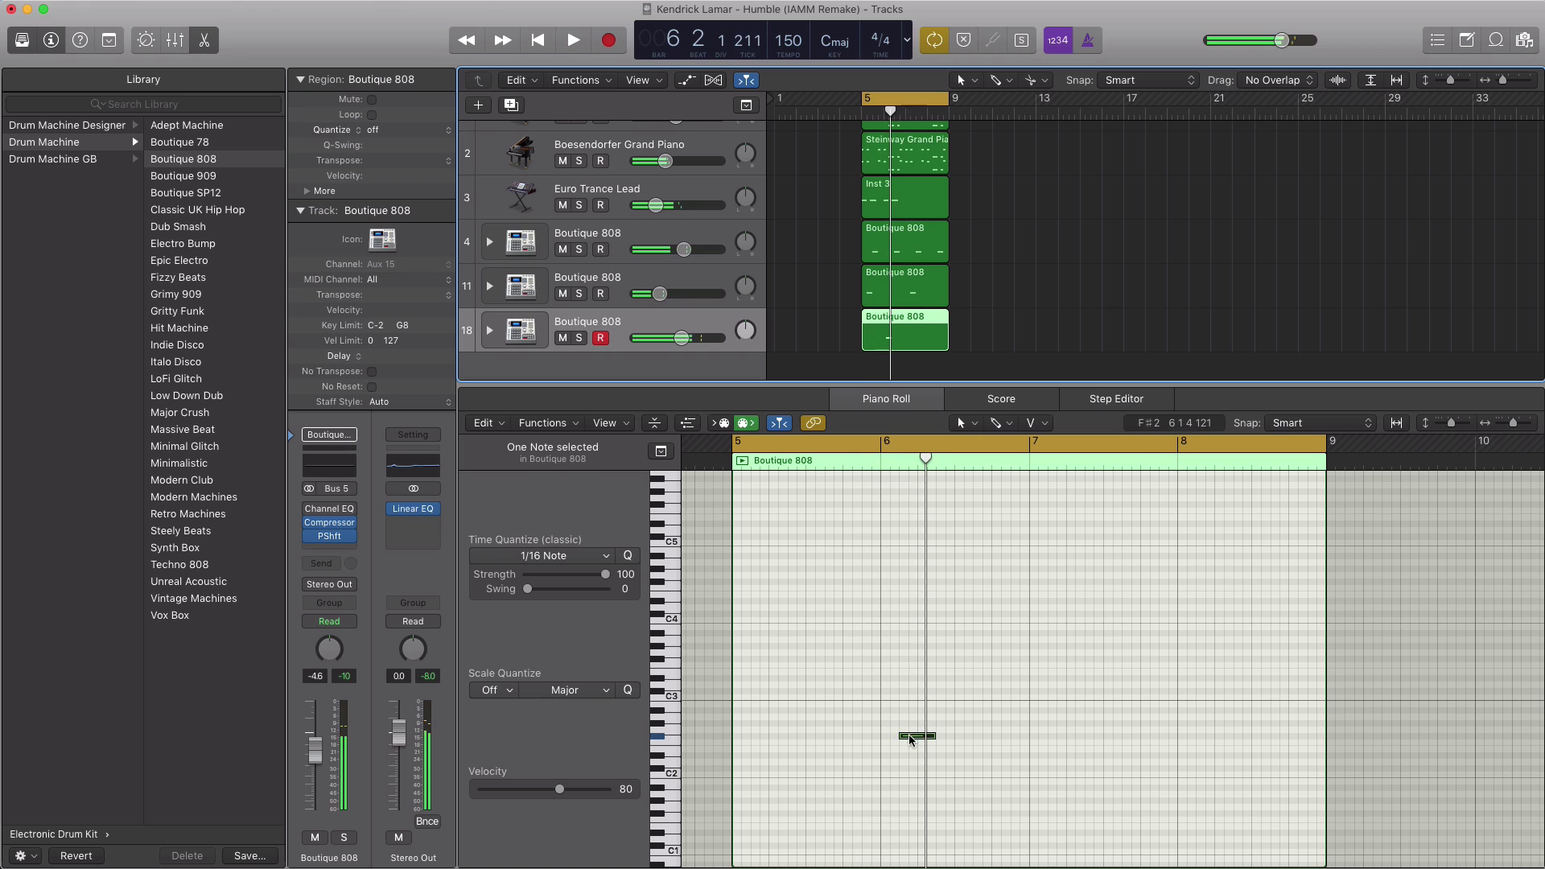
Step: Move the F#2 note to late bar 5 as a sixteenth and add eight more short F#2 notes through bar 6, auditioning the loop
left_click_drag(926, 735, 869, 736)
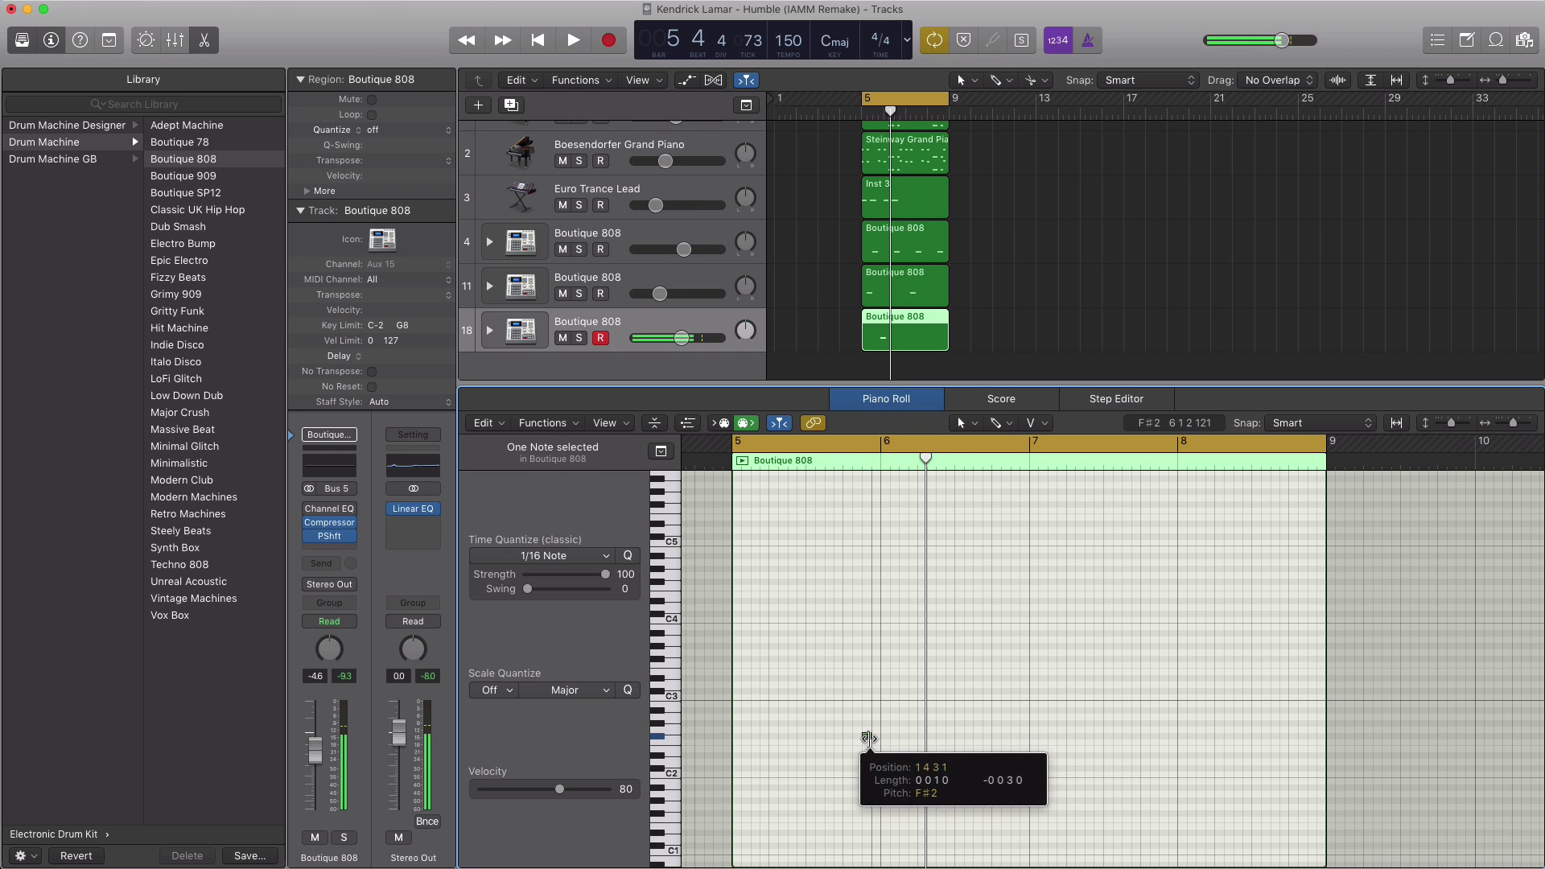
key("space")
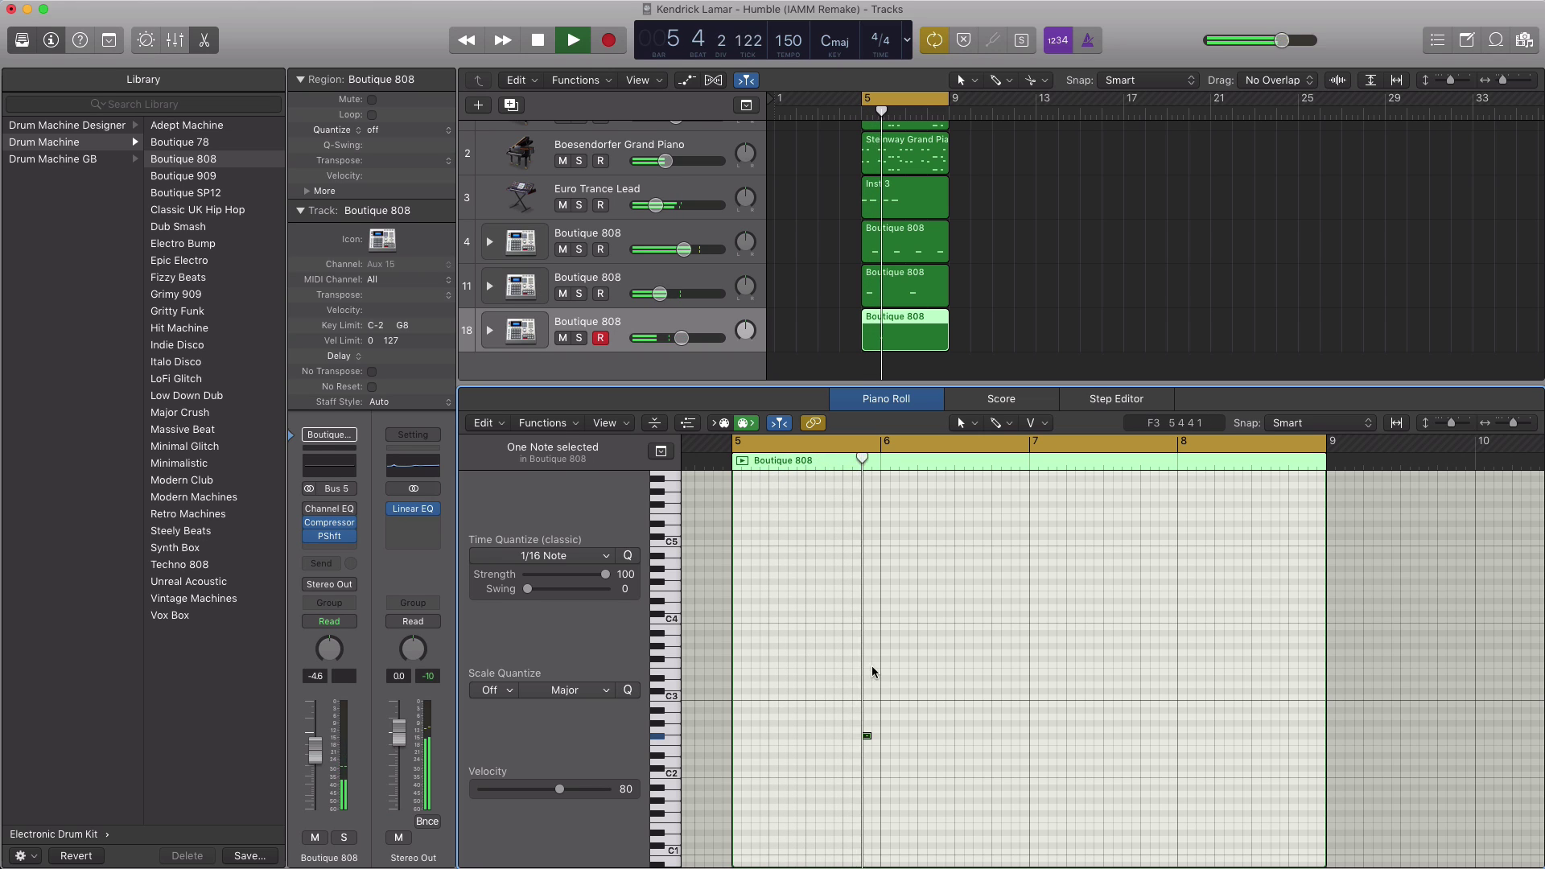
key("space")
key("space")
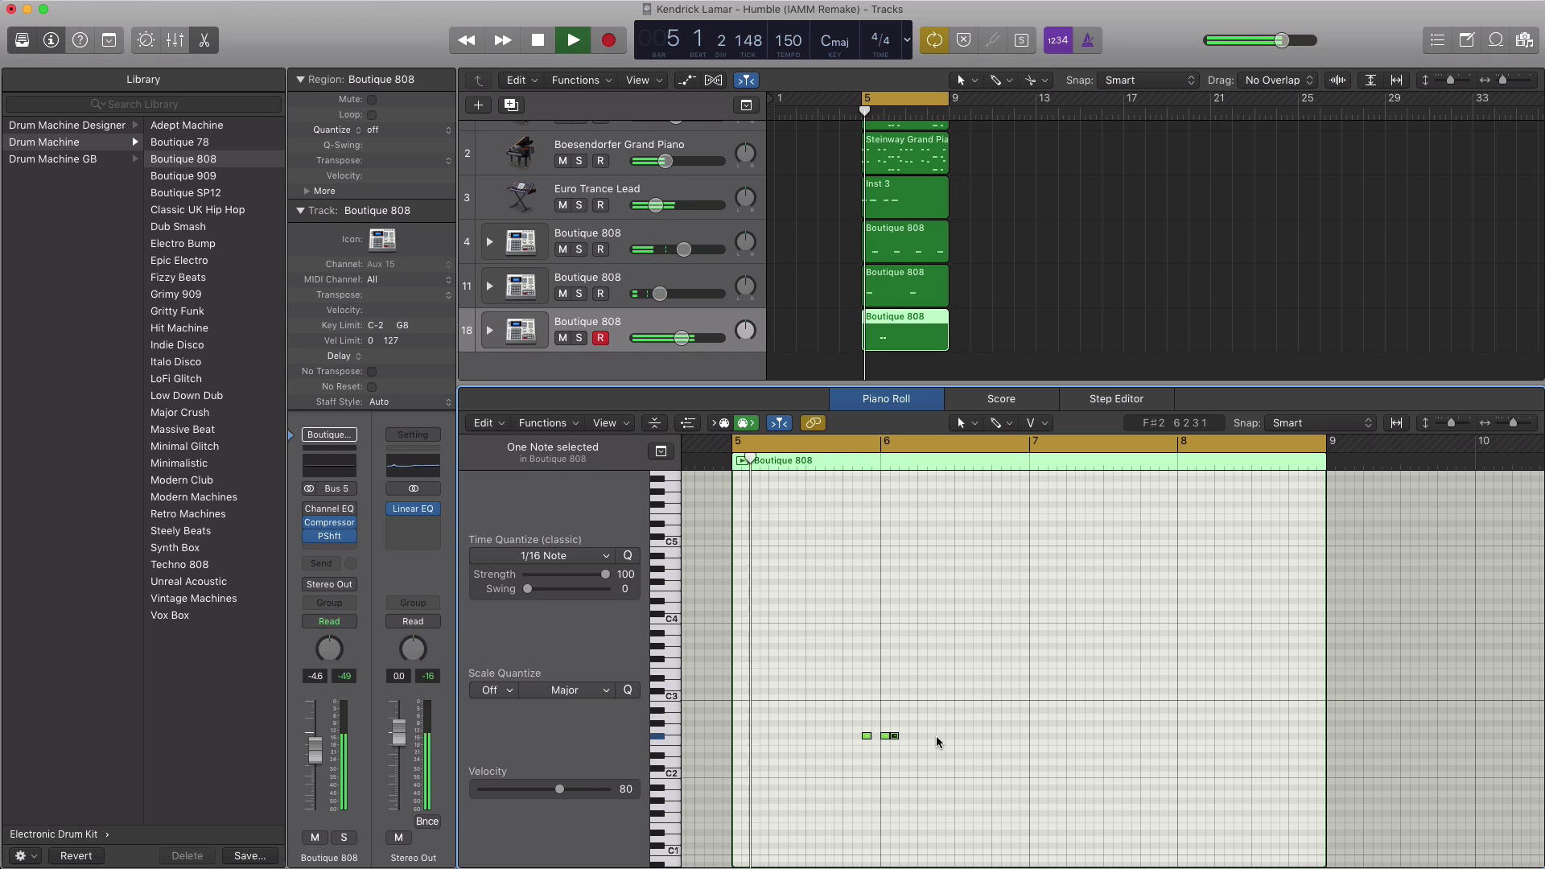
key("space")
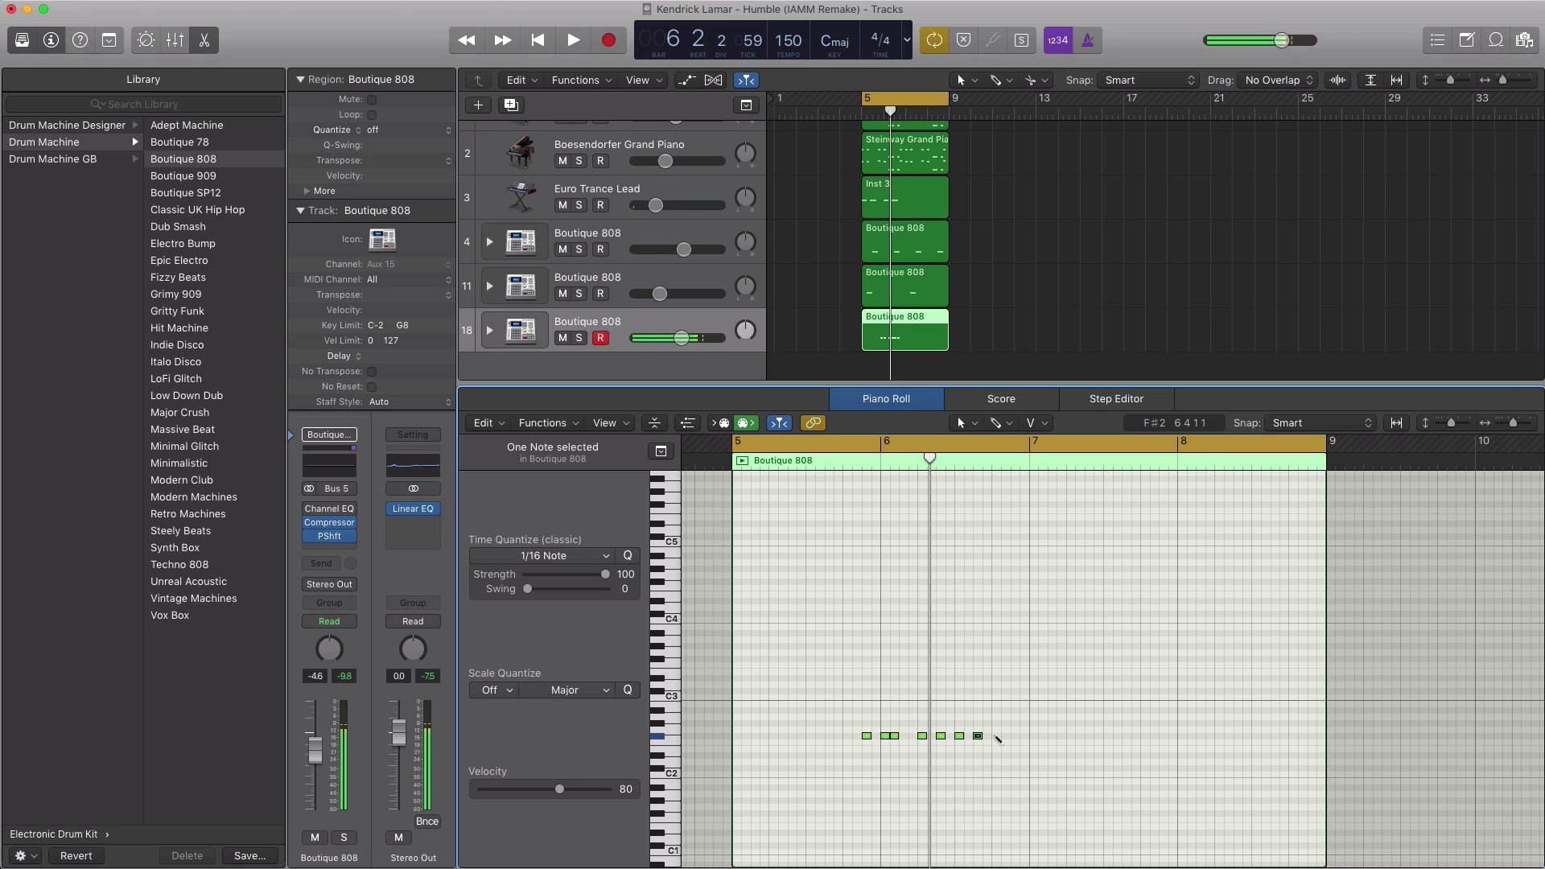
key("space")
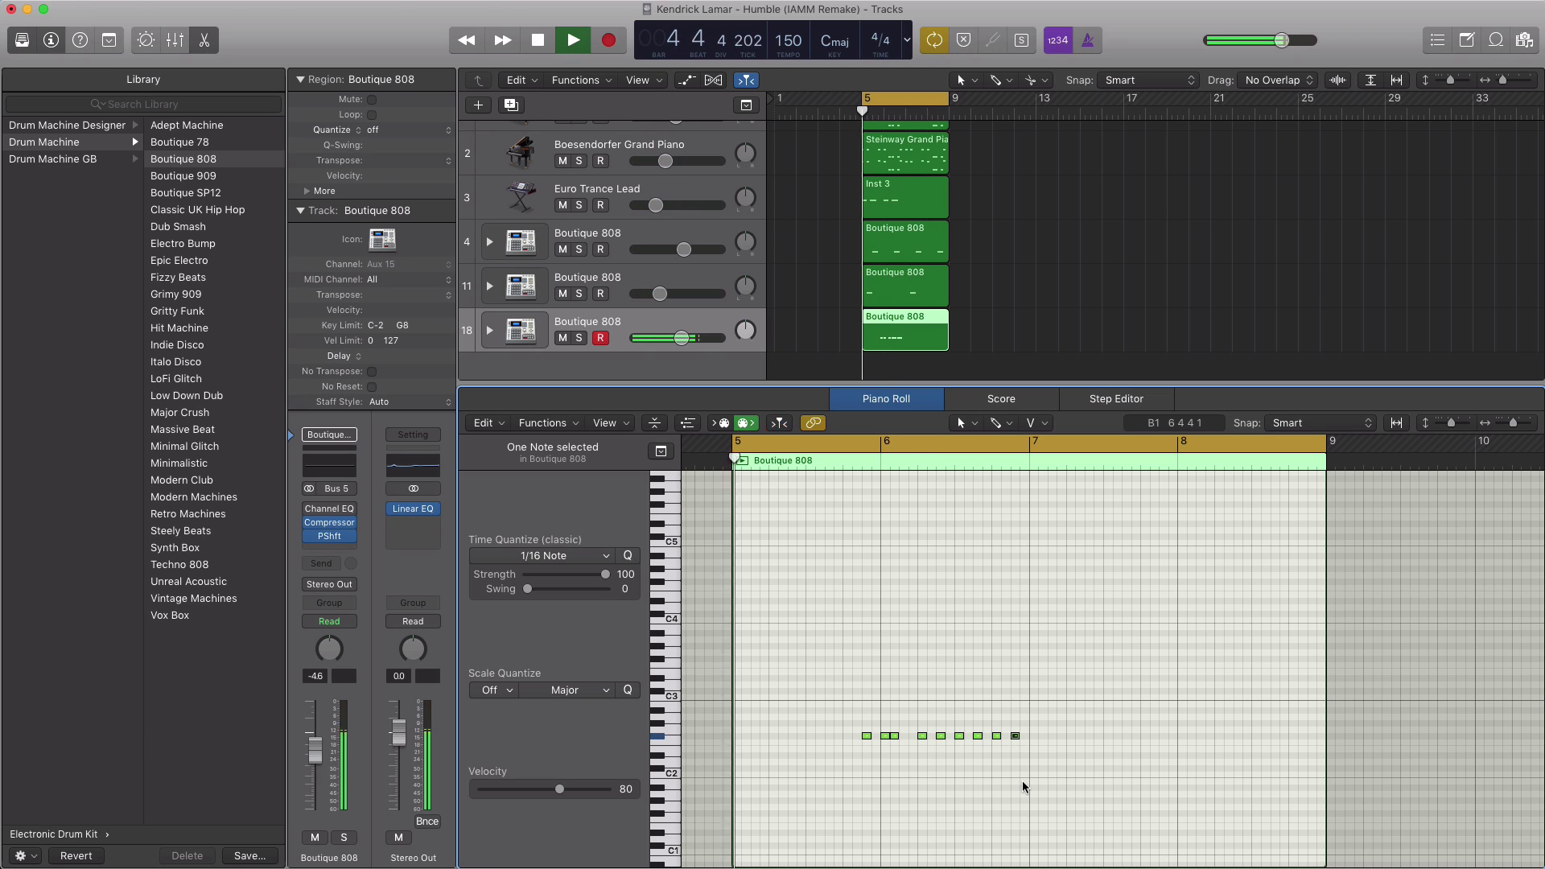
Step: Copy the nine F#2 notes two bars on to late bar 7 through bar 8, and lower the third Boutique 808 track to -8.6 dB
left_click(921, 800)
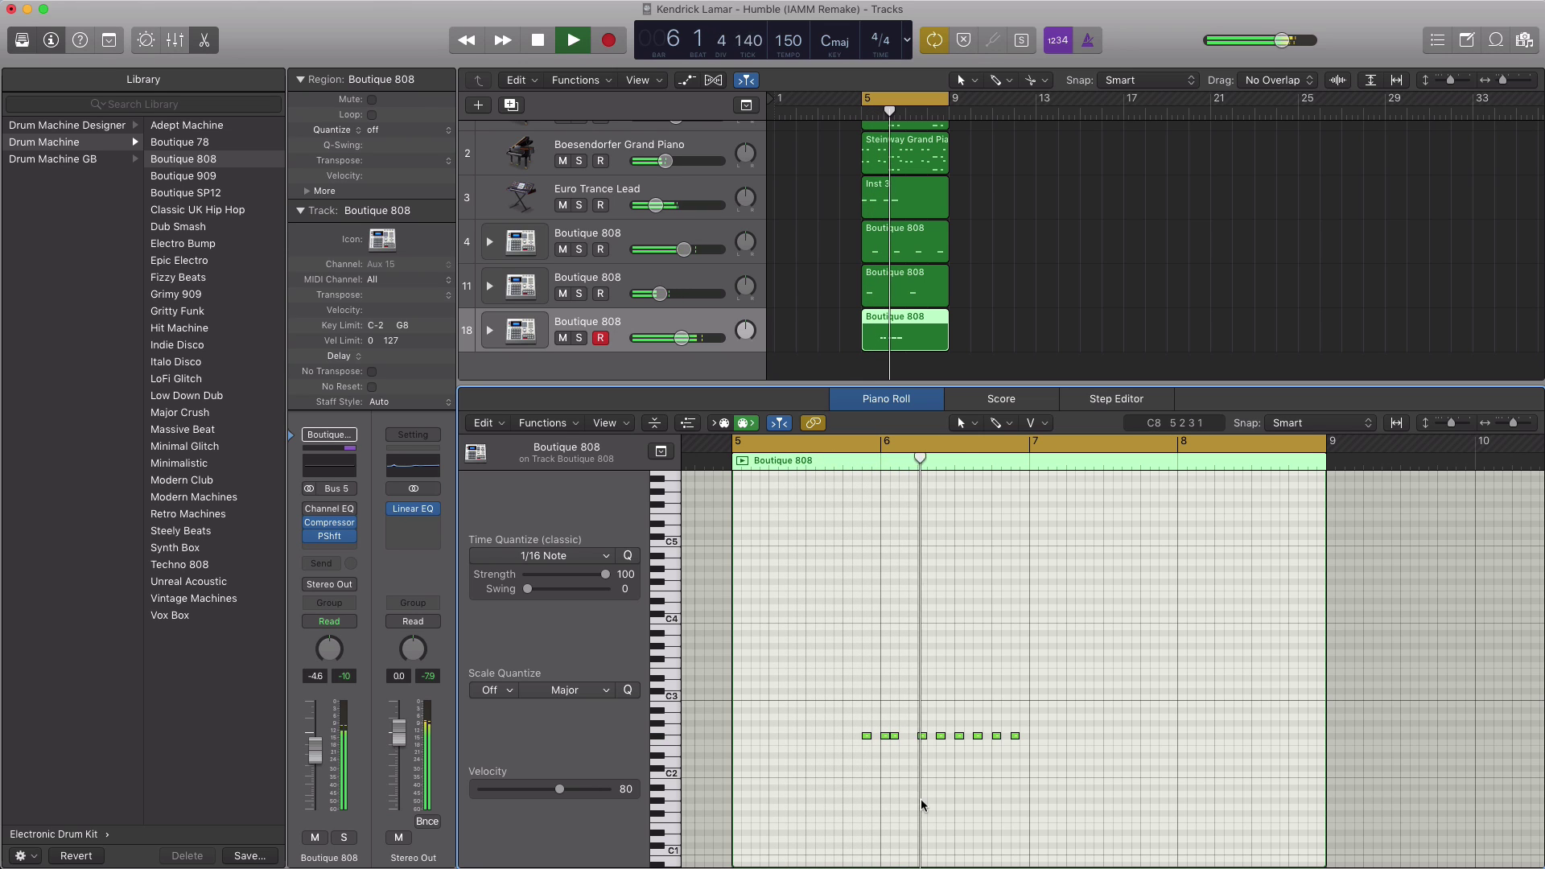
key("space")
left_click_drag(1044, 763, 1165, 740)
key("space")
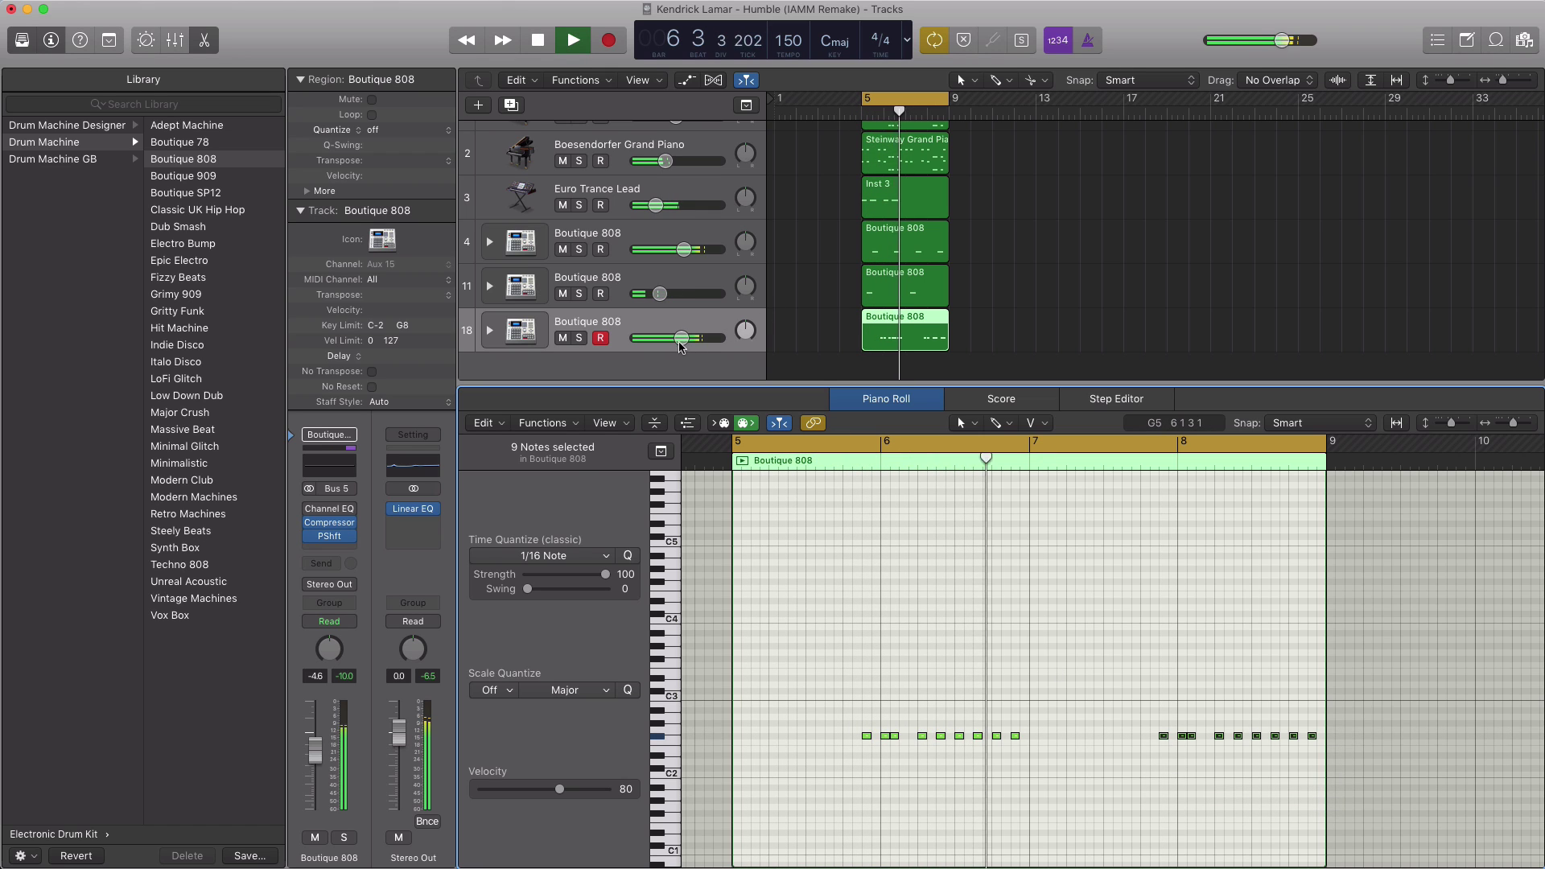
left_click_drag(681, 337, 674, 342)
key("space")
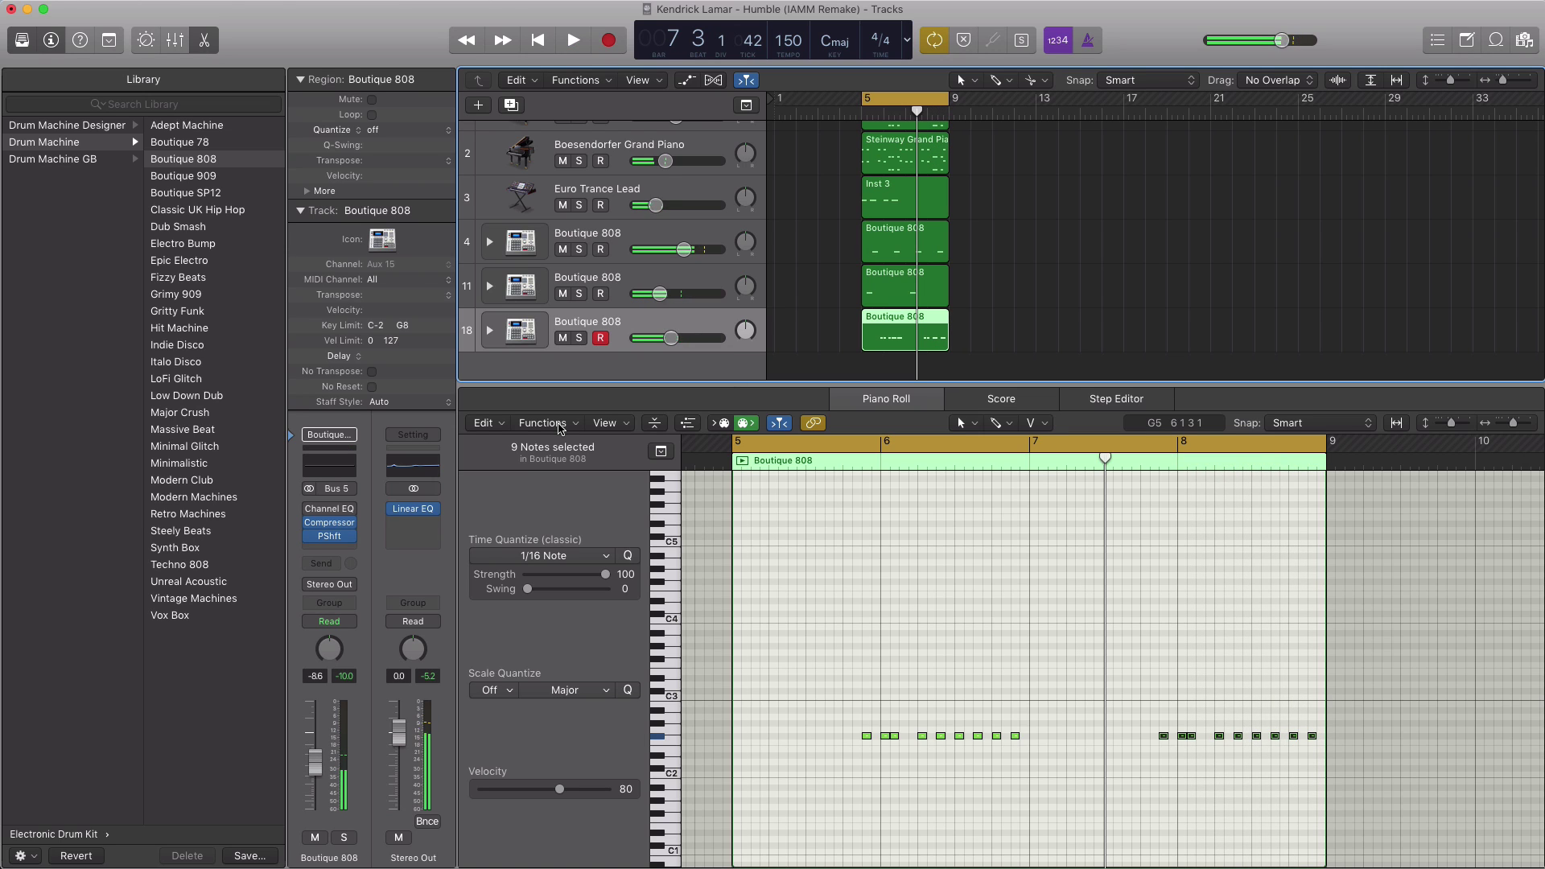
Step: Insert a stereo Sample Delay on the third Boutique 808 track and set Delay Left to 134 samples, auditioning the loop
left_click(348, 523)
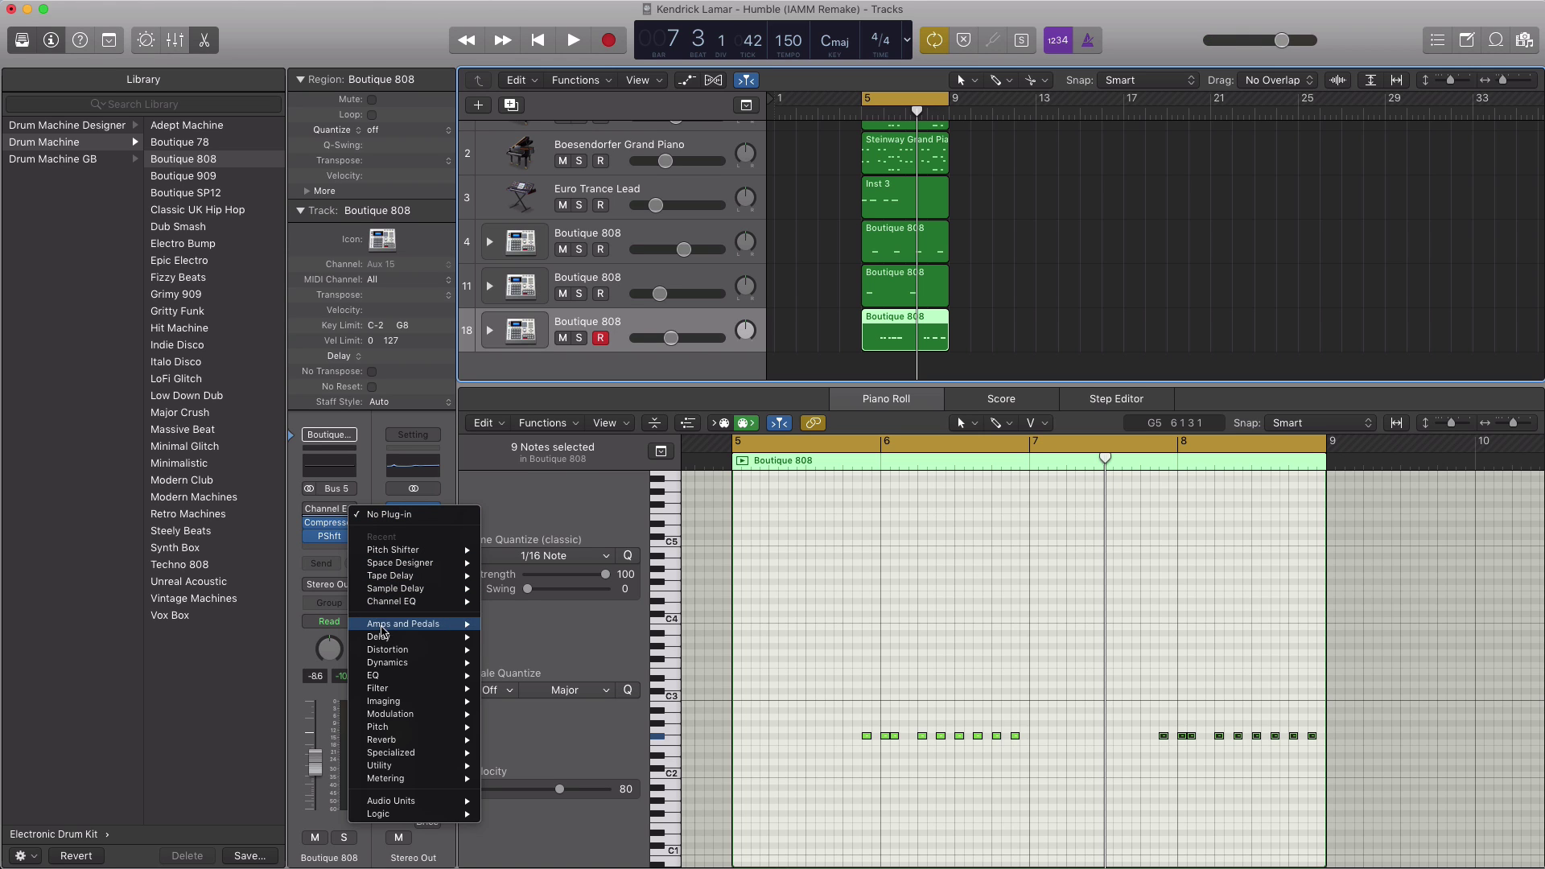
mouse_move(387, 640)
mouse_move(576, 680)
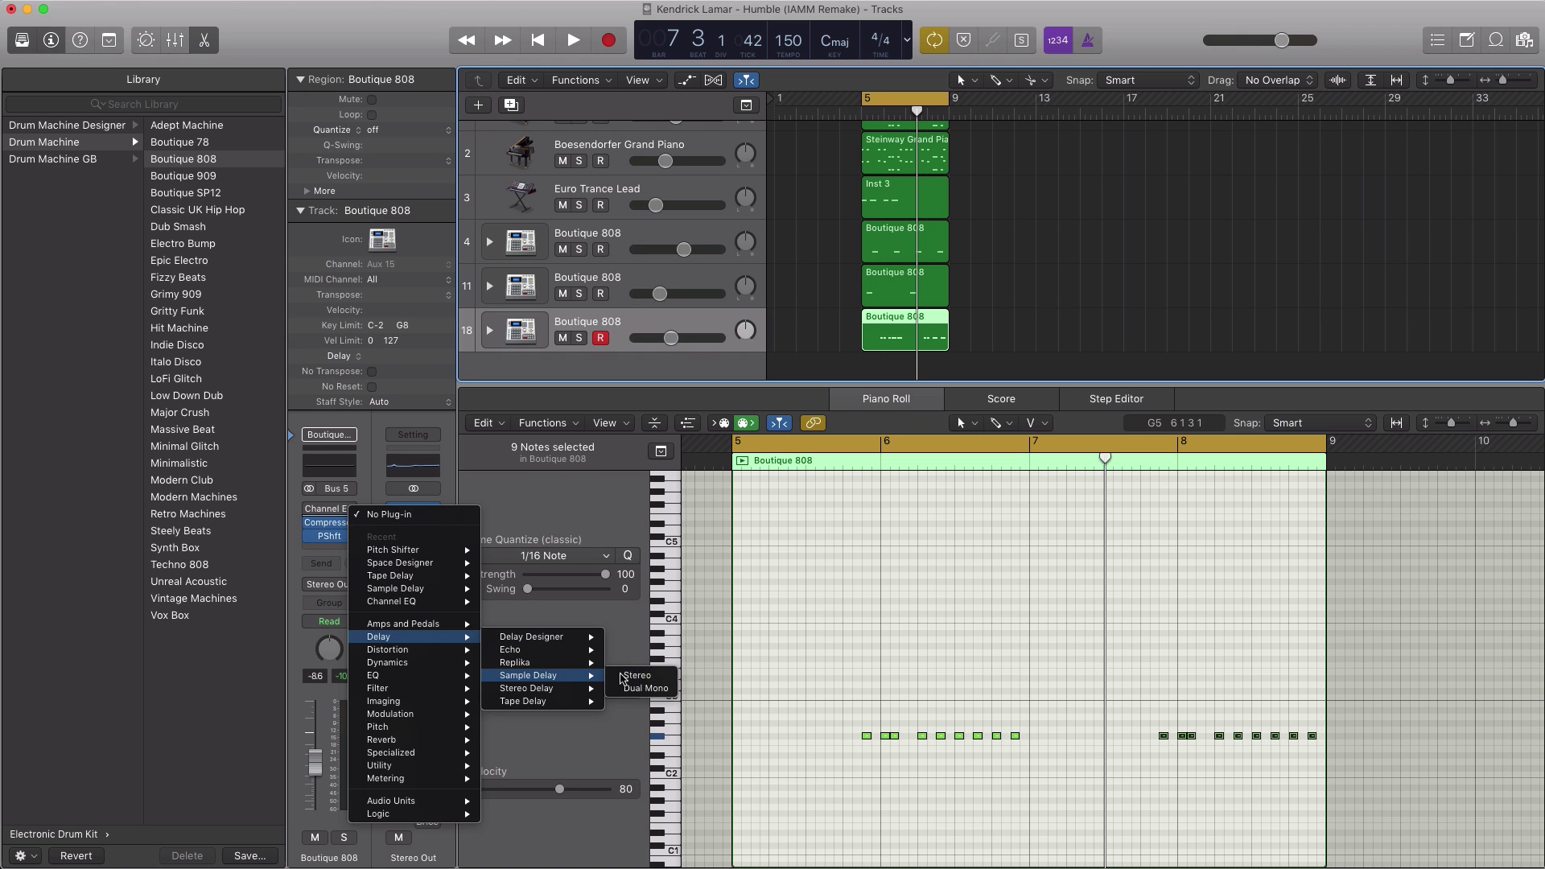
left_click(635, 676)
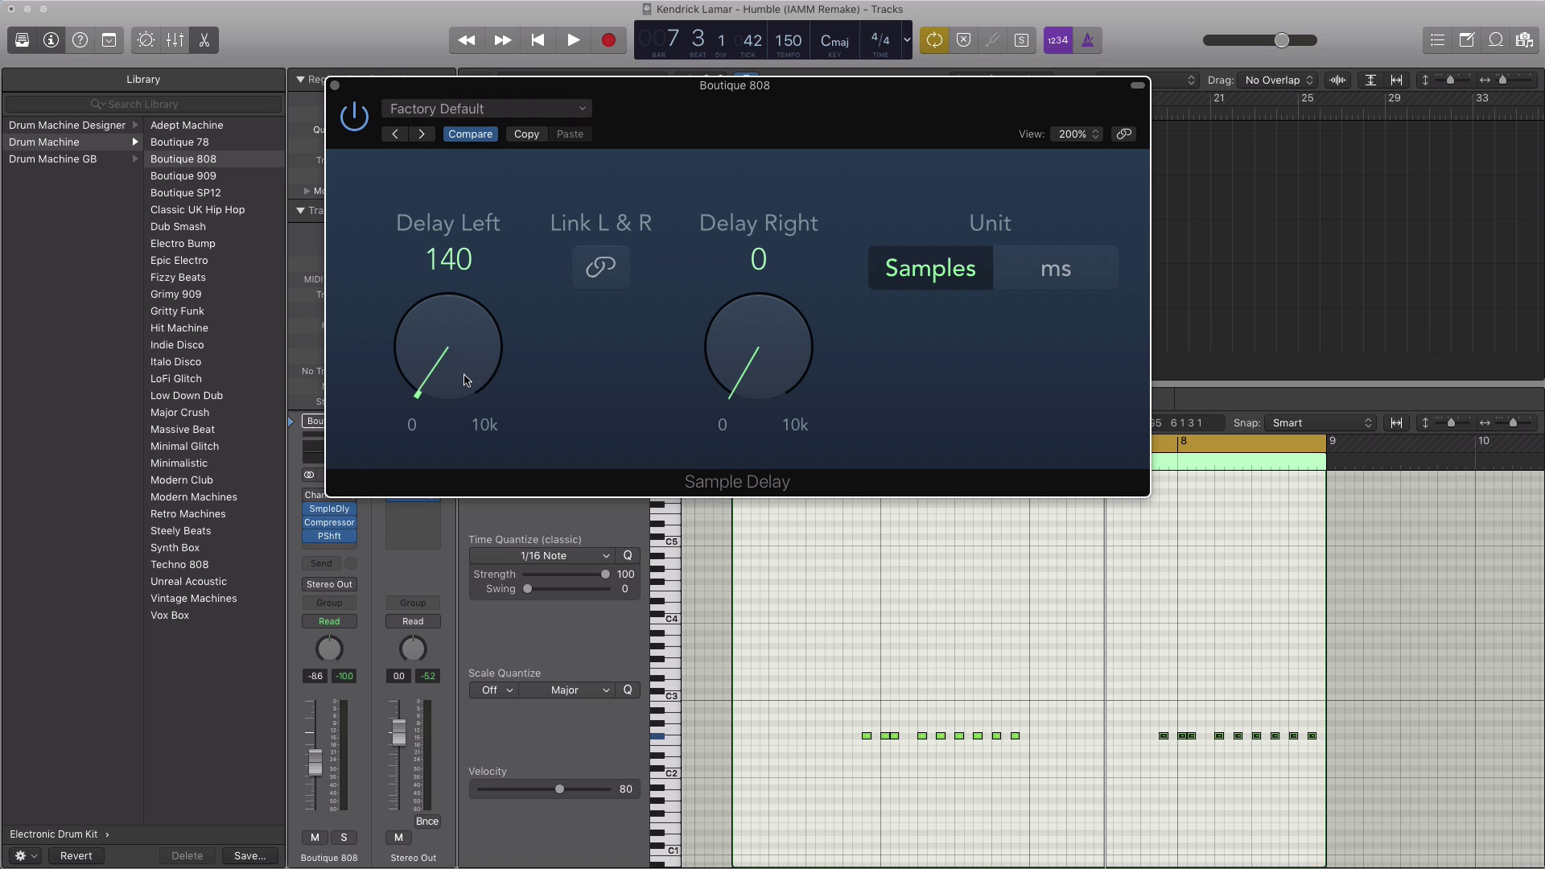
key("space")
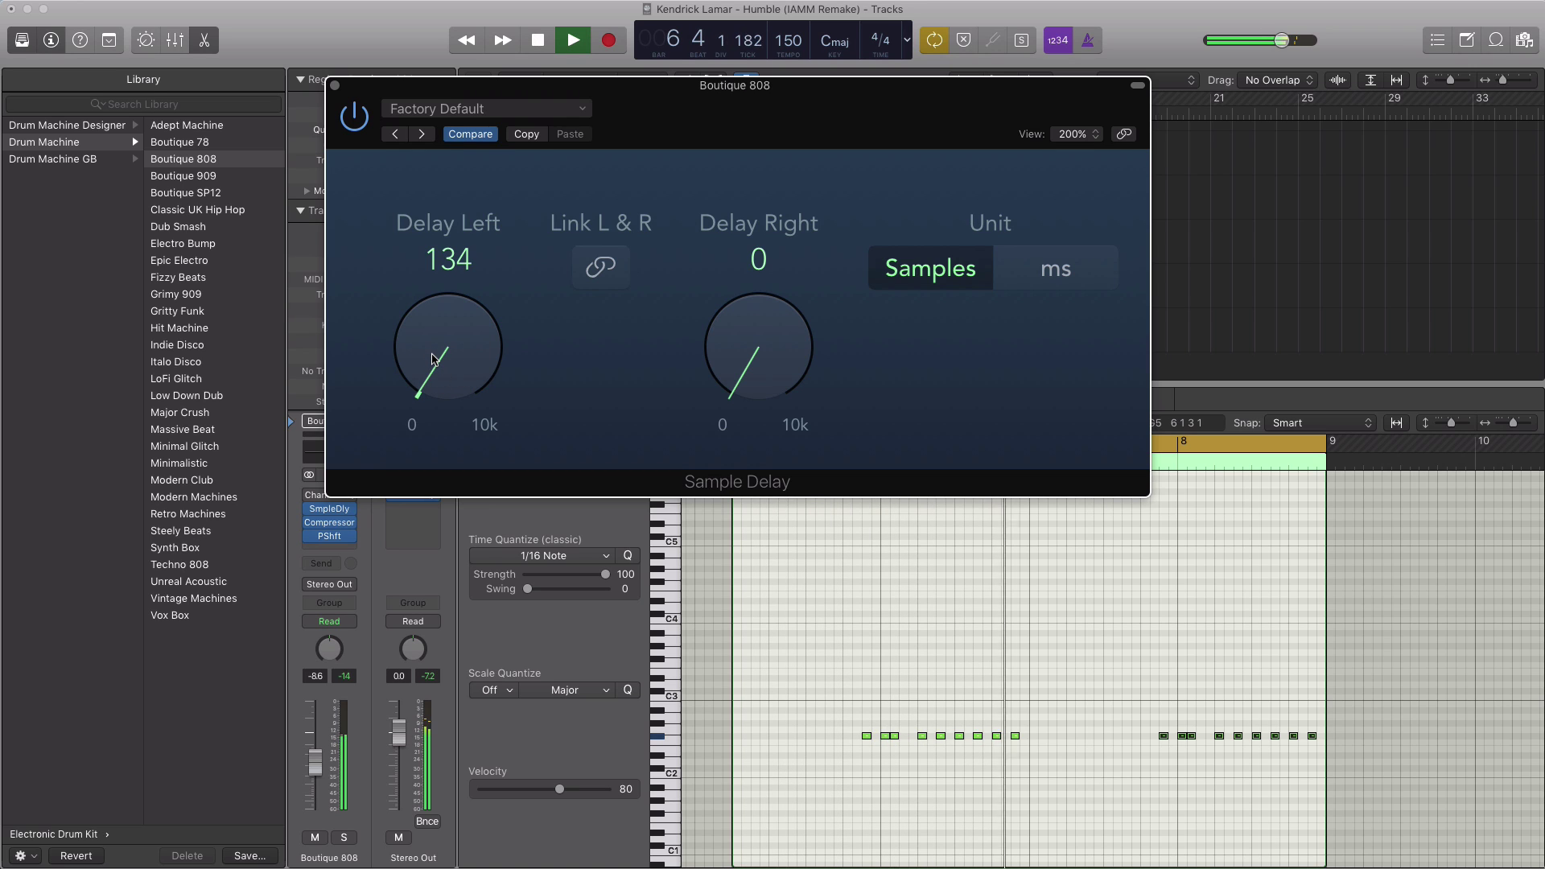
left_click_drag(433, 358, 433, 358)
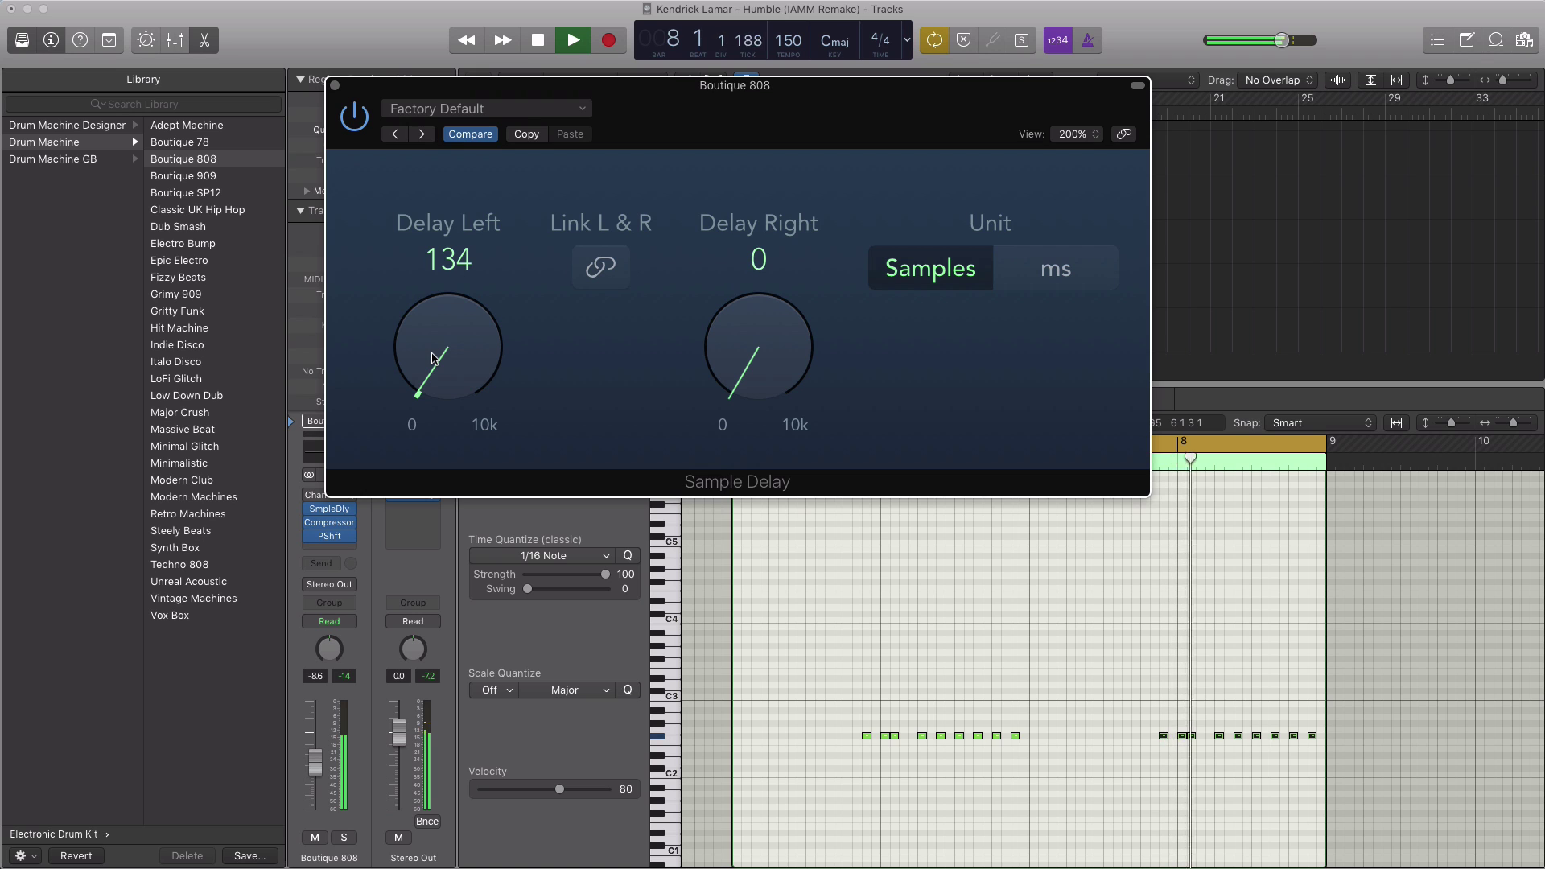
left_click(335, 85)
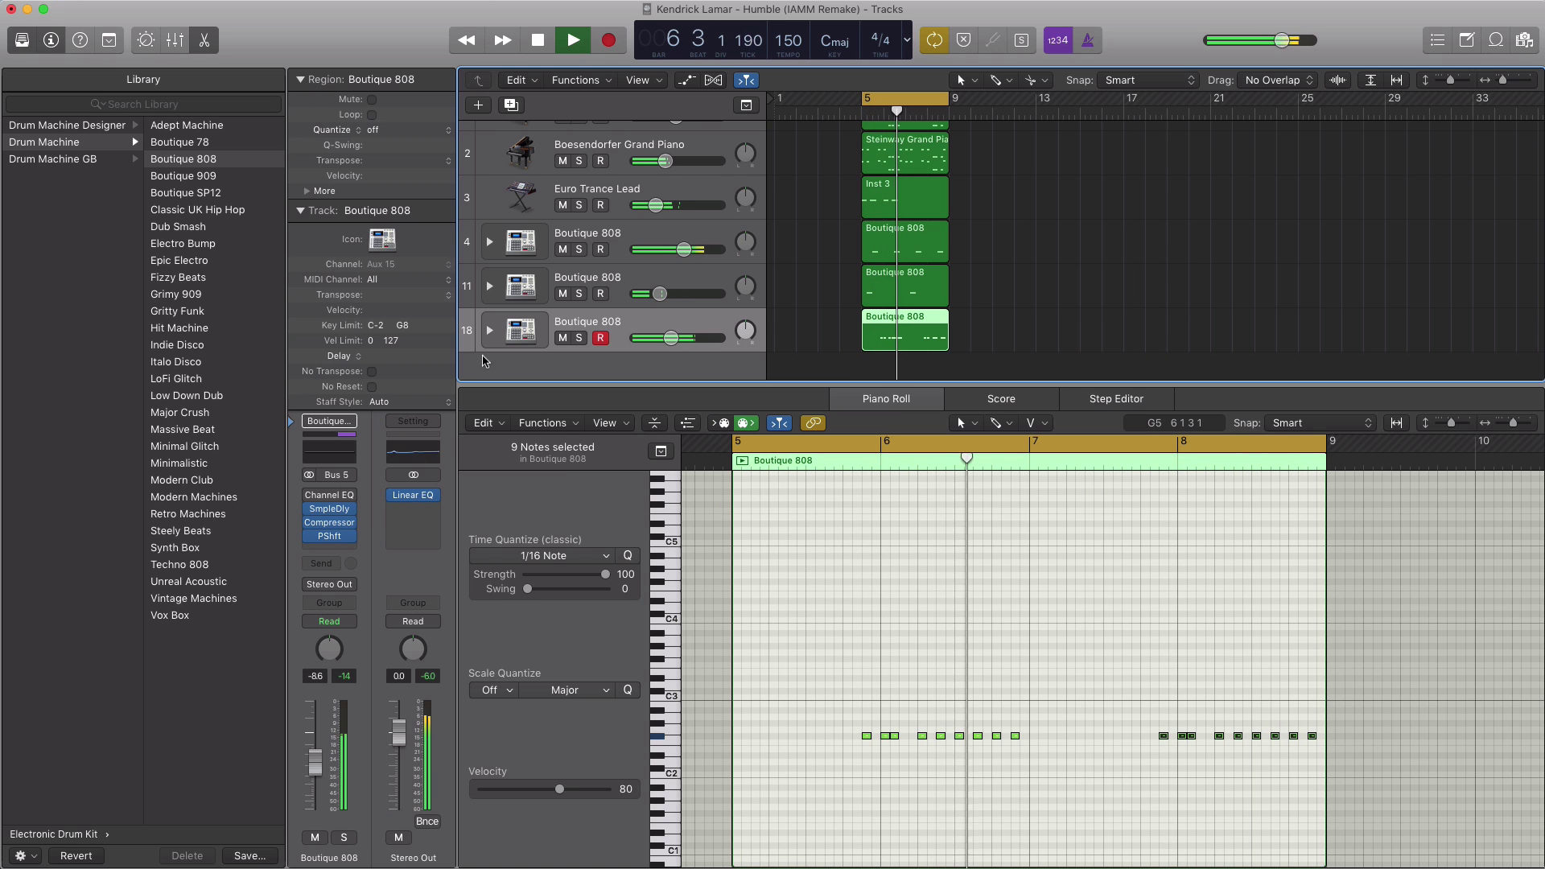
key("space")
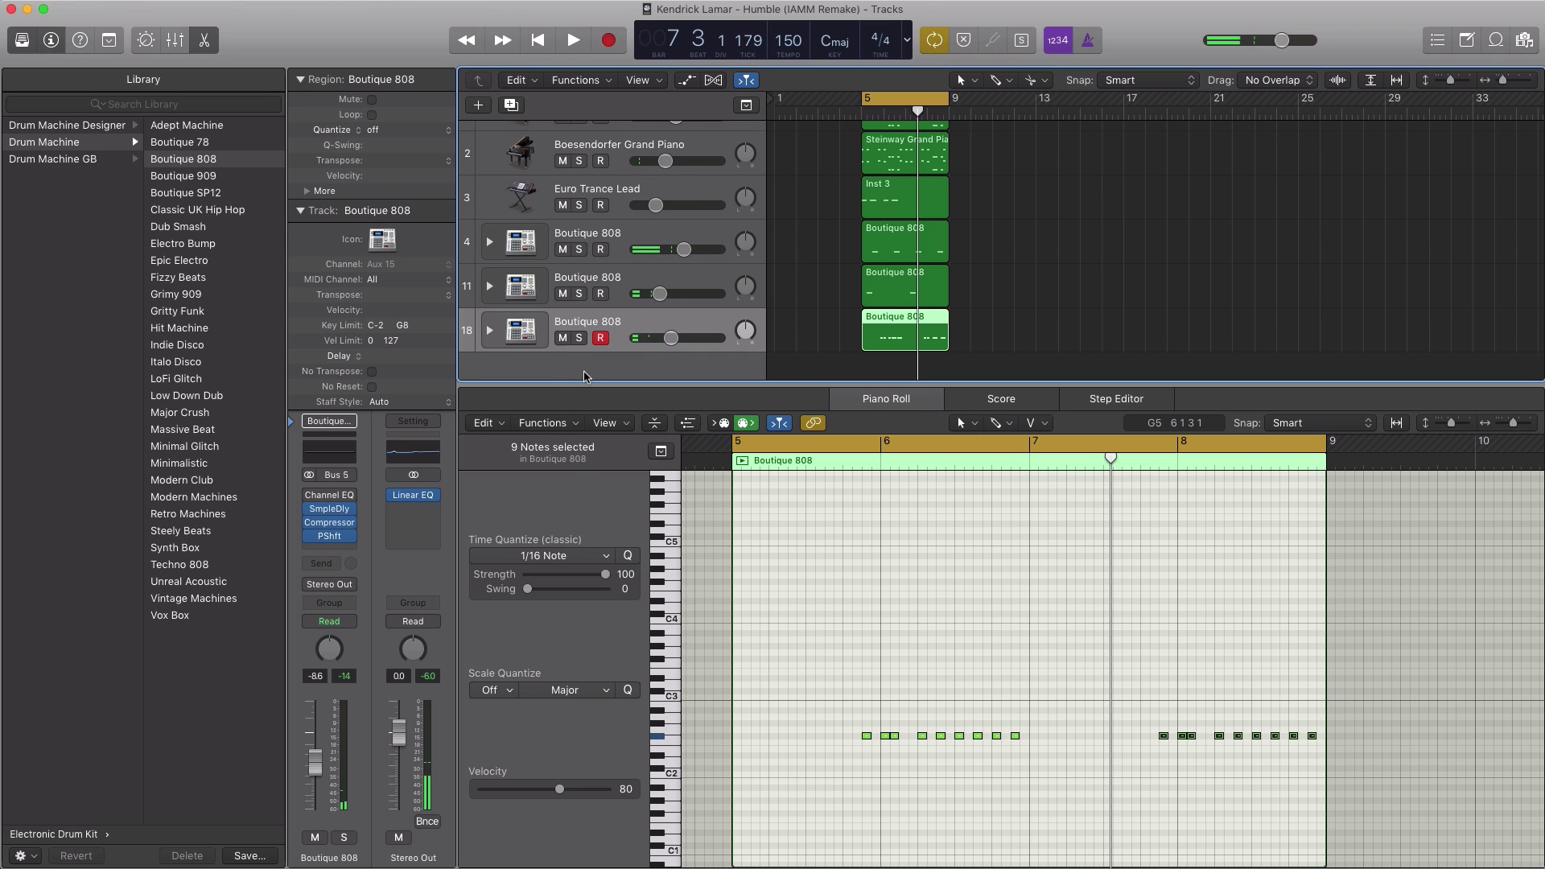
Step: Add a software instrument track with an empty channel strip and create an empty region spanning bars 5 to 9 on it
key("e")
left_click(479, 106)
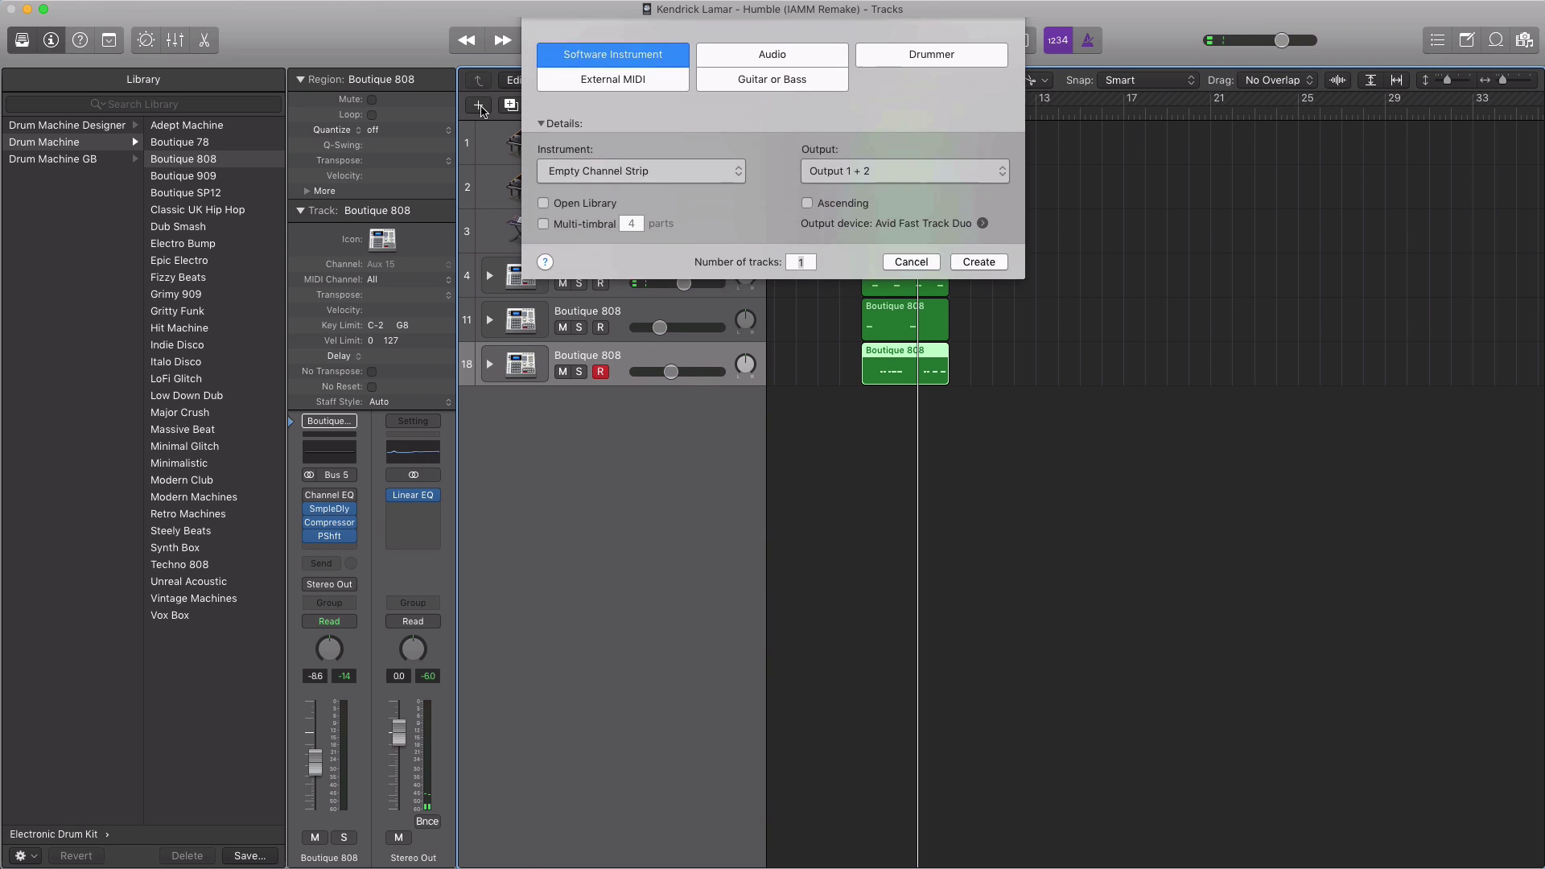
key("Return")
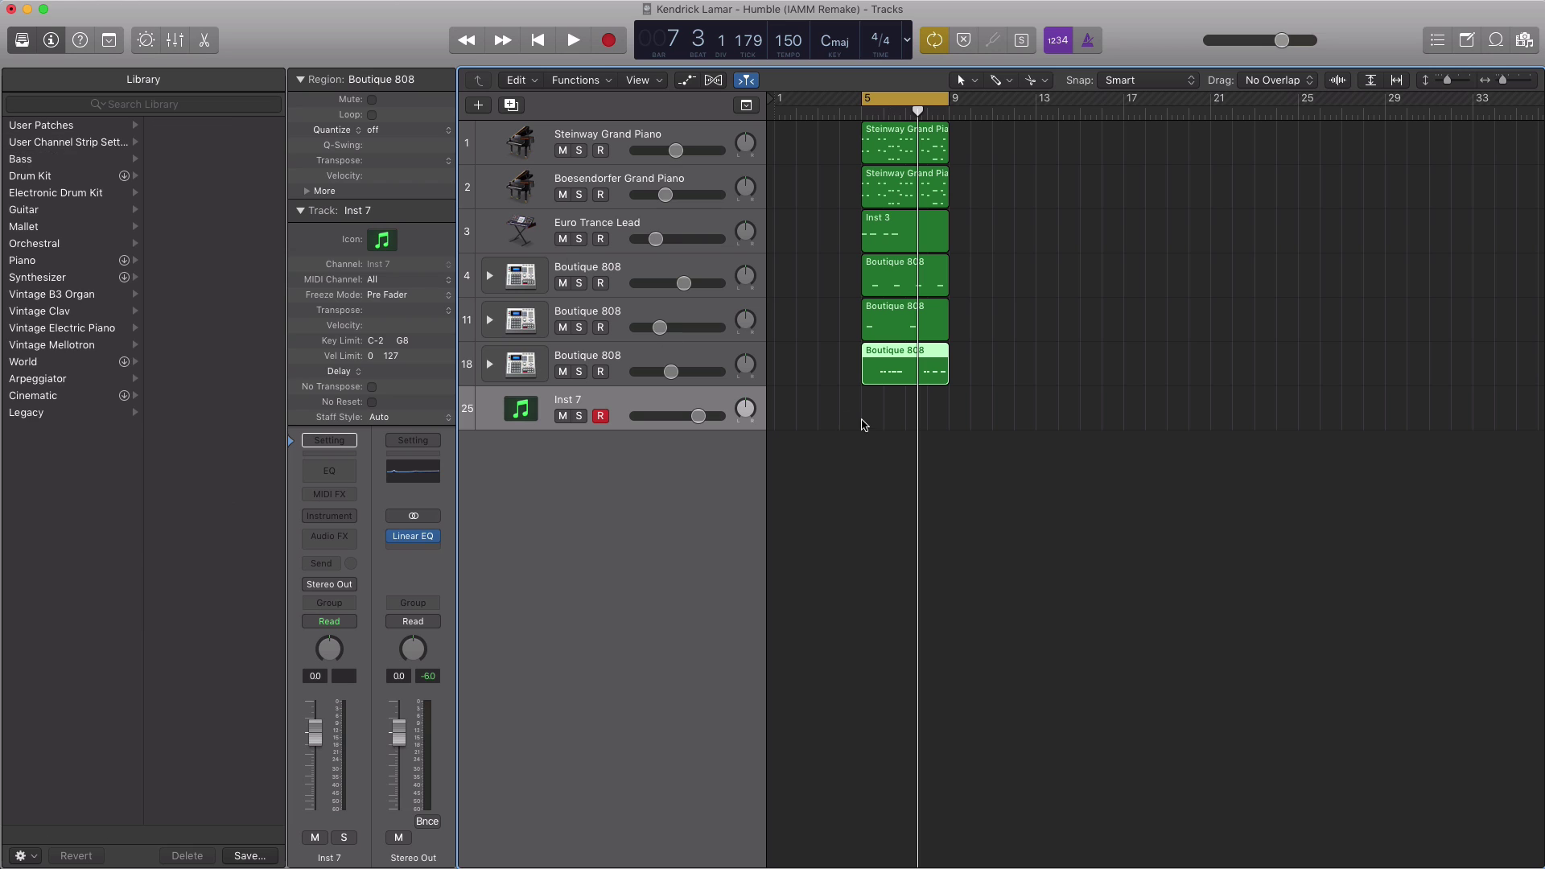
left_click_drag(906, 417, 950, 420)
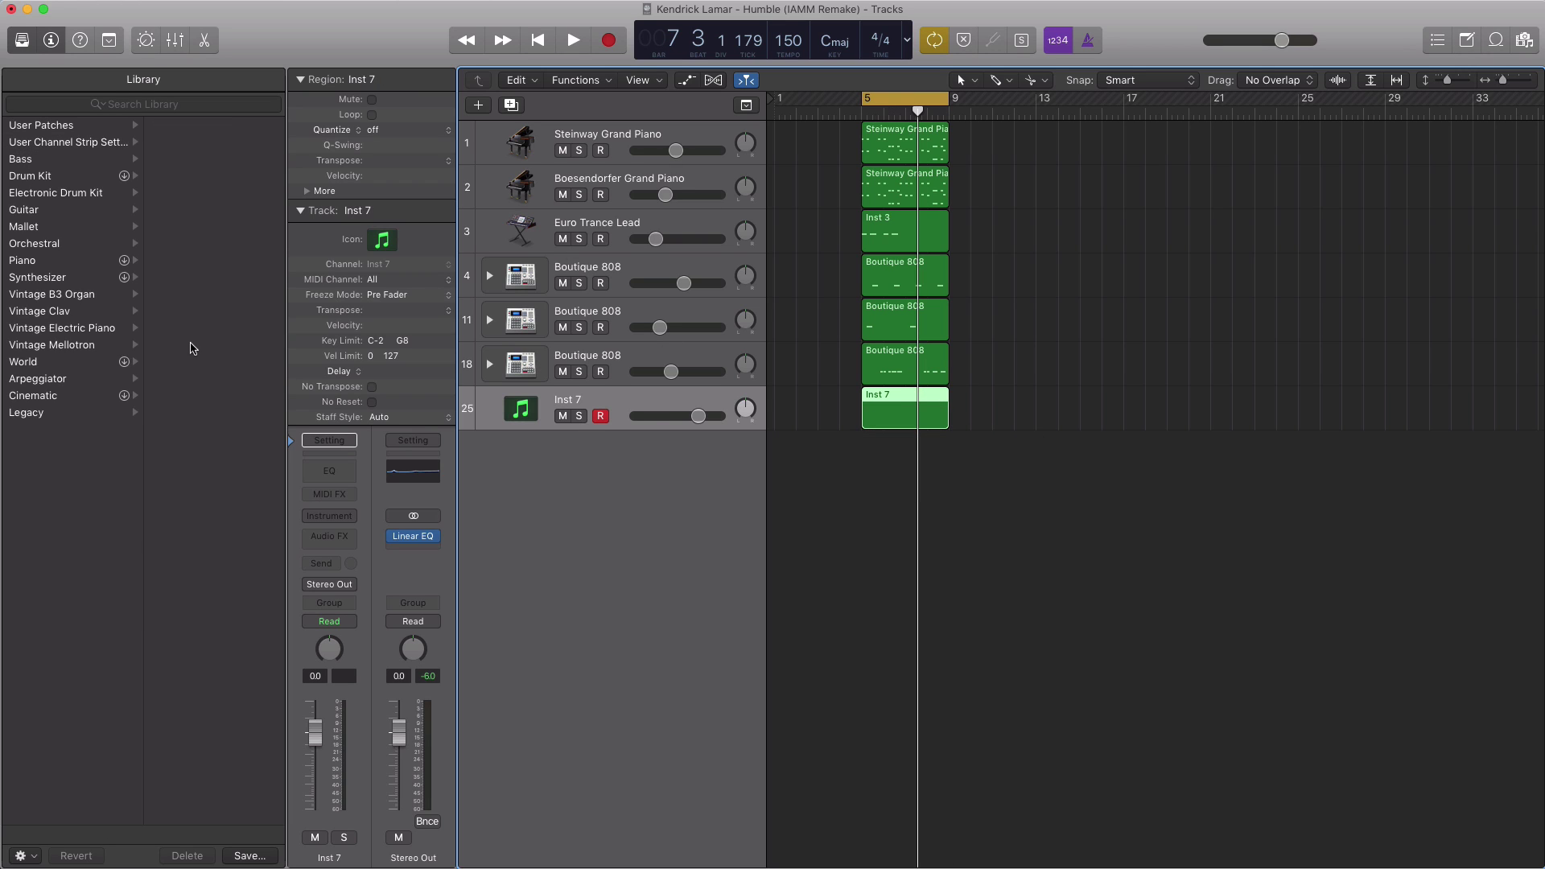
Step: Load the Electro Bump drum machine patch on the new track and open its region for note editing
left_click(50, 196)
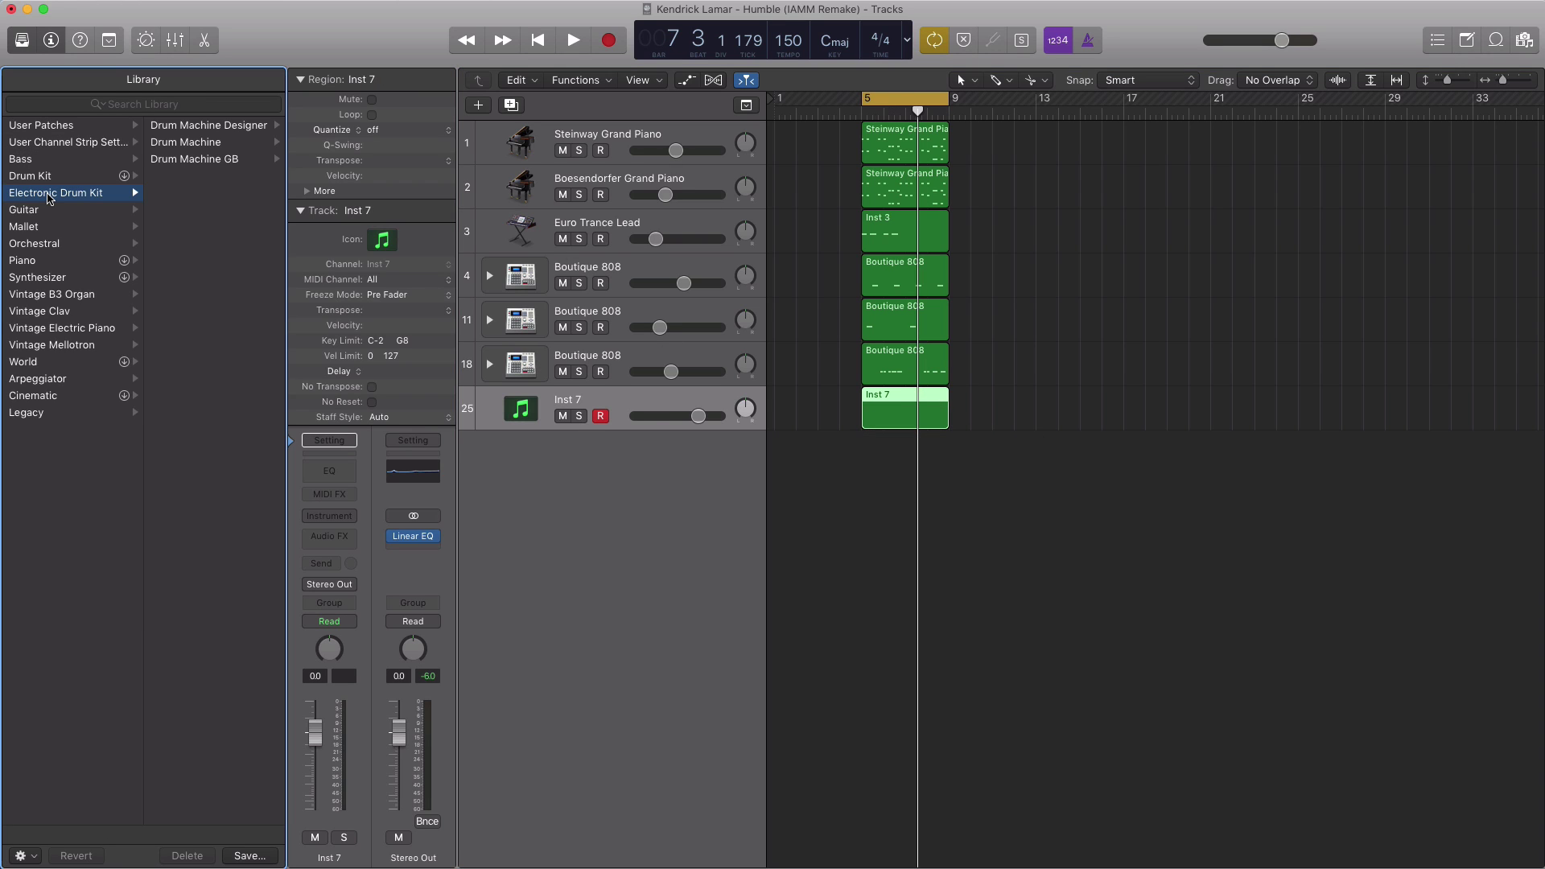
left_click(200, 145)
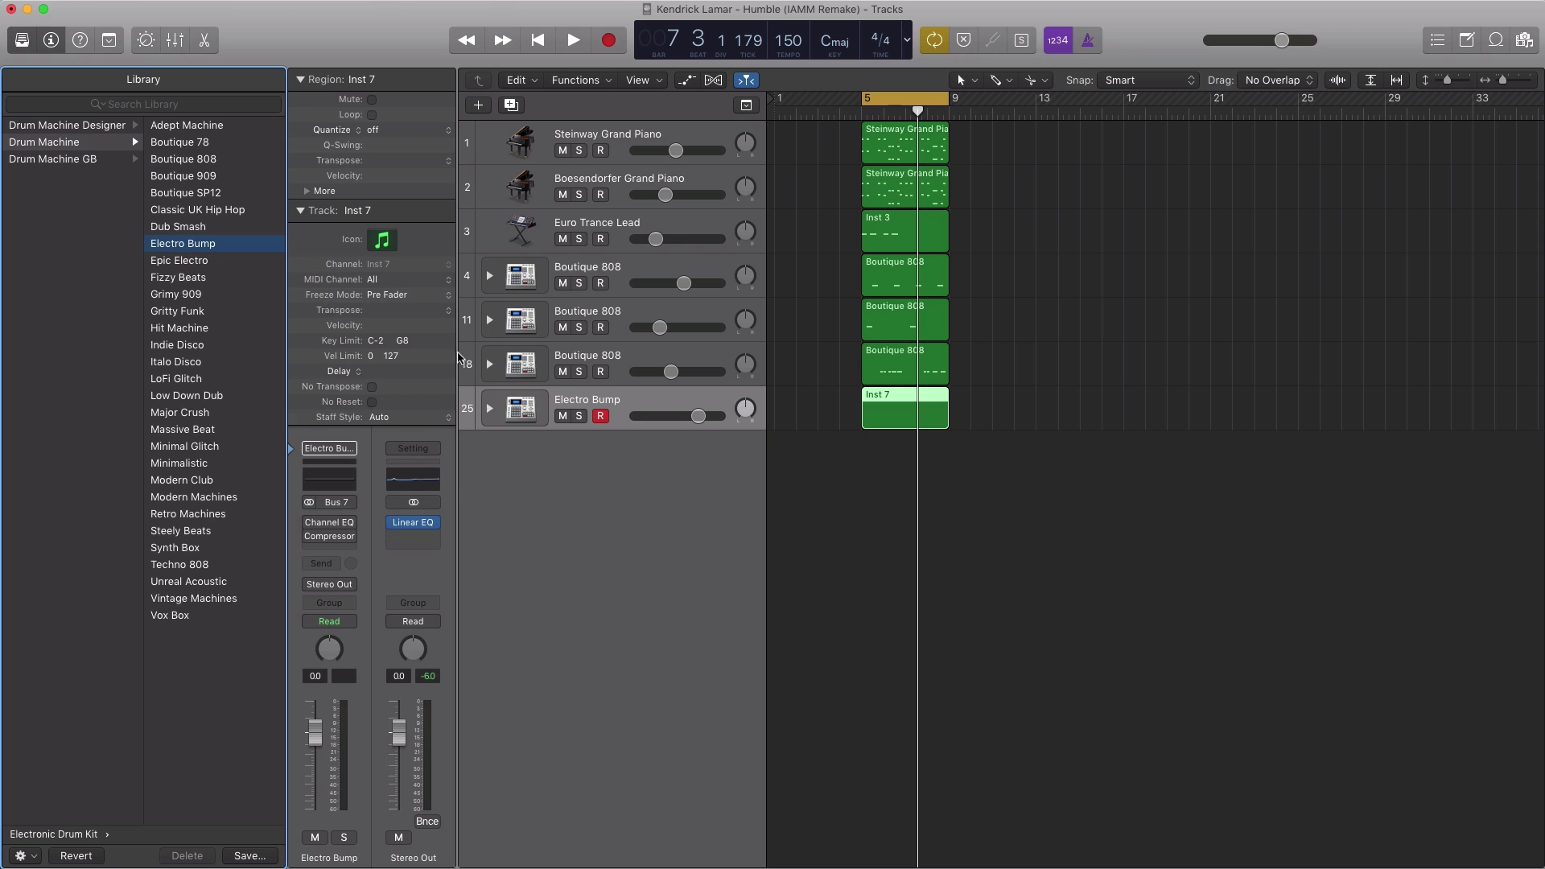
double_click(903, 412)
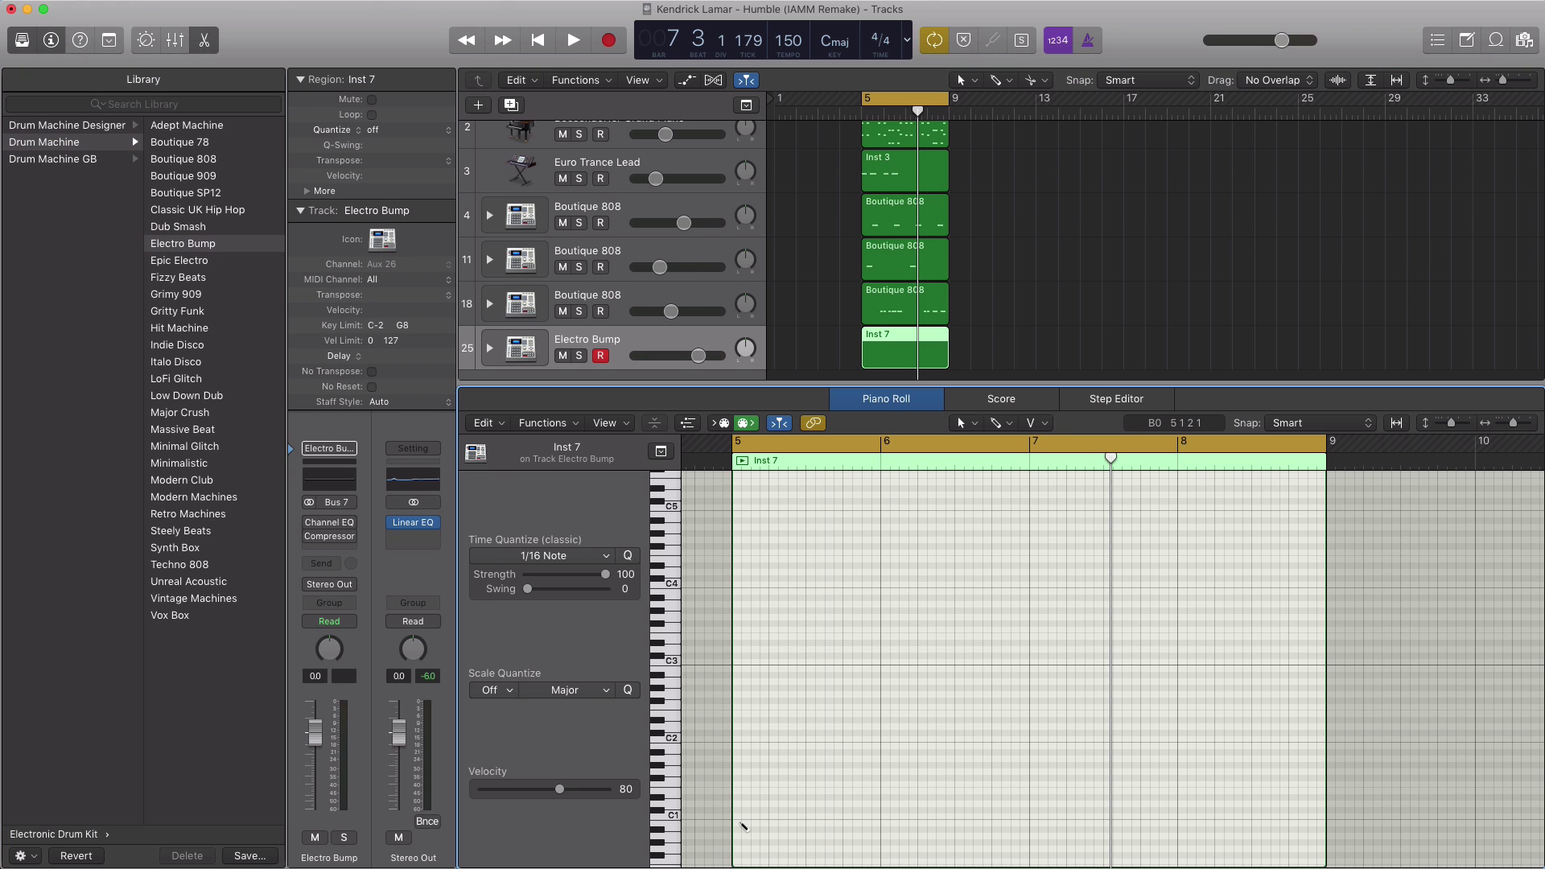
Step: Place short C1 kick notes on beat 1, its offbeat eighth and beat 4 of bar 5 in the Electro Bump region, auditioning the loop
key("shift+space")
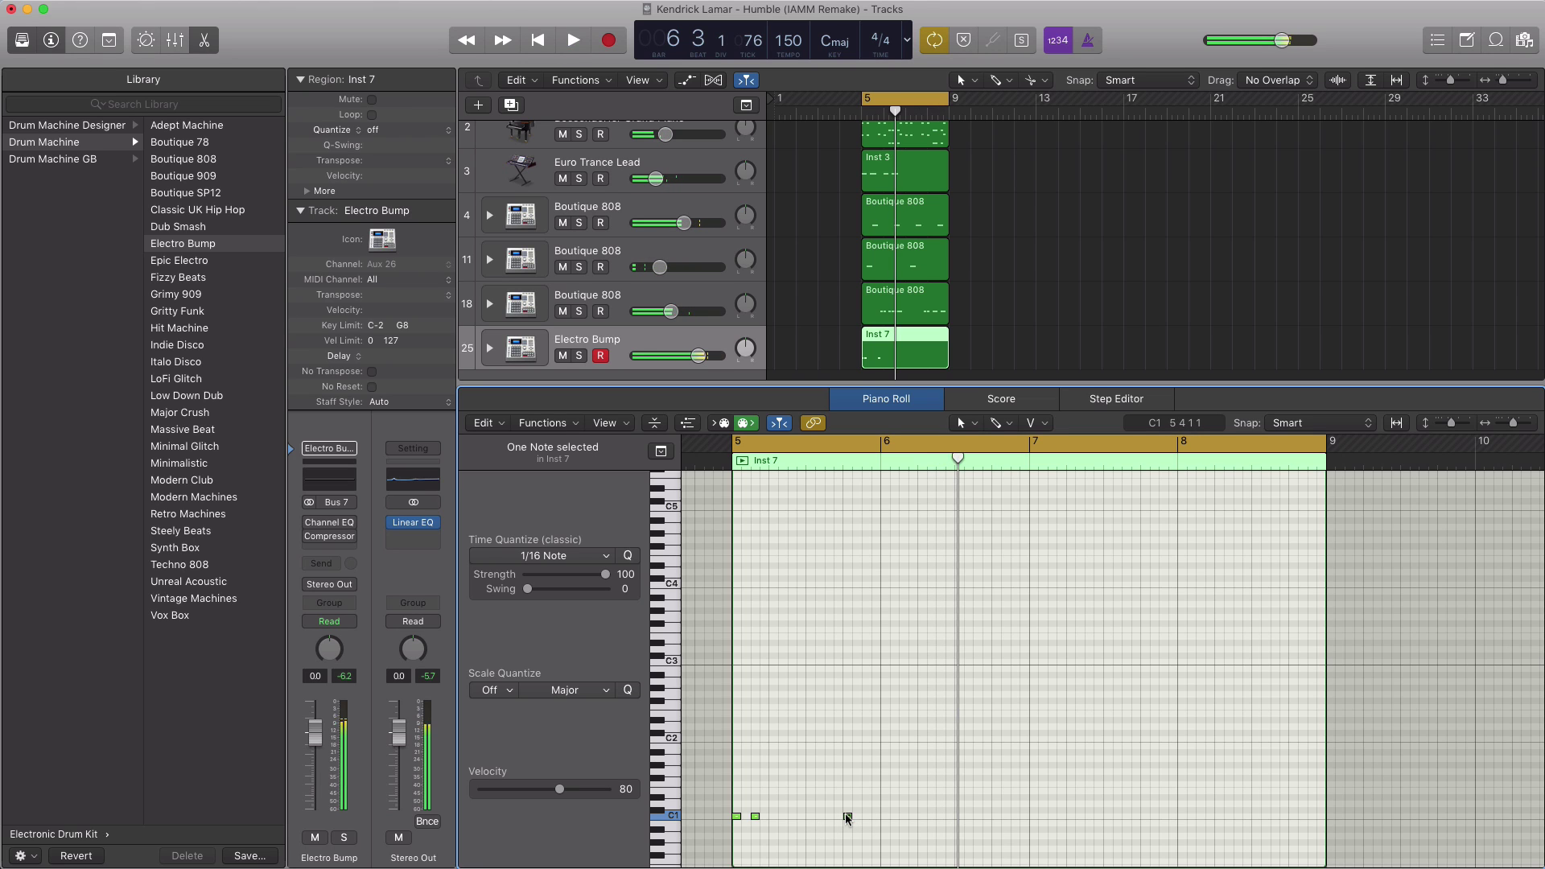
key("space")
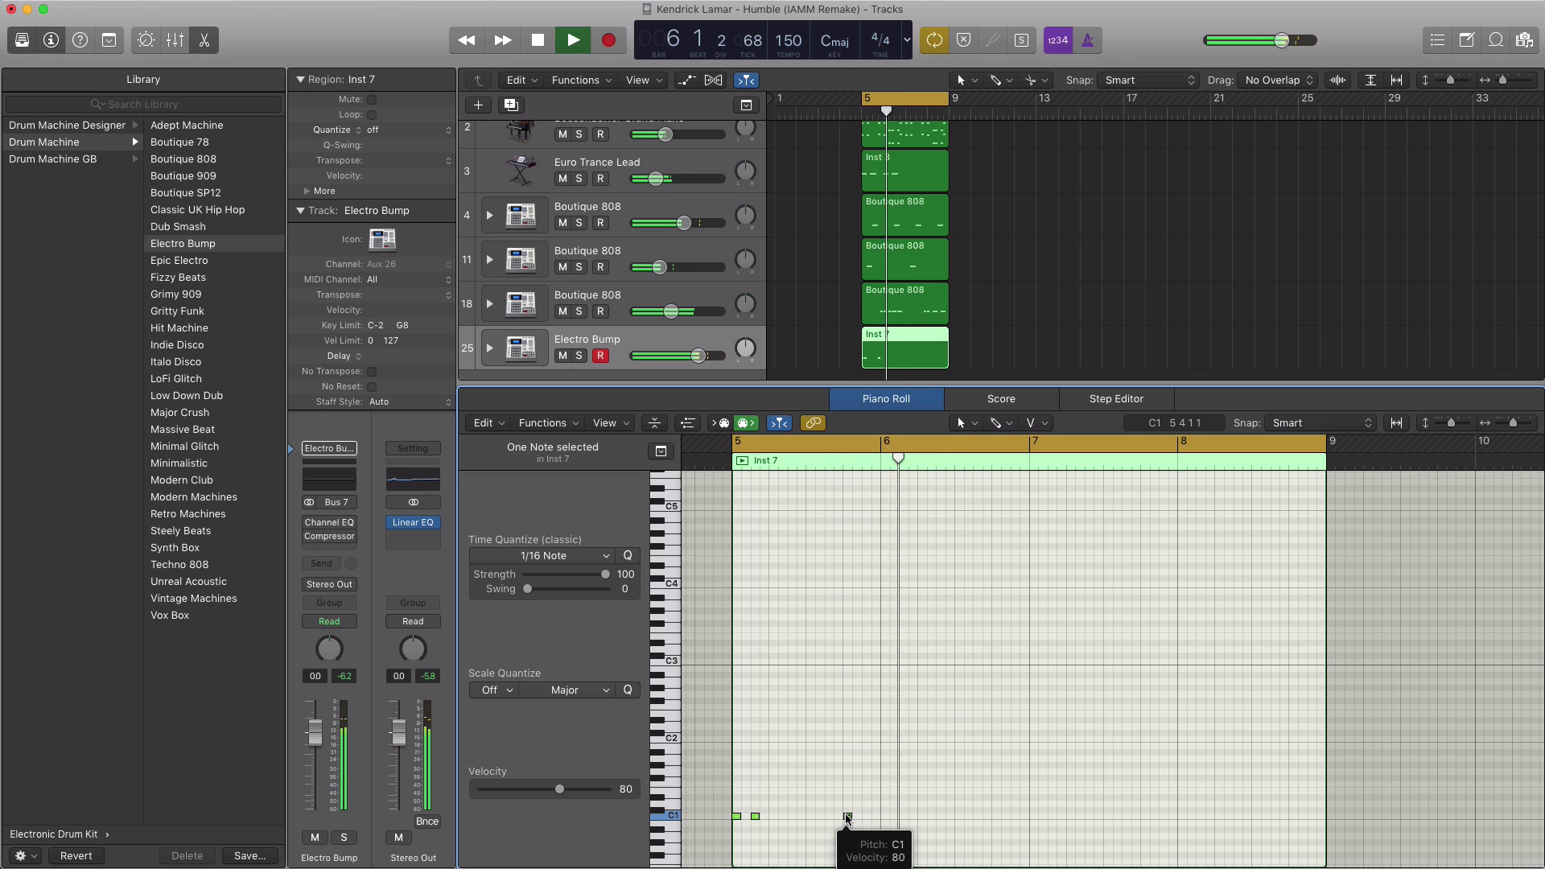
key("space")
key("space")
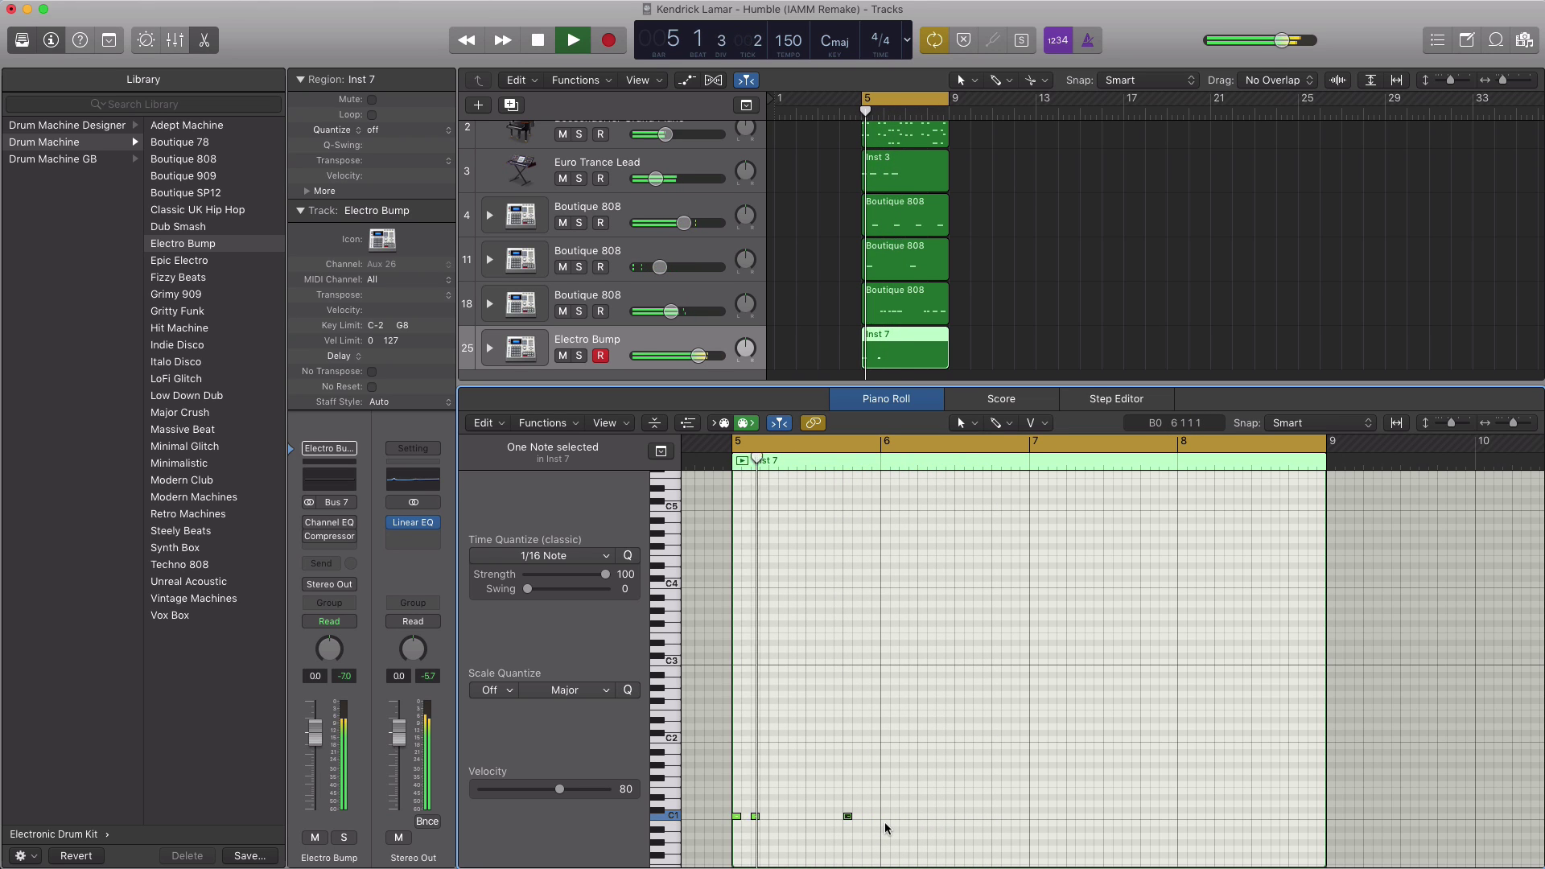
key("space")
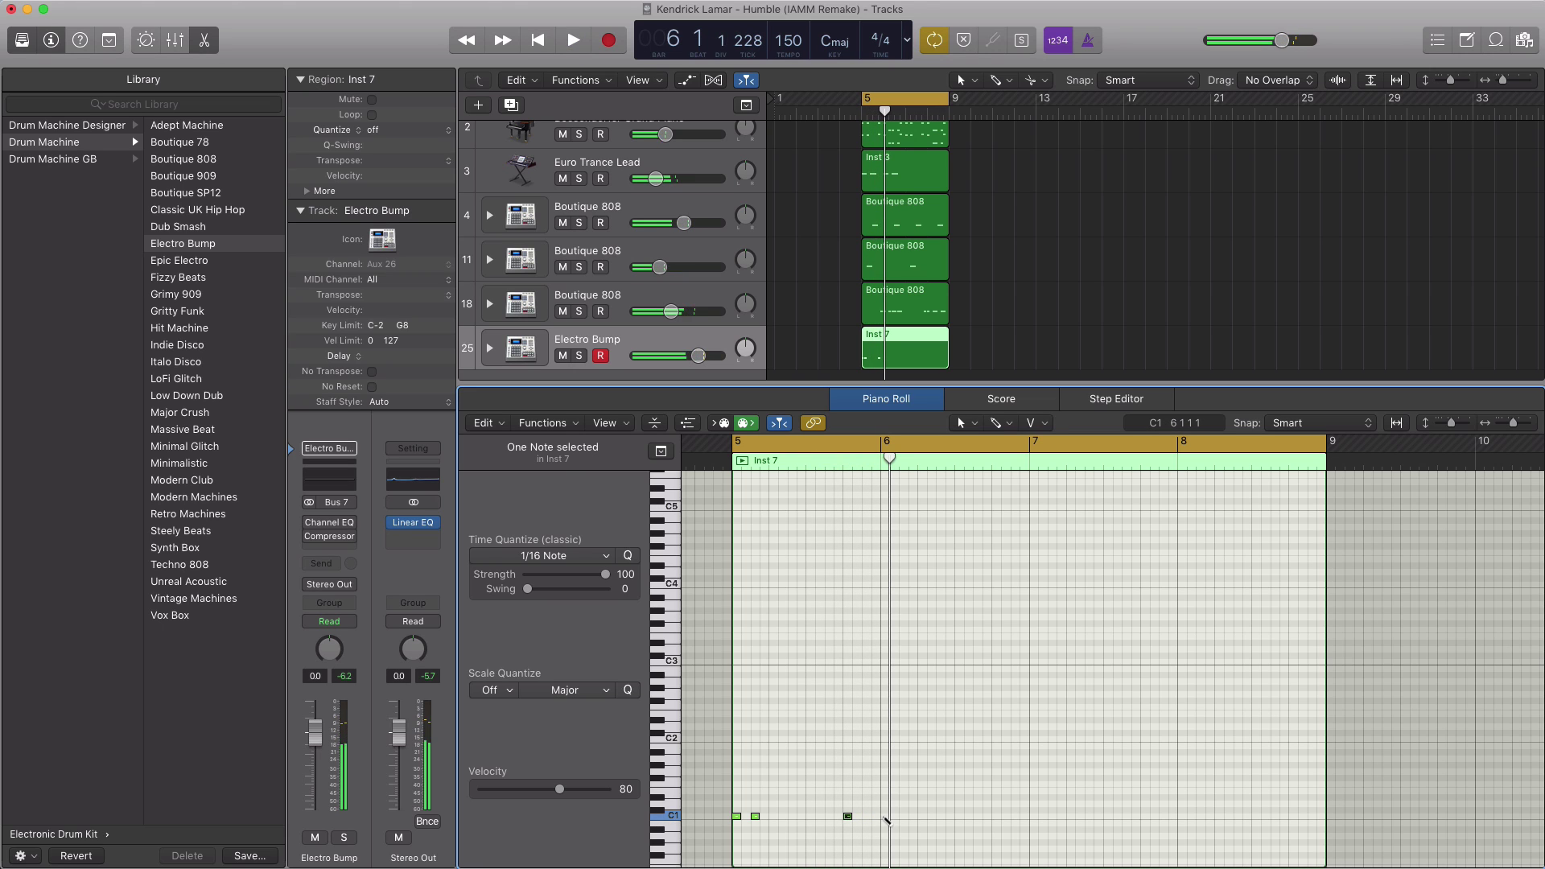
Step: Add short C1 kick notes in bar 6 on beats 1, 2 and 4 and on the offbeats of beats 2, 3 and 4, auditioning the loop
left_click(885, 817)
key("space")
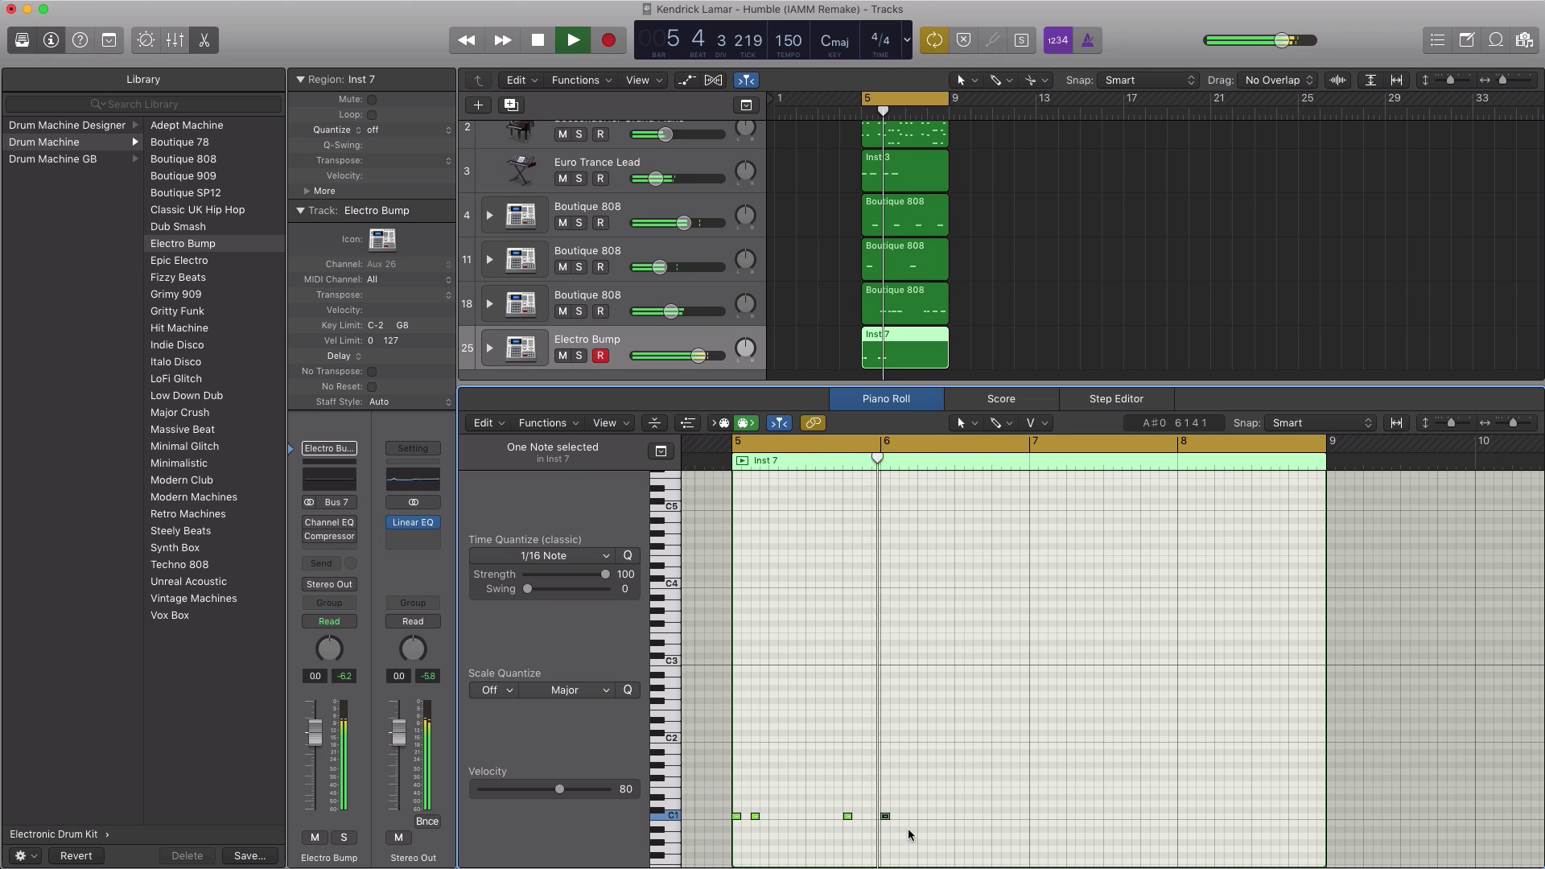
key("space")
left_click(922, 817)
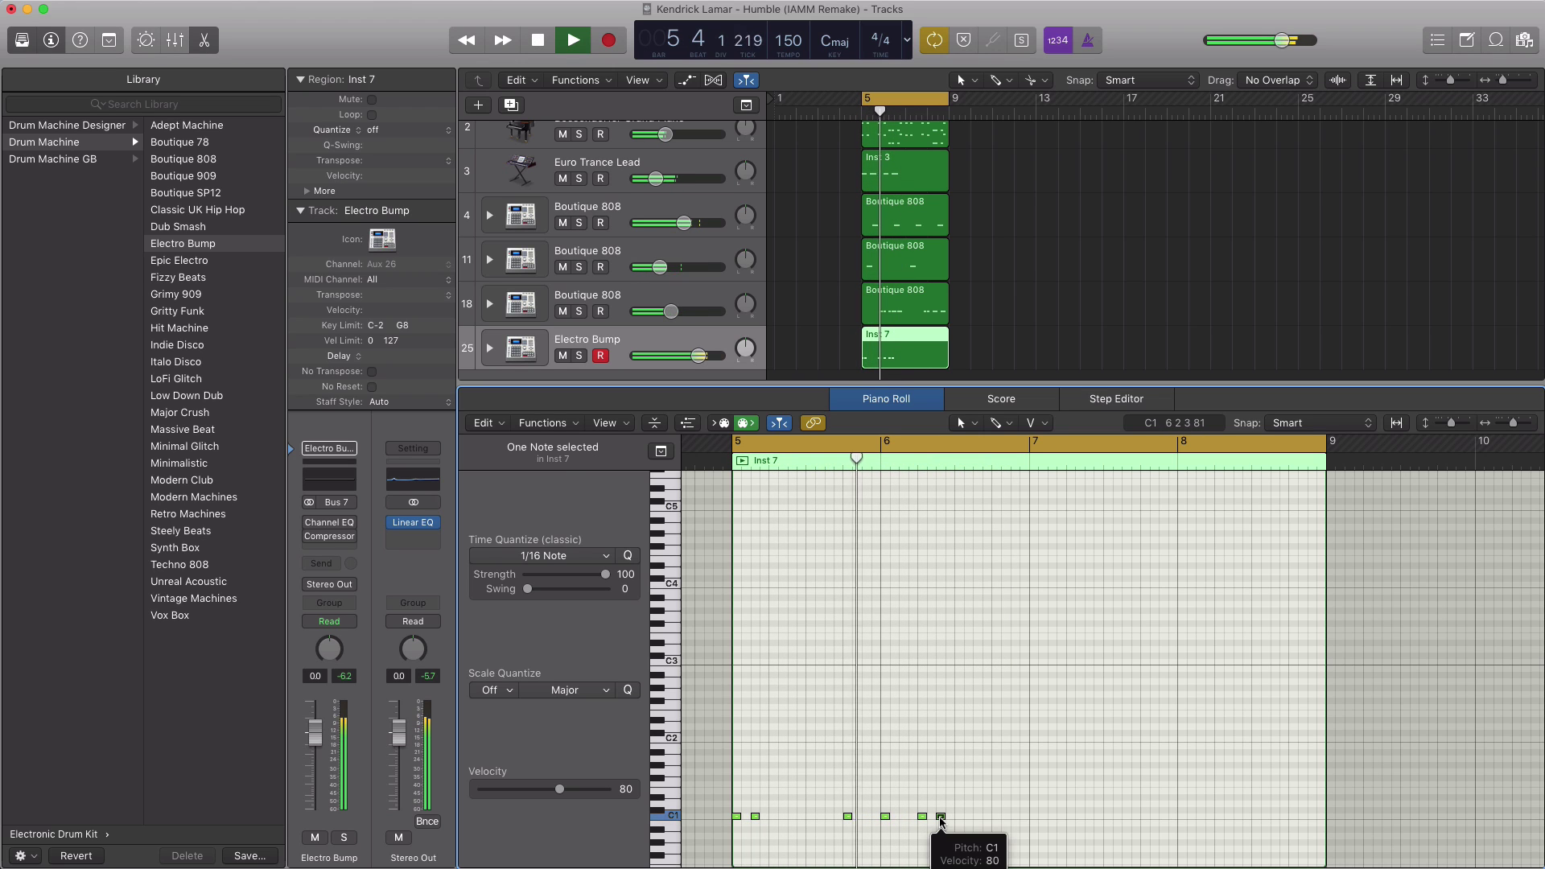
key("space")
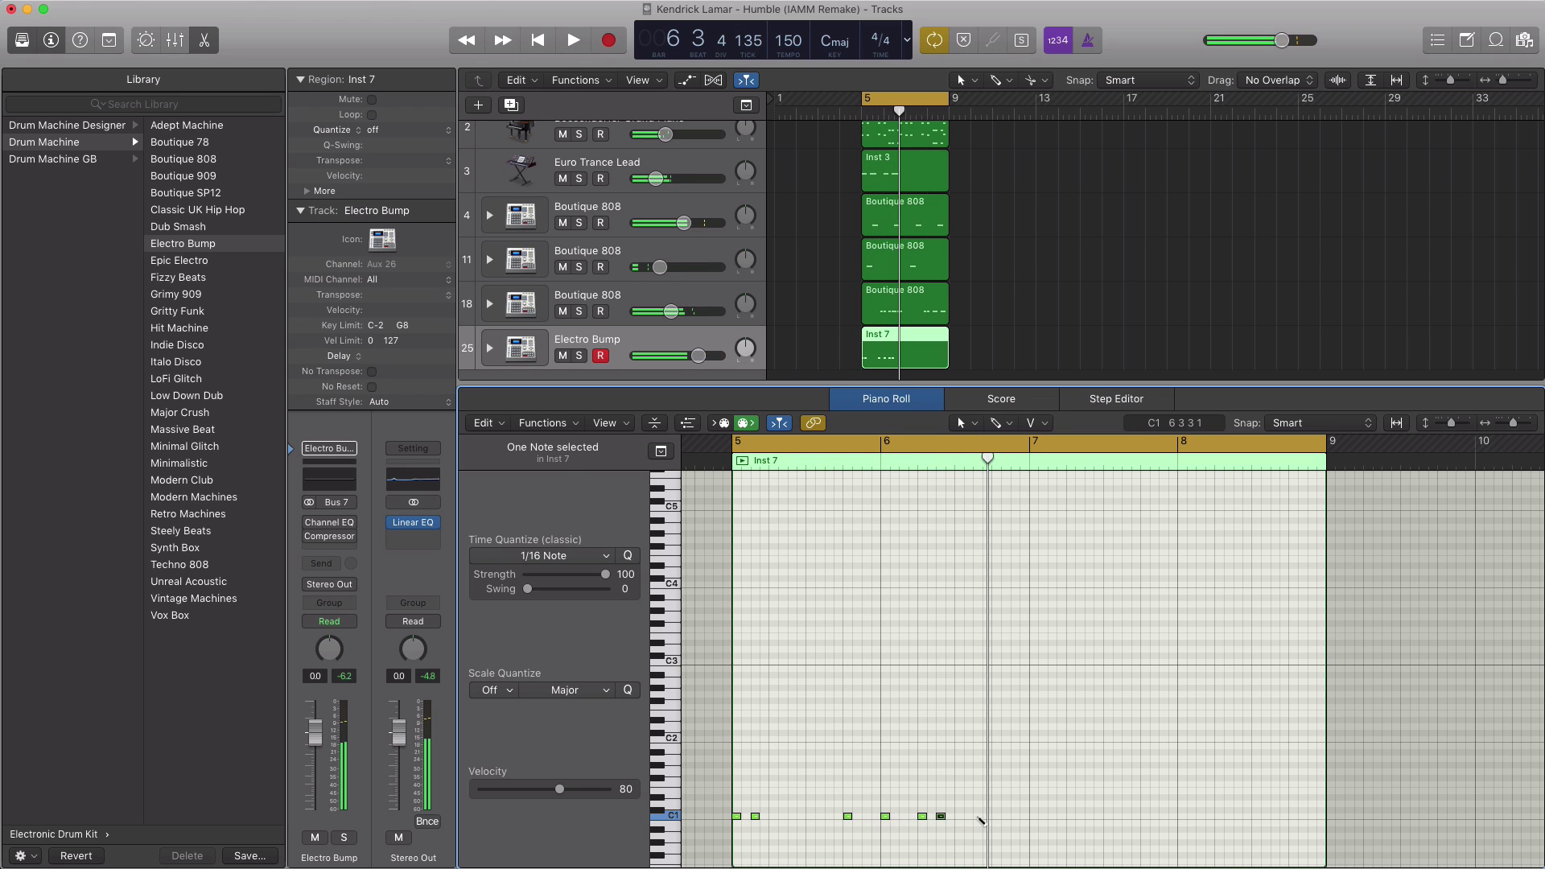
left_click(978, 817)
key("space")
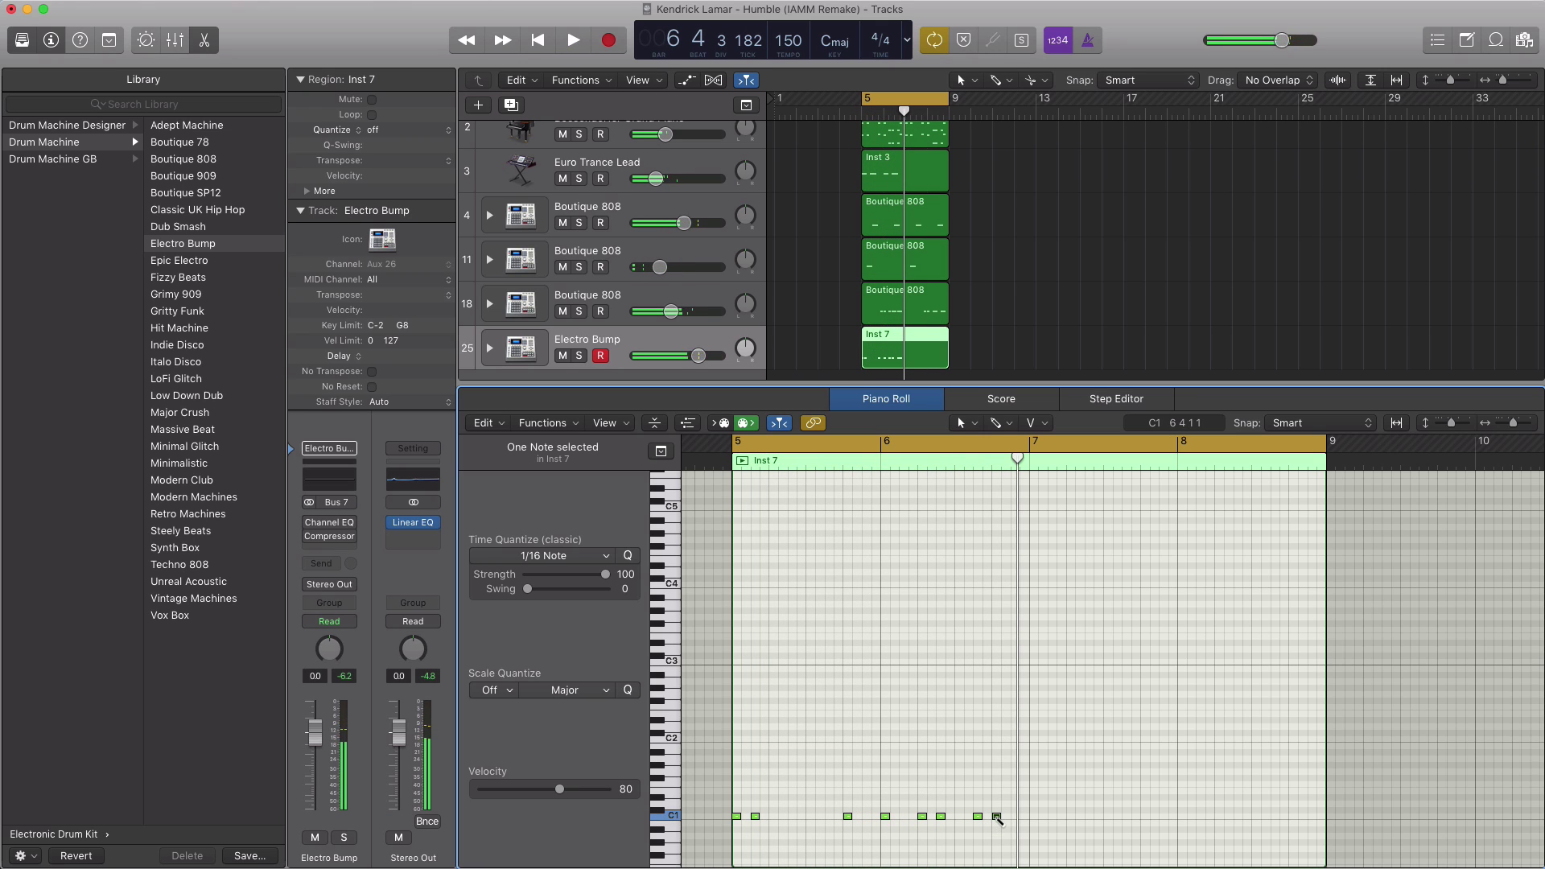
key("space")
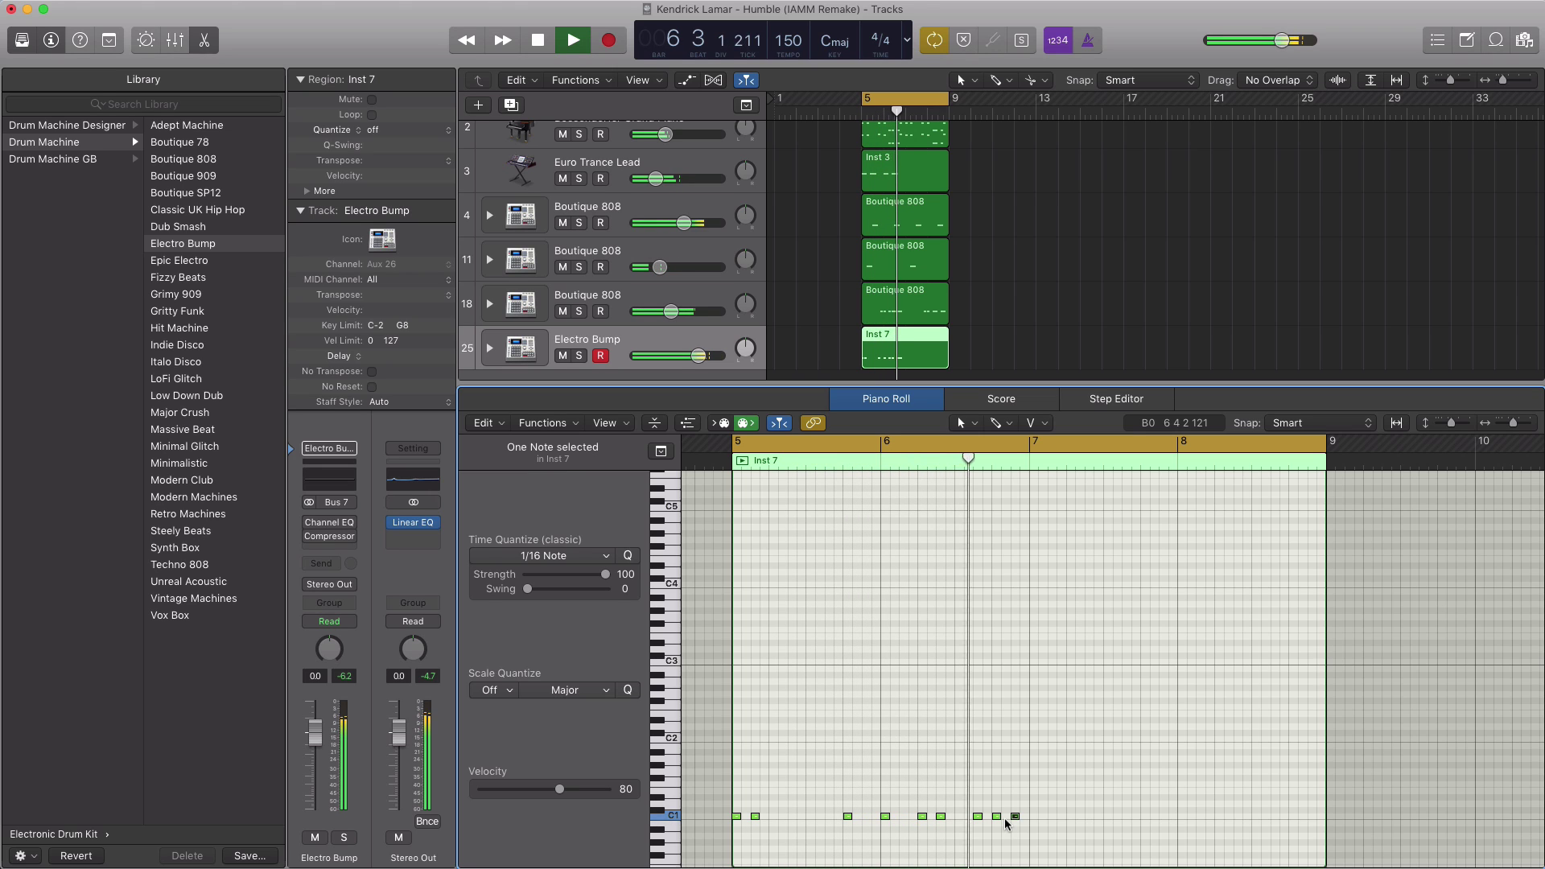
key("space")
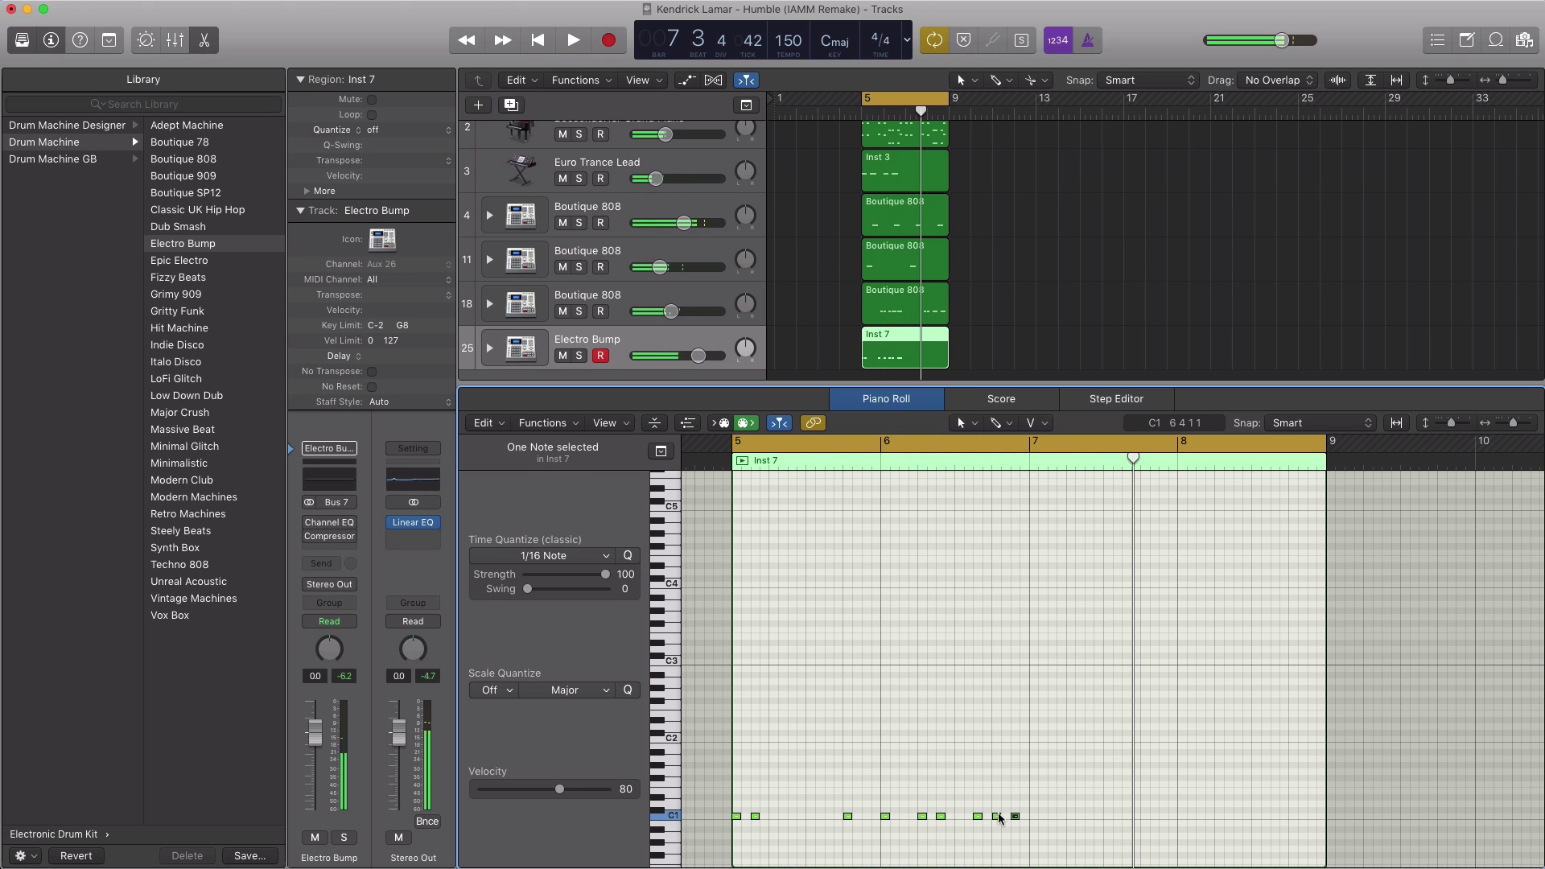
Step: Copy the two-bar kick pattern to bars 7 and 8 and lower the Electro Bump track volume to -2.0 dB during playback
left_click_drag(1032, 828, 868, 807)
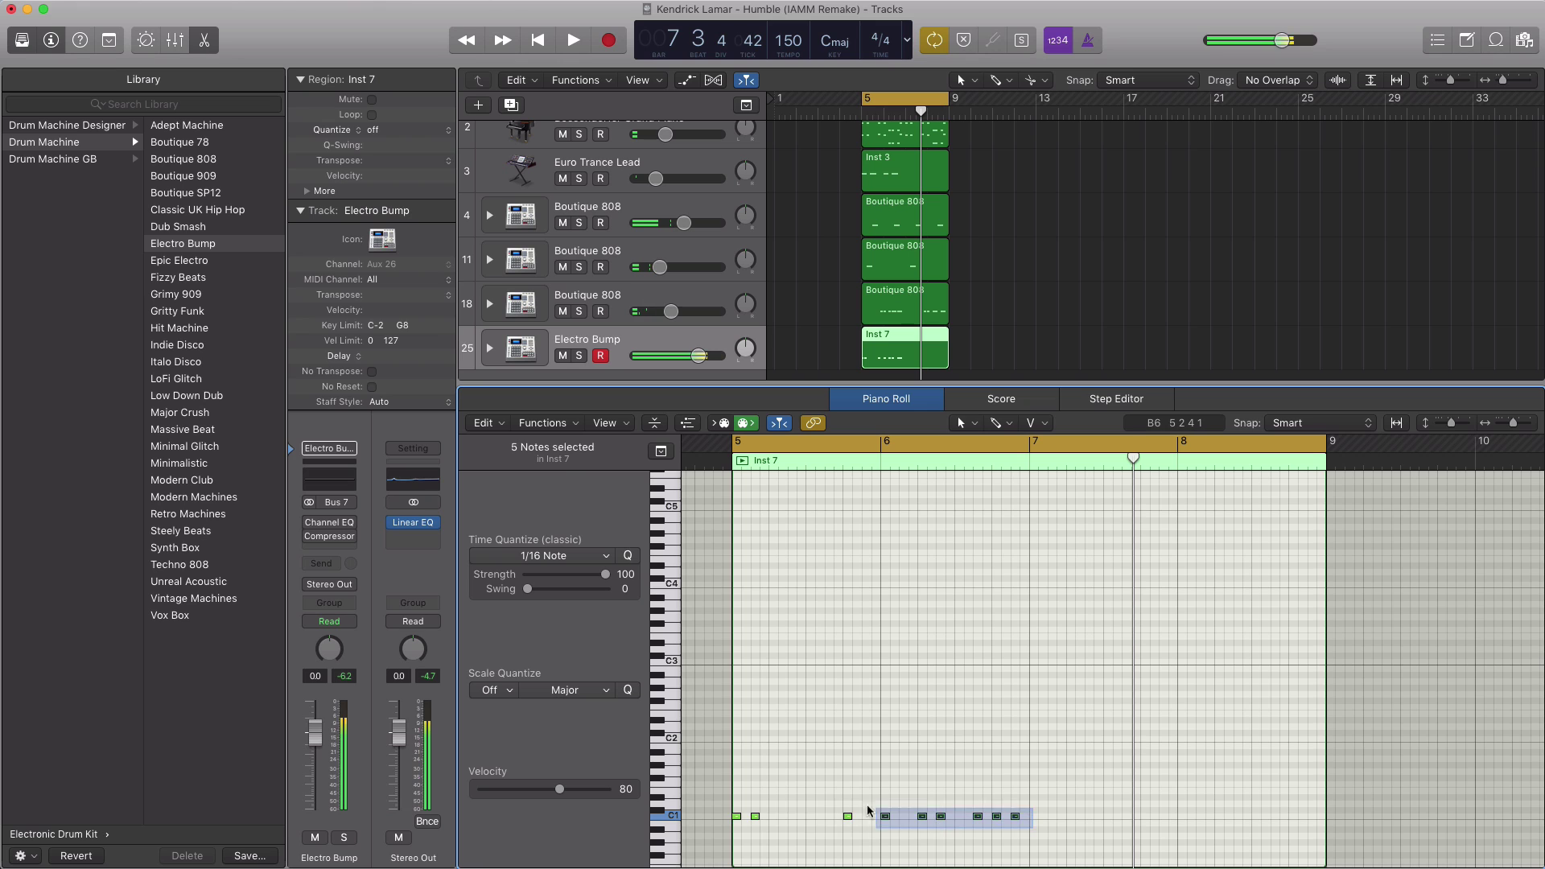
left_click_drag(739, 806, 1037, 818)
key("space")
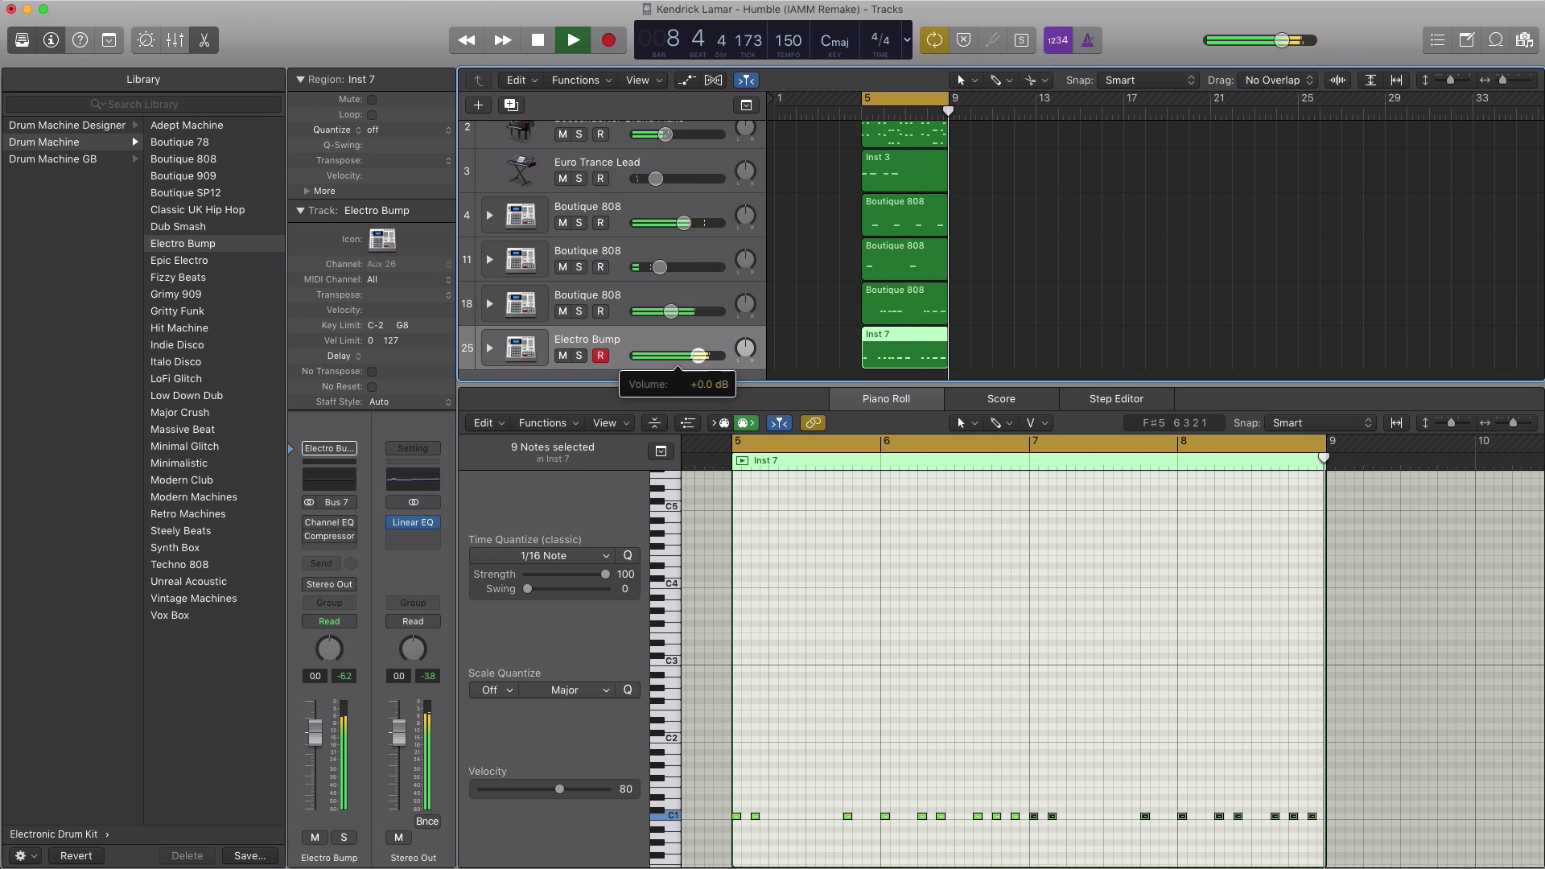
left_click_drag(700, 355, 691, 355)
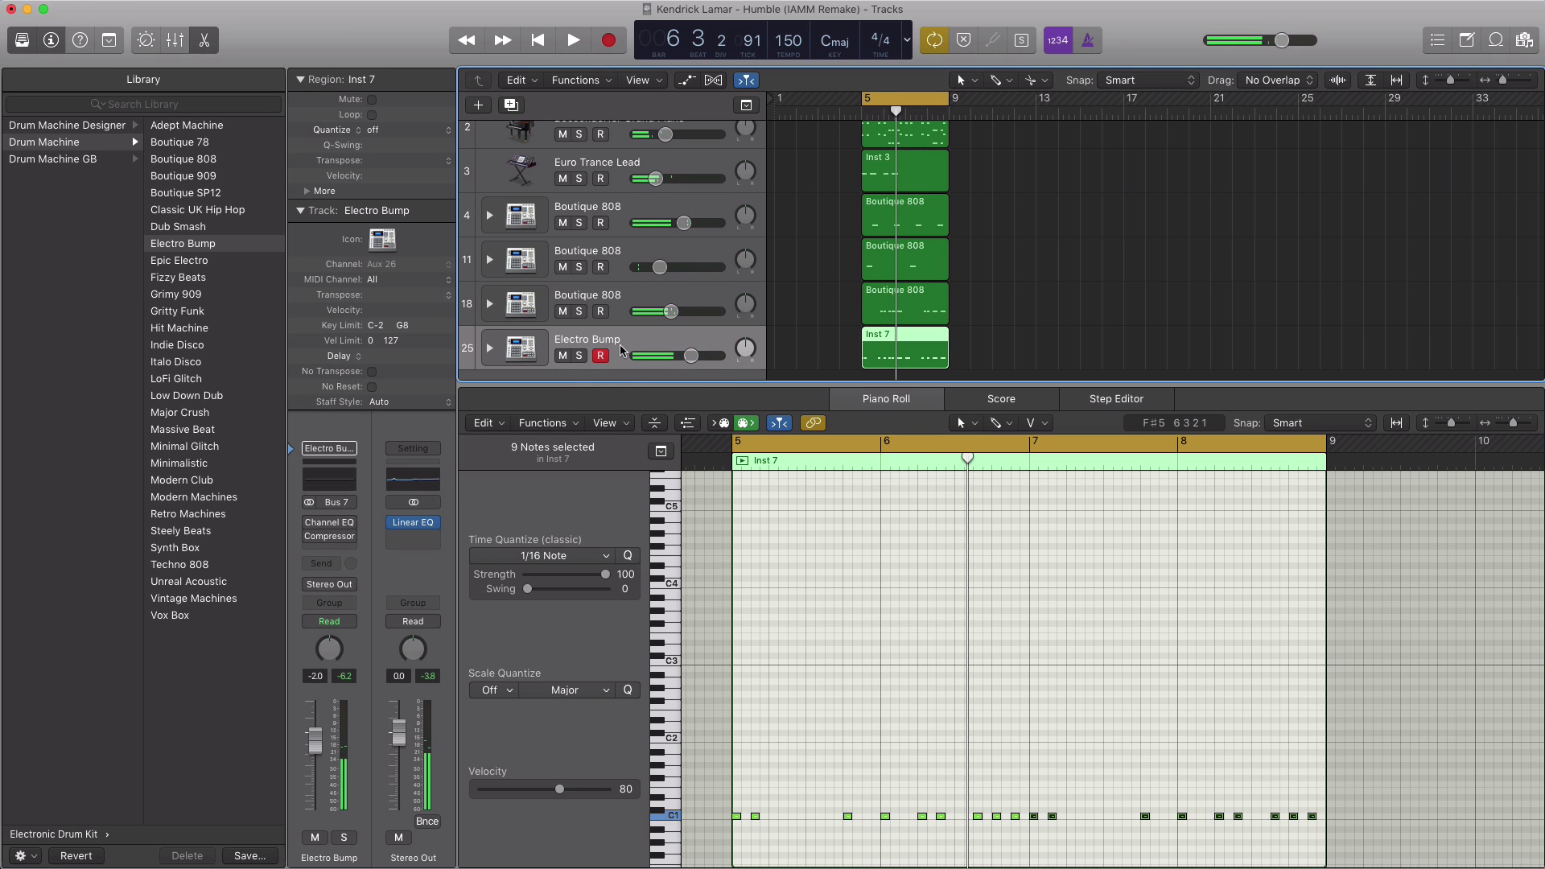
Step: Audition Drum Machine Designer kick pieces on the kick track, load Kick 1 - Radiant and raise its volume to about +1.1 dB
left_click(67, 125)
left_click(193, 479)
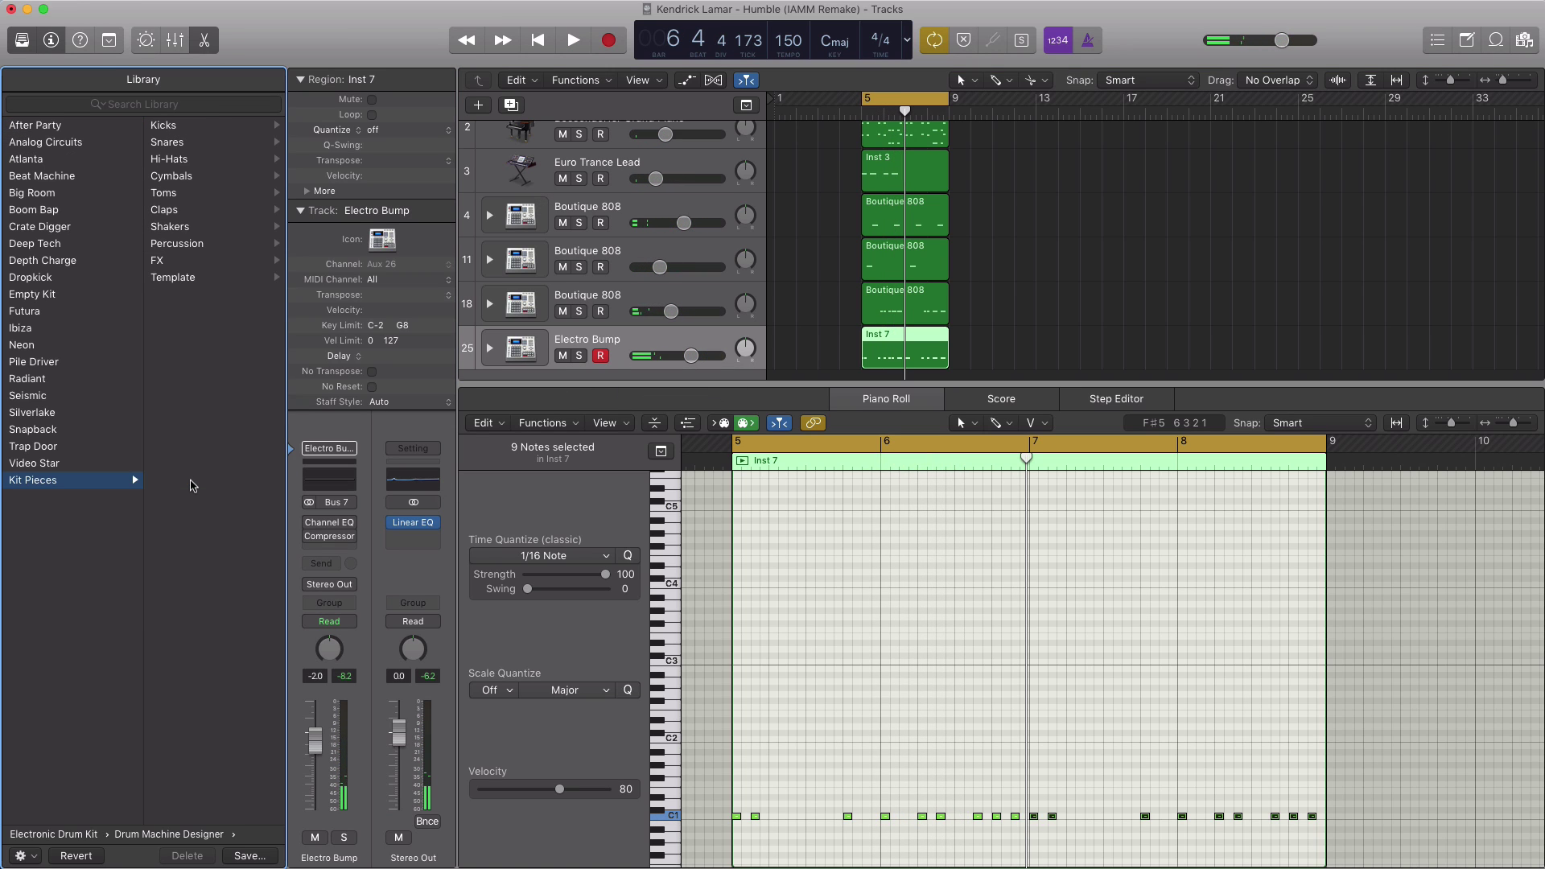
left_click(165, 126)
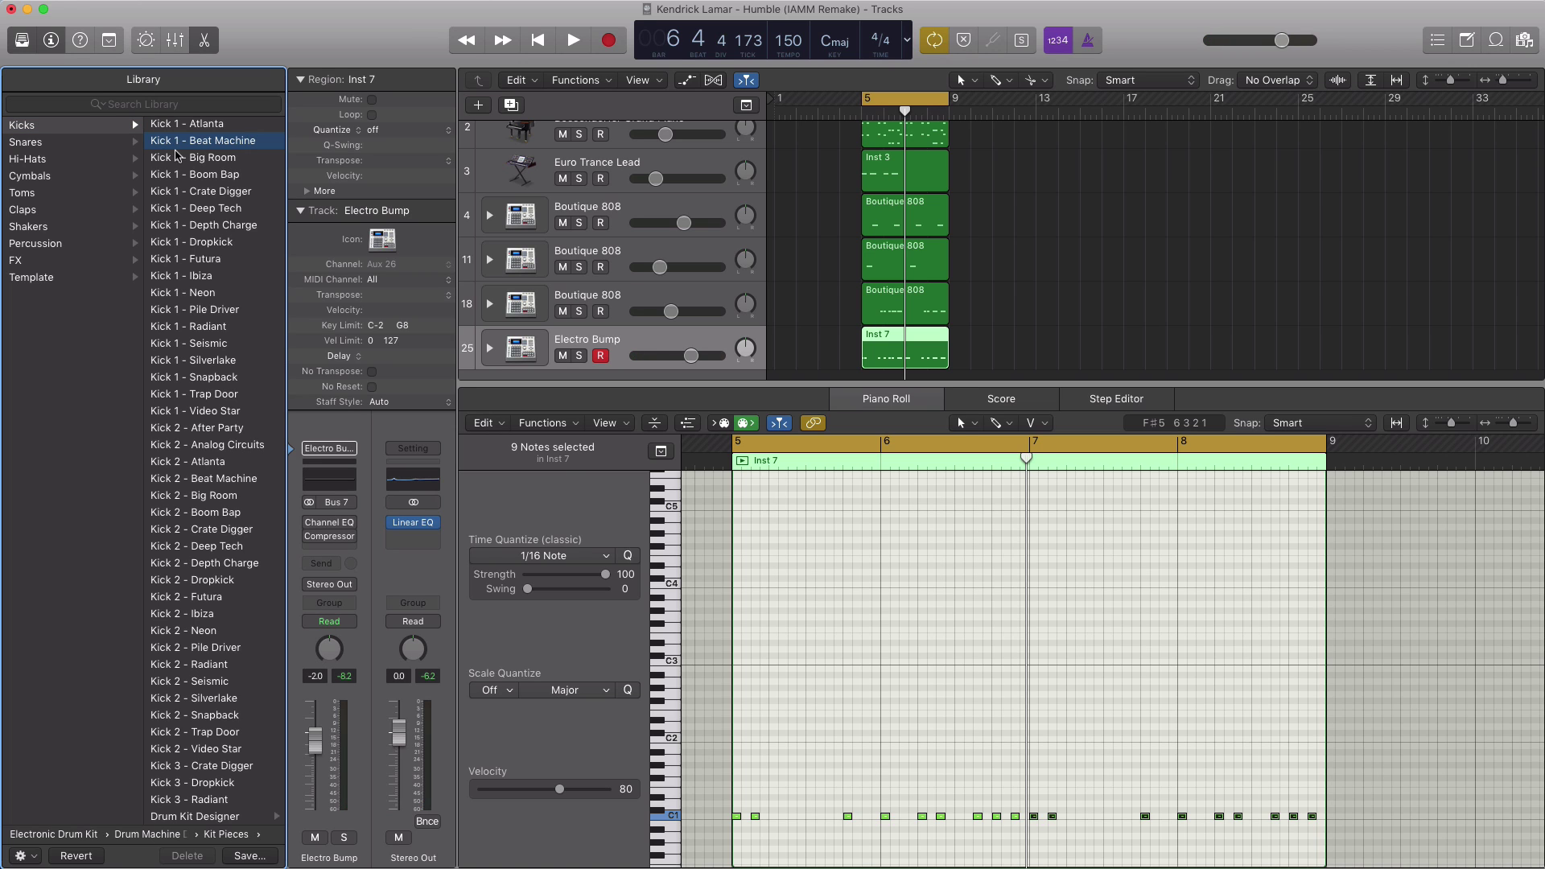
left_click(199, 158)
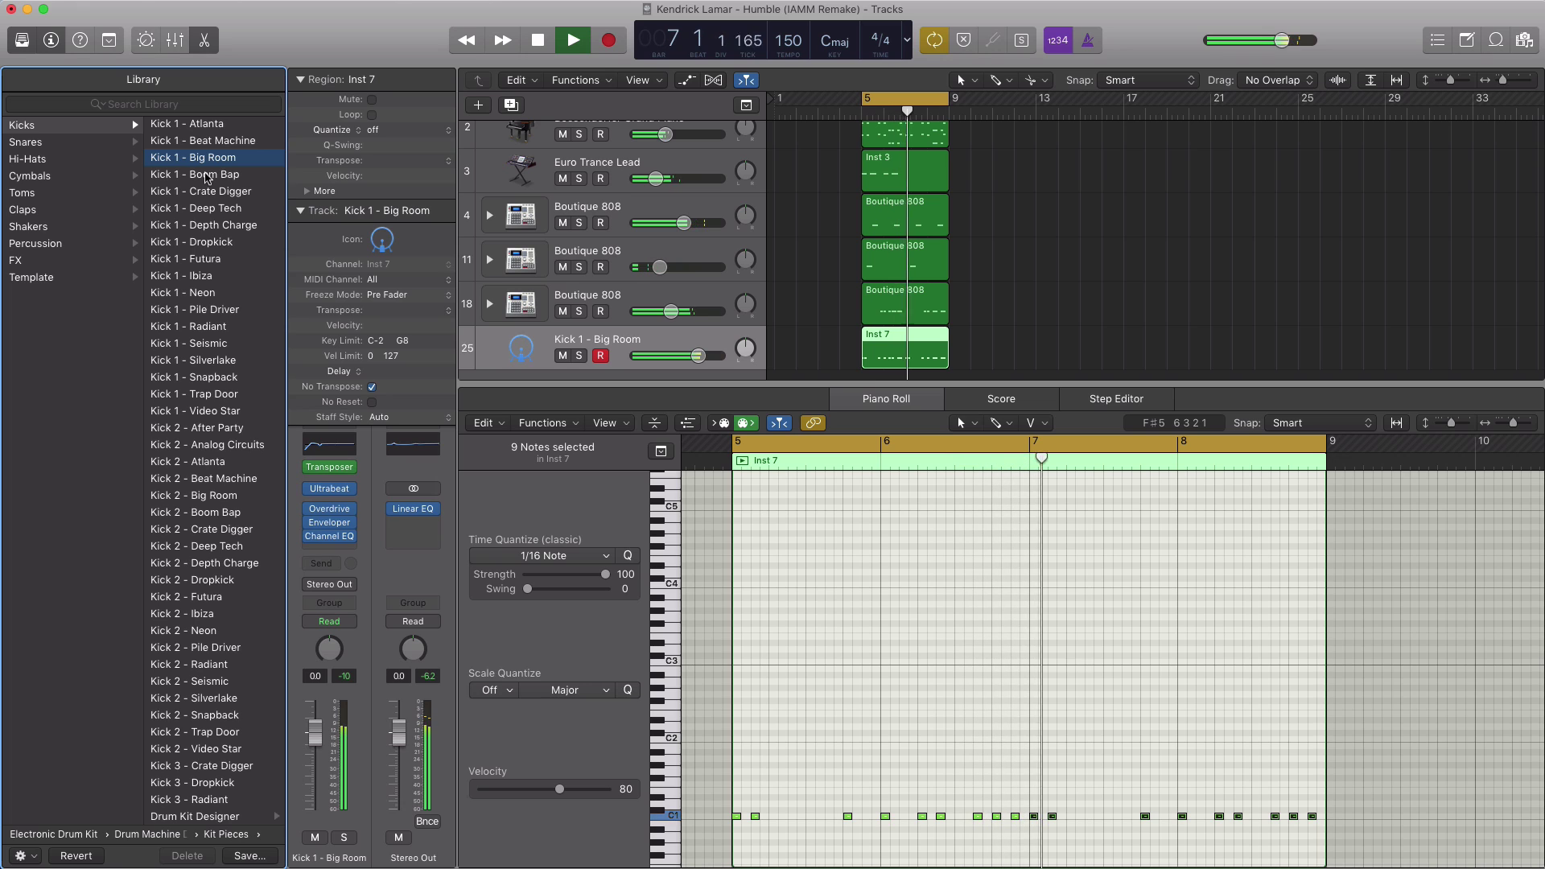
left_click(207, 191)
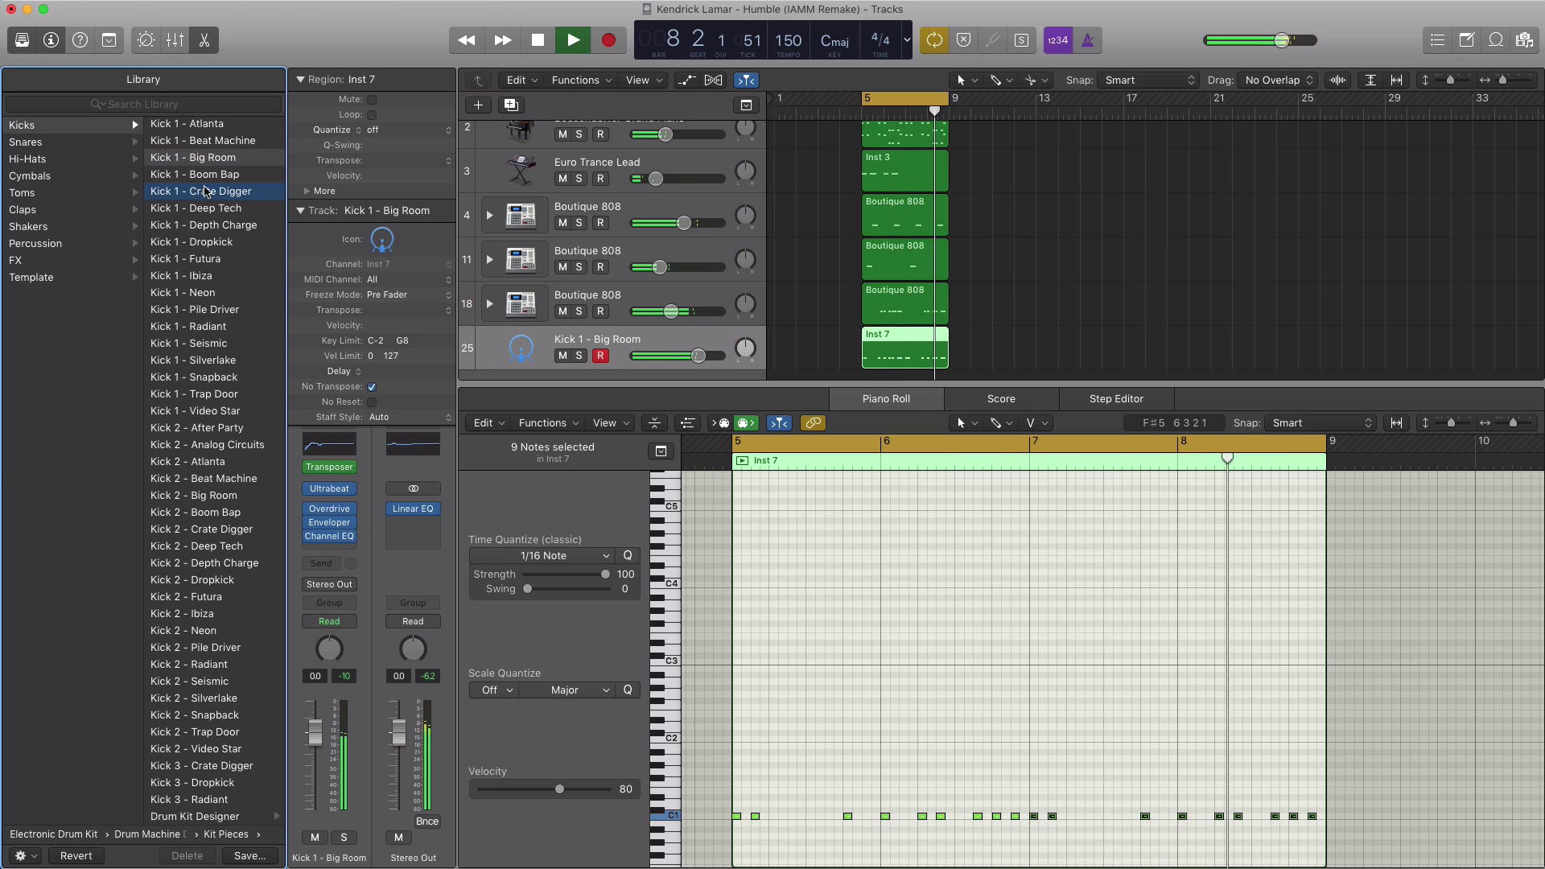
left_click(197, 330)
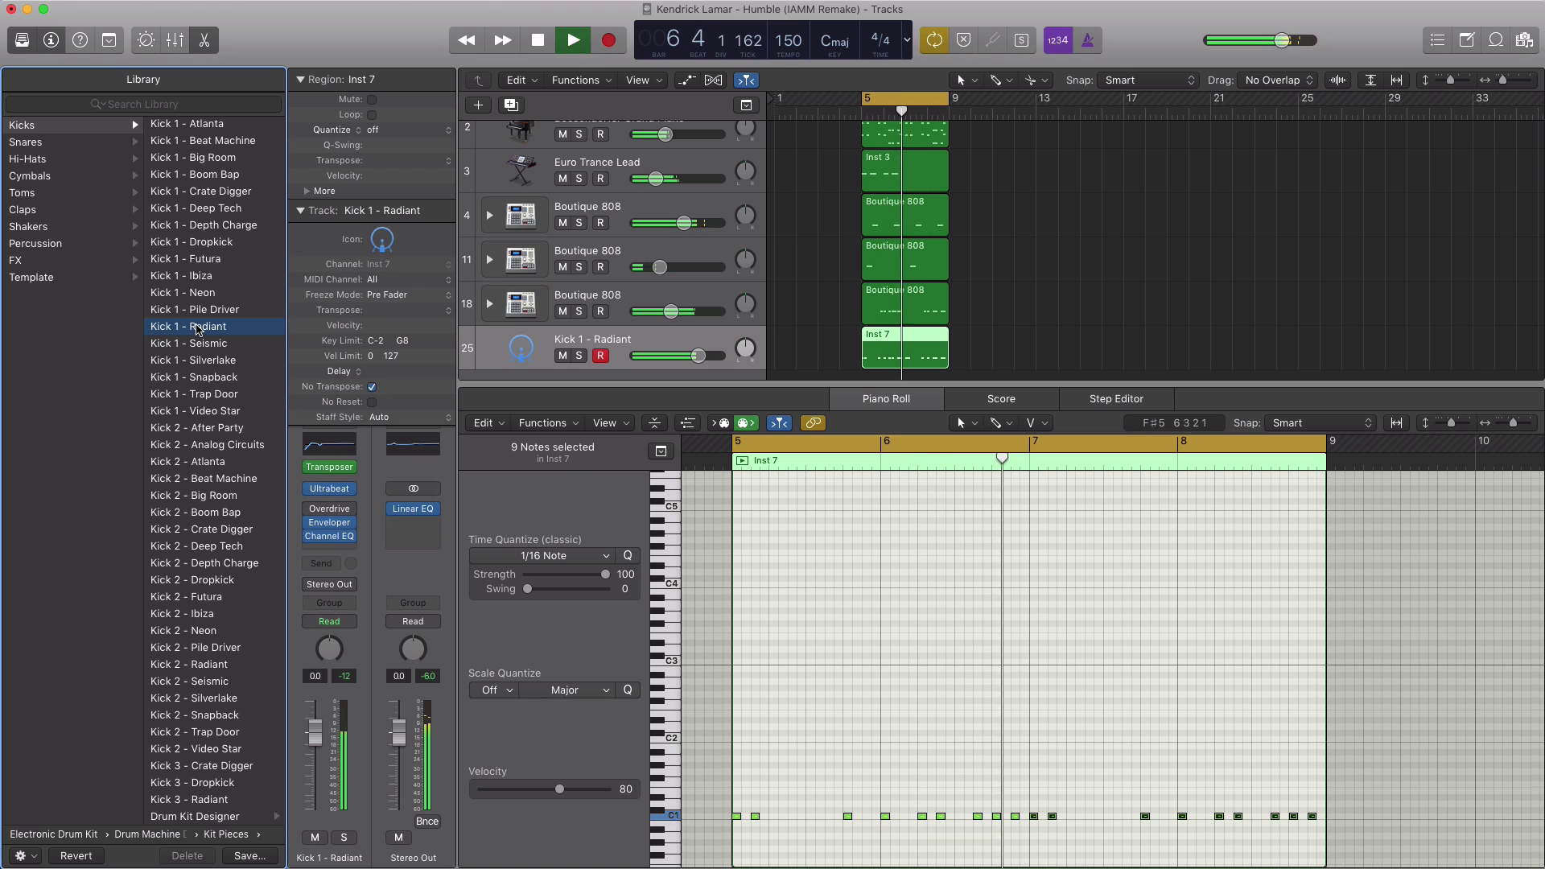
left_click(698, 356)
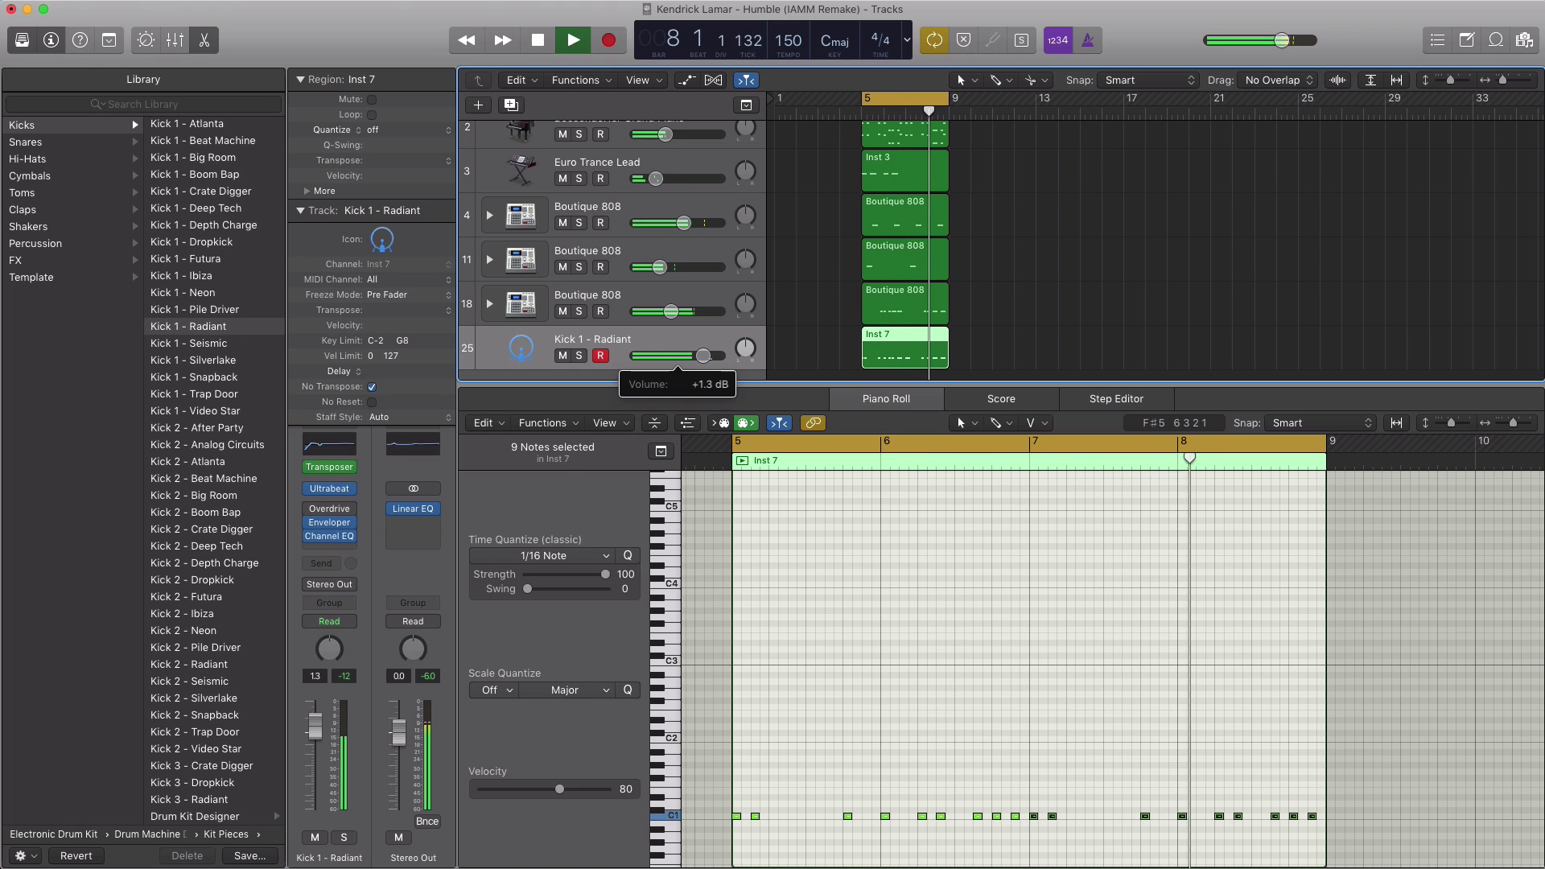
key("space")
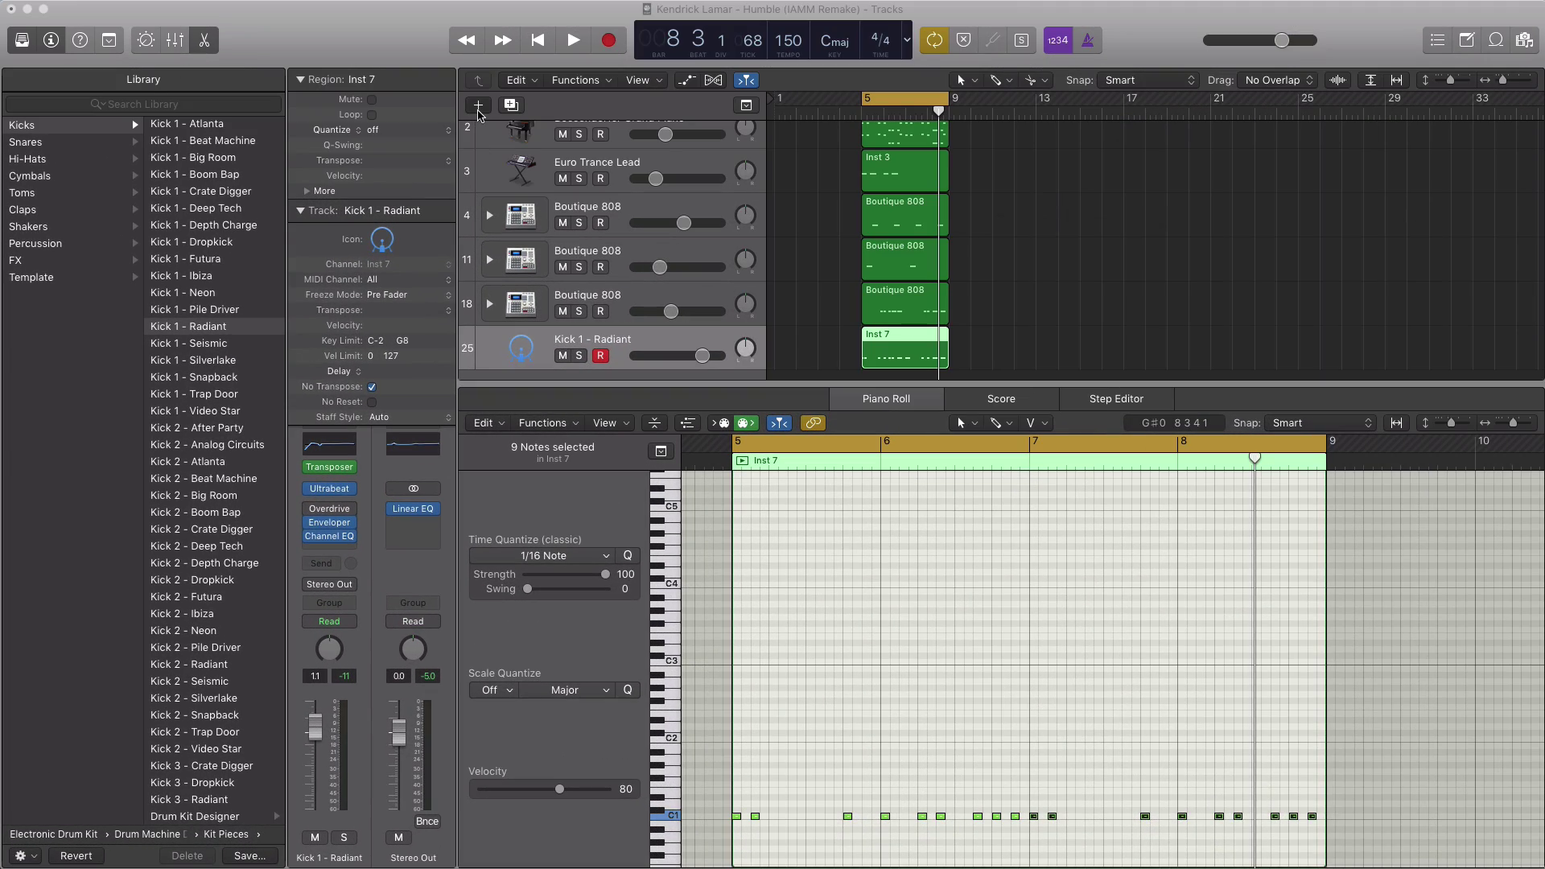
Step: Add a software instrument track, hide the Library and insert the ES2 synthesizer on the new track
left_click(478, 106)
key("Return")
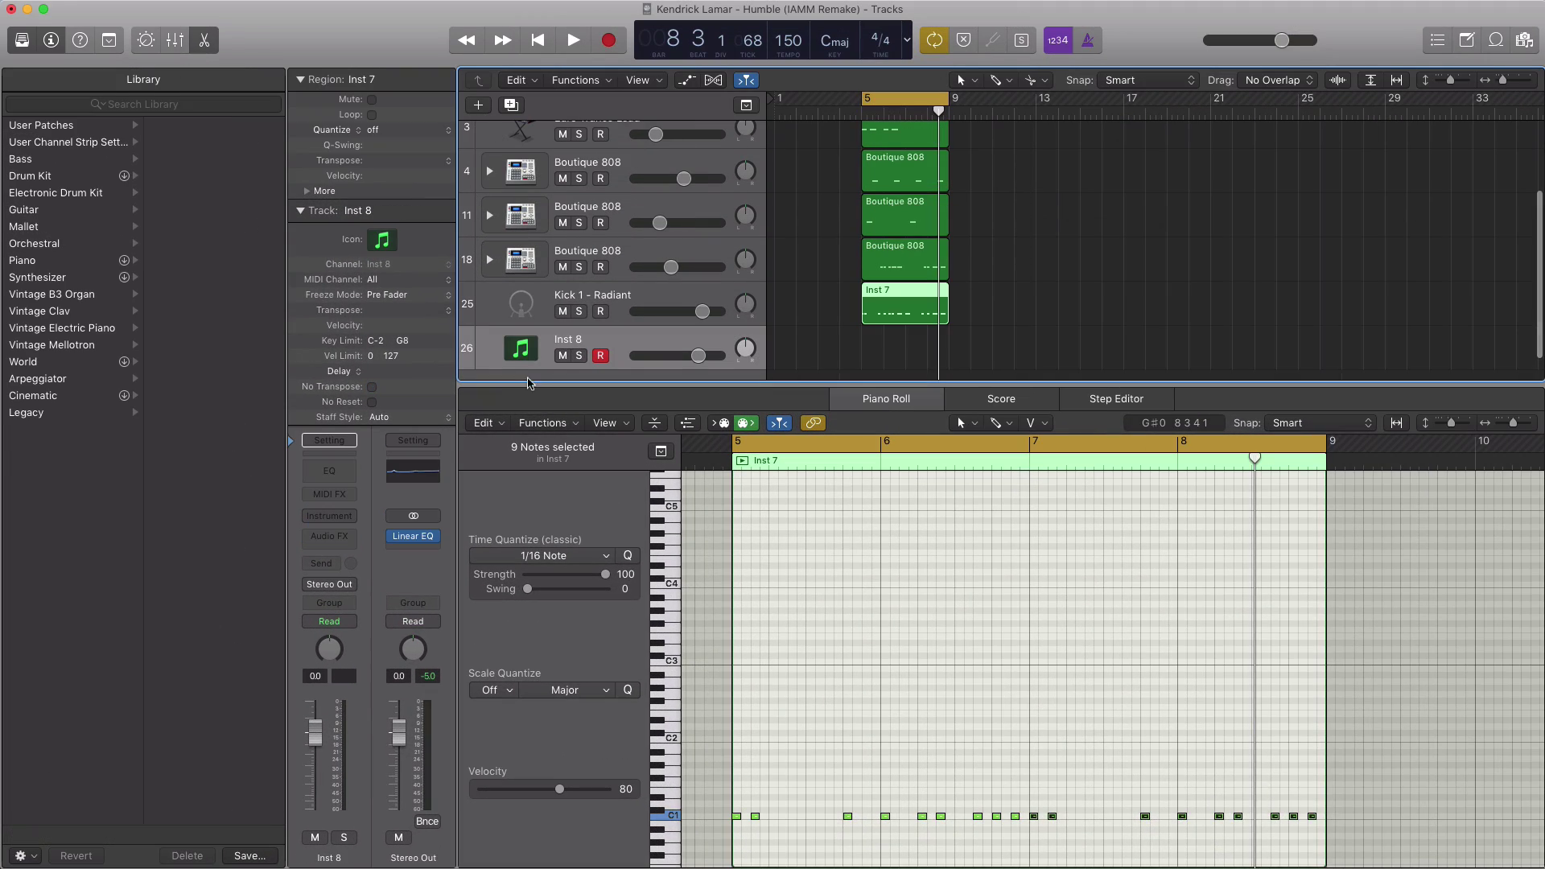
left_click(21, 41)
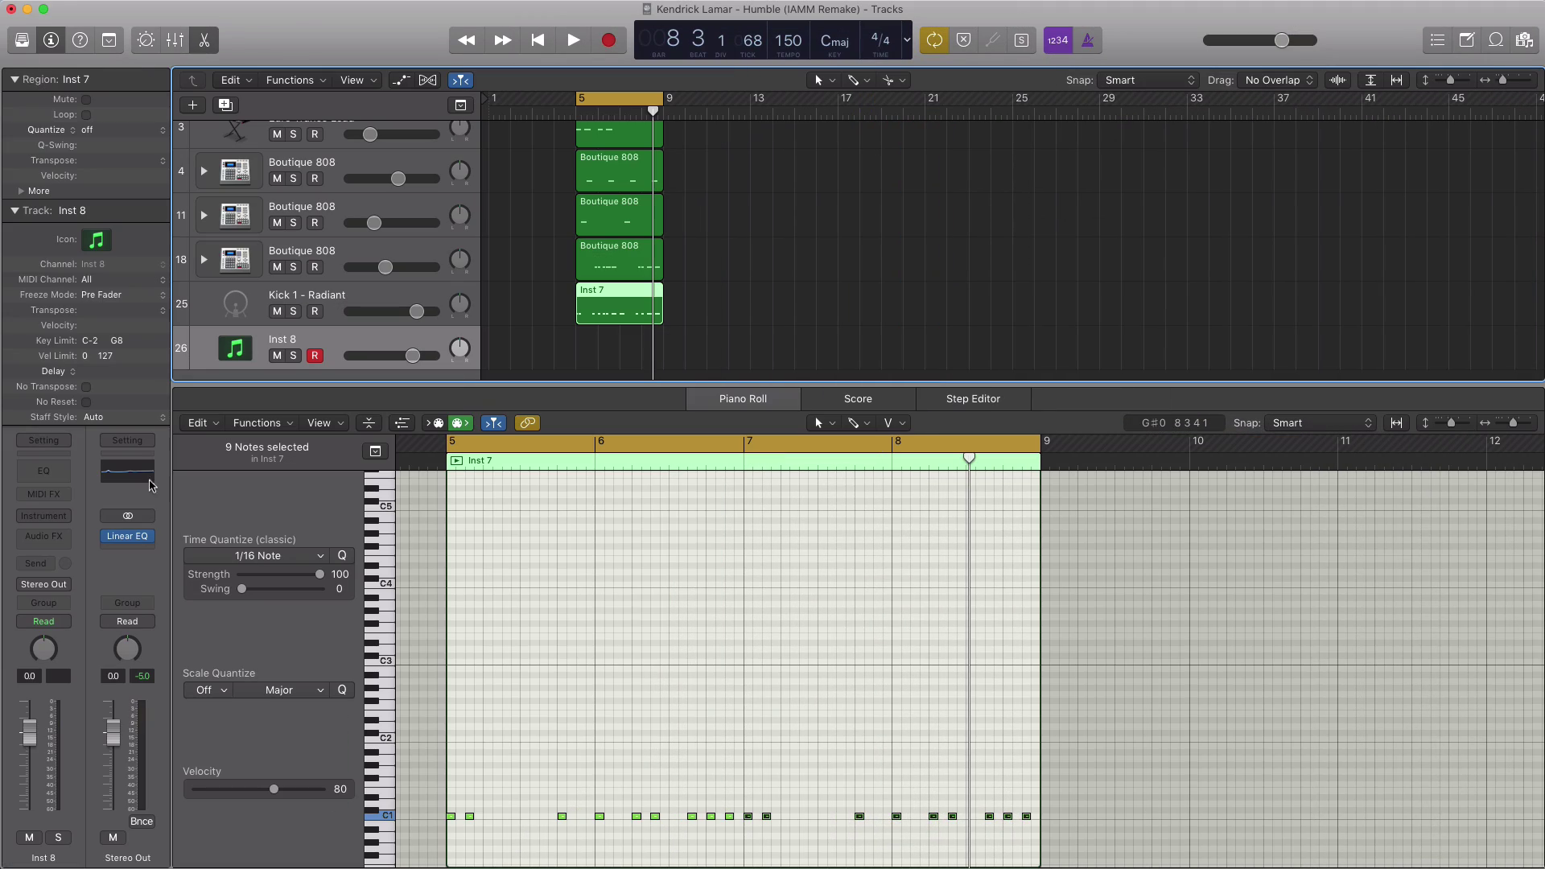
left_click(59, 515)
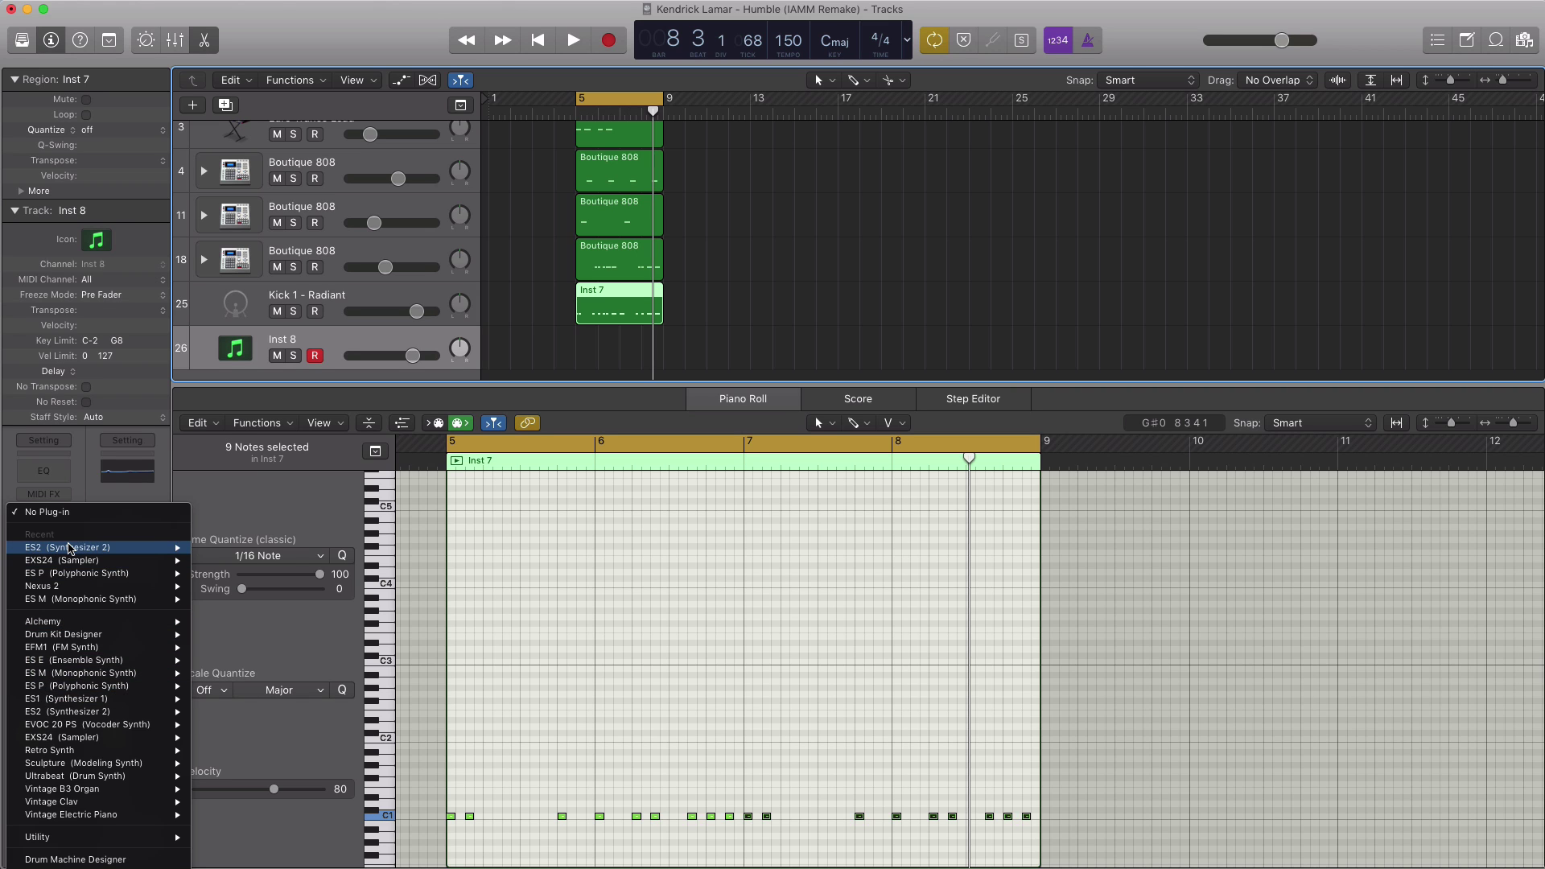
left_click(70, 548)
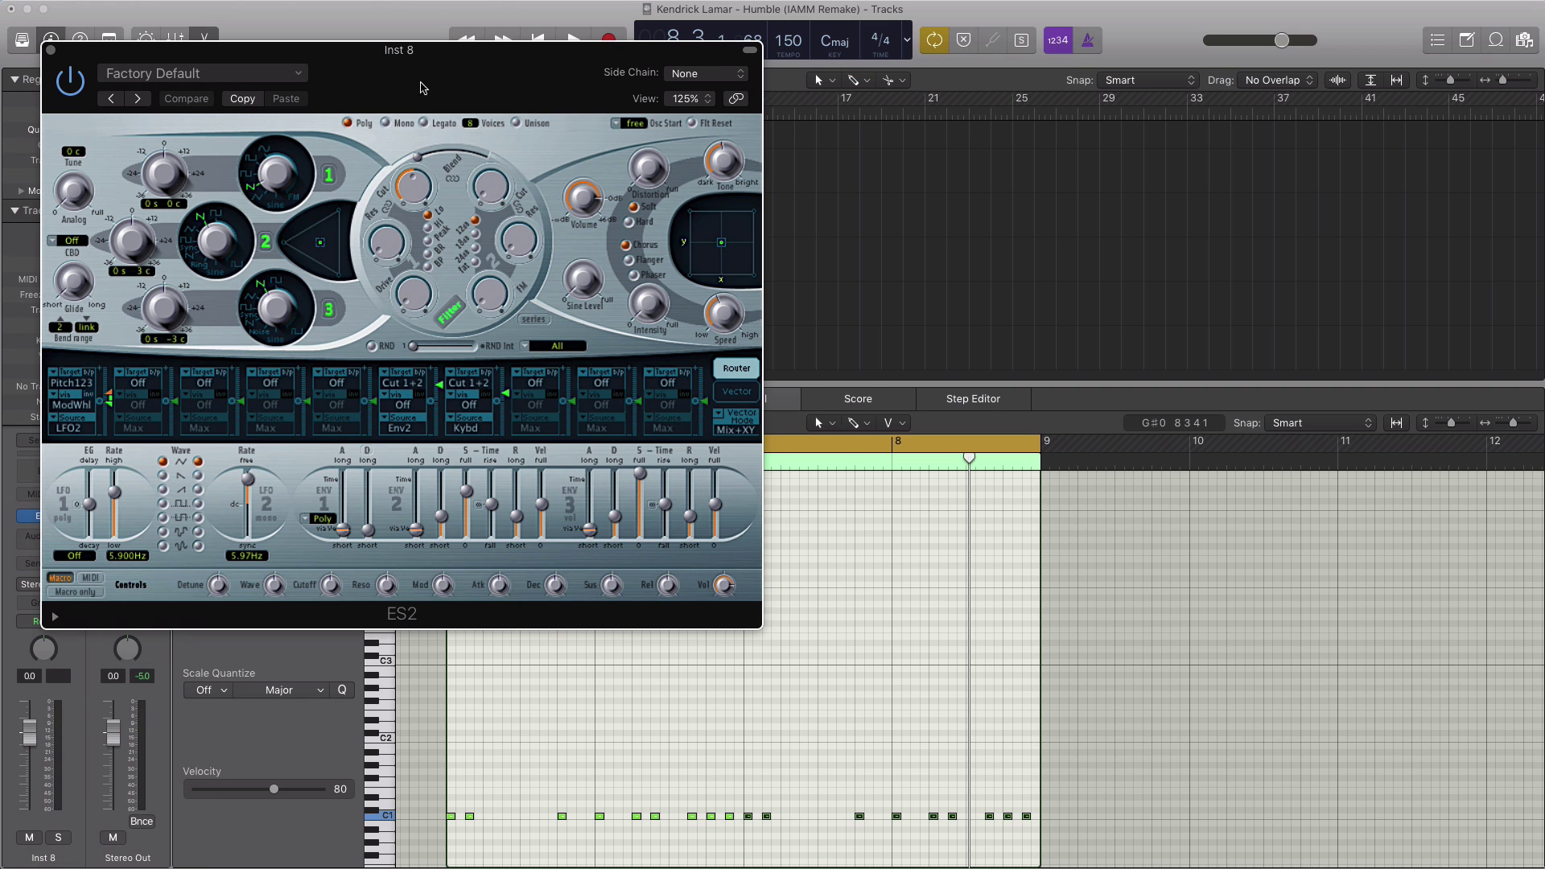
Step: Load the 808 preset in ES2 and close the plug-in window
left_click_drag(422, 88, 534, 95)
left_click(314, 80)
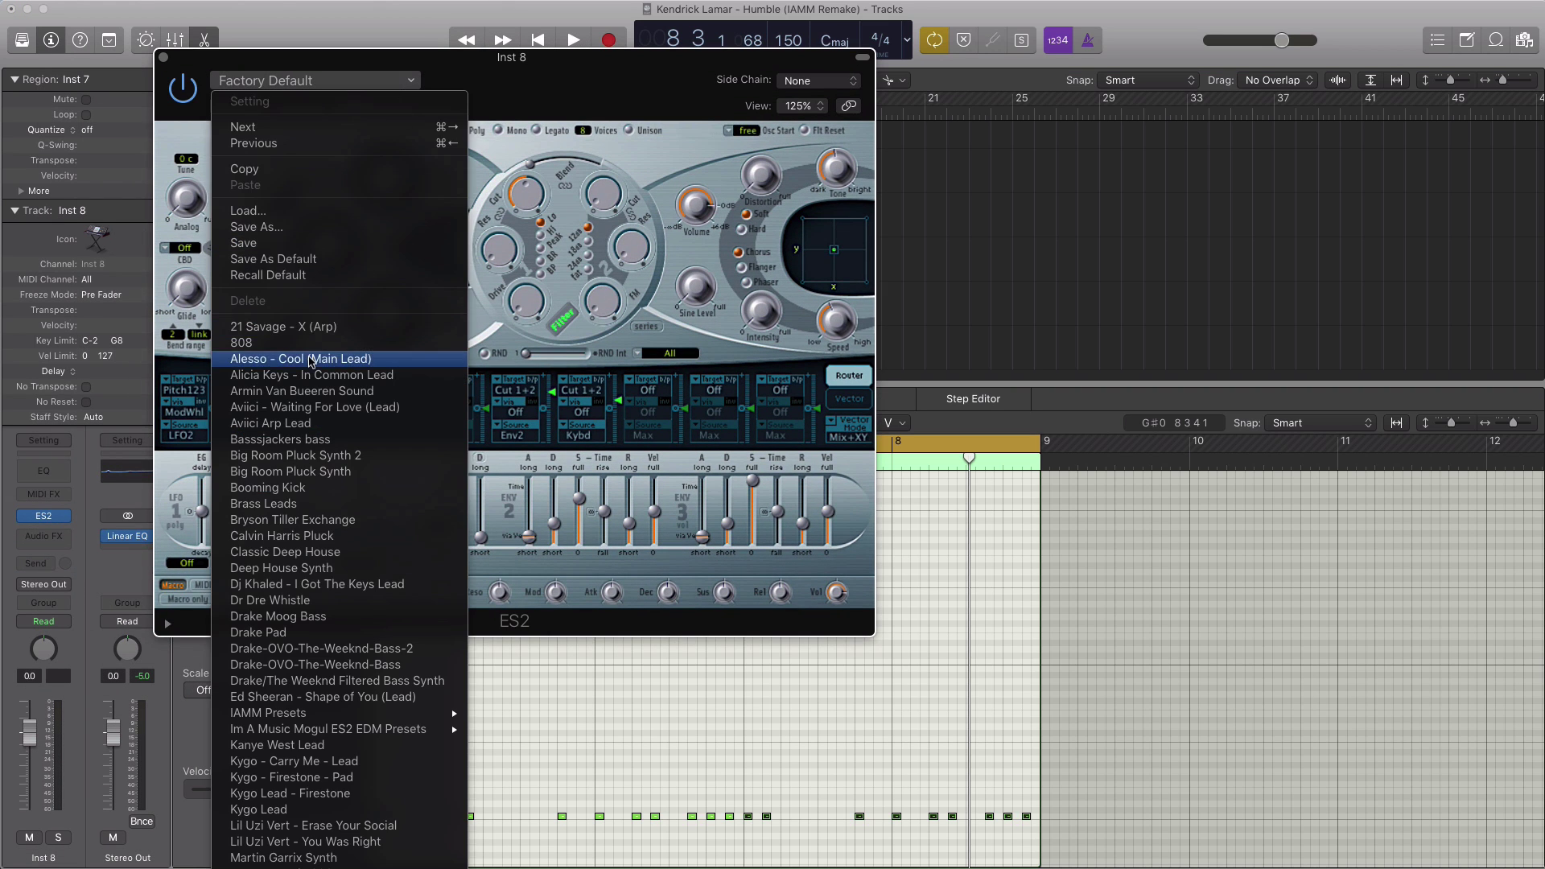
left_click(313, 342)
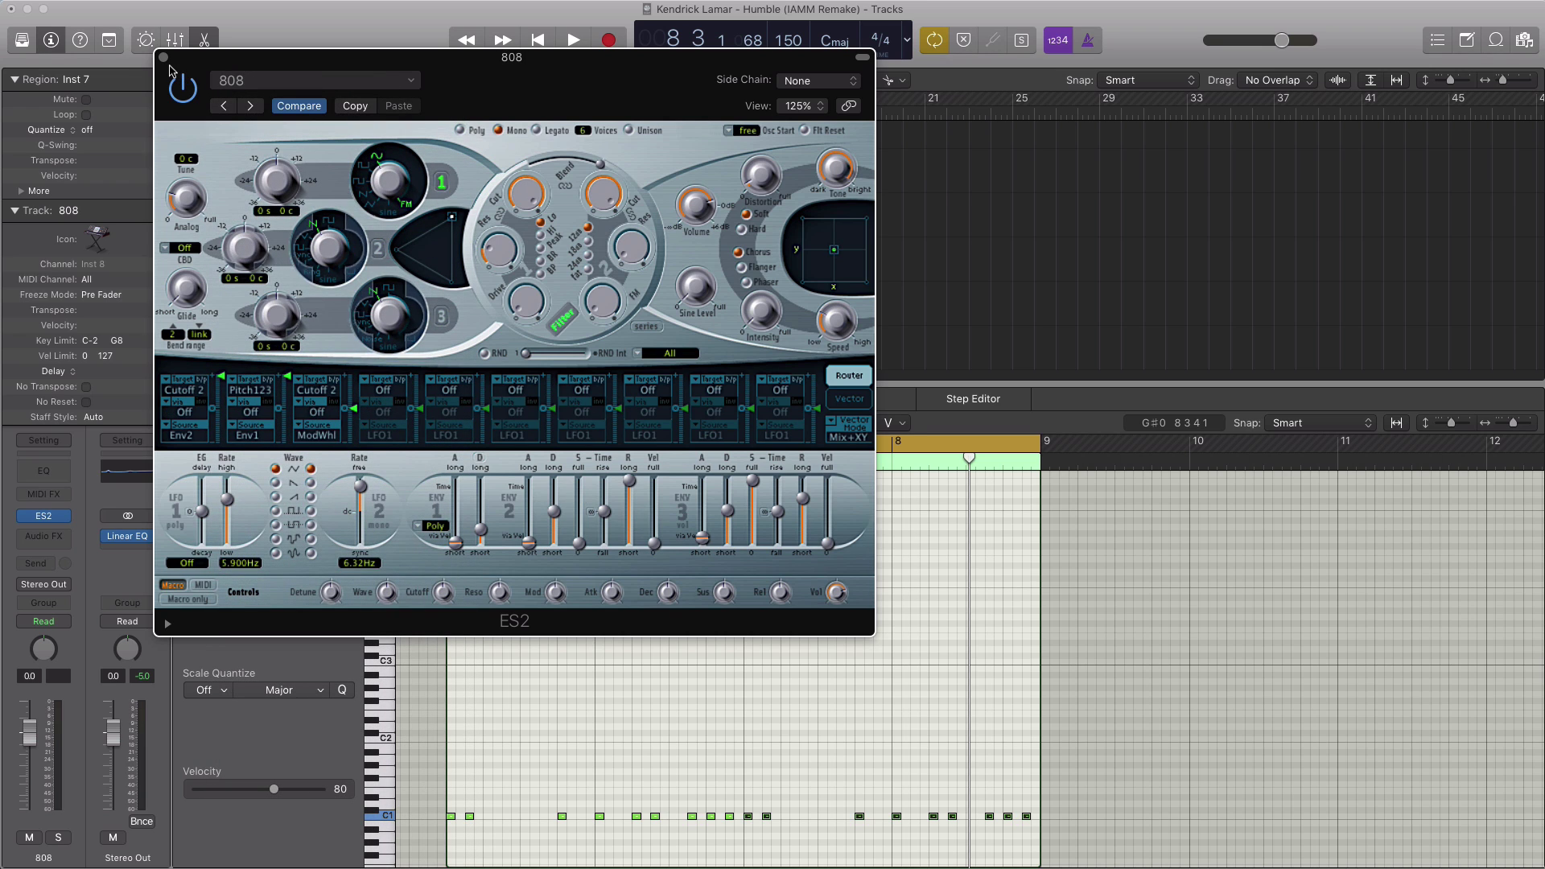
left_click(162, 58)
Step: Create an empty region spanning bars 5 to 9 on the 808 track and open it for note editing
left_click(590, 357)
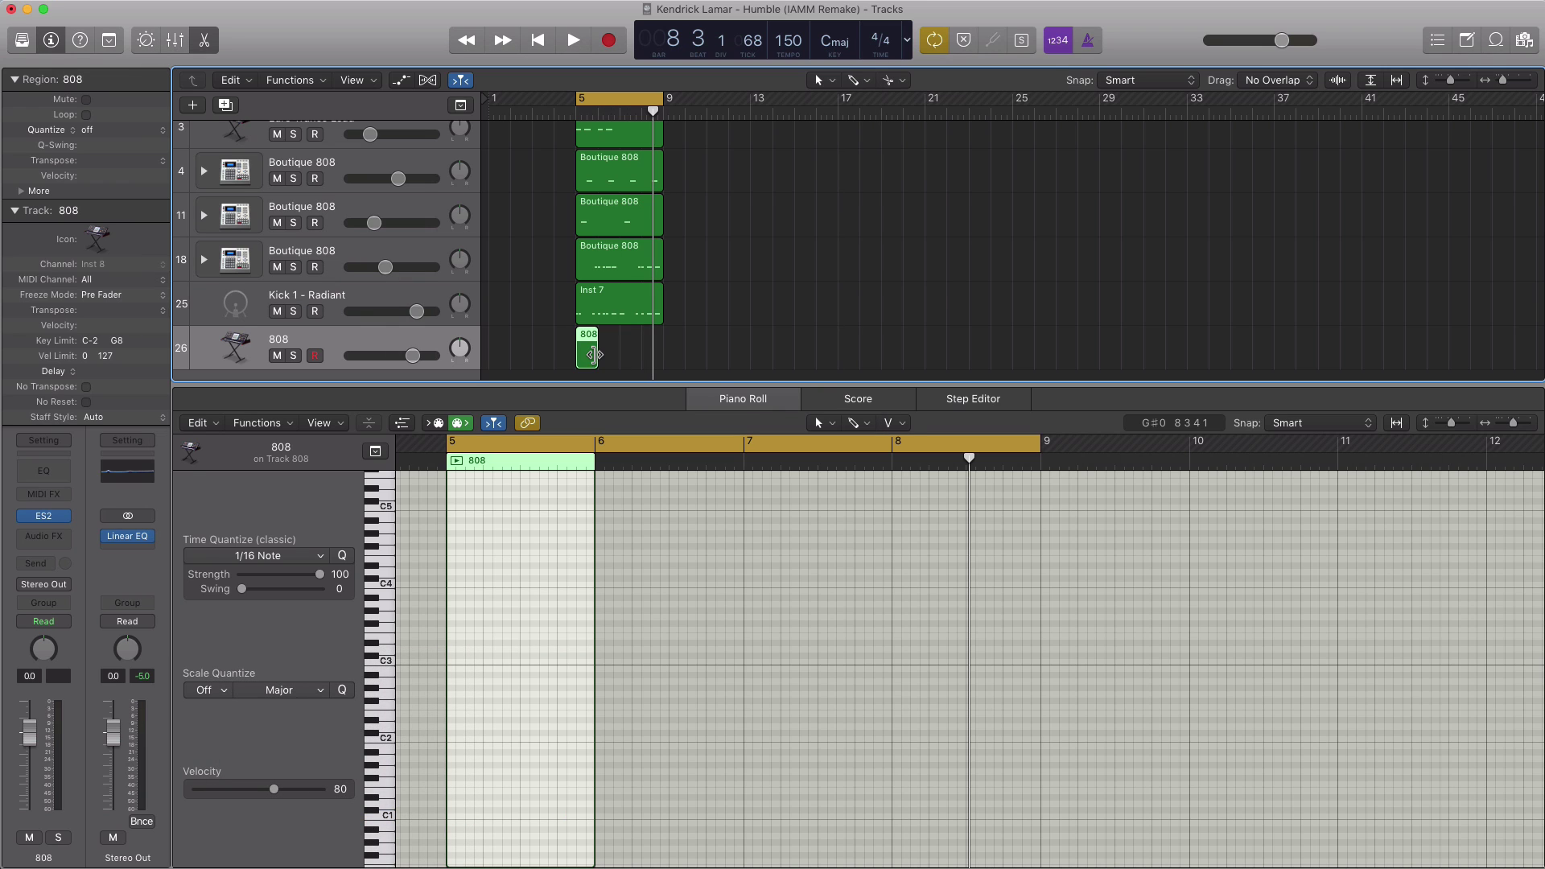
left_click_drag(597, 357, 662, 357)
key("e")
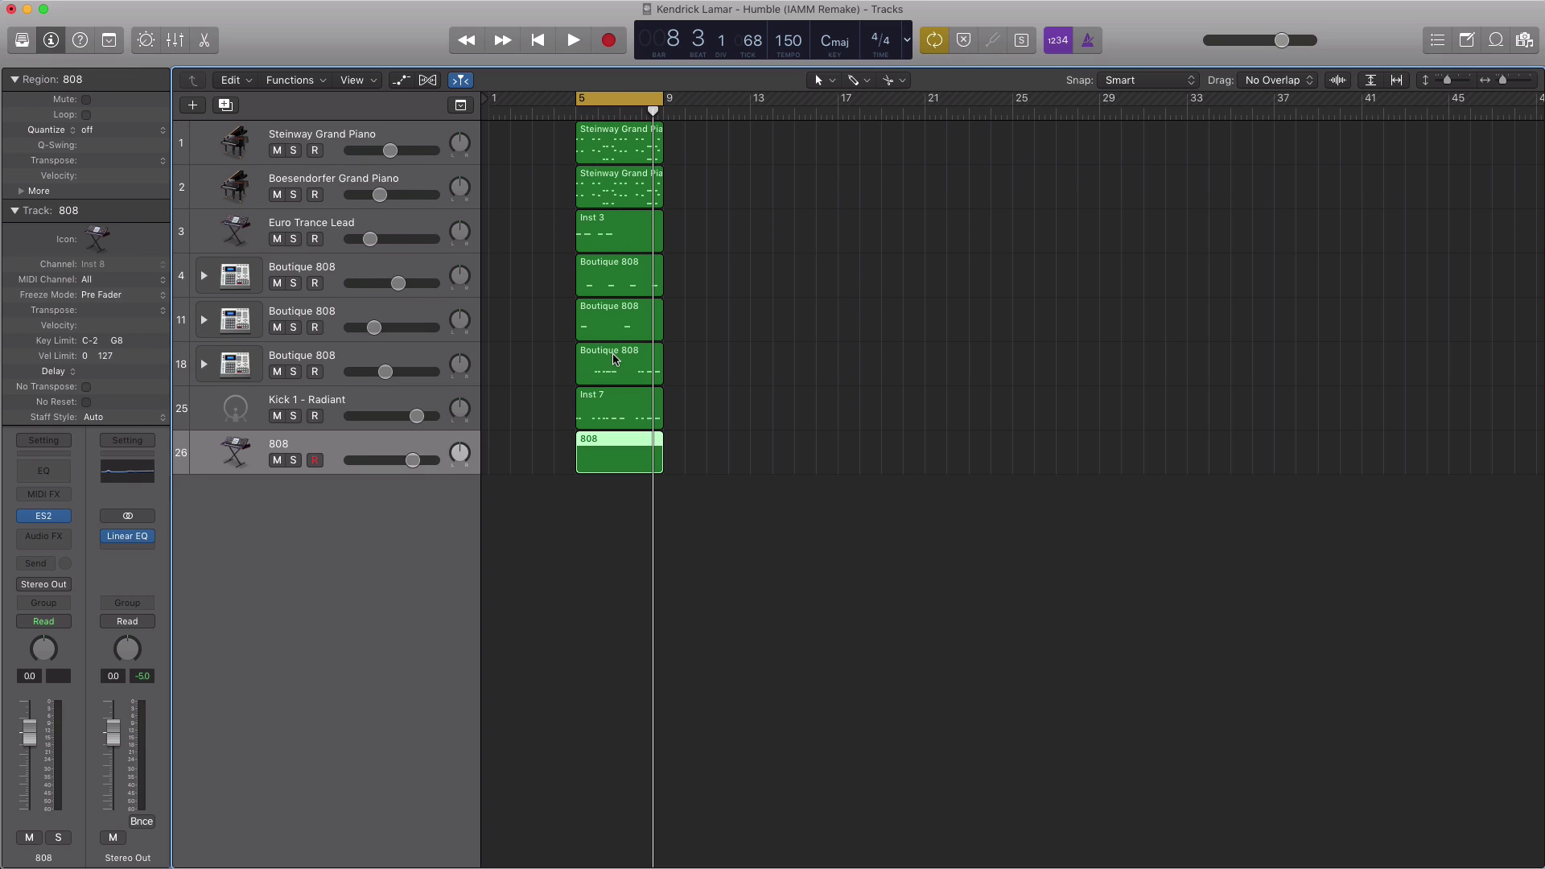
double_click(642, 465)
key("space")
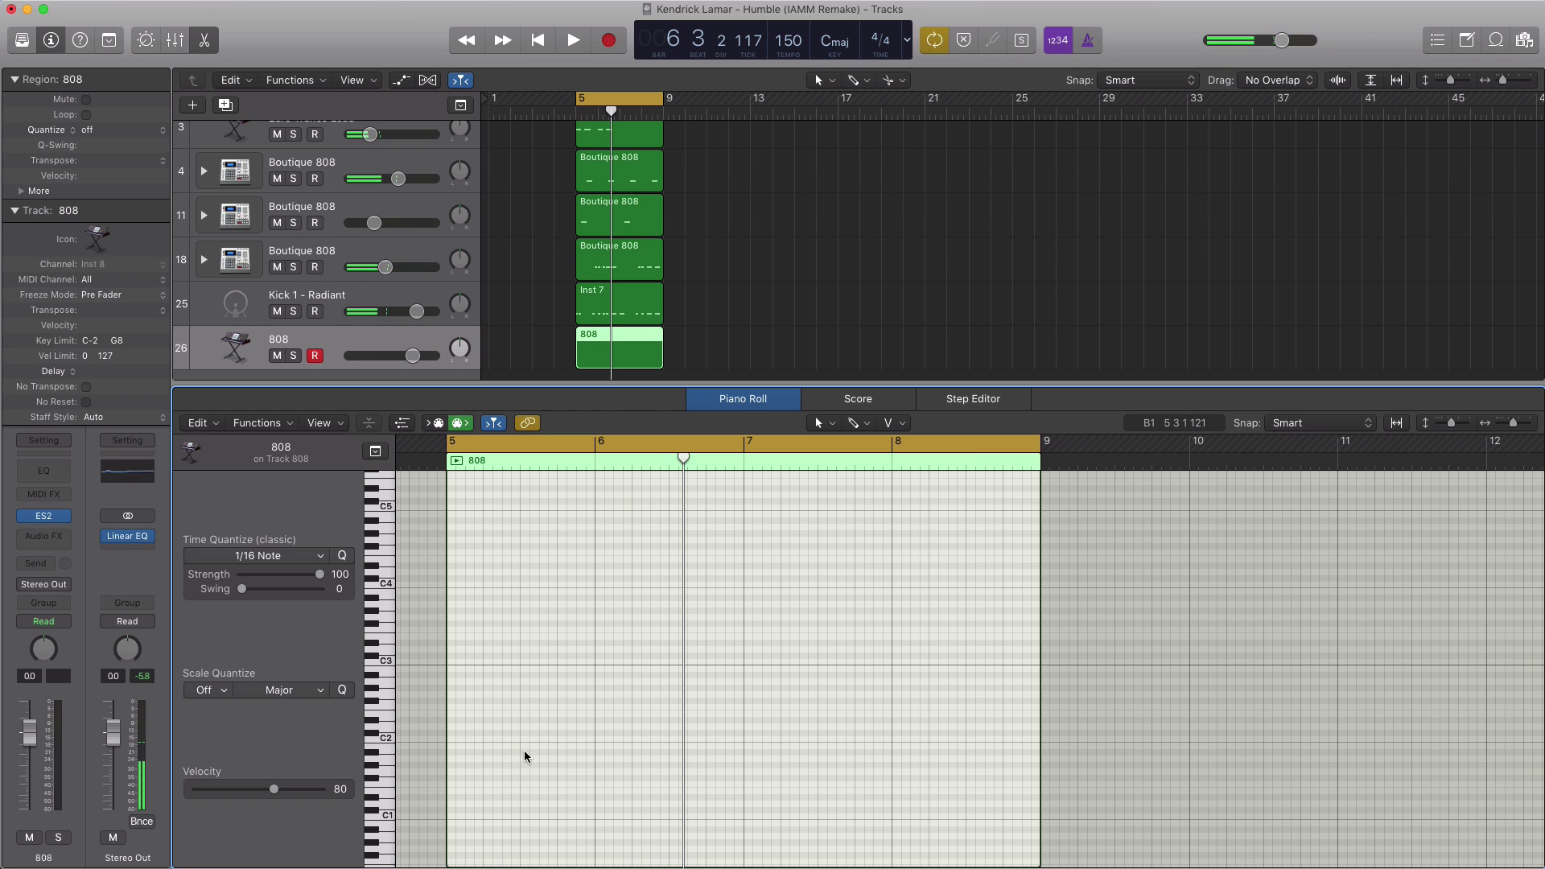
Step: Place a half-beat D#0 bass note at the start of bar 5, followed by a second D#0 extended to beat 4, auditioning the loop
scroll(523, 750, "down", 1)
left_click(452, 787)
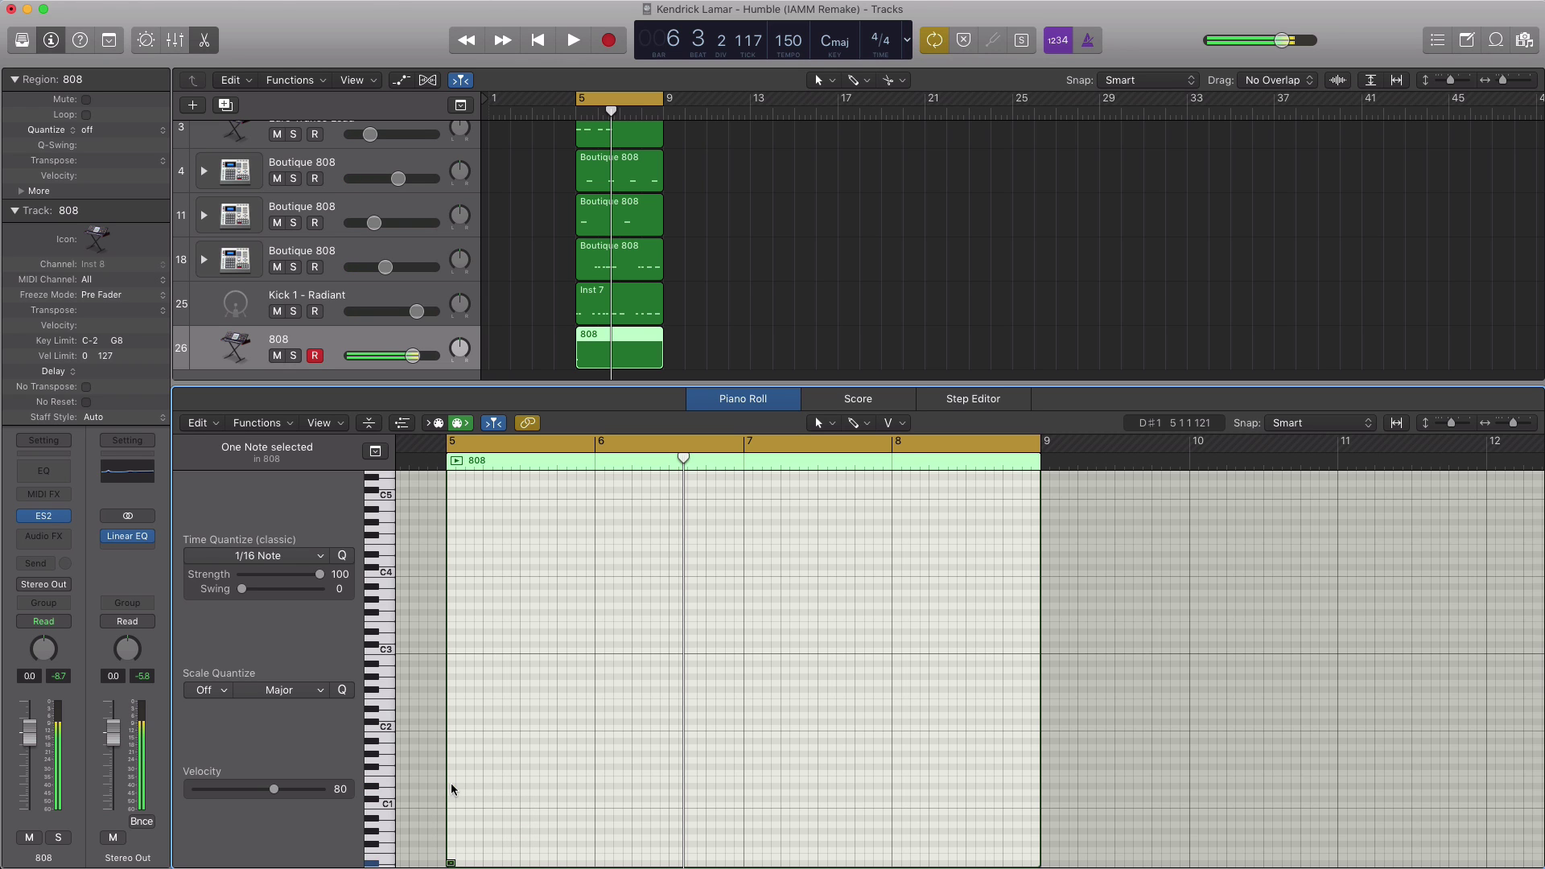
key("alt+shift+Down")
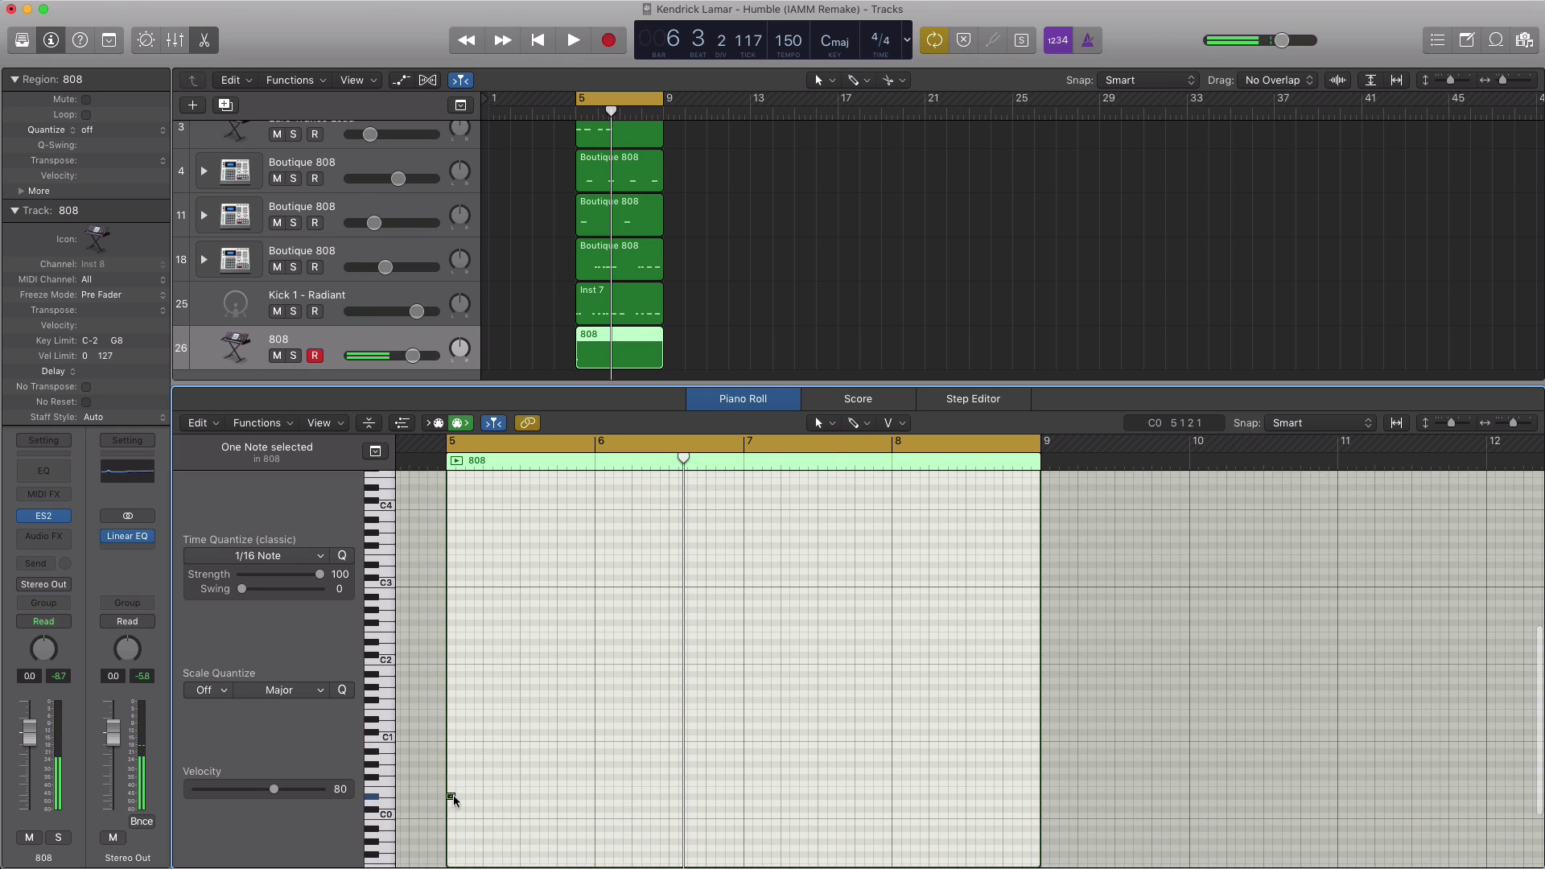
left_click_drag(455, 798, 465, 798)
key("space")
scroll(490, 808, "up", 5)
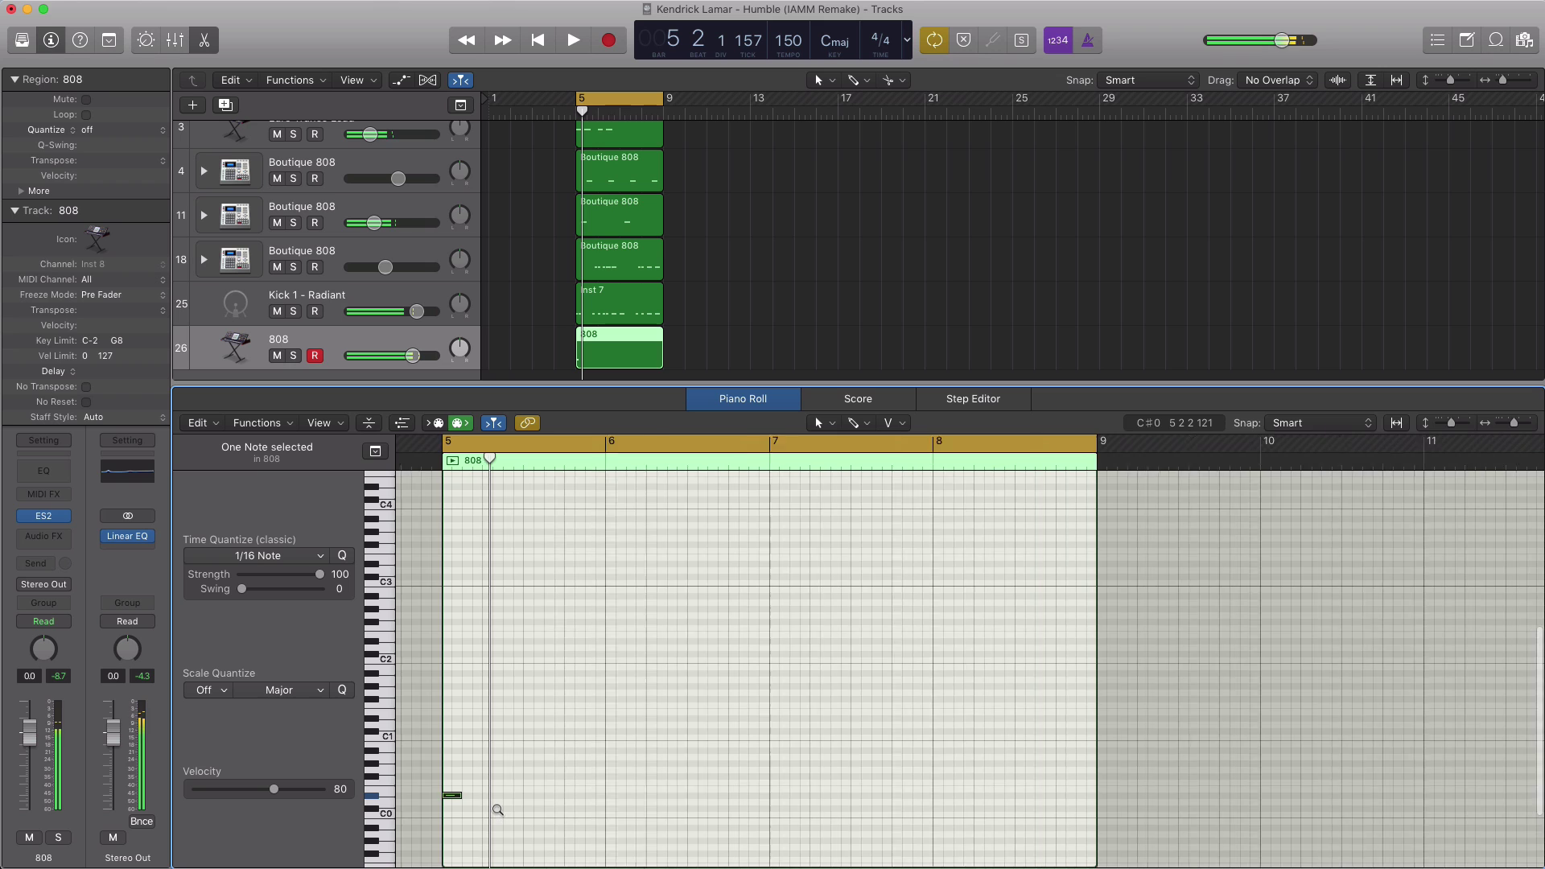
key("space")
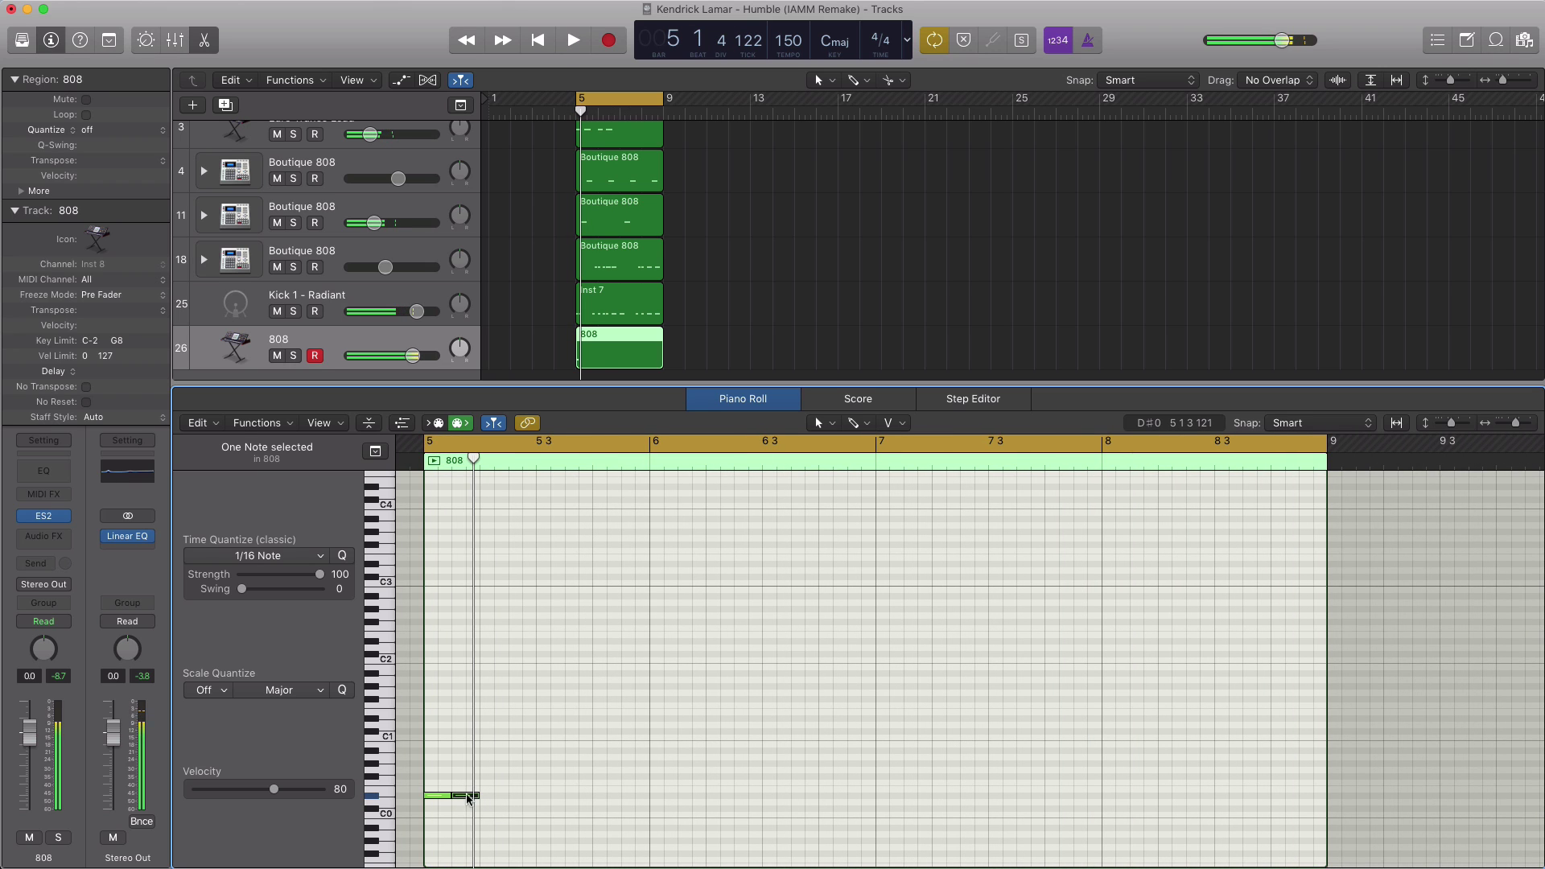
left_click_drag(474, 796, 592, 799)
key("space")
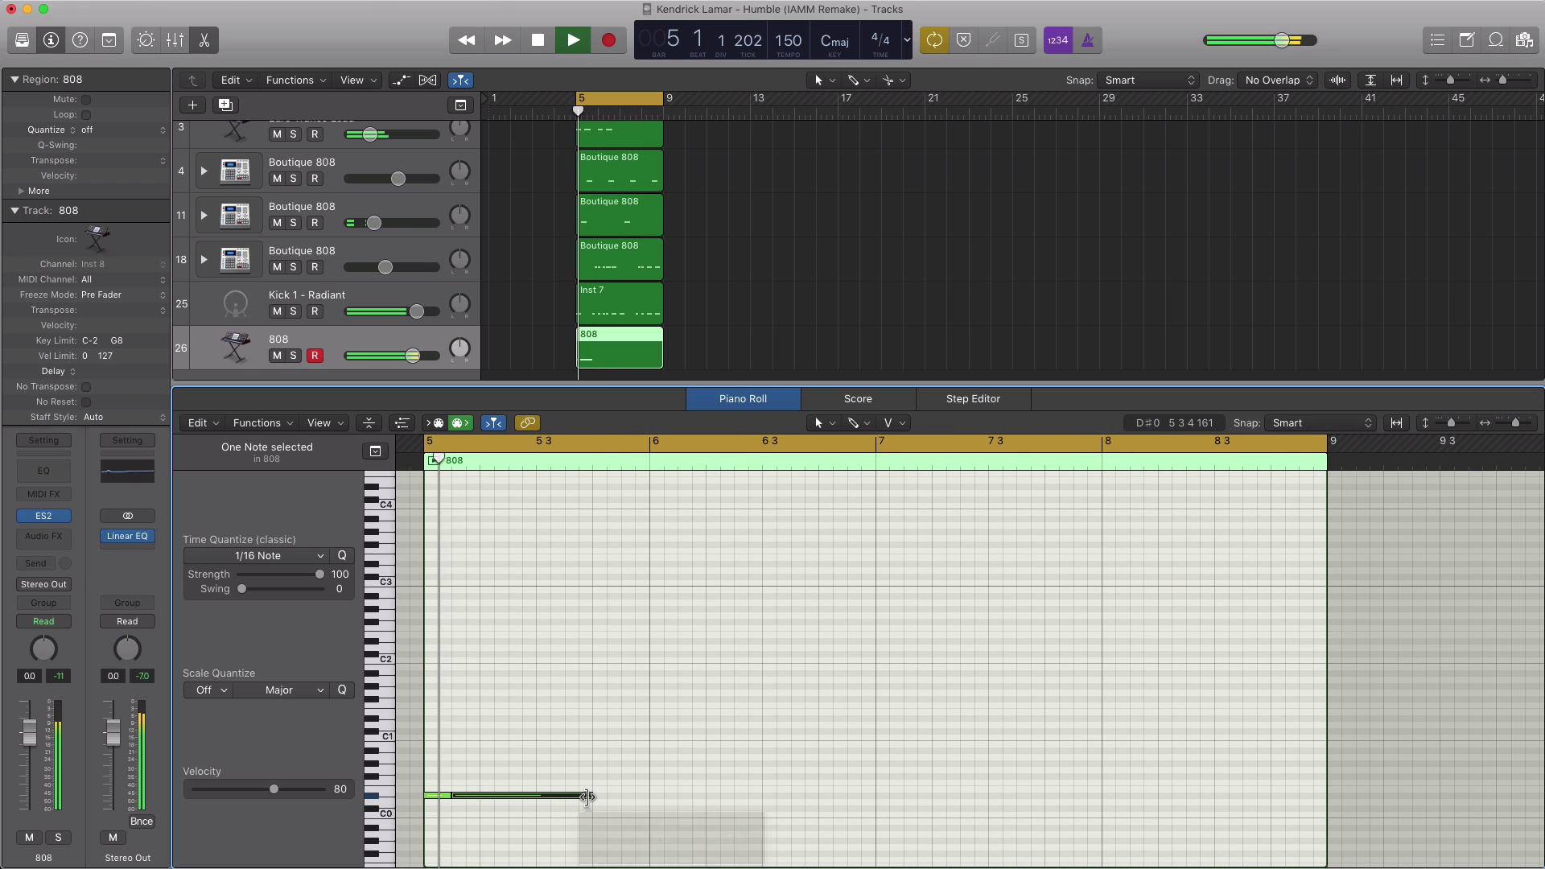
key("space")
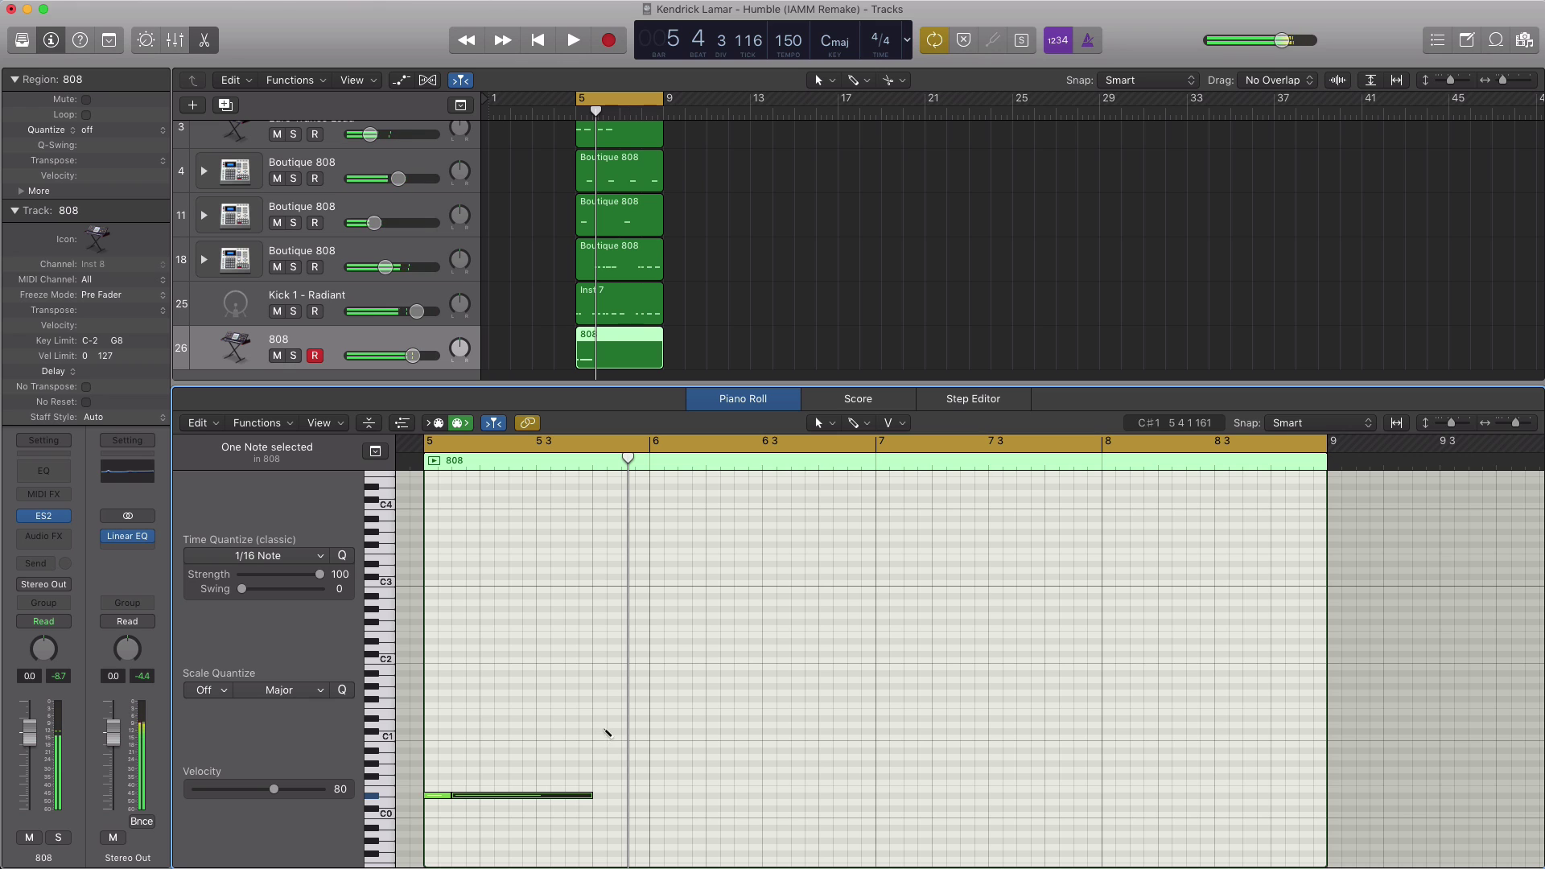
Step: Add one-beat 808 notes: E1 on beat 4 of bar 5, D#1 on beat 1 and G#0 on beat 2 of bar 6, auditioning the loop
left_click(597, 712)
key("space")
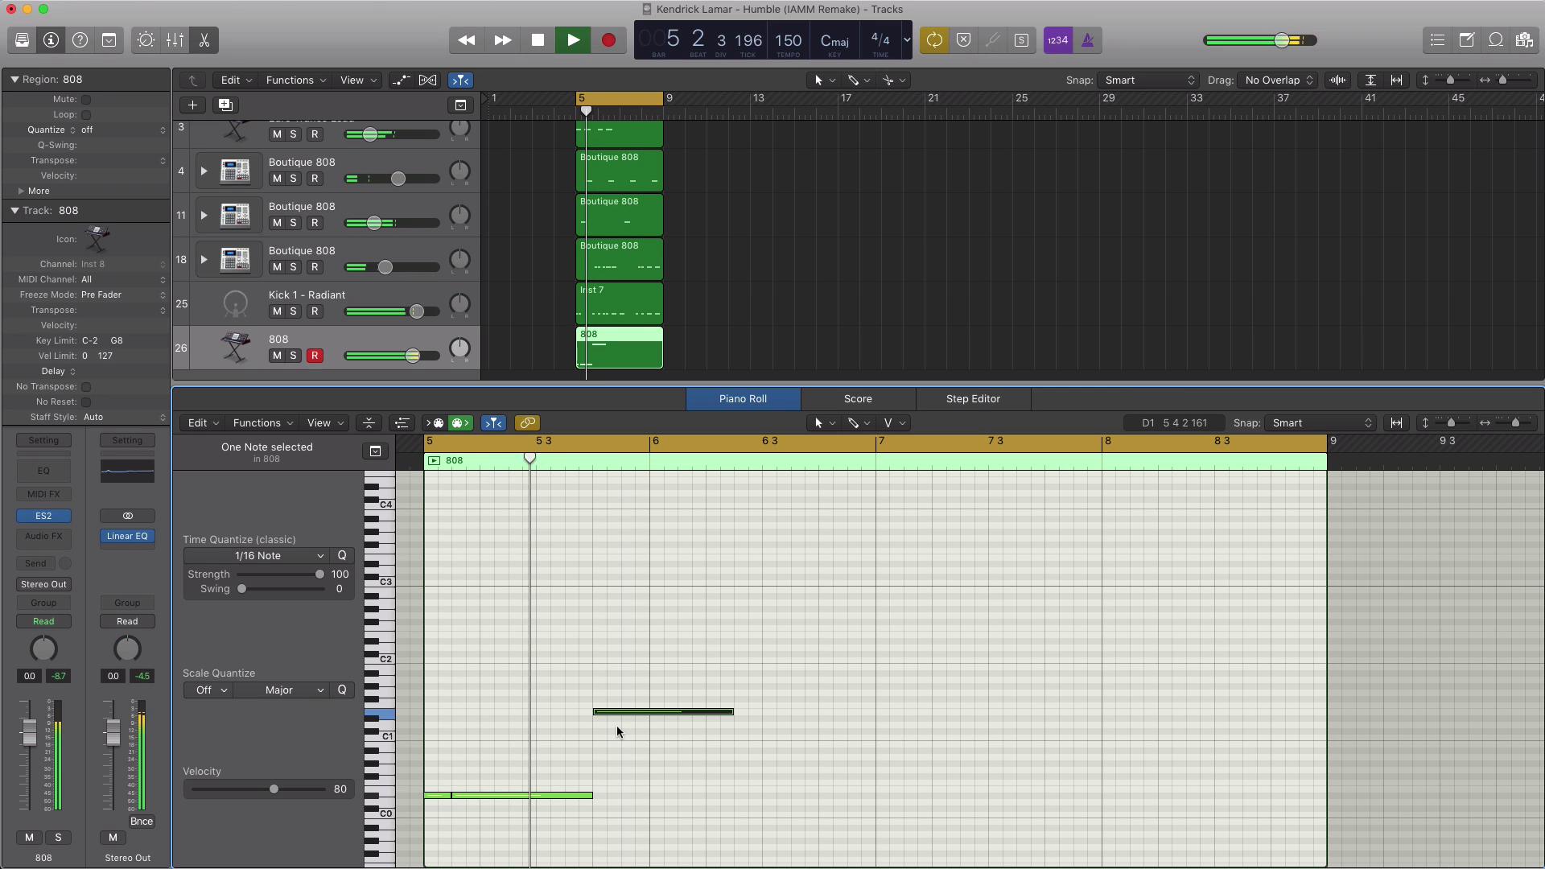
key("space")
left_click_drag(733, 712, 648, 711)
left_click(678, 718)
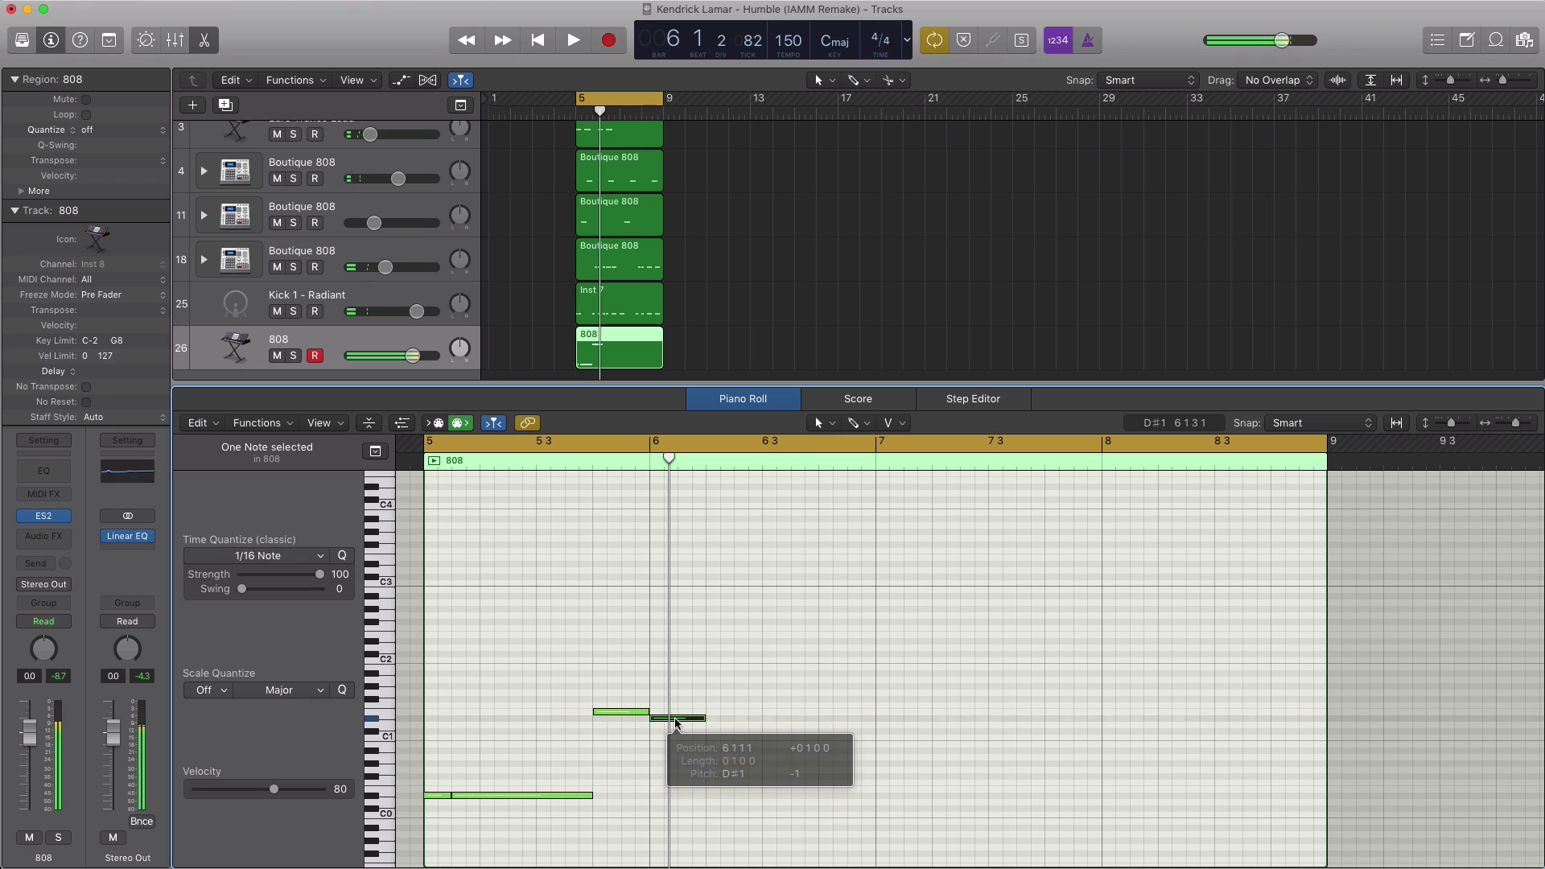
key("space")
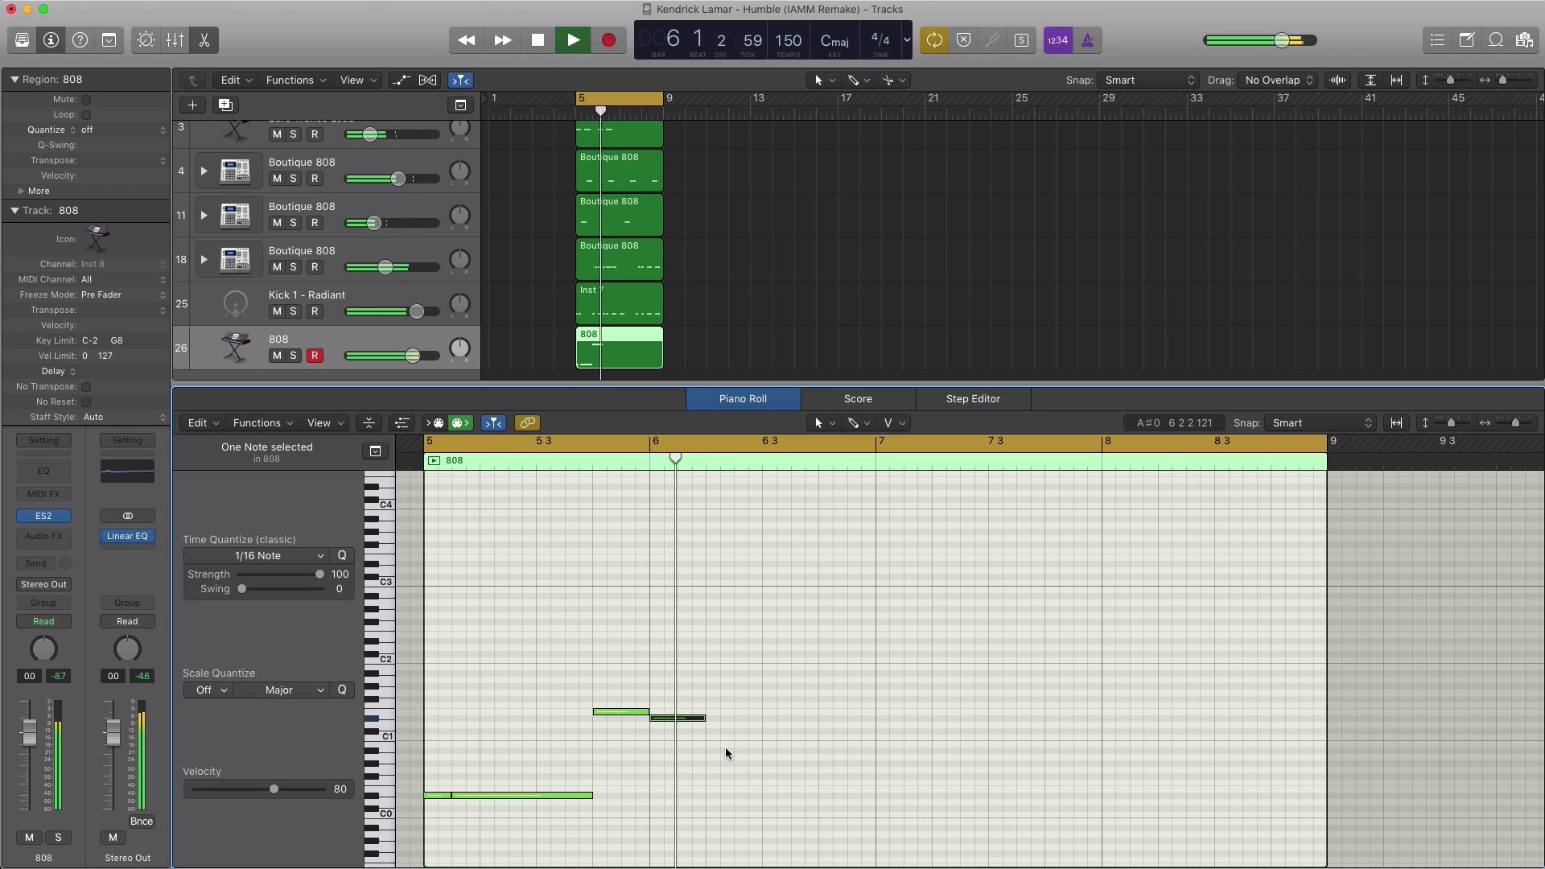
key("space")
left_click_drag(681, 725, 741, 768)
key("space")
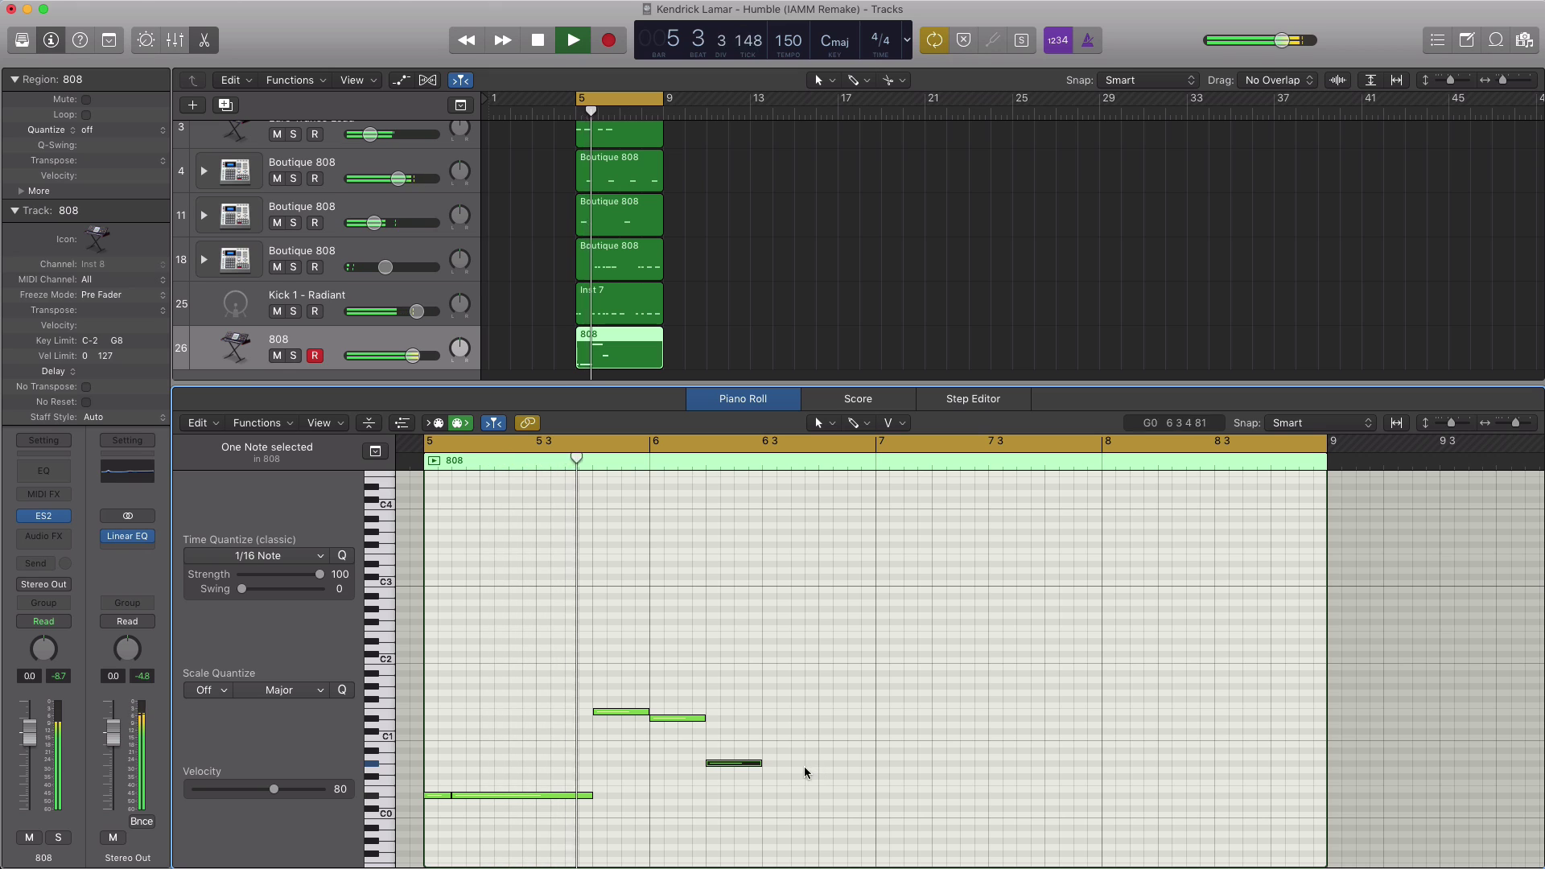
Step: Fill bar 6 up to beat 4 with repeated G#0 notes and add half-beat E1 and D#1 notes on beat 4, auditioning the loop
key("space")
left_click_drag(760, 763, 818, 763)
key("super+r")
key("space")
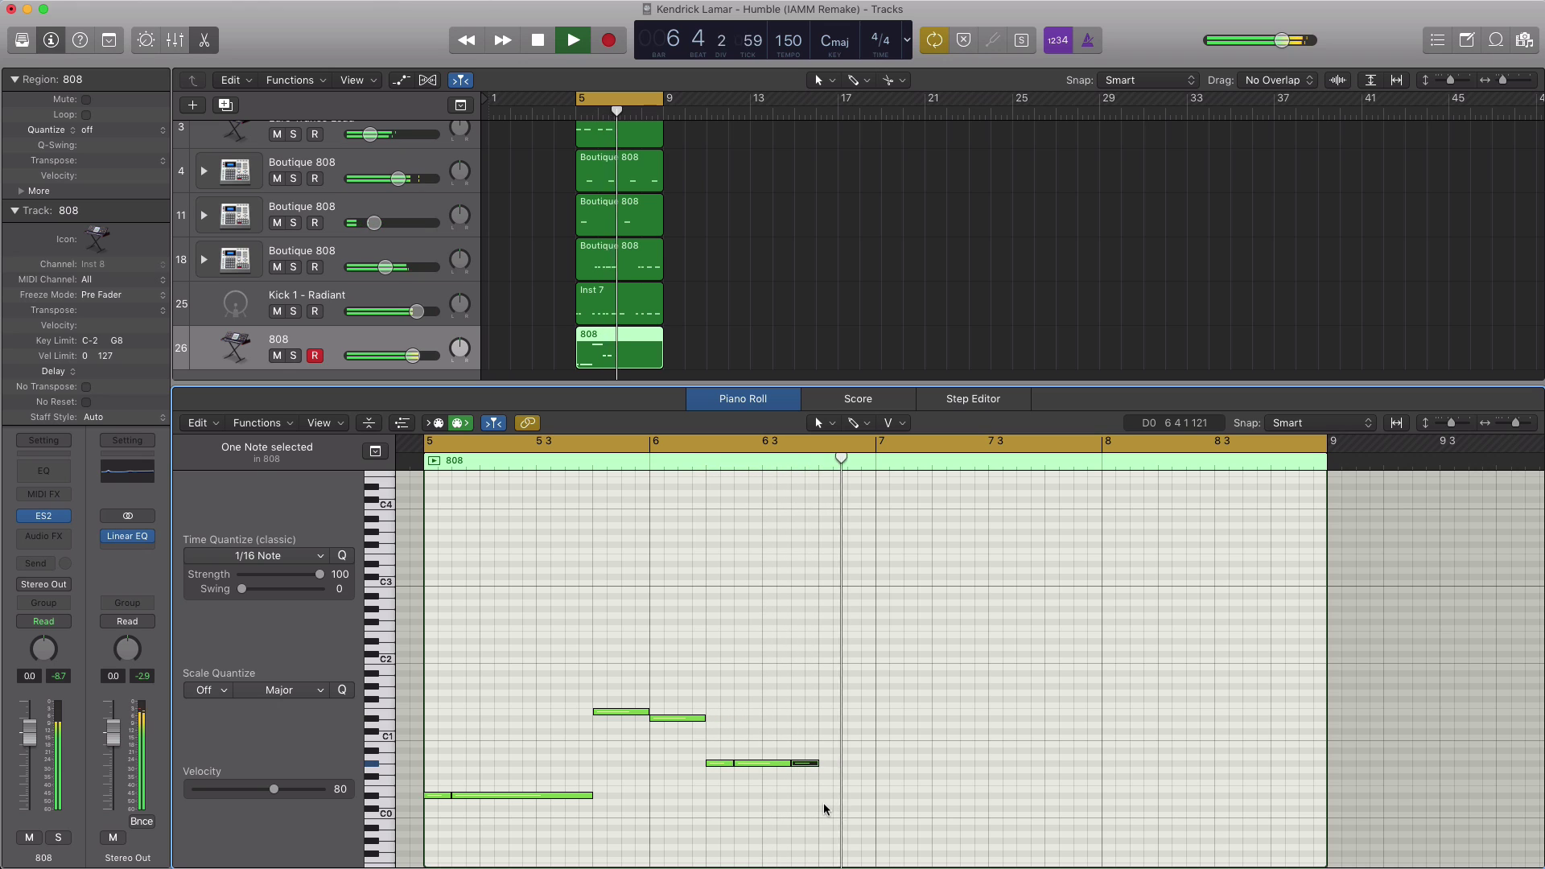
key("space")
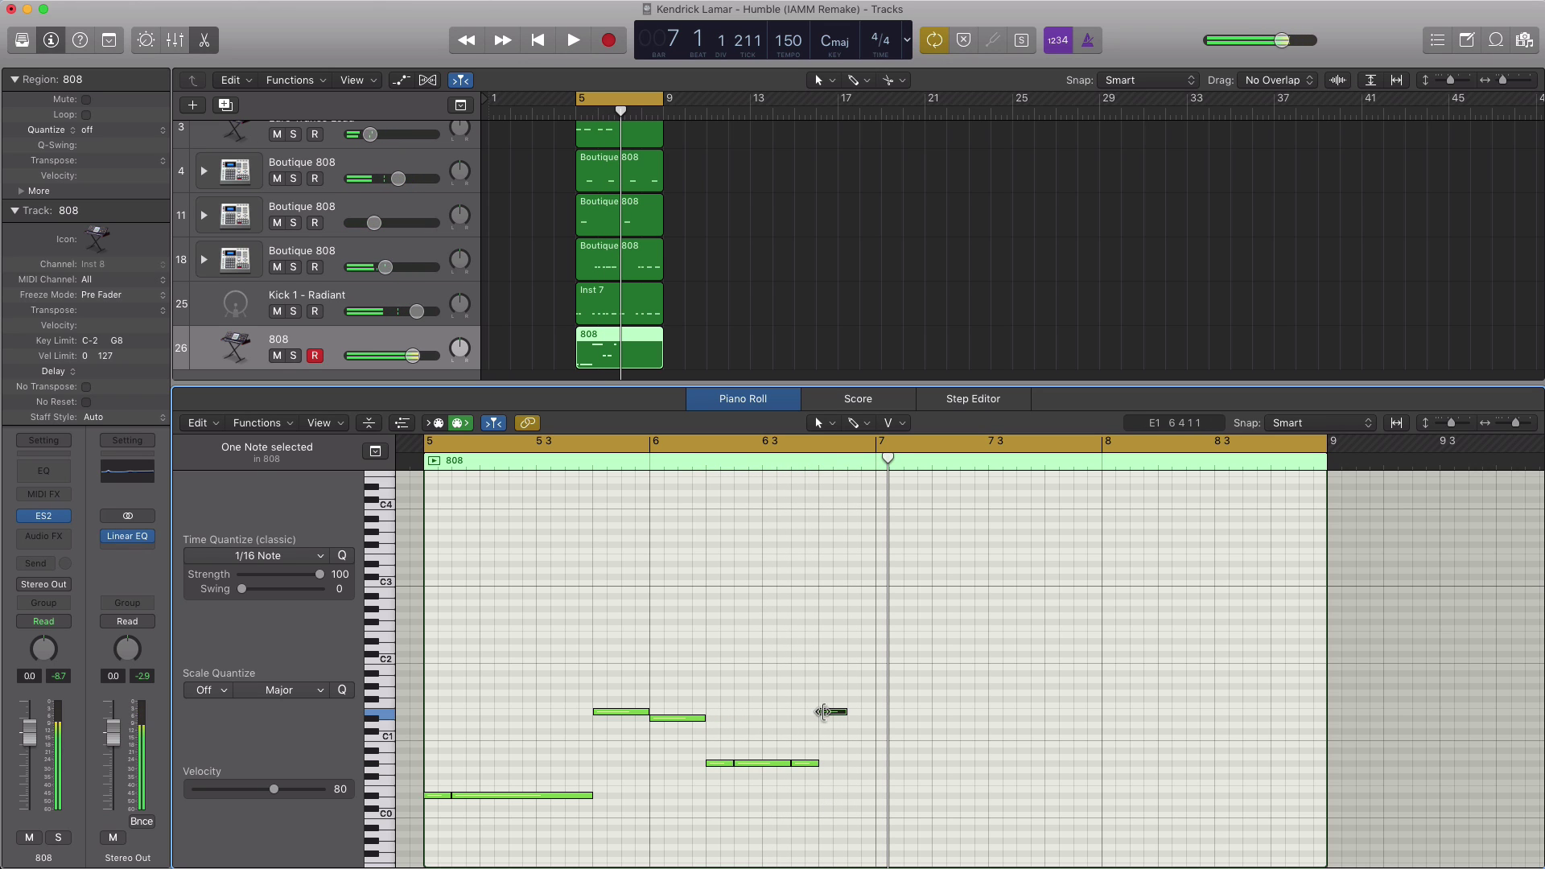
key("space")
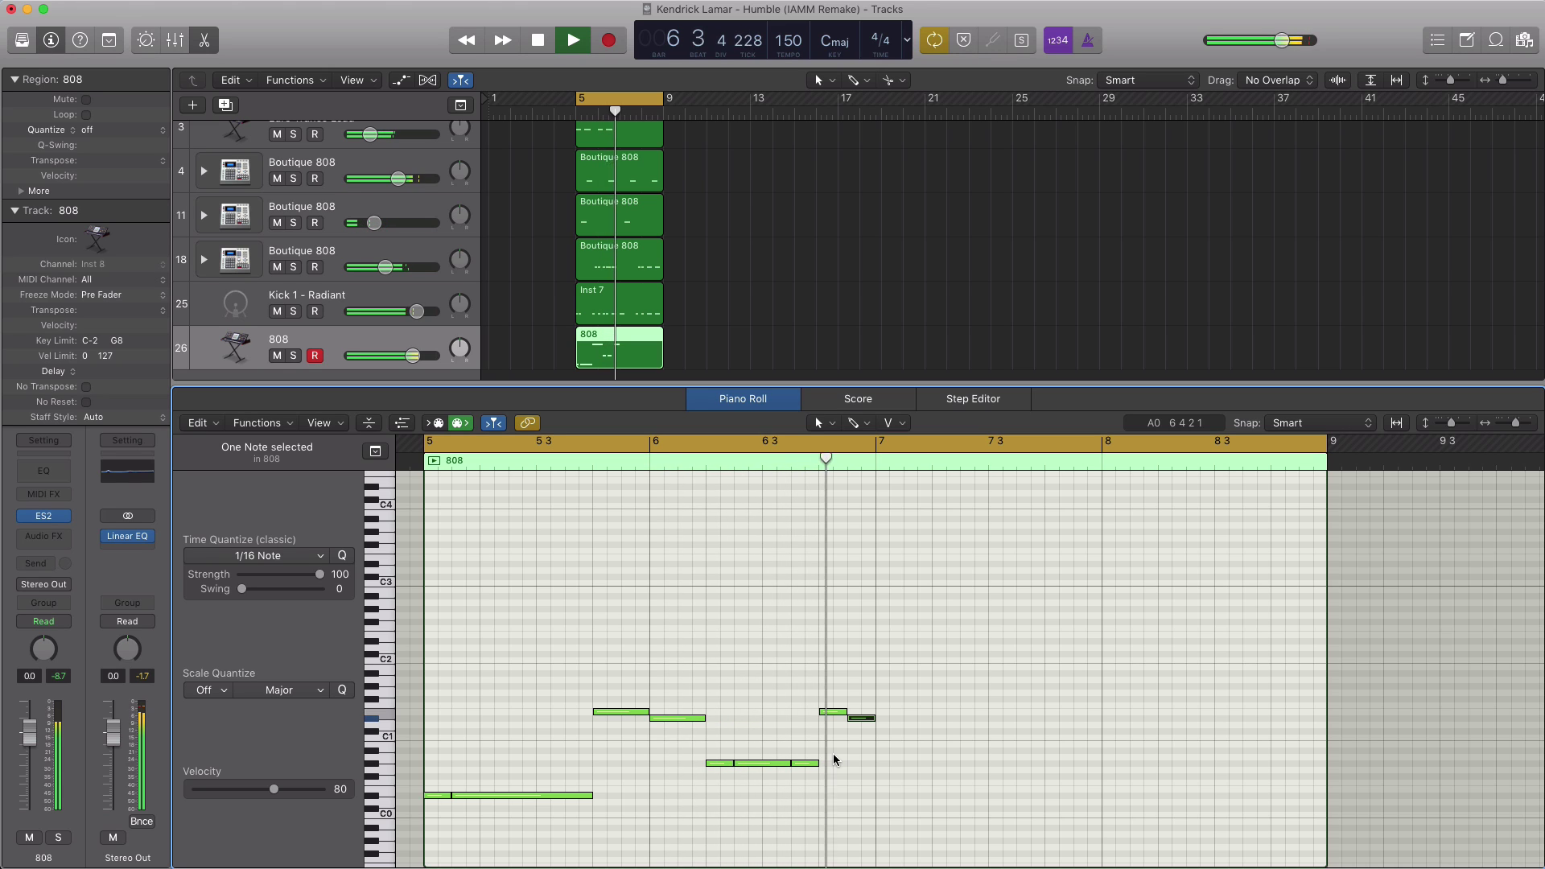
key("space")
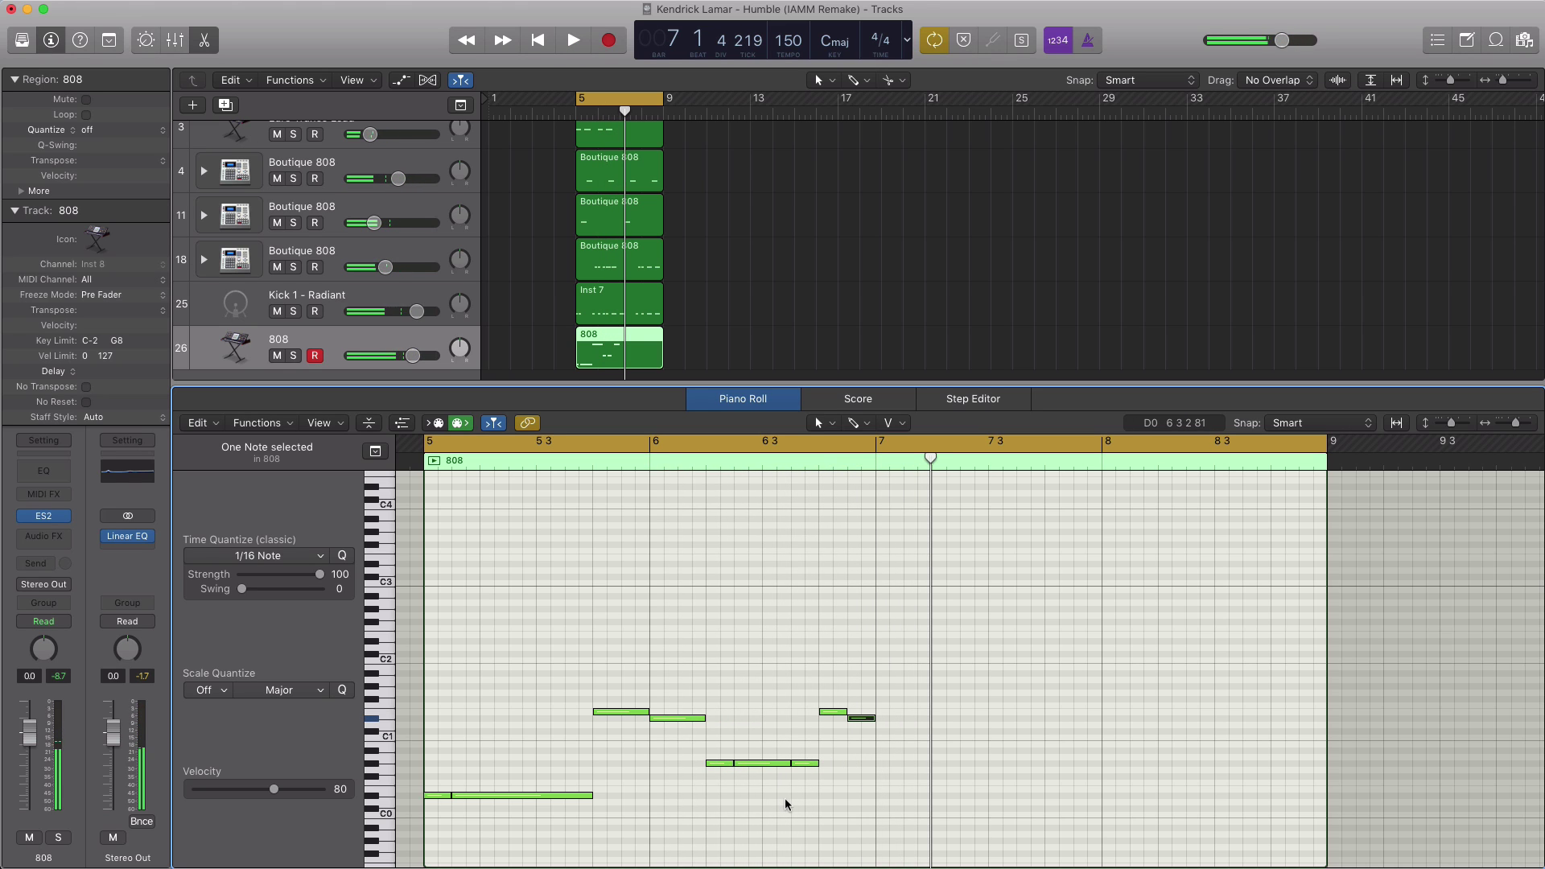
Step: Copy the whole two-bar 808 note pattern to the start of bar 7 and audition it
left_click_drag(885, 813, 429, 682)
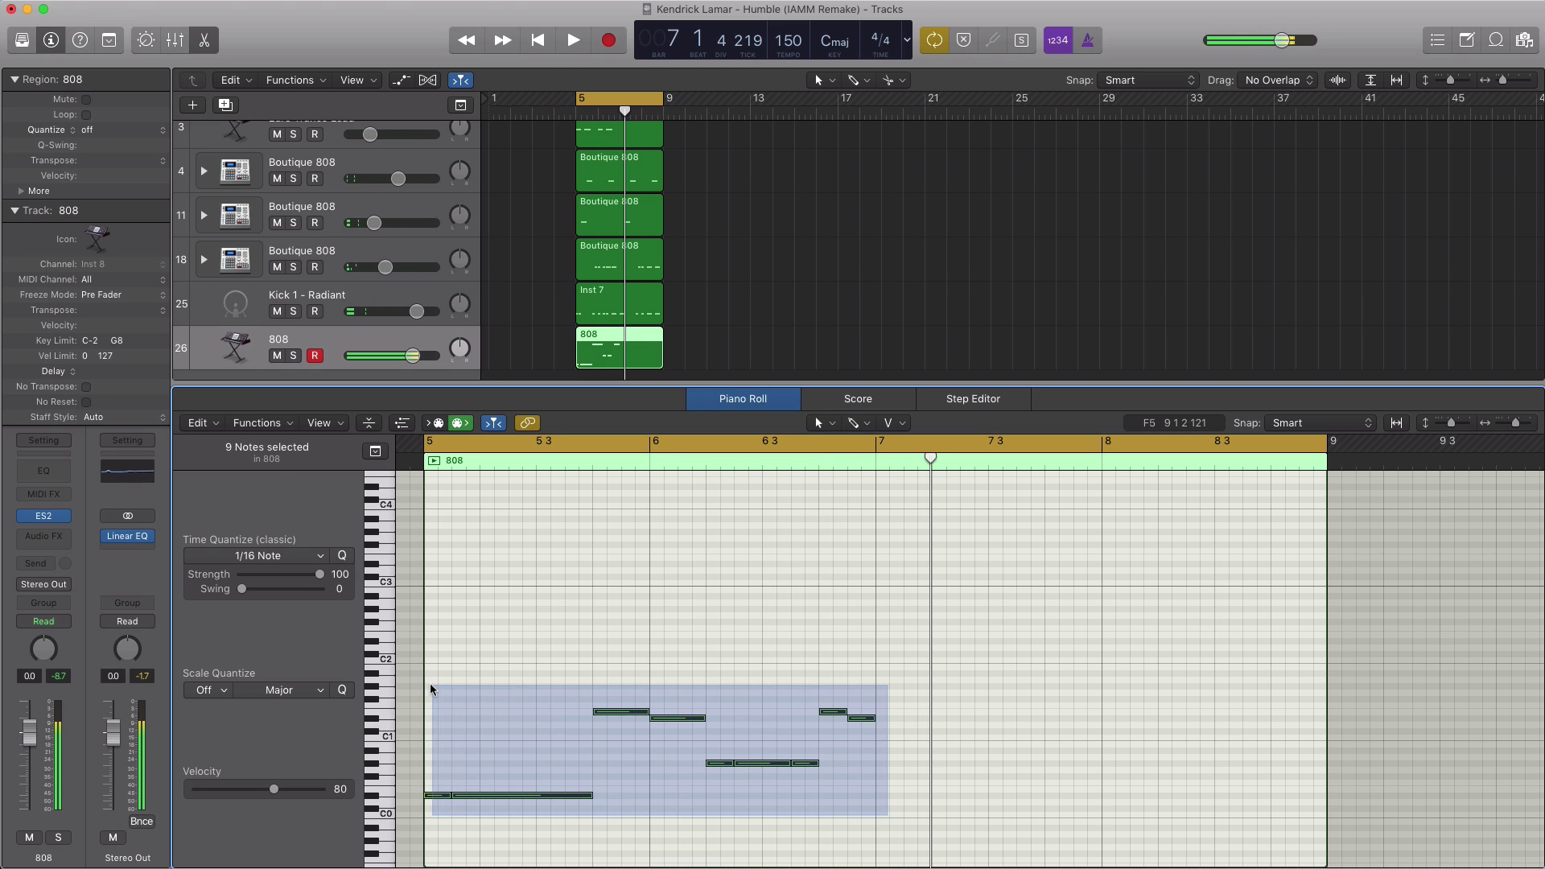
left_click_drag(429, 796, 882, 801)
key("space")
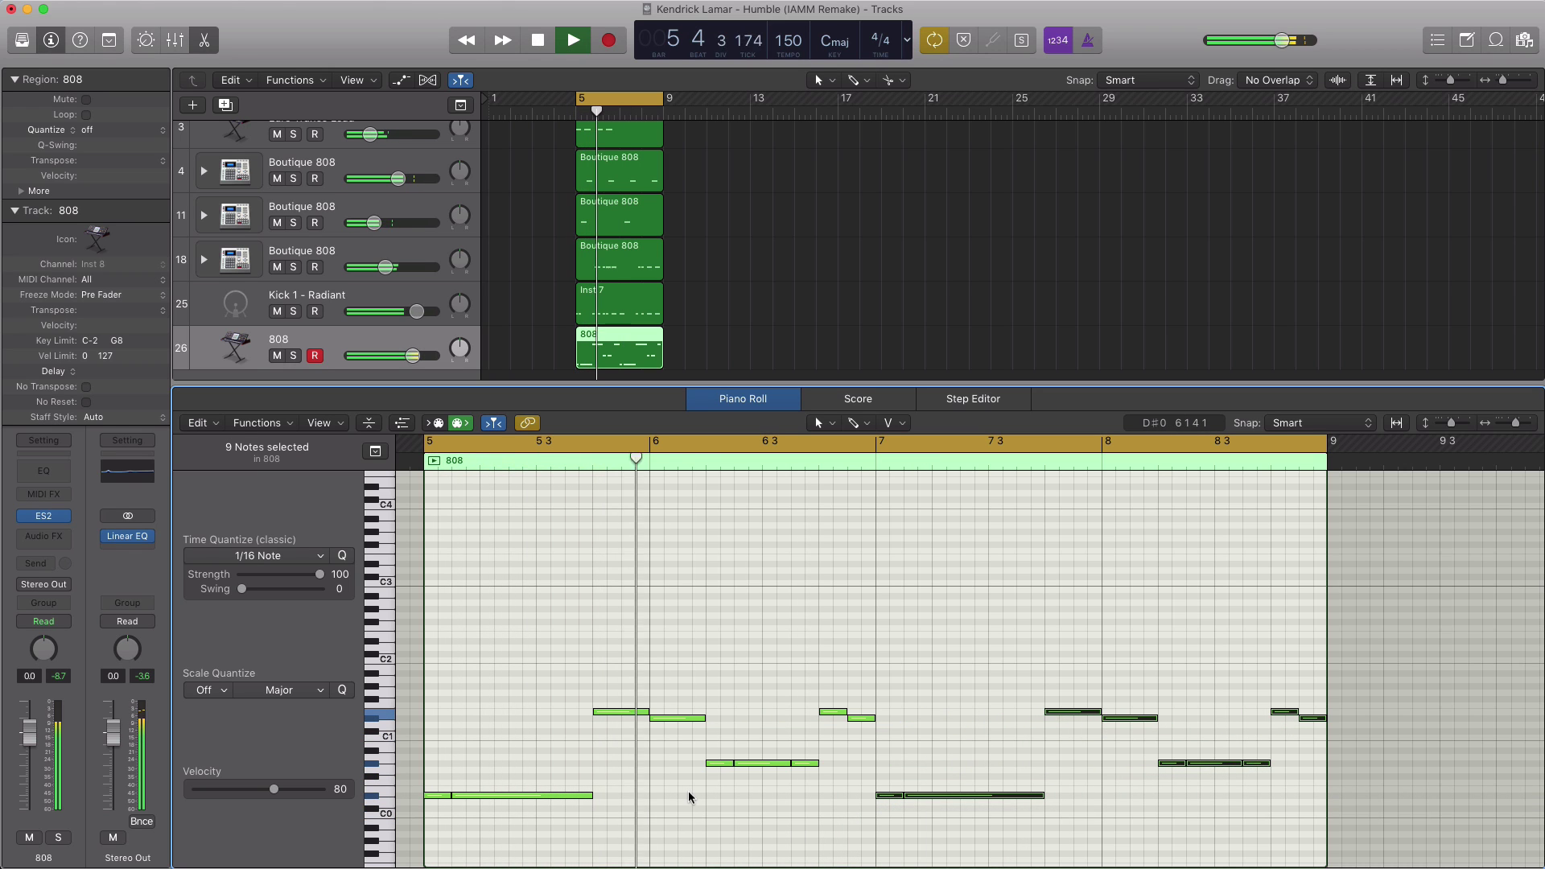
key("space")
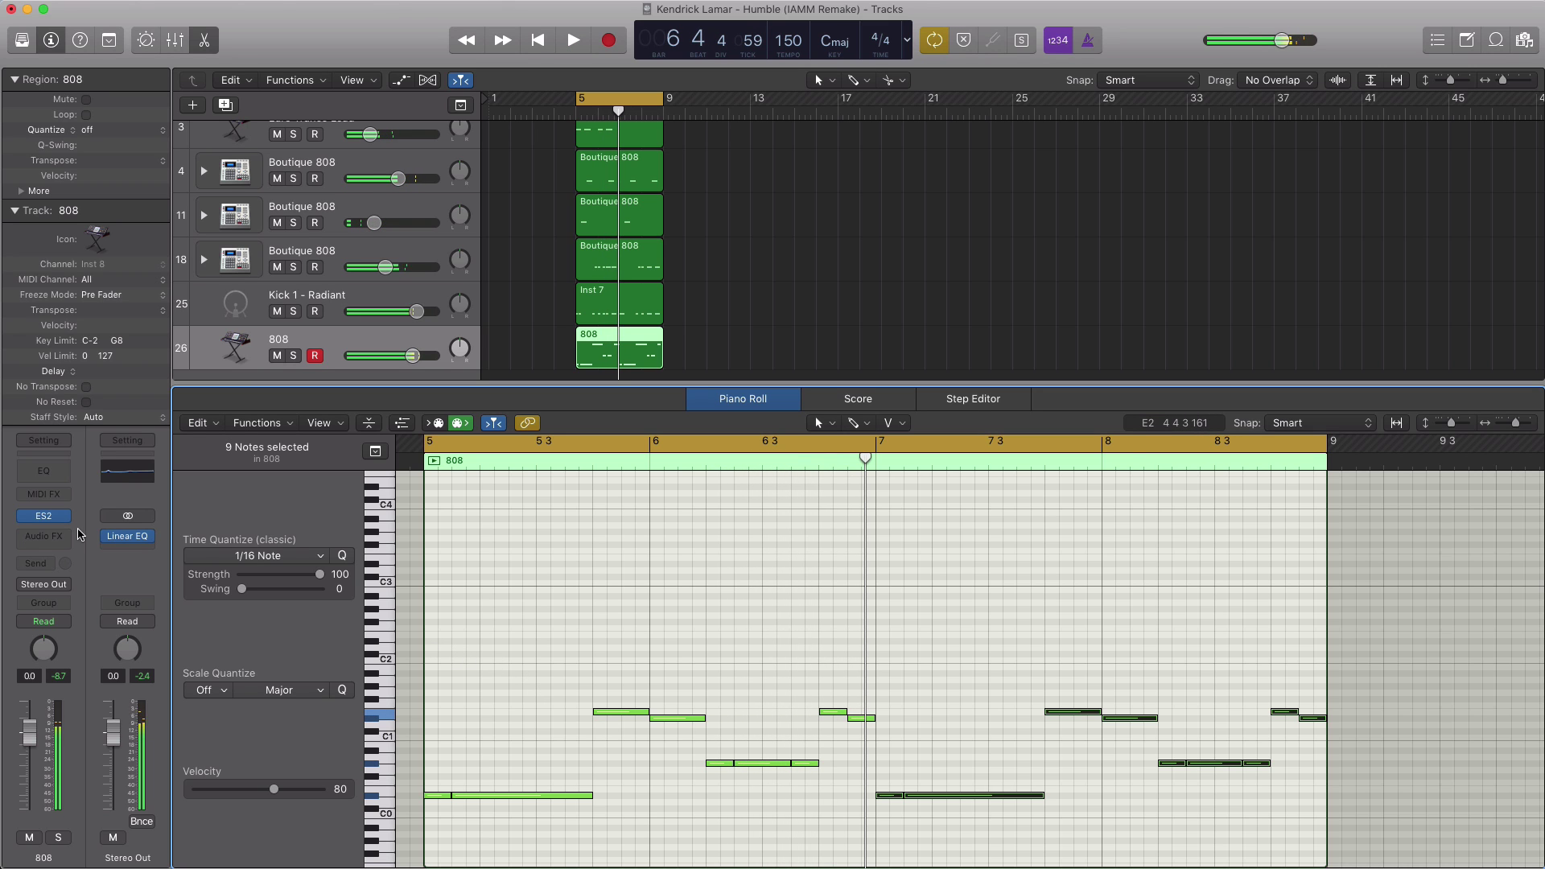
Step: Open the ES2 synth on the 808 track, clear of the channel strips, and audition the loop
left_click(45, 515)
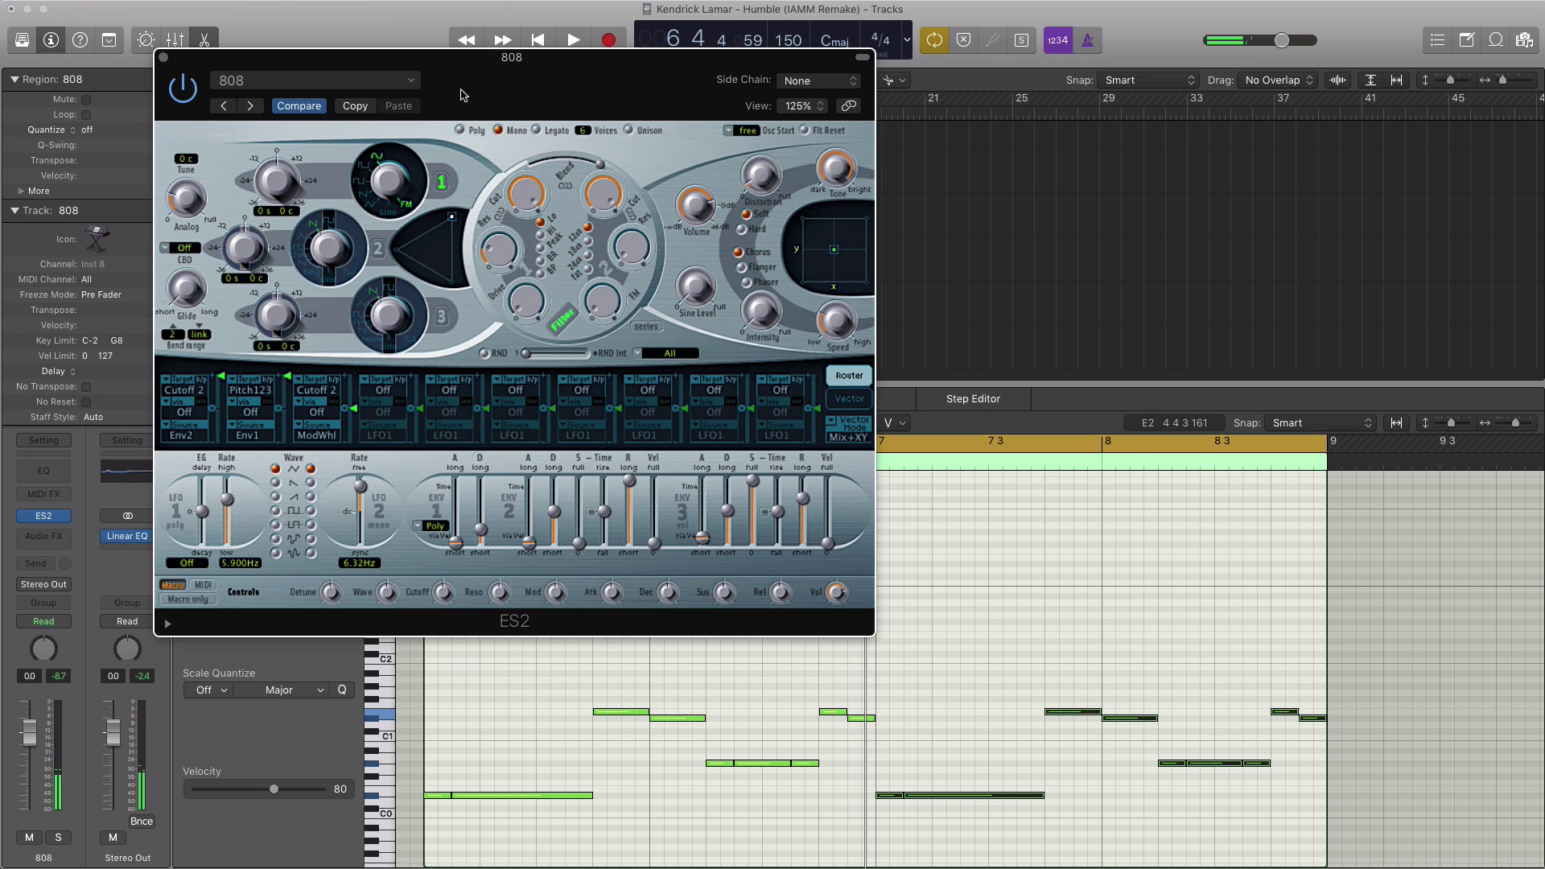
left_click_drag(493, 89, 768, 142)
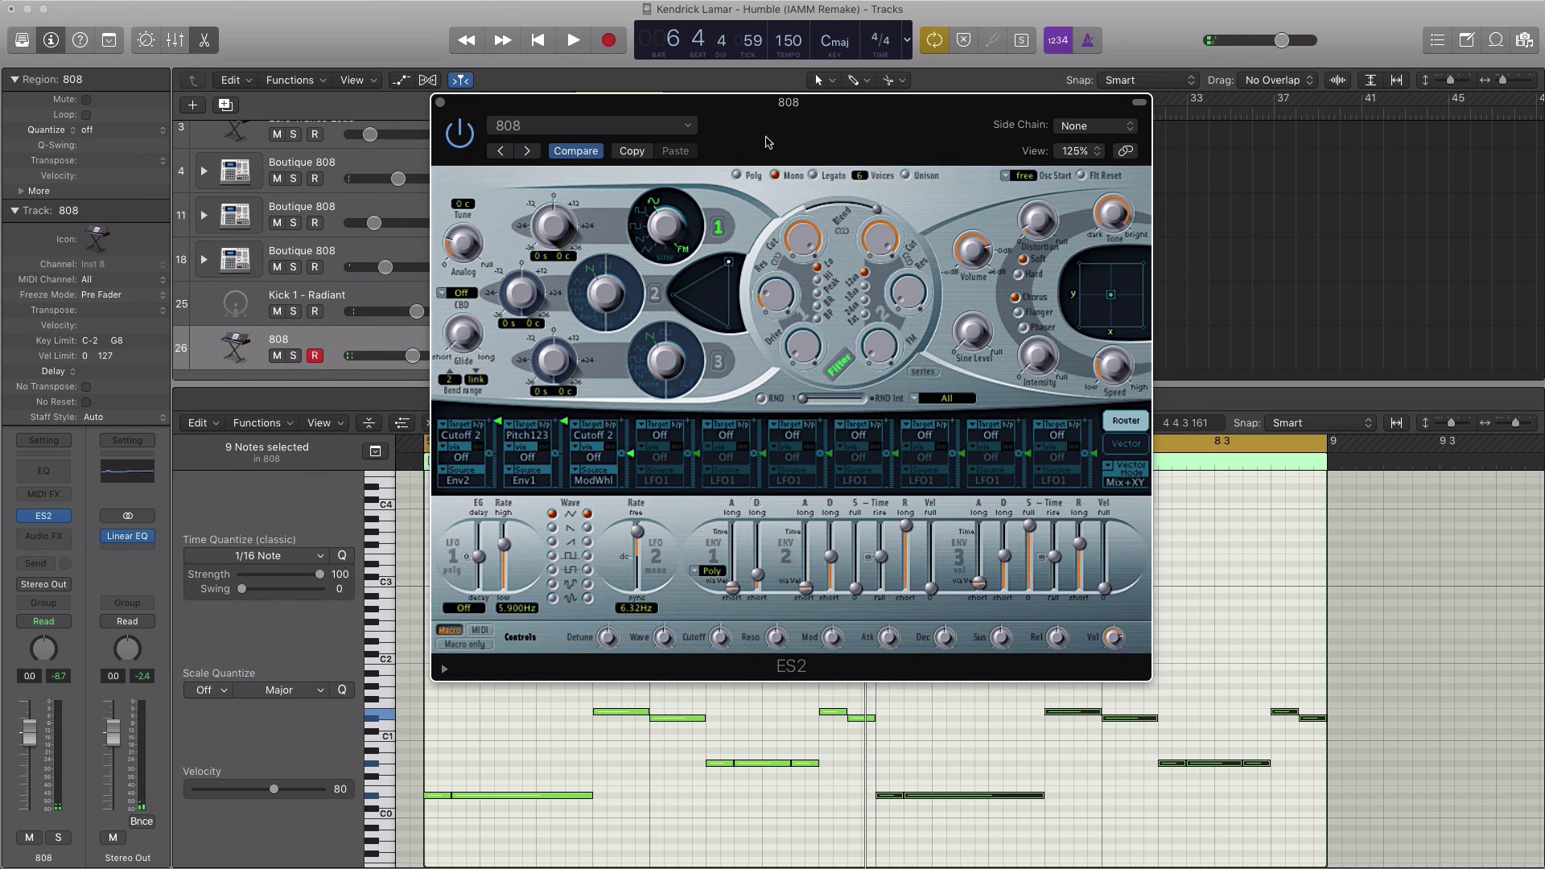
key("space")
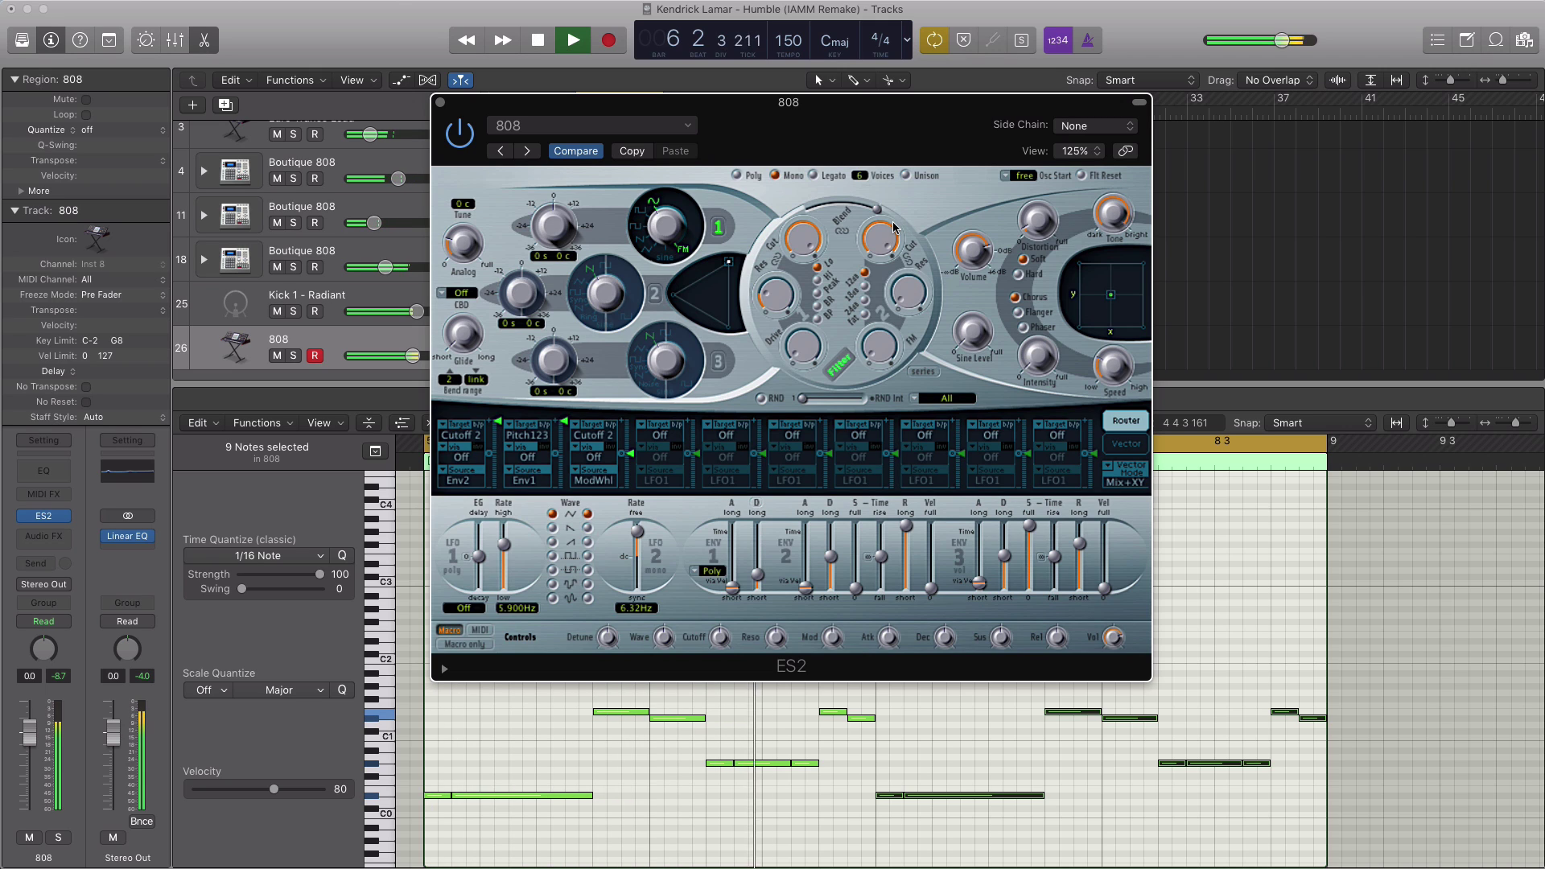
key("space")
key("space")
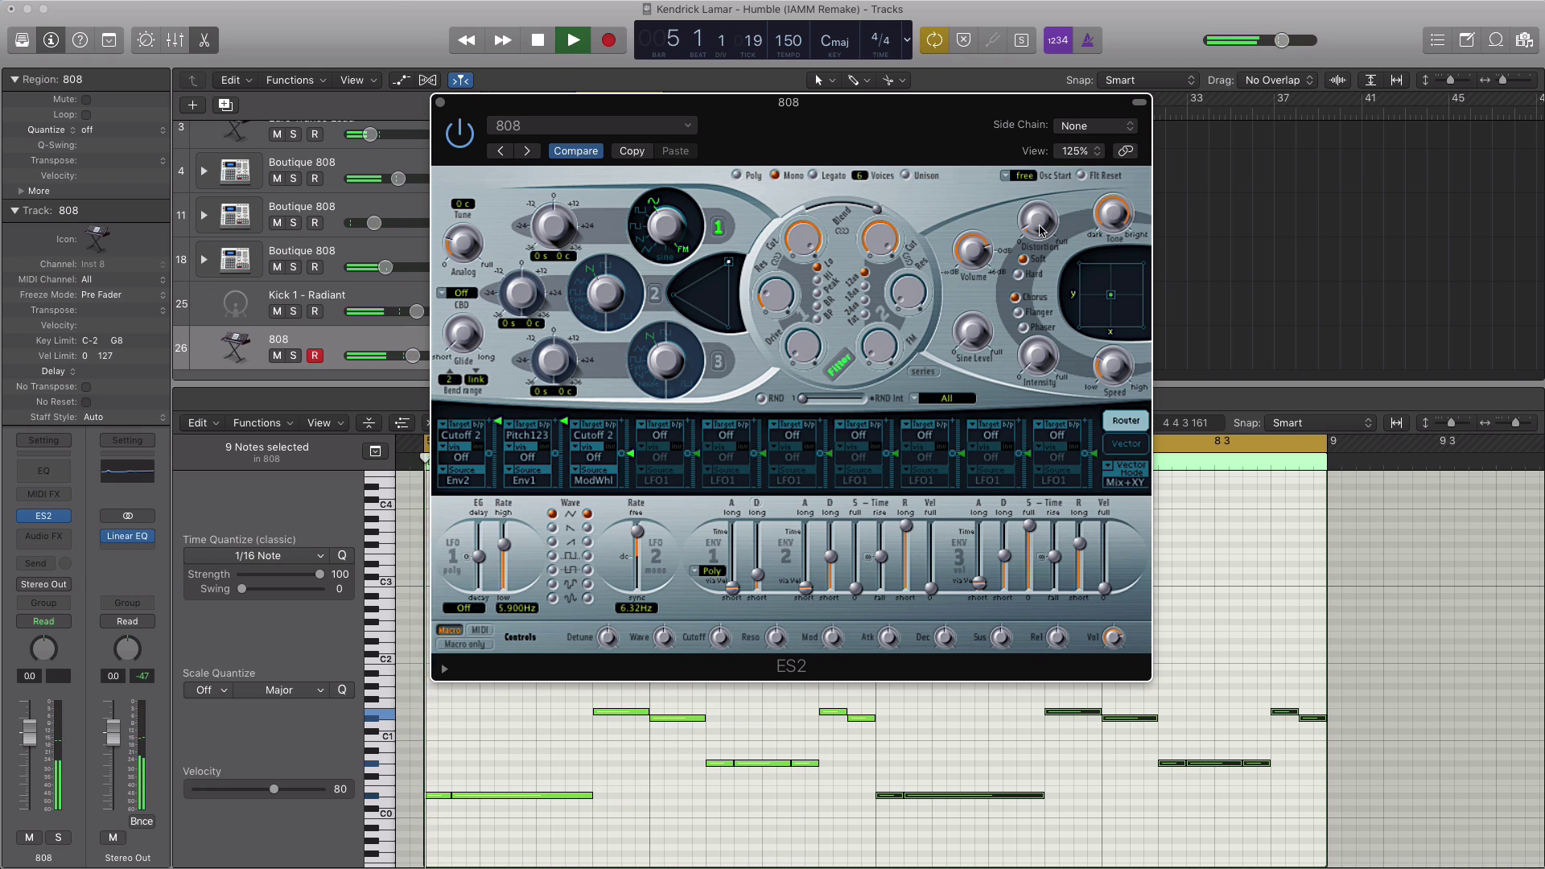
Step: Darken the ES2 distortion Tone to about 2600 Hz while auditioning the loop
mouse_move(1035, 209)
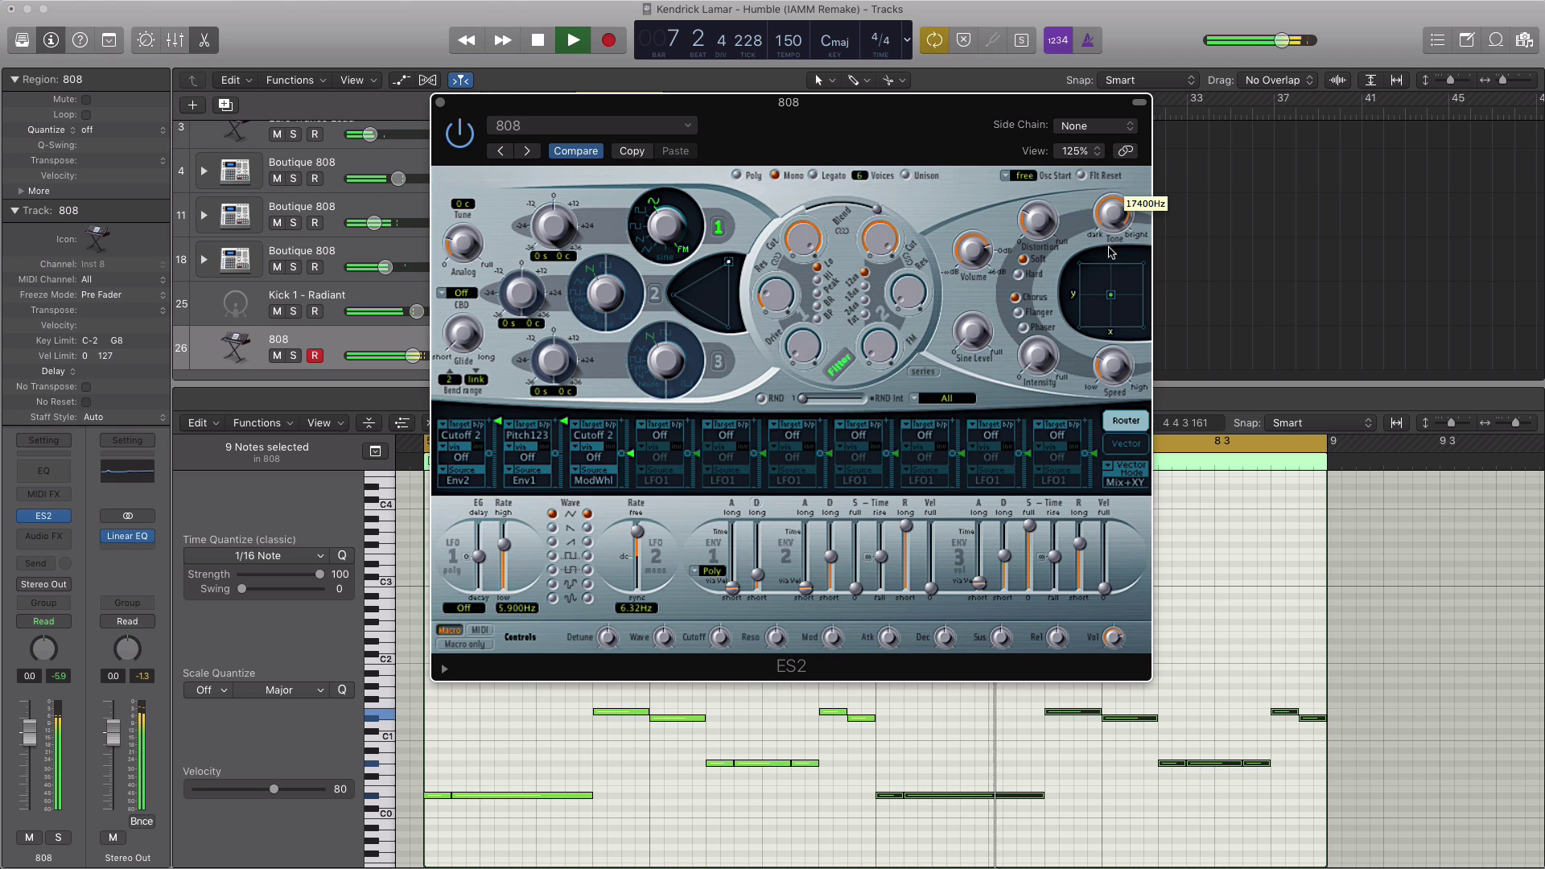
key("space")
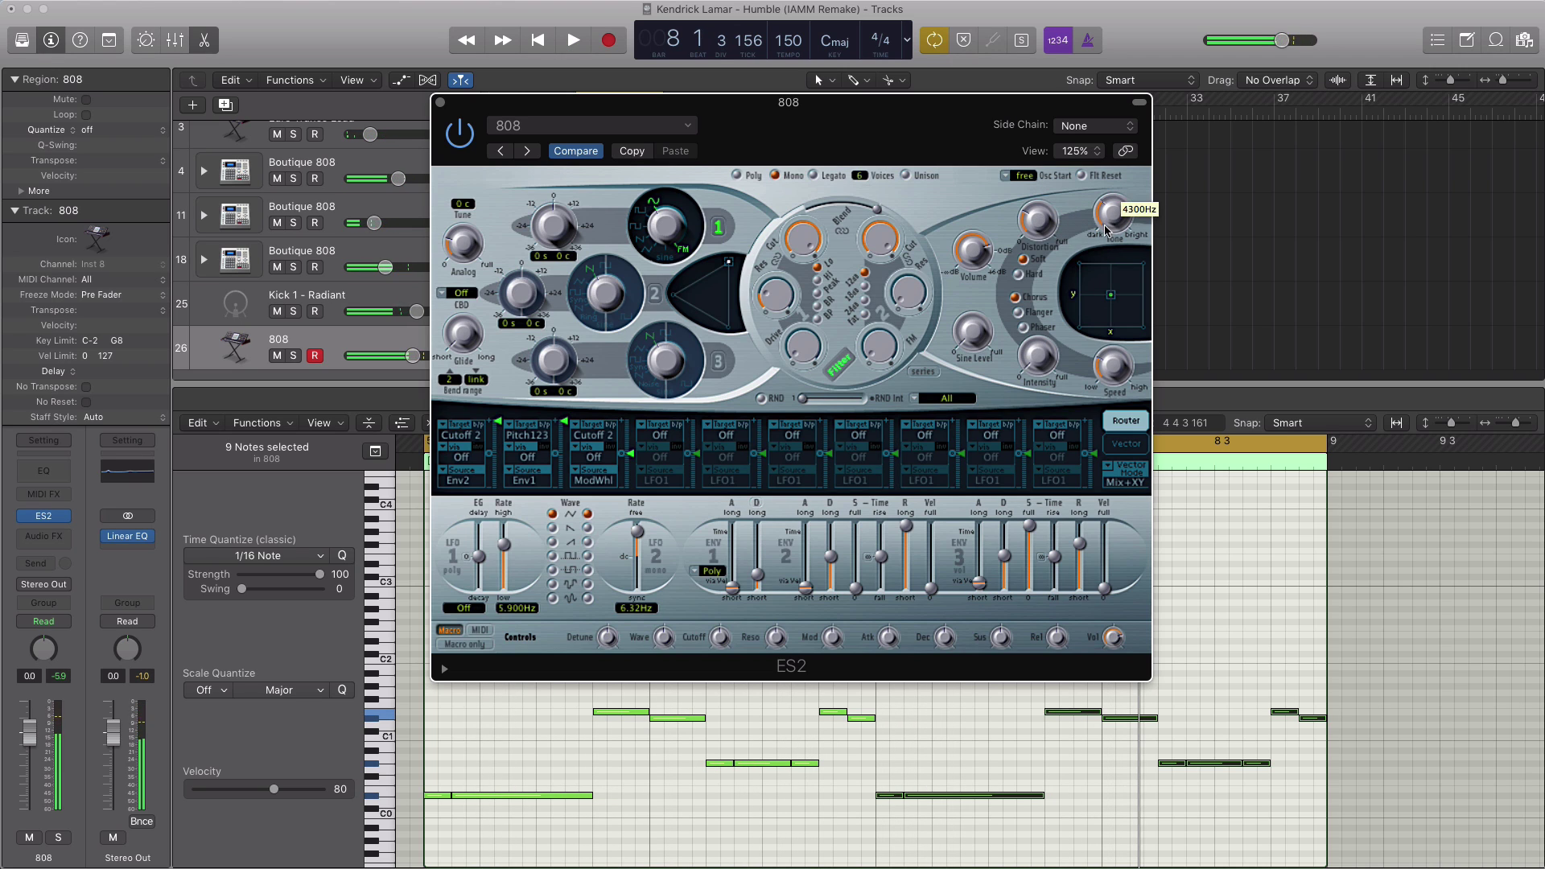
key("space")
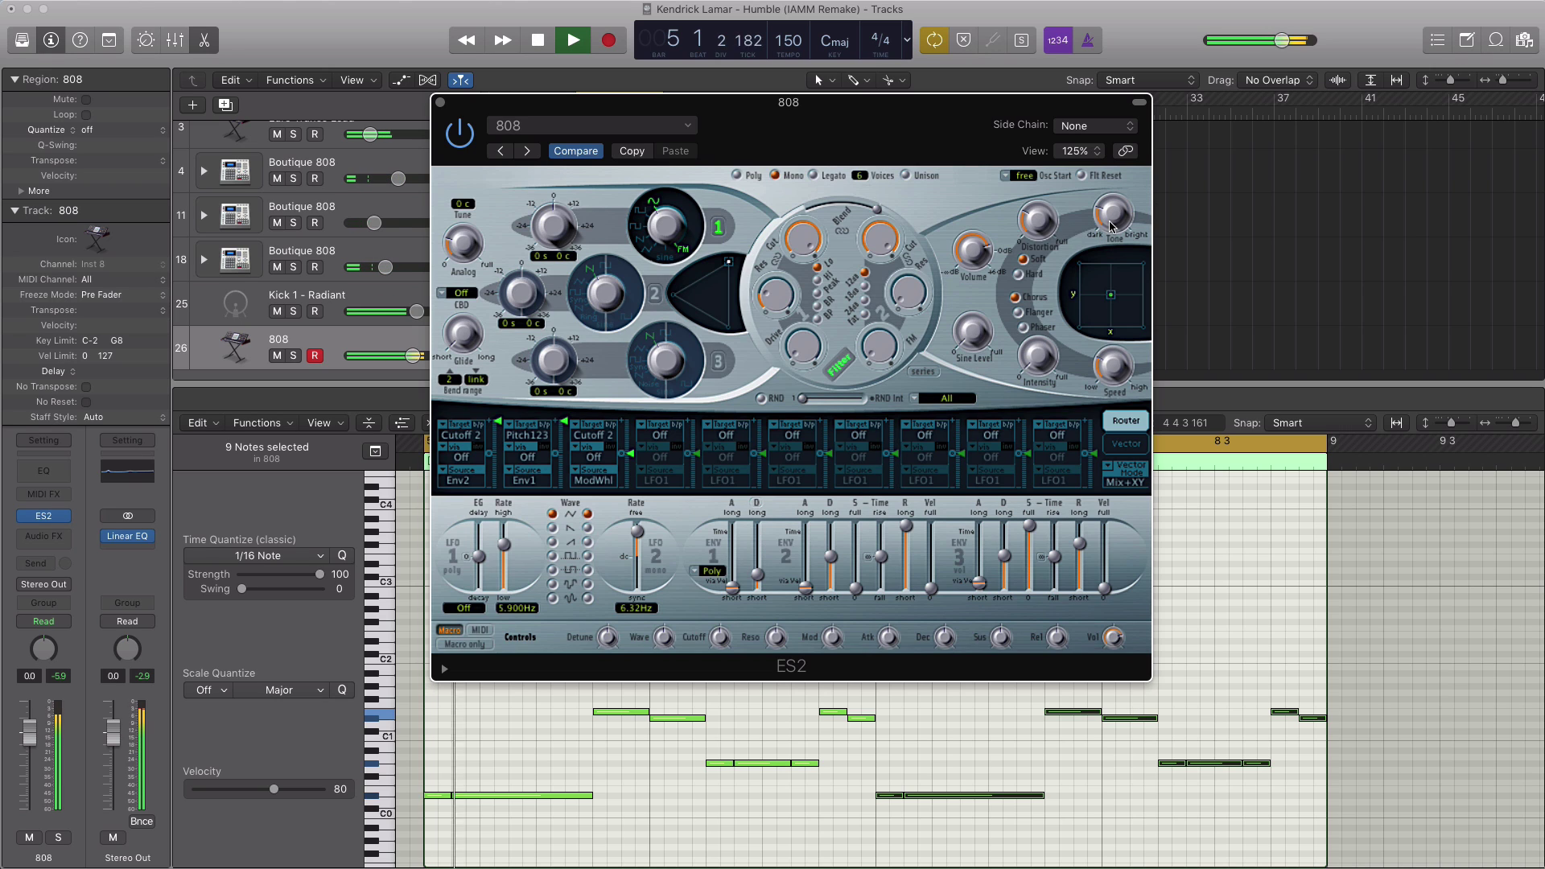
mouse_move(1108, 251)
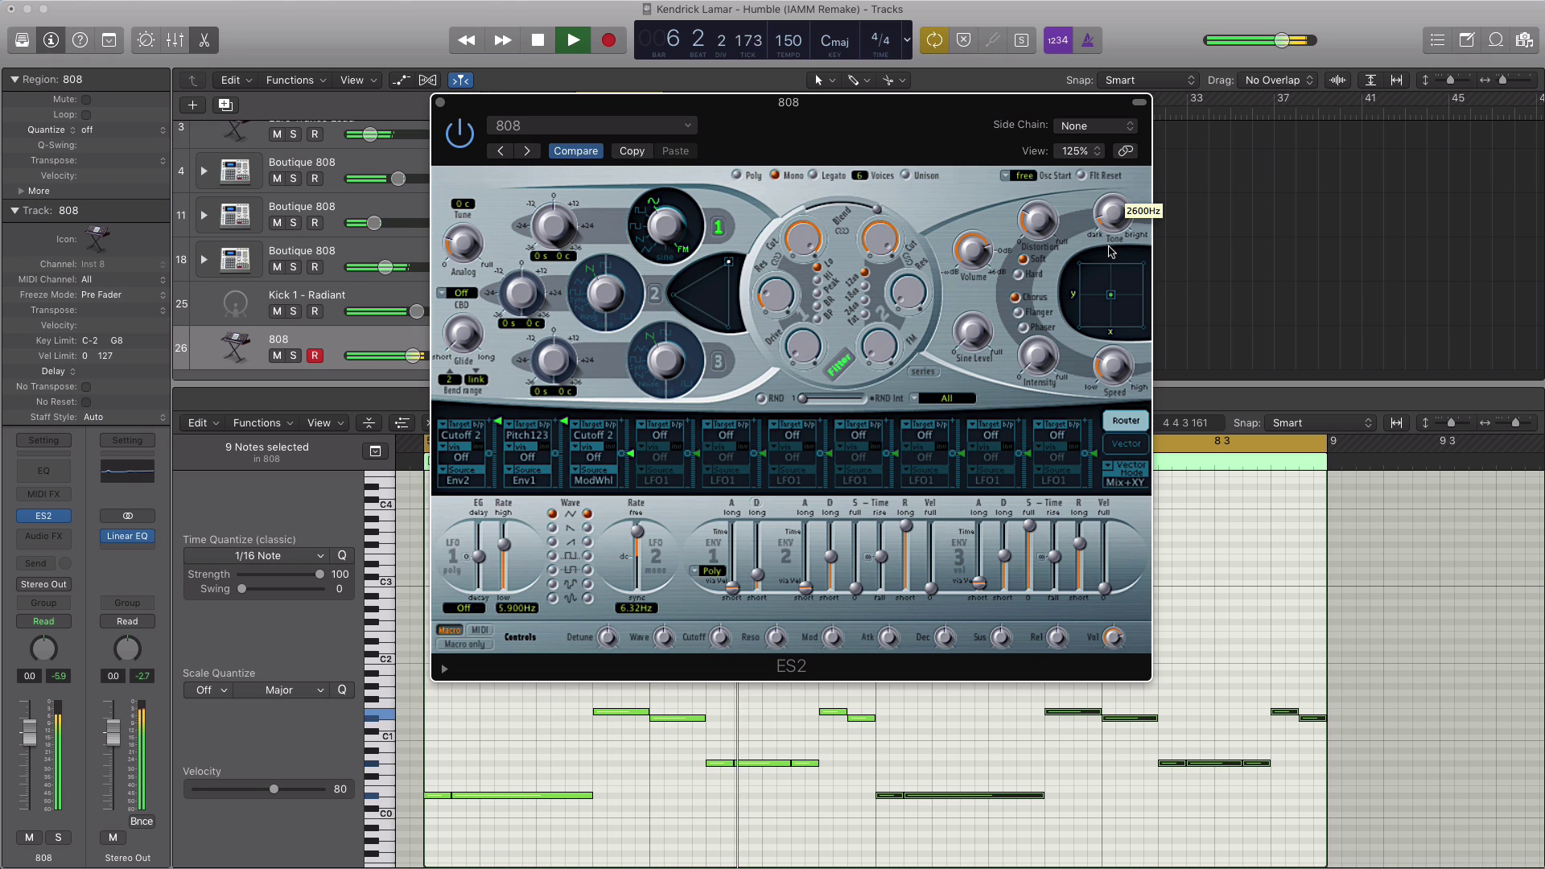
key("space")
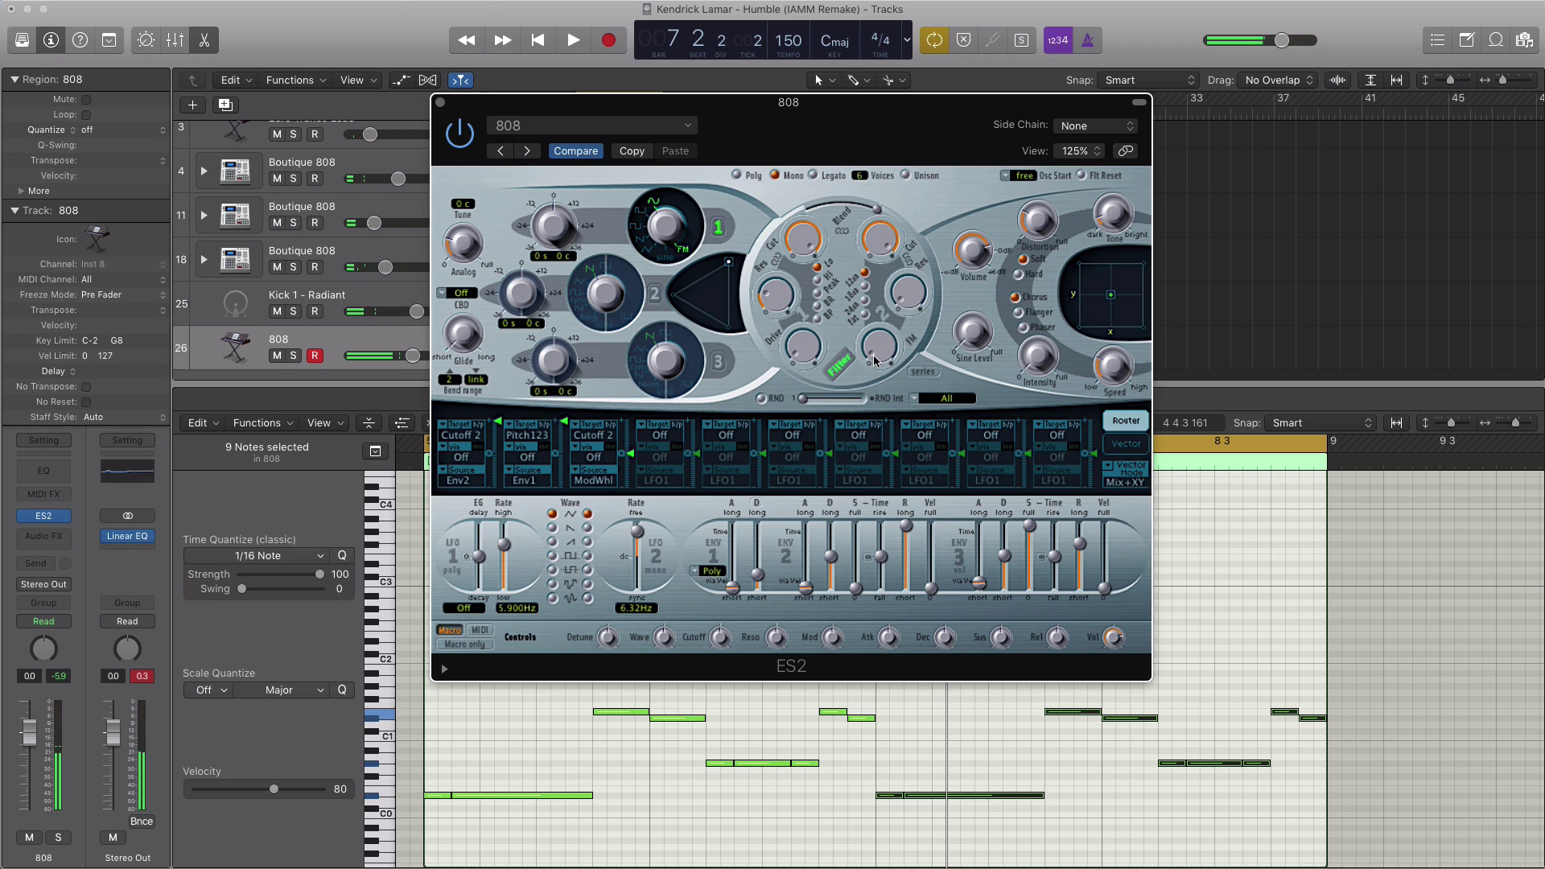
Step: Raise the ES2 filter FM to about 0.34 and turn up the filter Drive slightly, auditioning the loop
key("space")
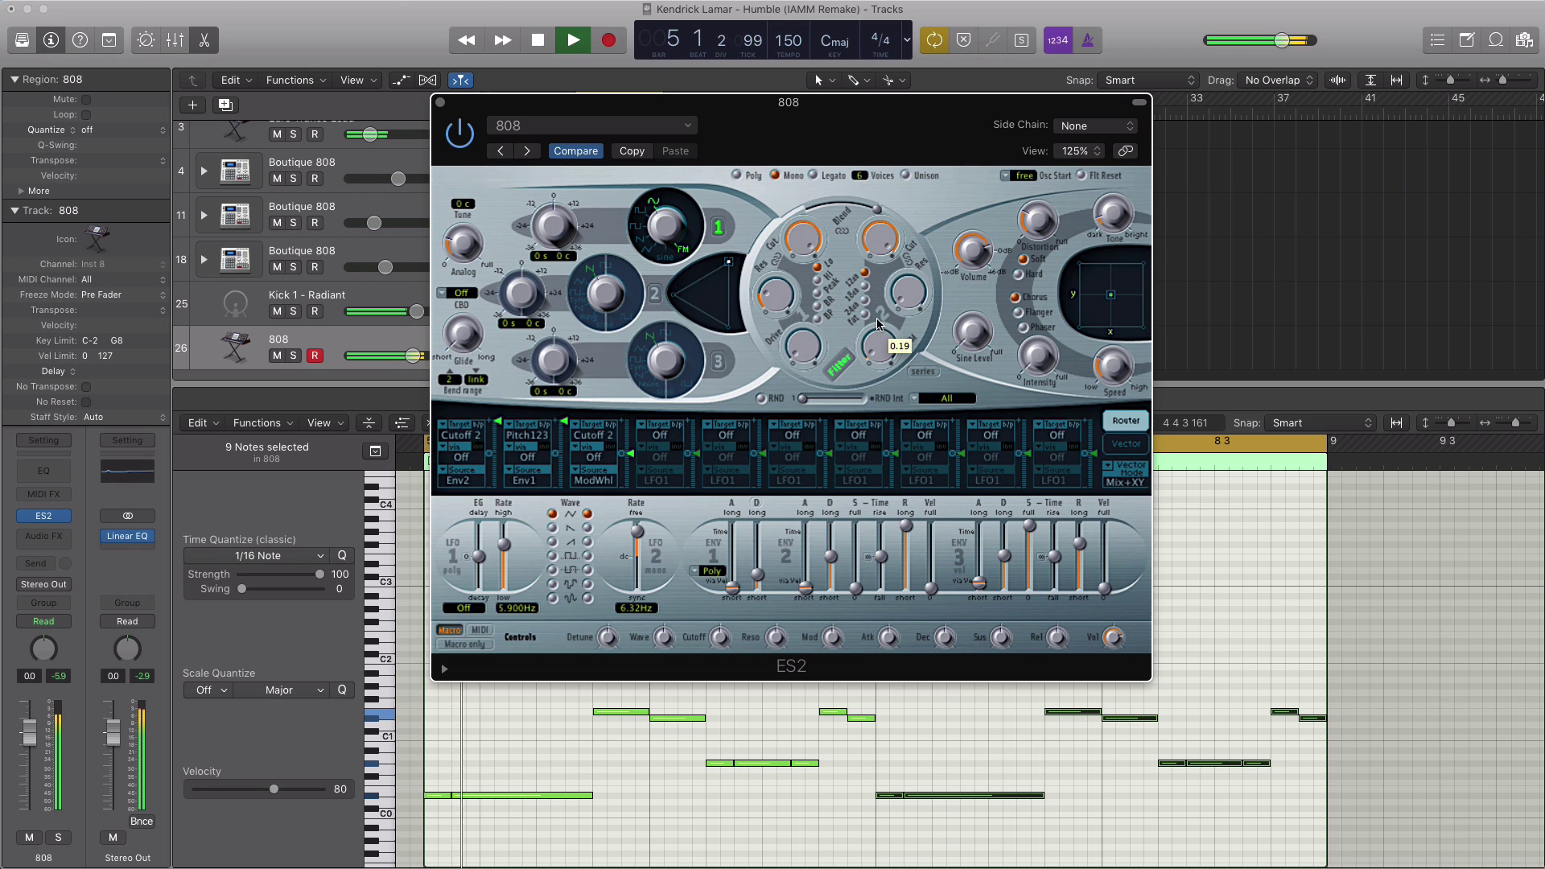
left_click_drag(875, 361, 866, 304)
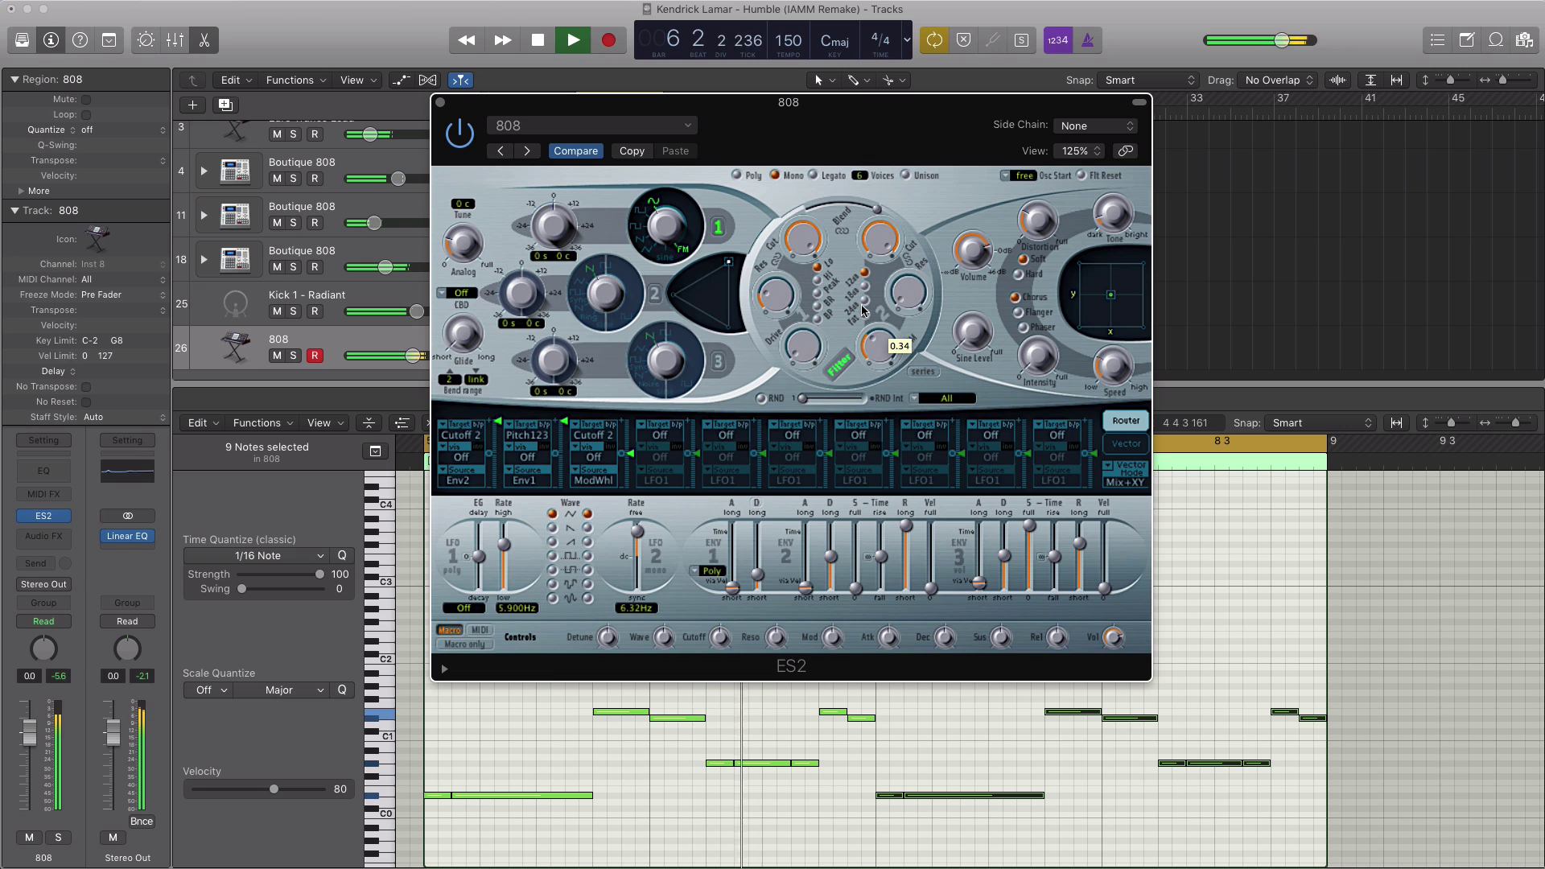
key("space")
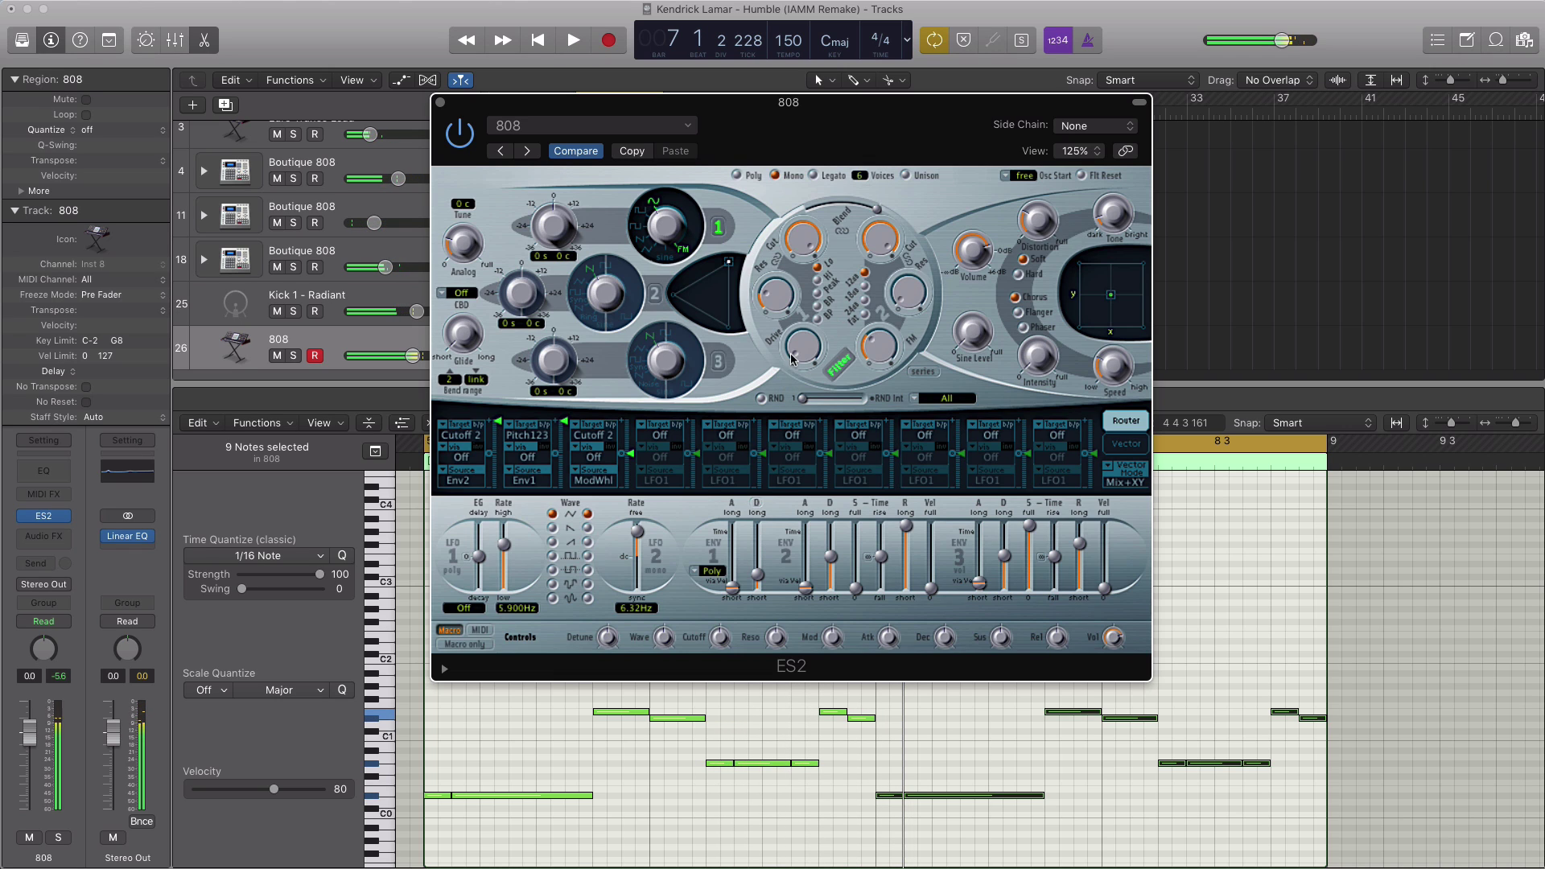
key("space")
left_click_drag(793, 360, 791, 340)
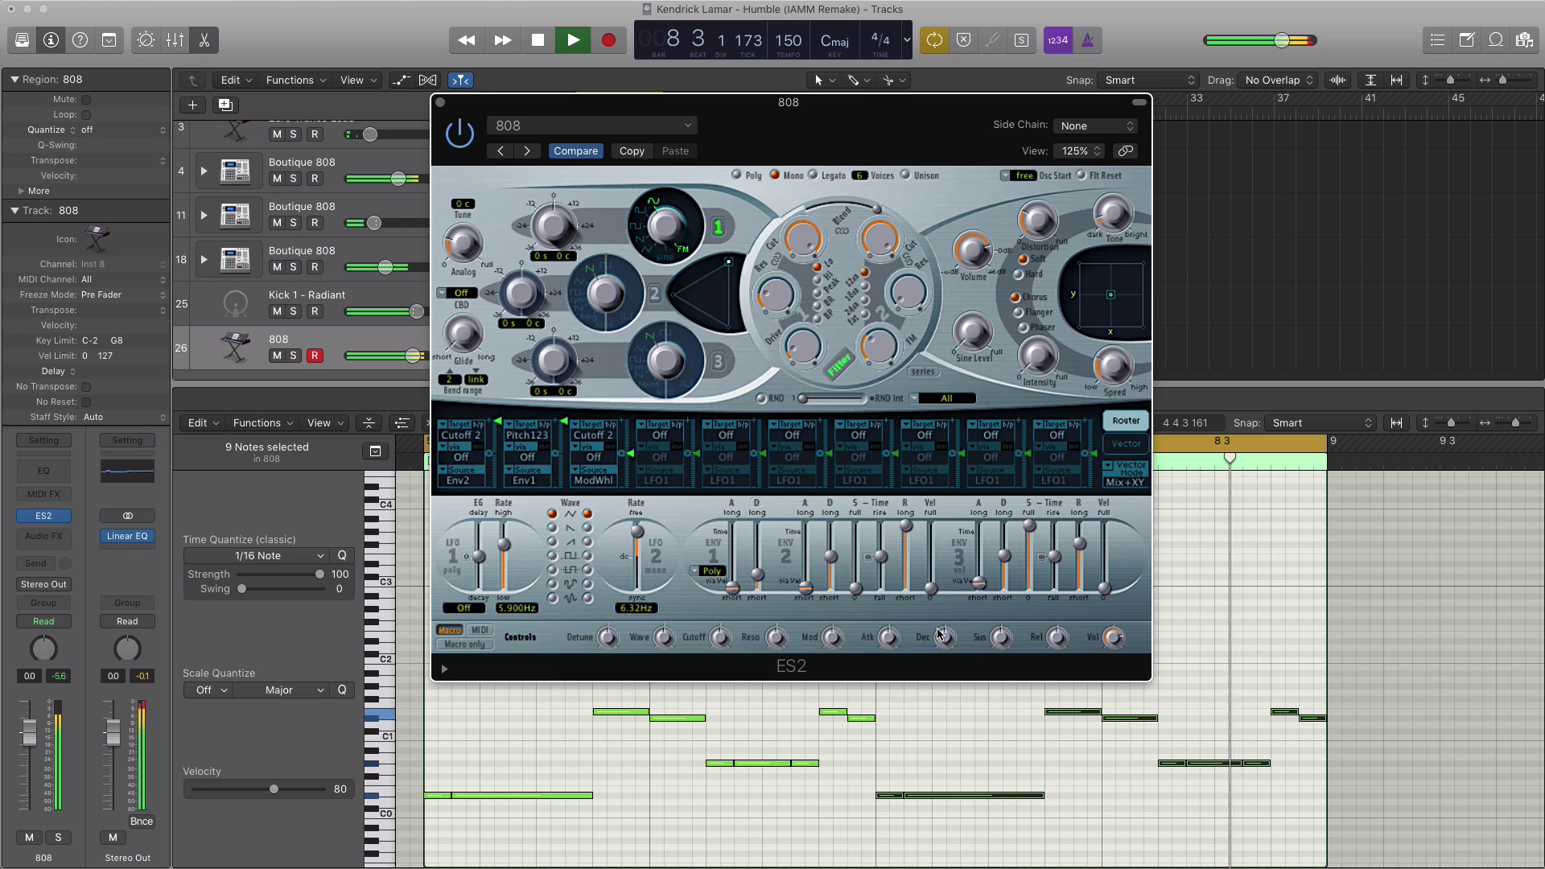
key("space")
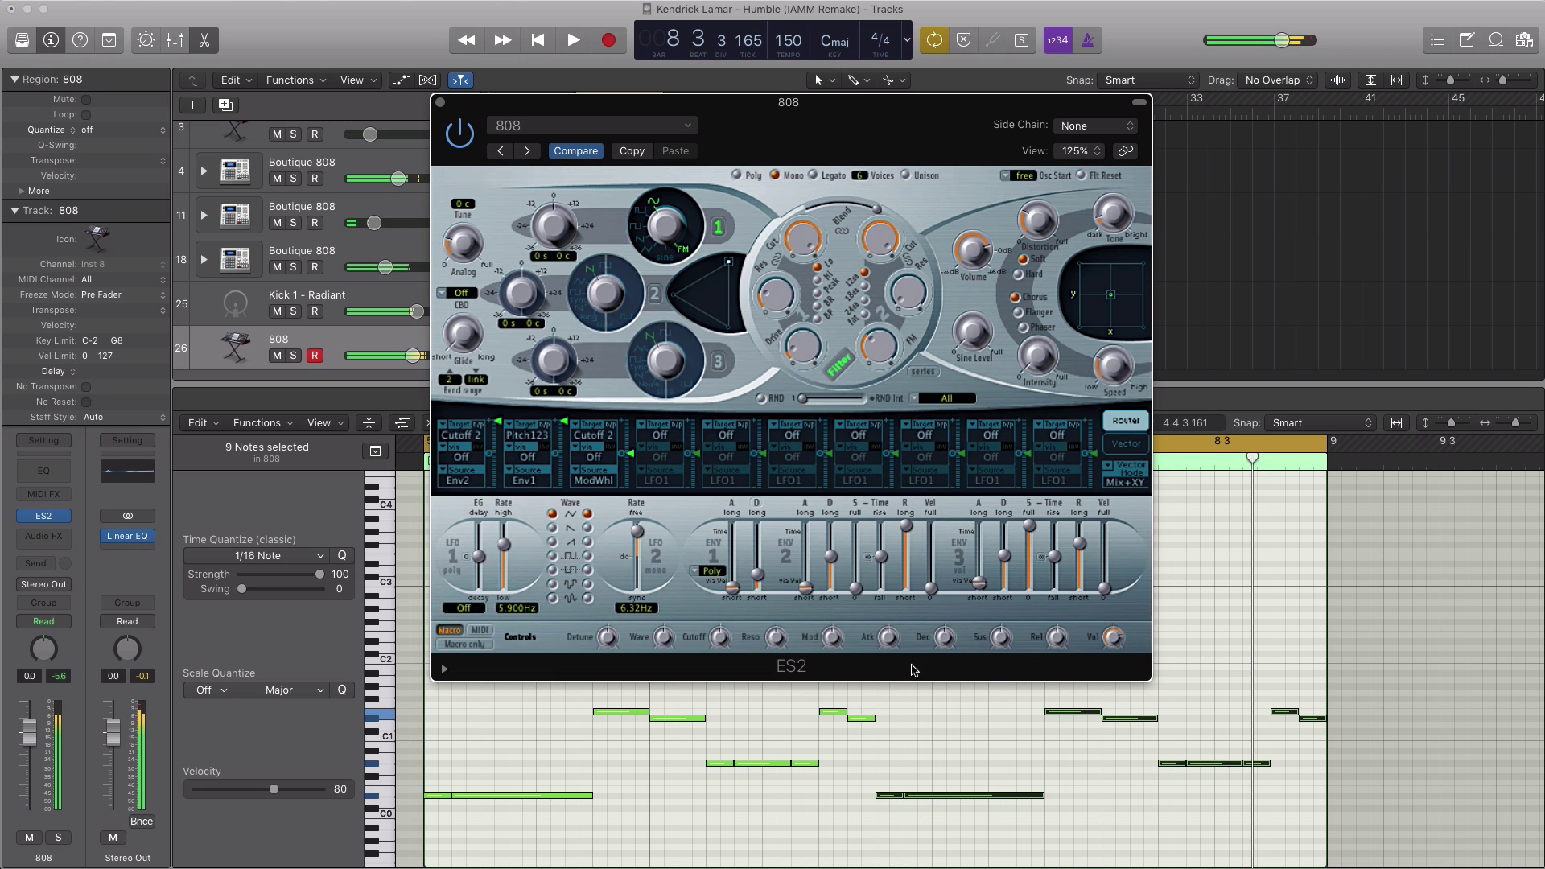
Step: Slightly lengthen the attack of ES2's envelope 3 while auditioning the loop
key("space")
left_click_drag(981, 582, 980, 582)
left_click(980, 574)
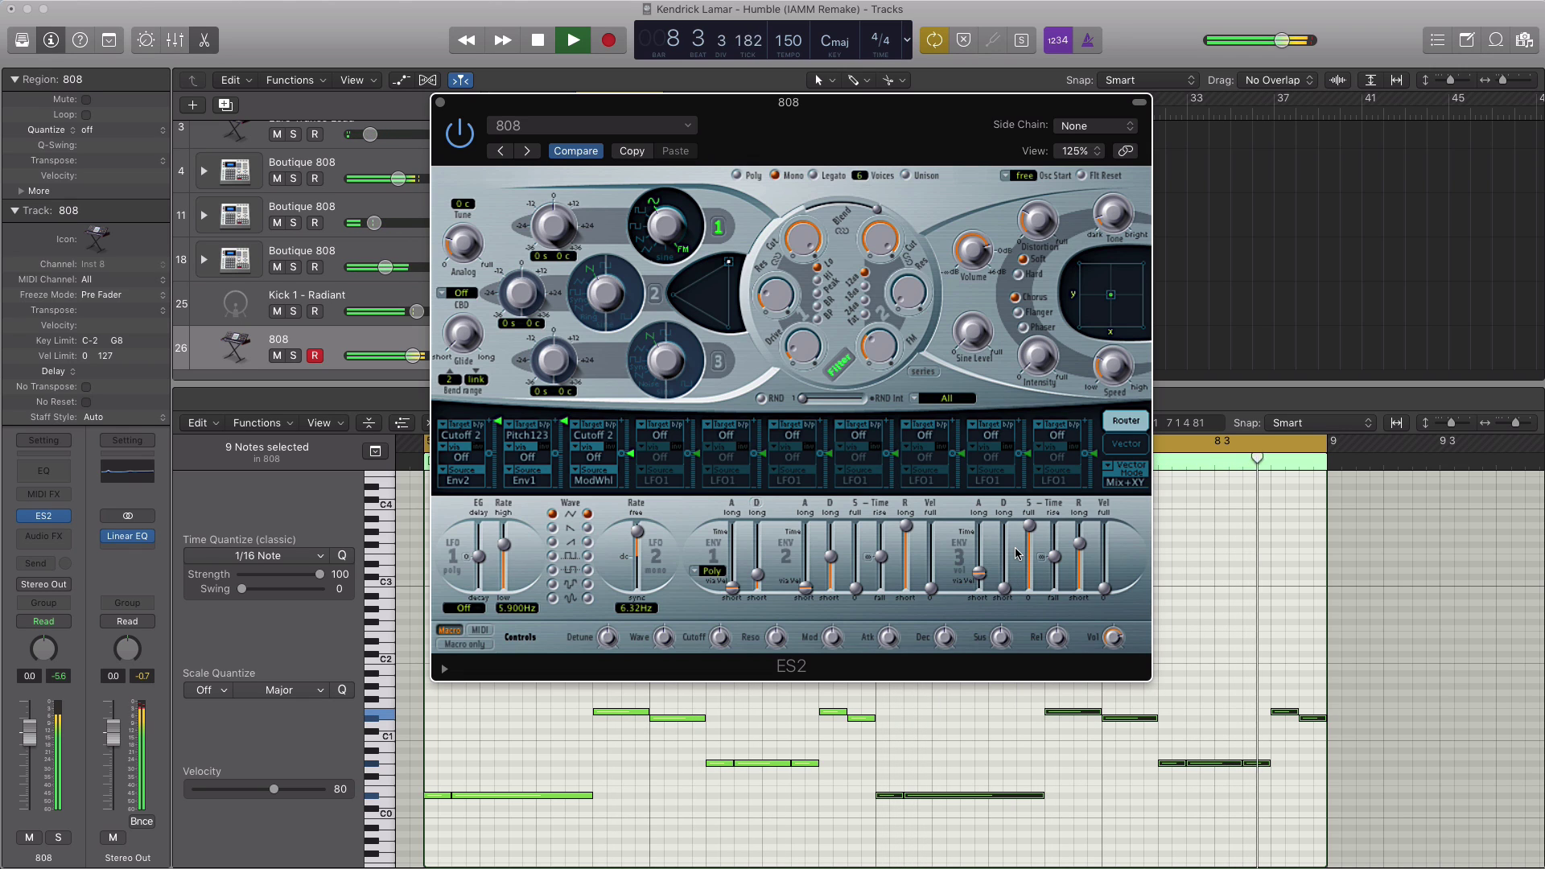
key("space")
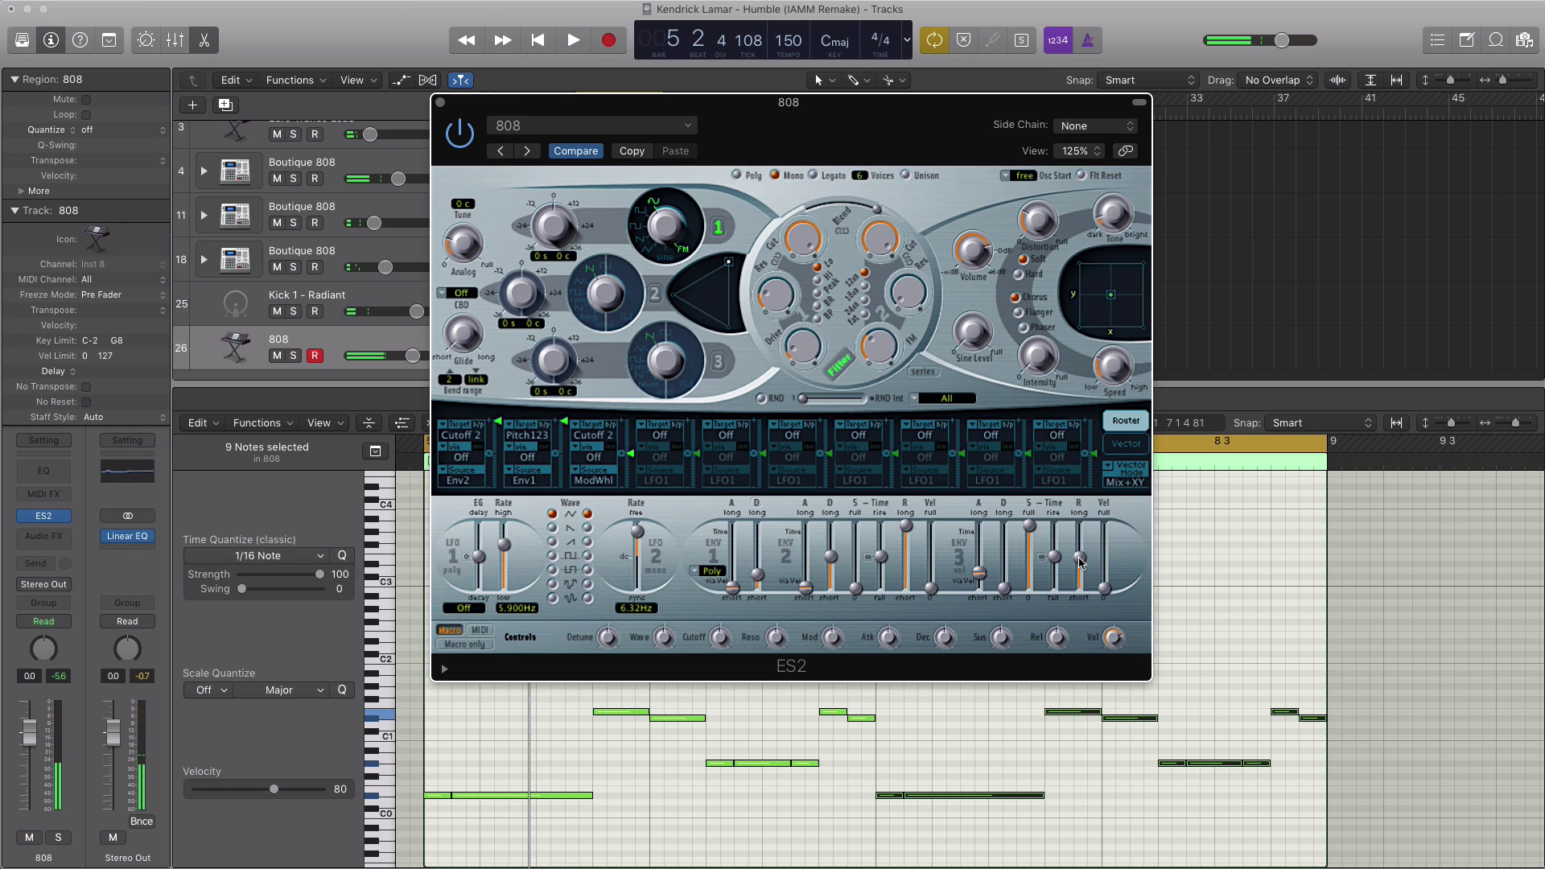
Step: Set the release of ES2's envelope 3 to 240 ms during playback and close the plug-in window
key("space")
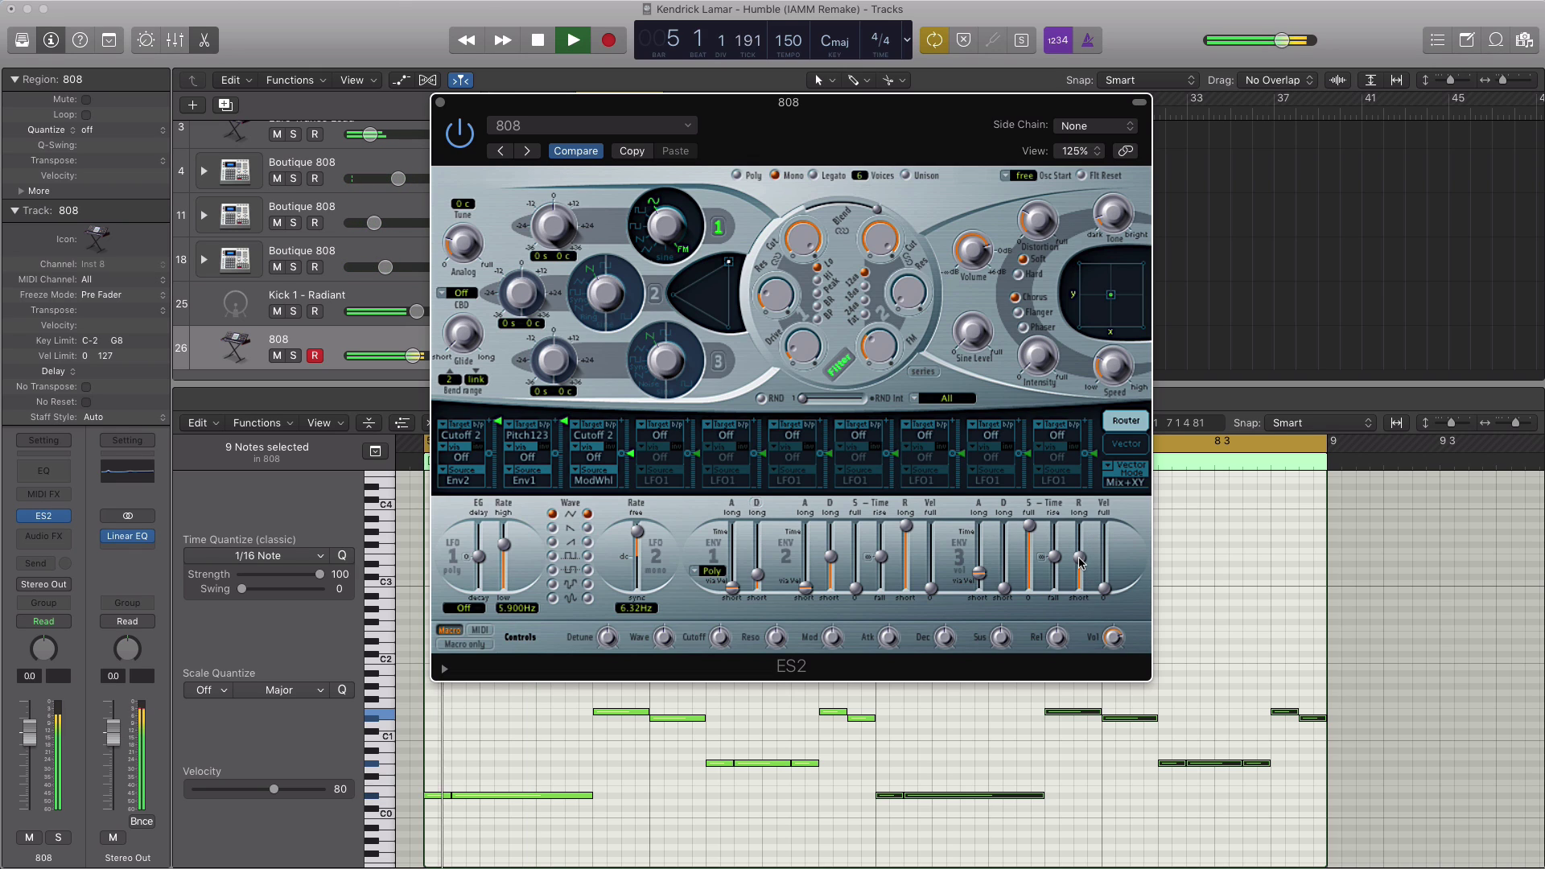
mouse_move(1080, 563)
left_click_drag(1080, 563, 1077, 570)
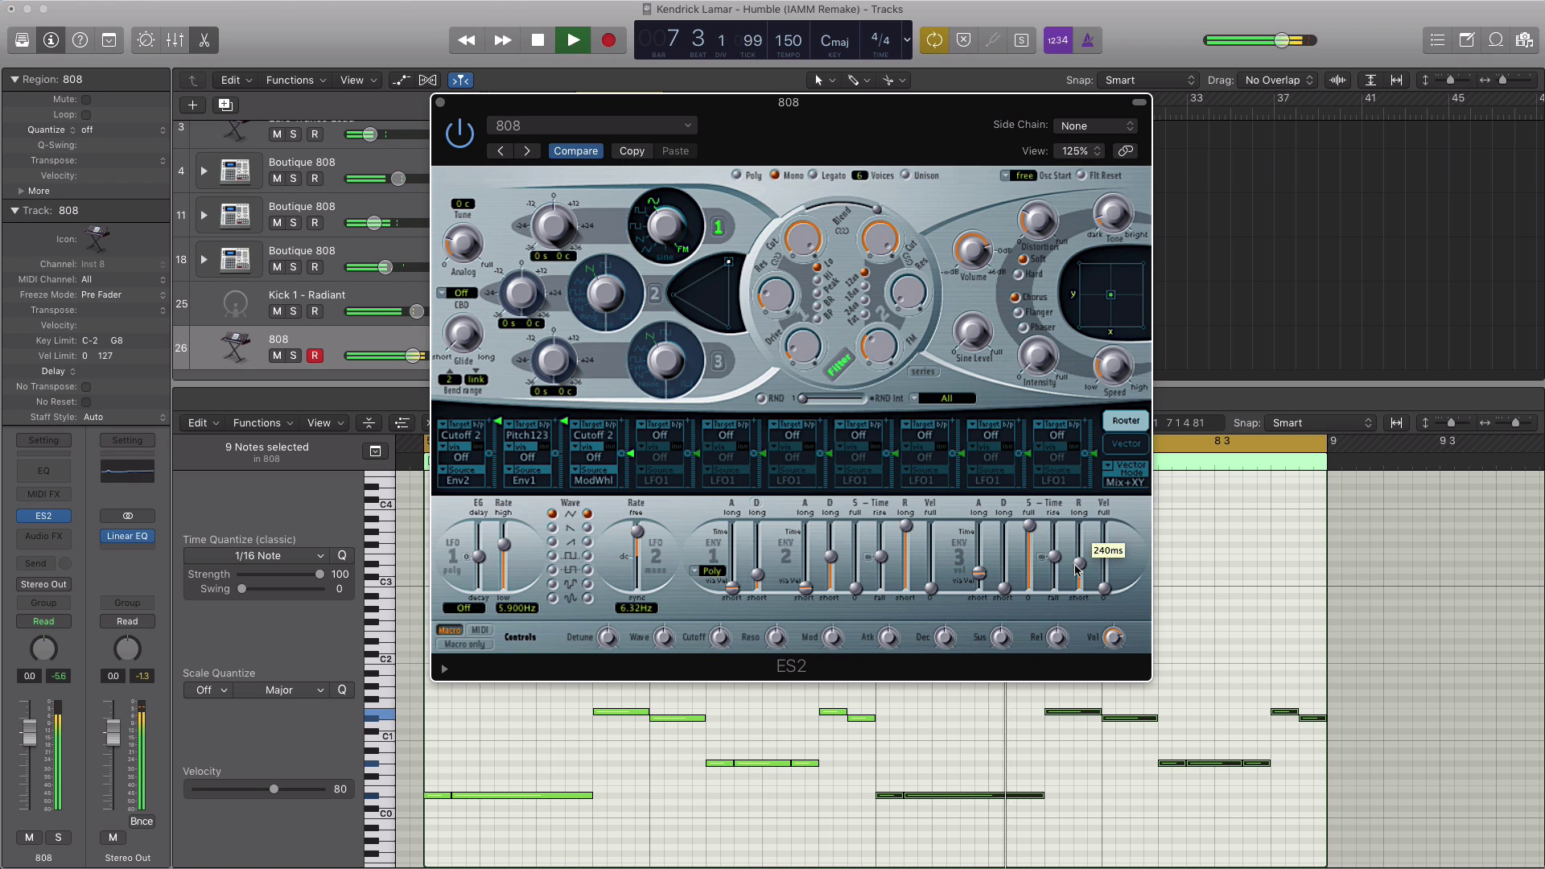
left_click(441, 102)
Step: Check the mixer, return to the full track list and fine-tune the Euro Trance Lead volume against the playing loop
key("x")
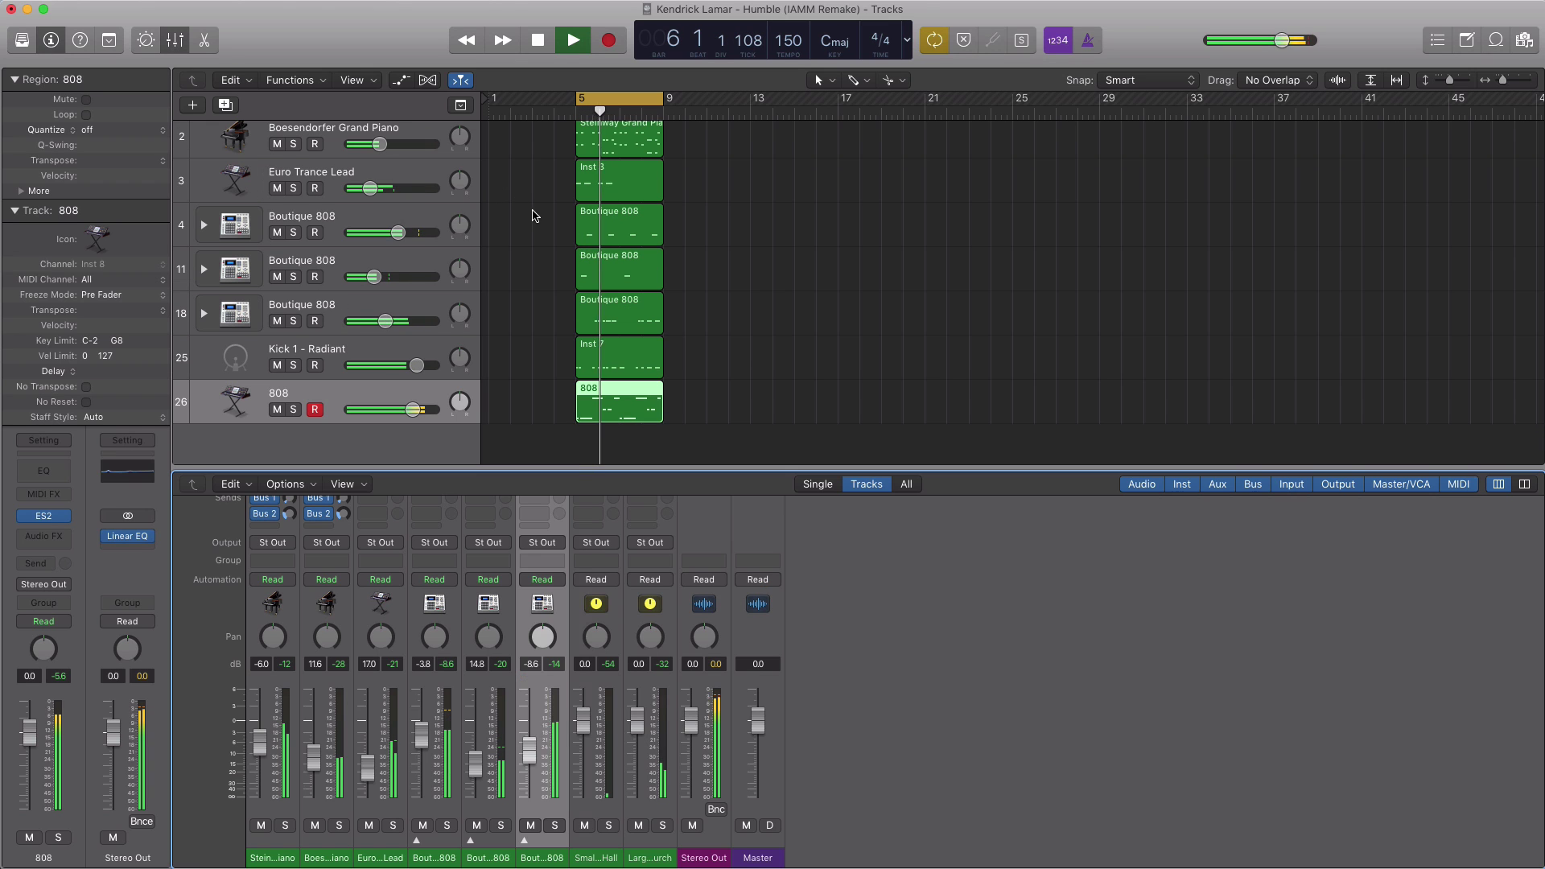
scroll(531, 215, "up", 1)
key("x")
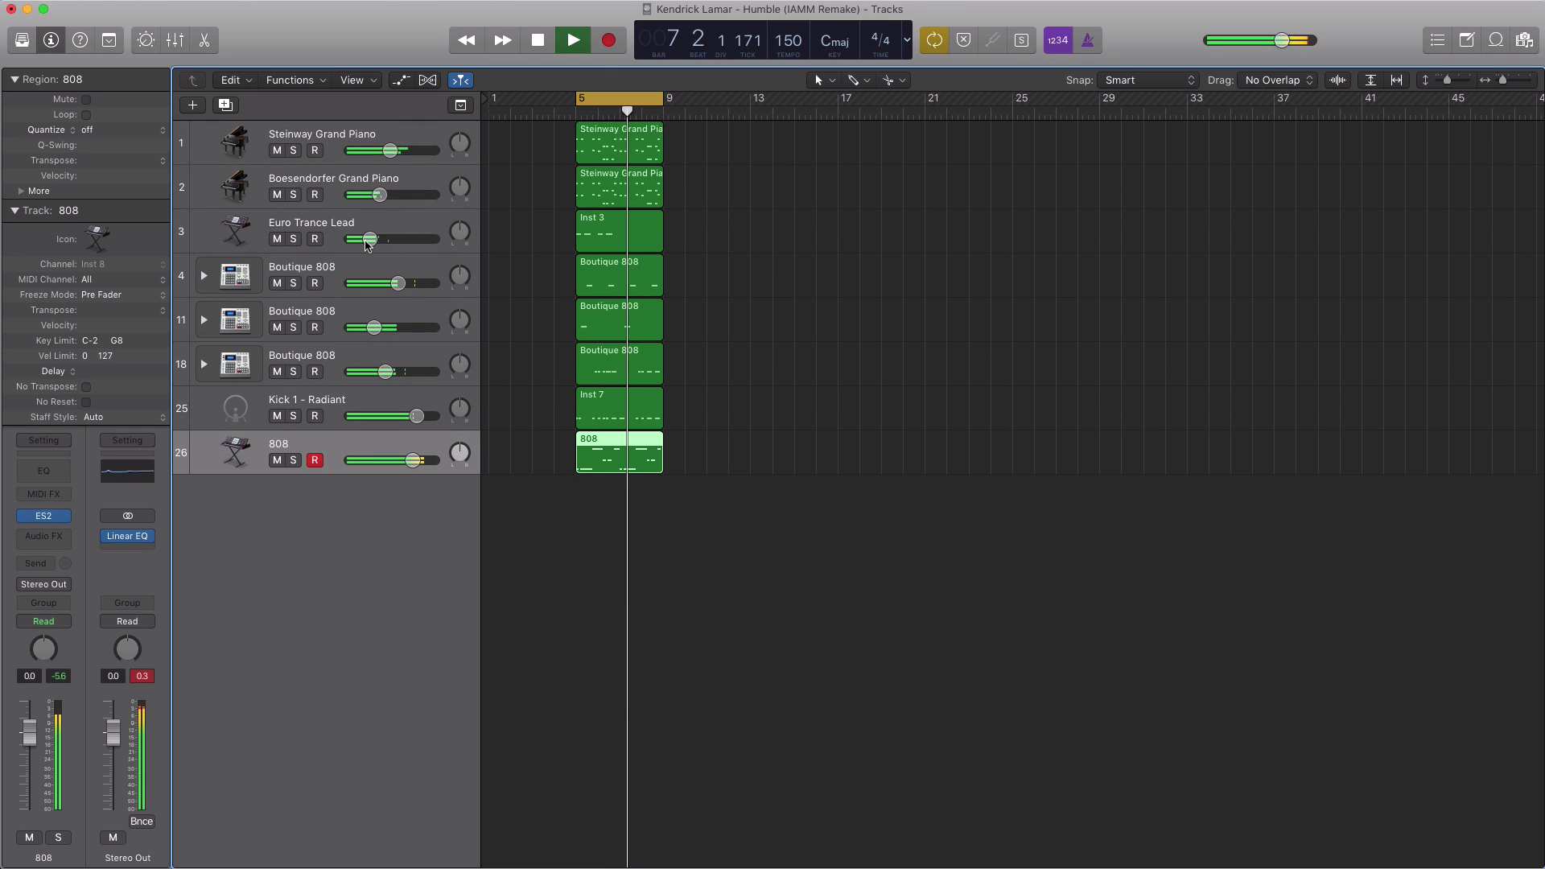
left_click_drag(366, 246, 362, 244)
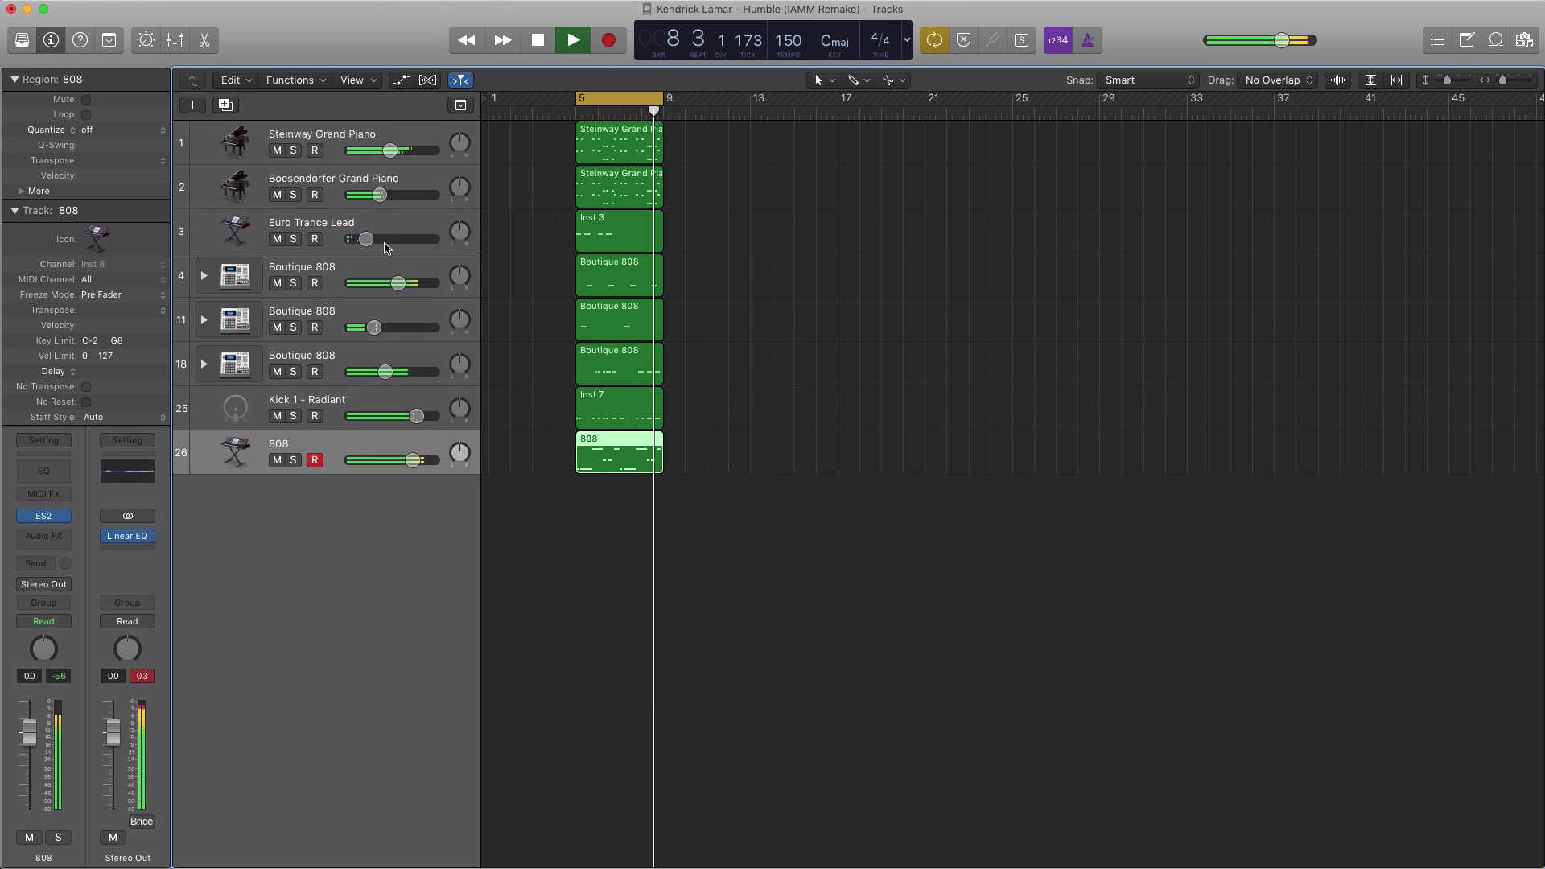
left_click_drag(386, 248, 367, 245)
key("space")
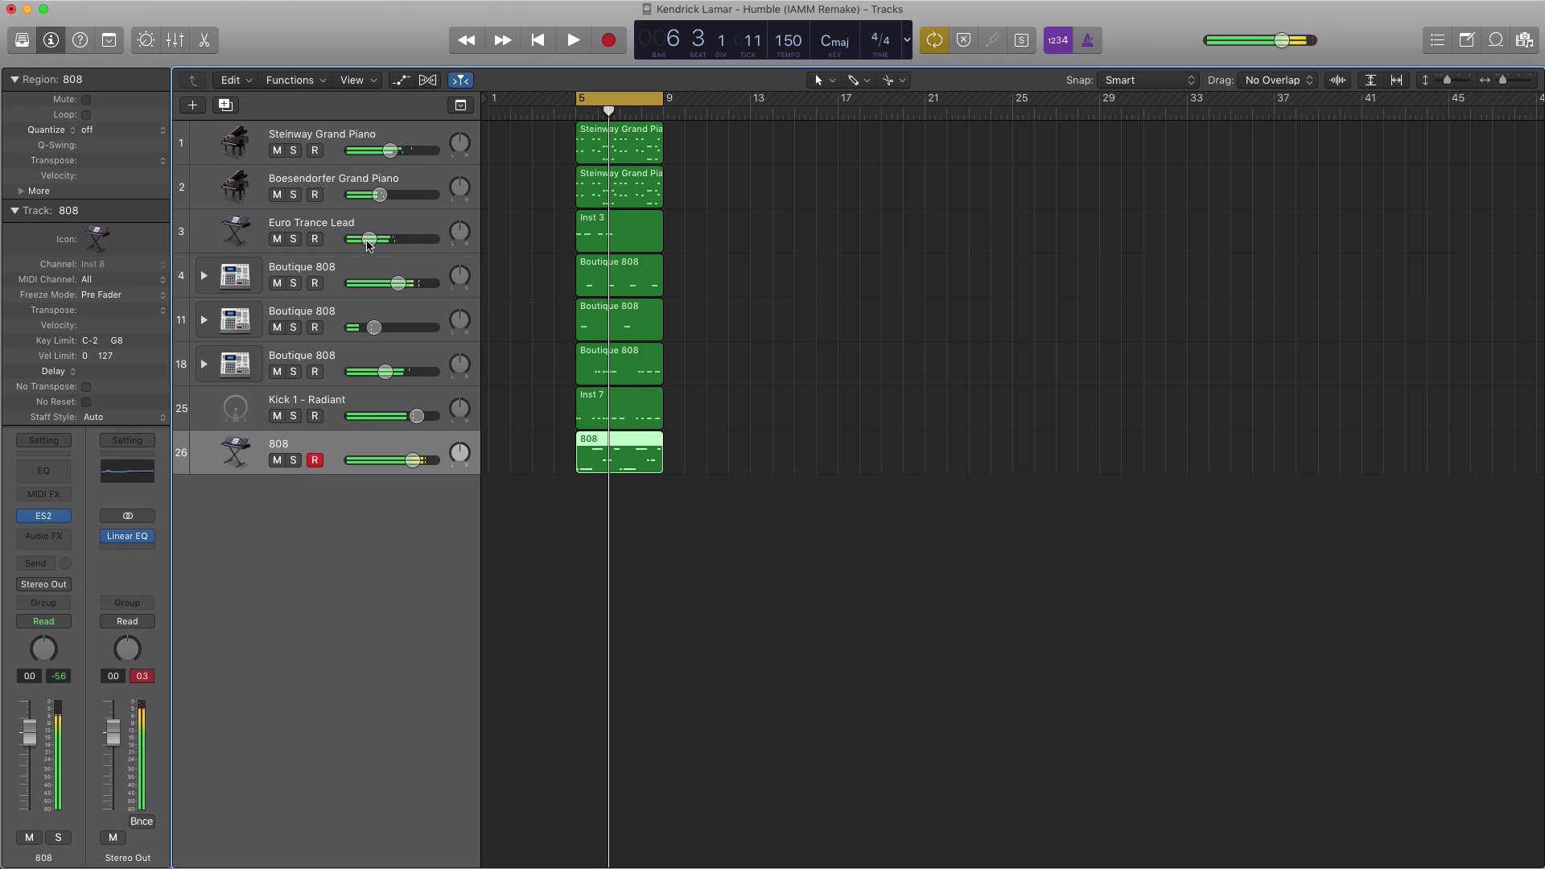
Step: Duplicate the Boesendorfer Grand Piano track with its settings and copy its region onto the new track at bar 5
left_click(338, 201)
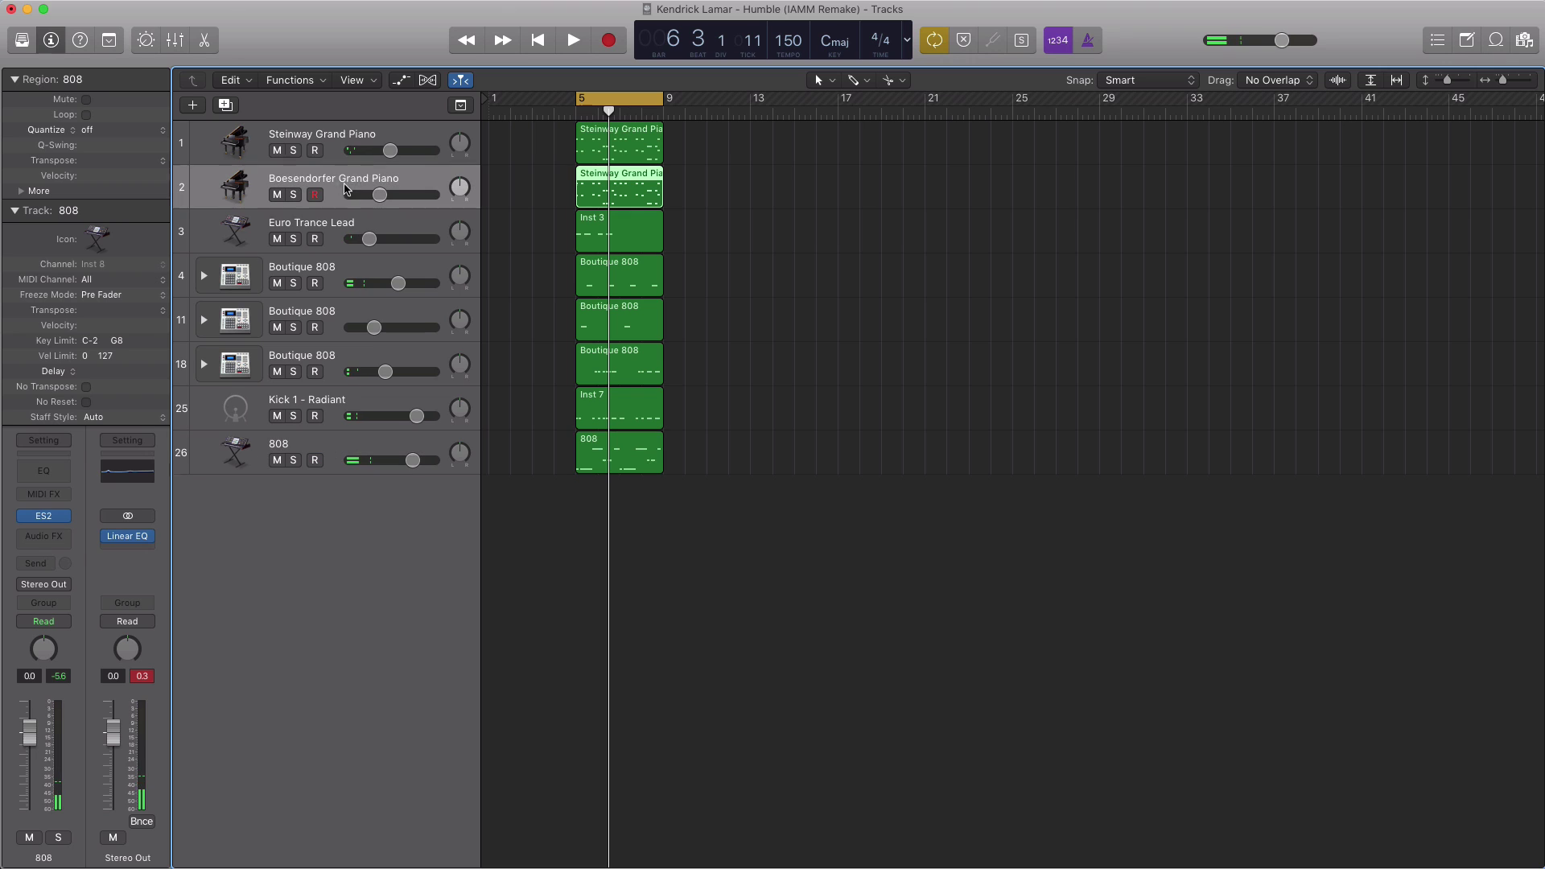
left_click(225, 105)
left_click_drag(609, 201, 609, 238)
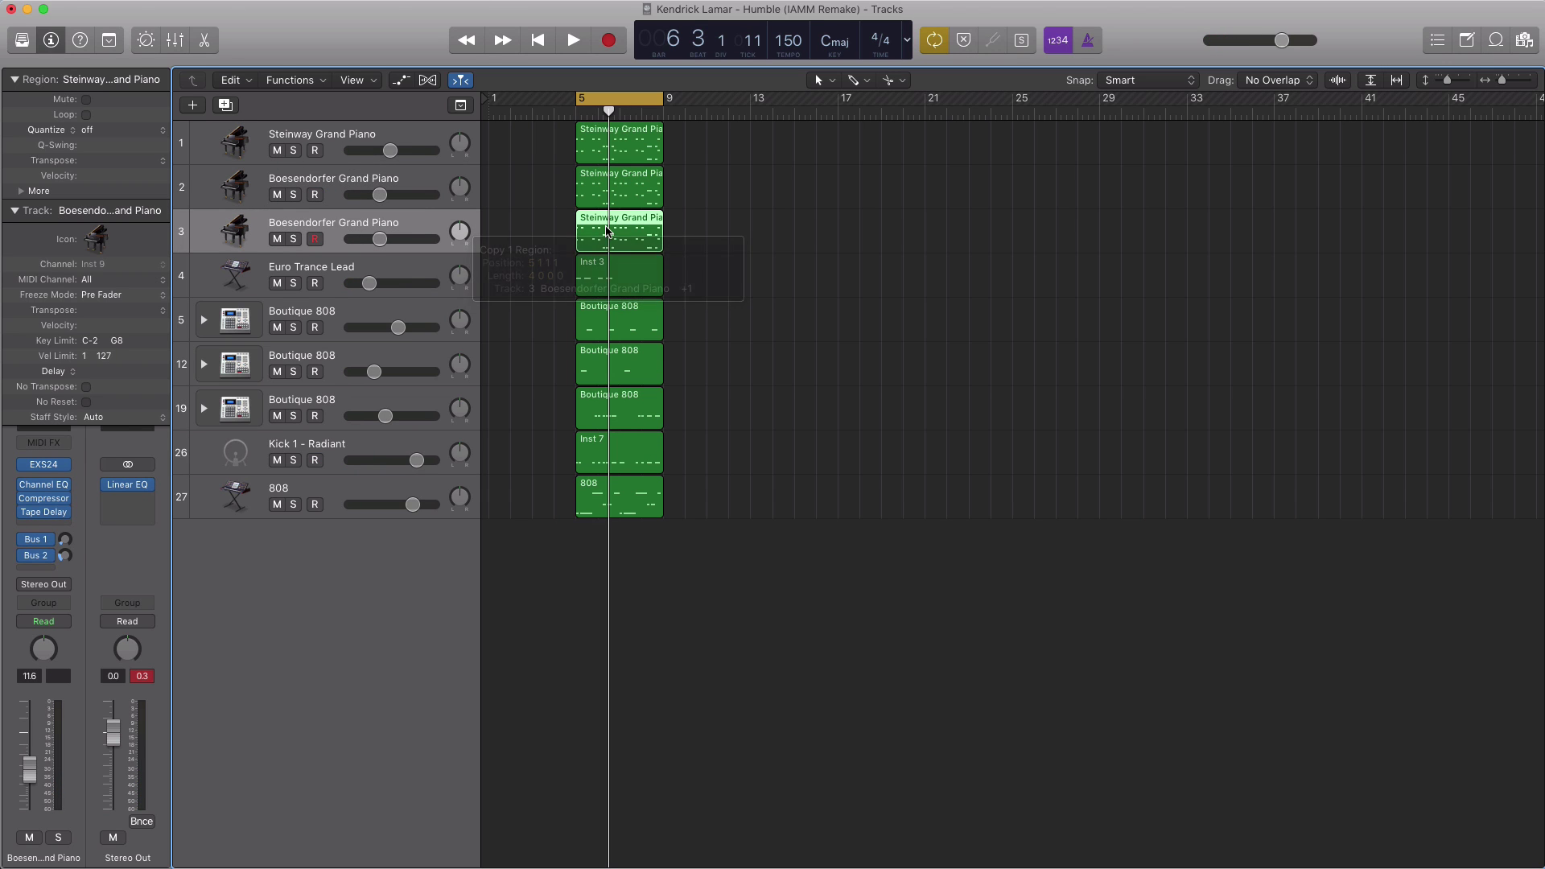
Step: Open the duplicated Boesendorfer region's notes and delete the lower note of every octave pair across bars 5 to 8
double_click(609, 239)
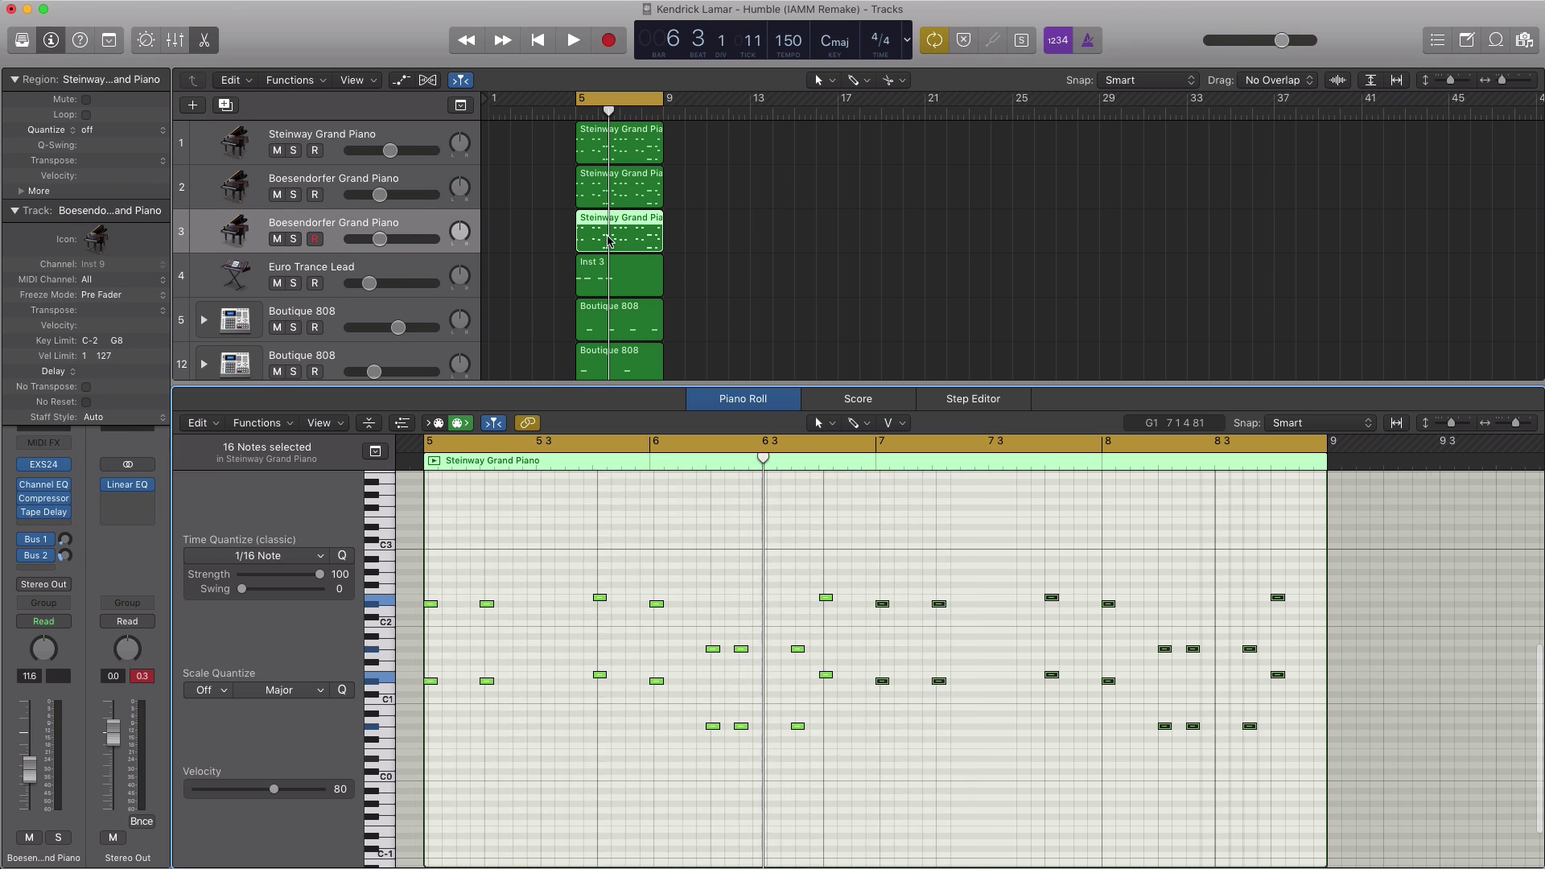
left_click(489, 685)
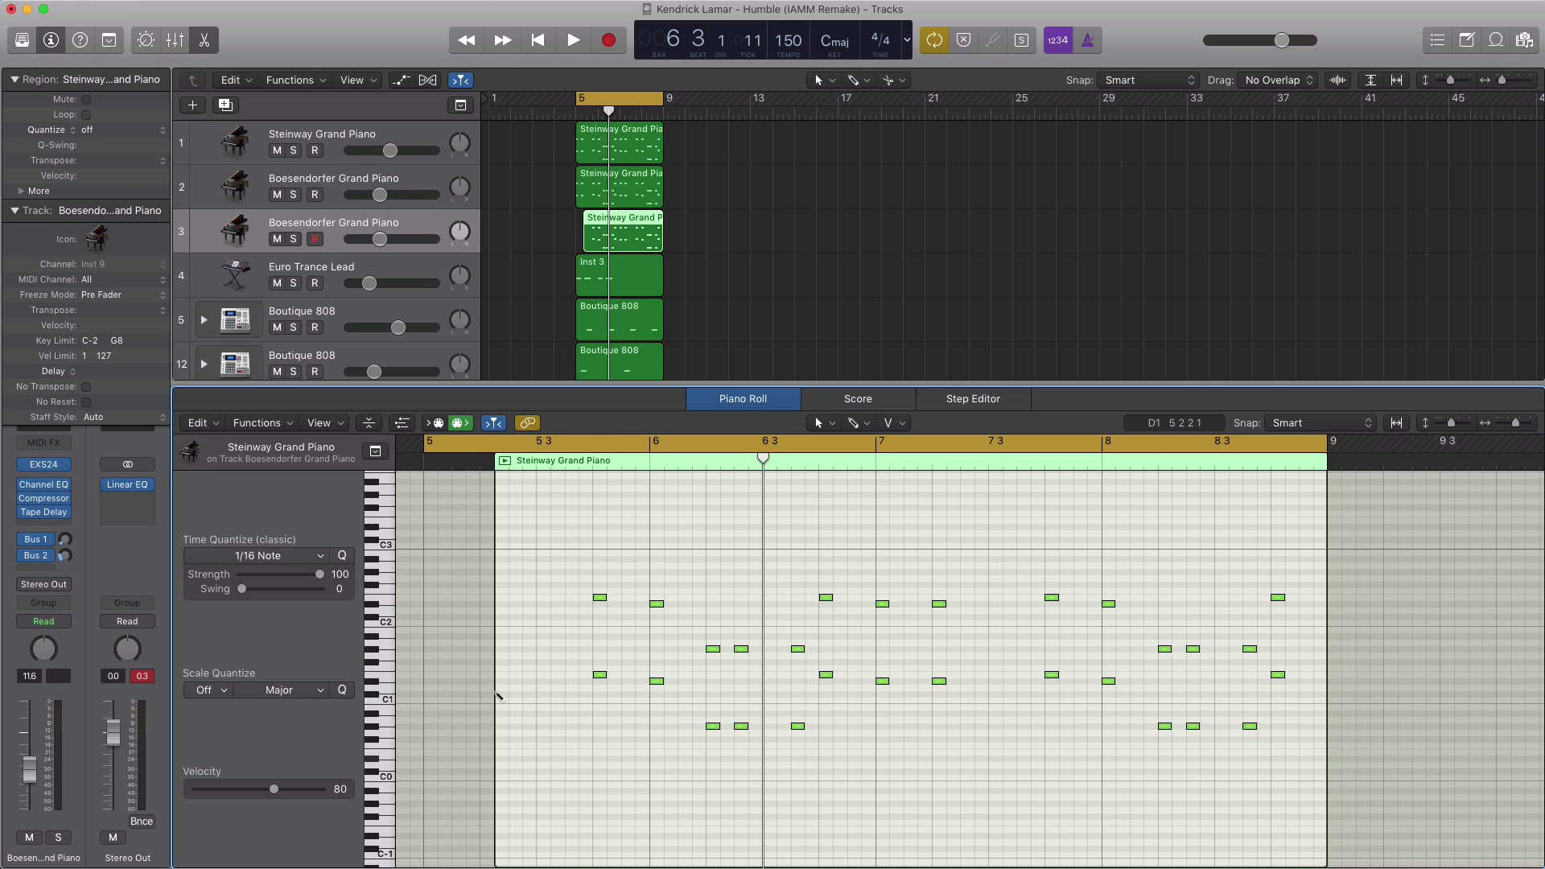
left_click_drag(519, 718, 434, 676)
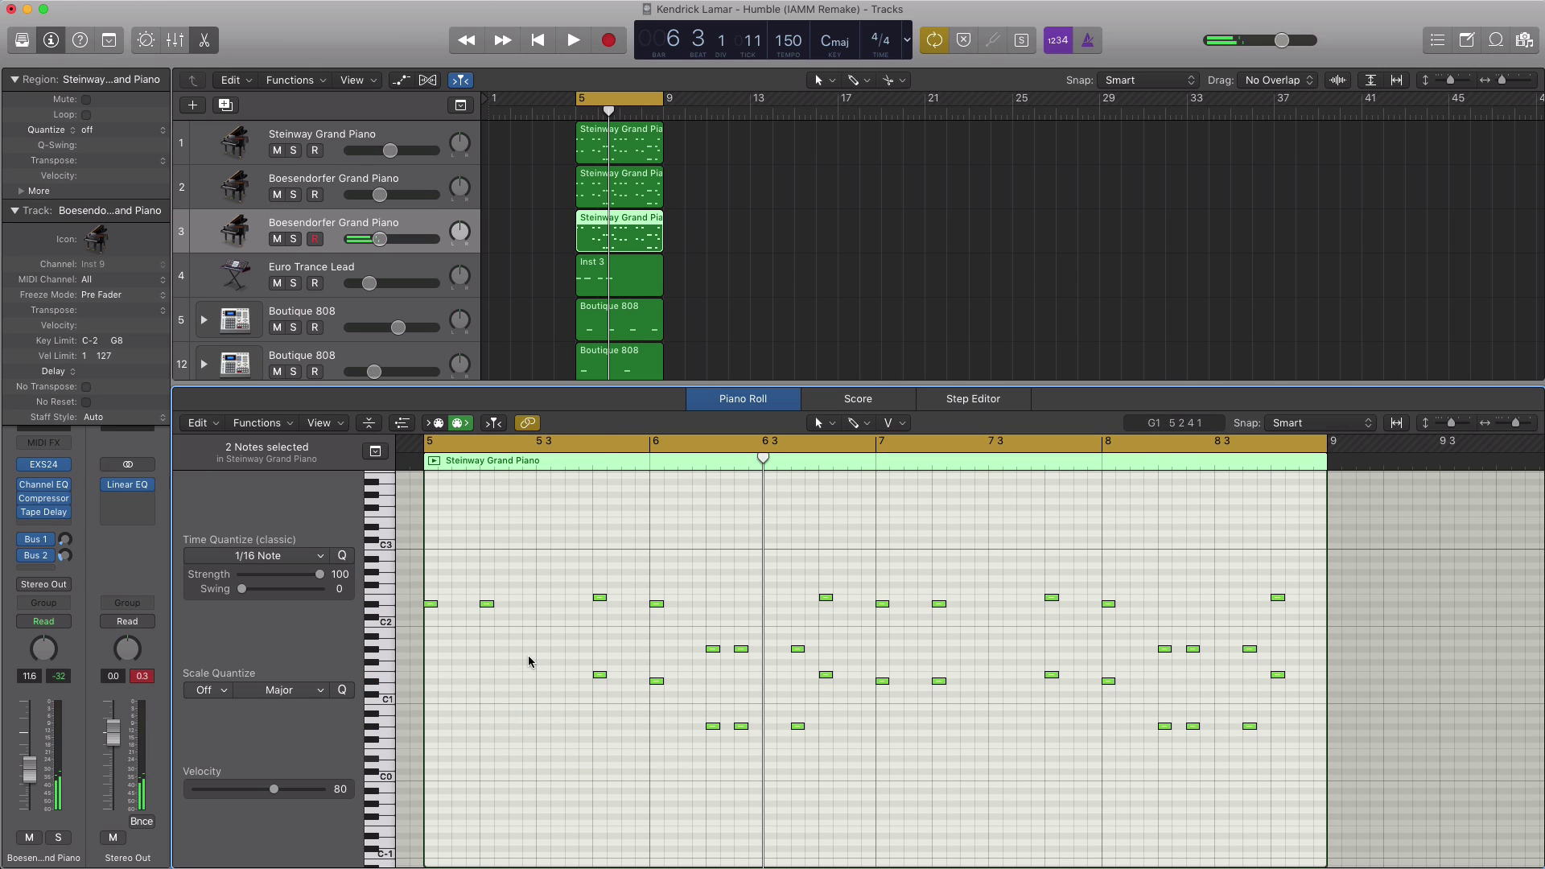
left_click_drag(528, 655, 659, 687)
key("Delete")
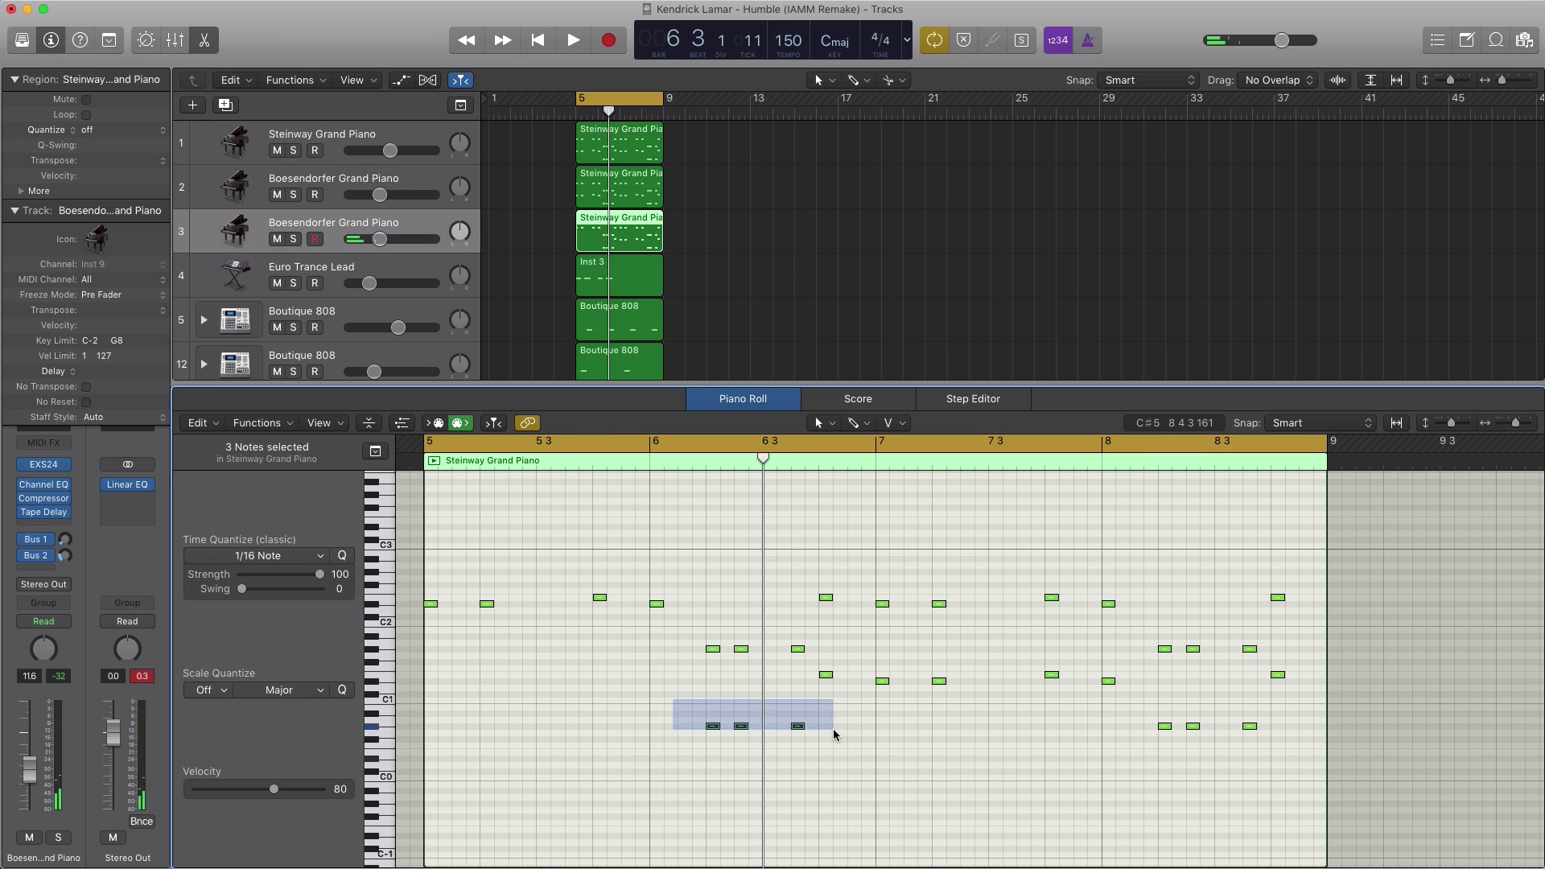
key("Delete")
left_click_drag(801, 671, 1267, 727)
key("Delete")
key("Delete")
key("Delete")
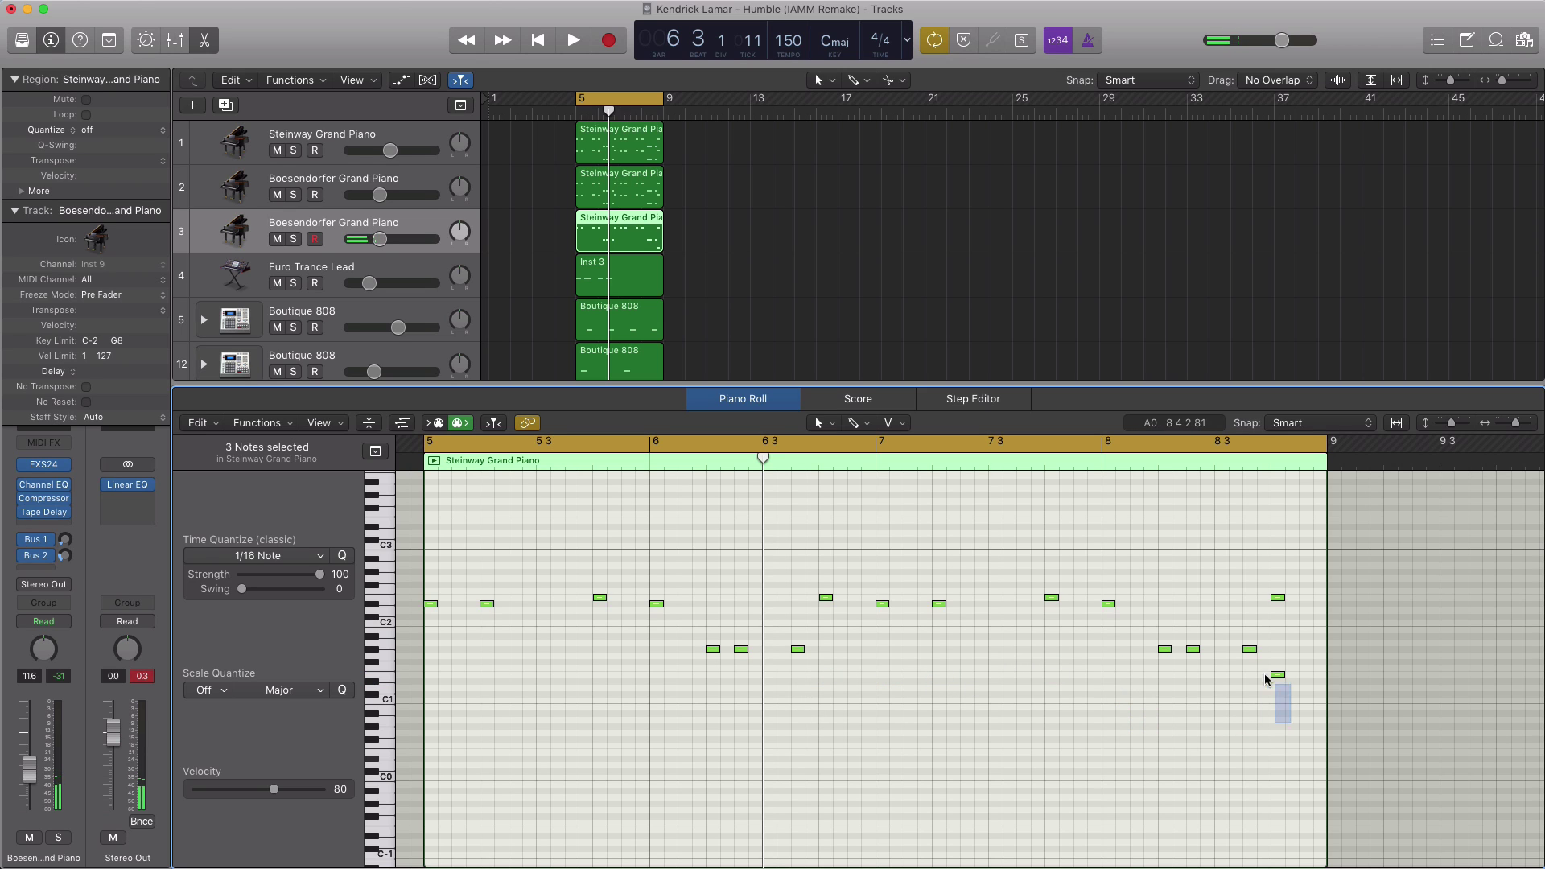
Step: Transpose all remaining notes in the duplicated piano region up one octave and audition the result with the loop
key("super+a")
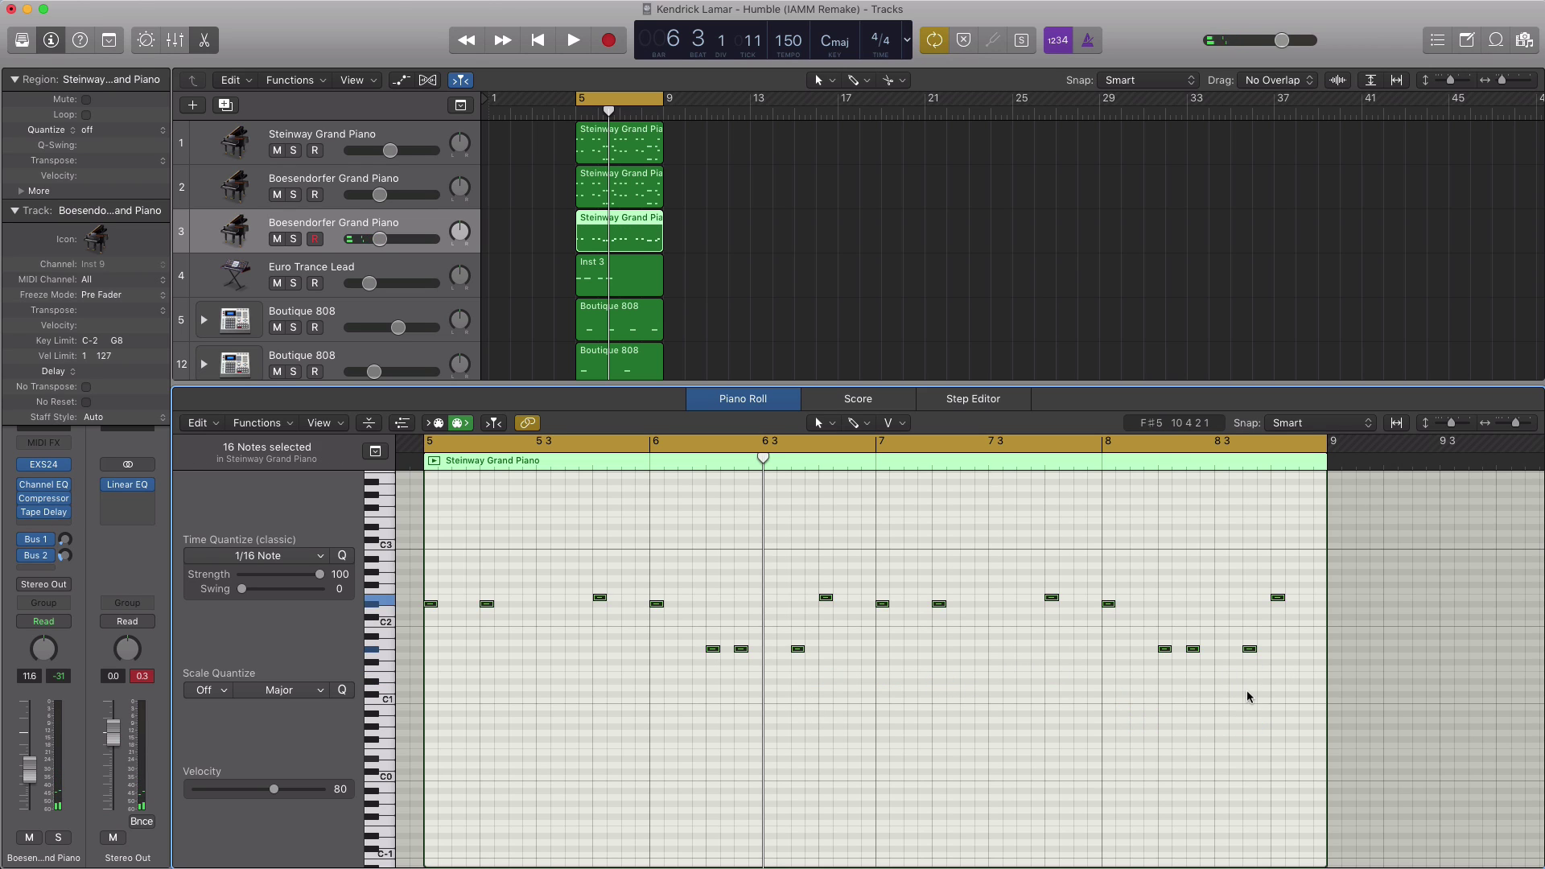
key("alt+shift+Up")
key("space")
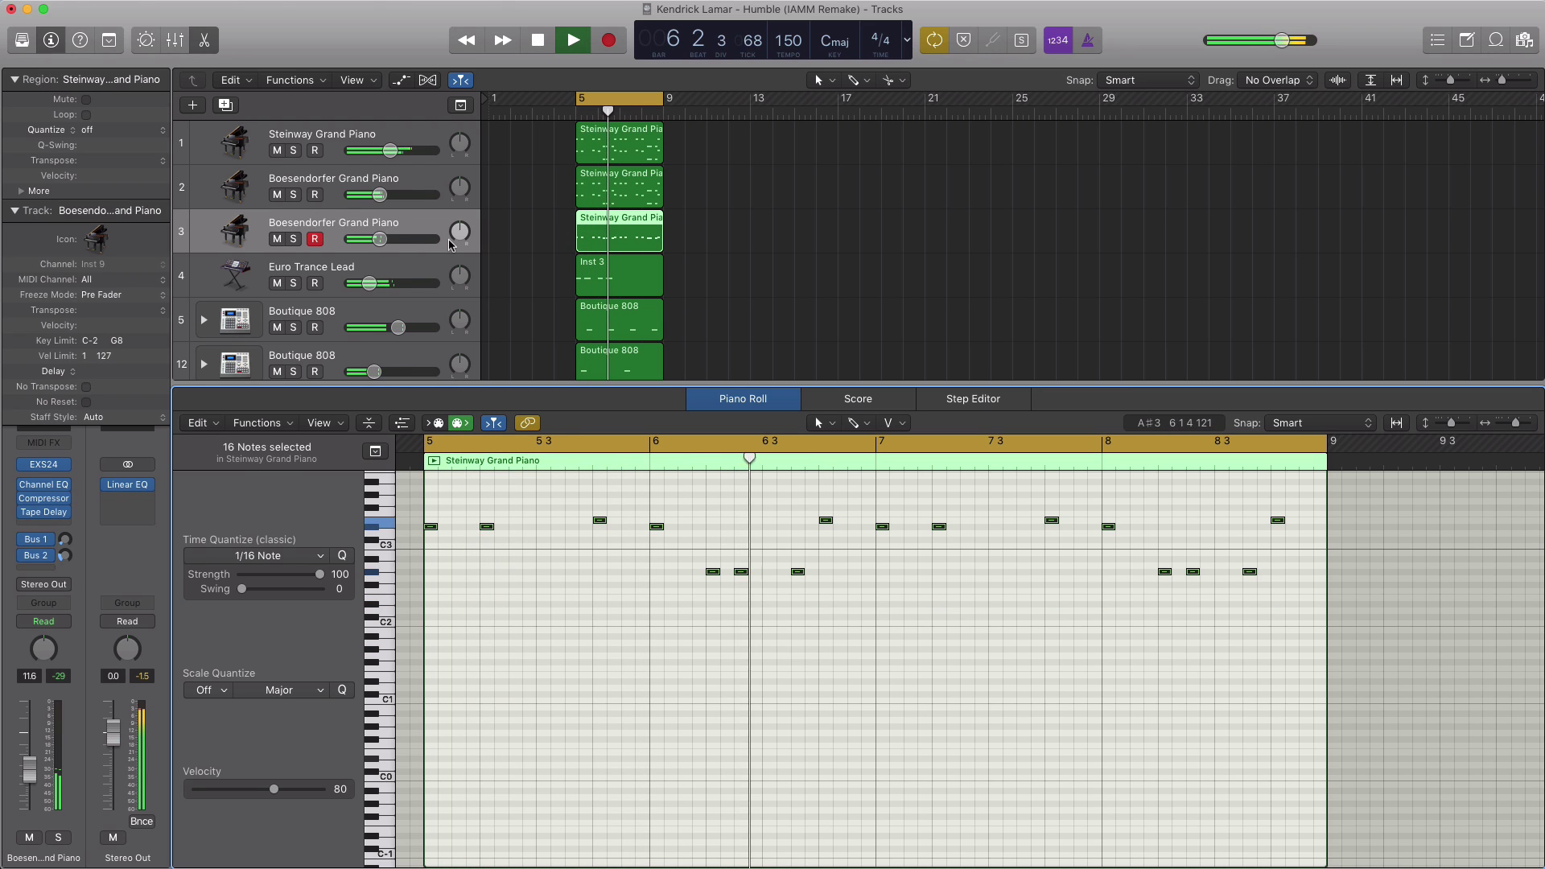
key("space")
Step: Pan the Steinway and first Boesendorfer tracks to -7 and the duplicated Boesendorfer track to +7
left_click(459, 187)
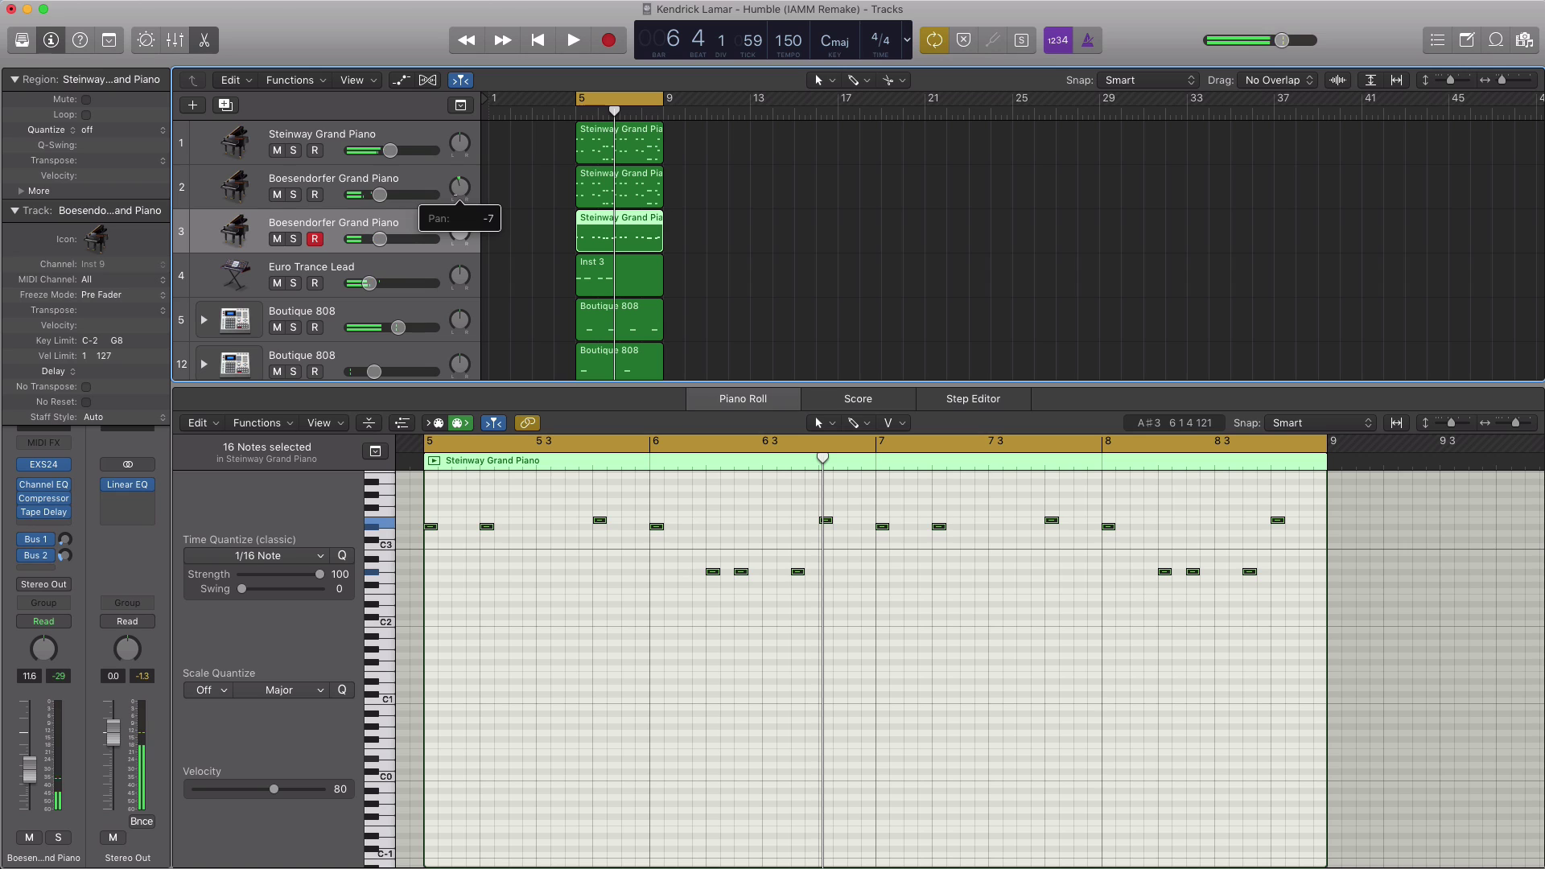
left_click_drag(459, 143, 459, 153)
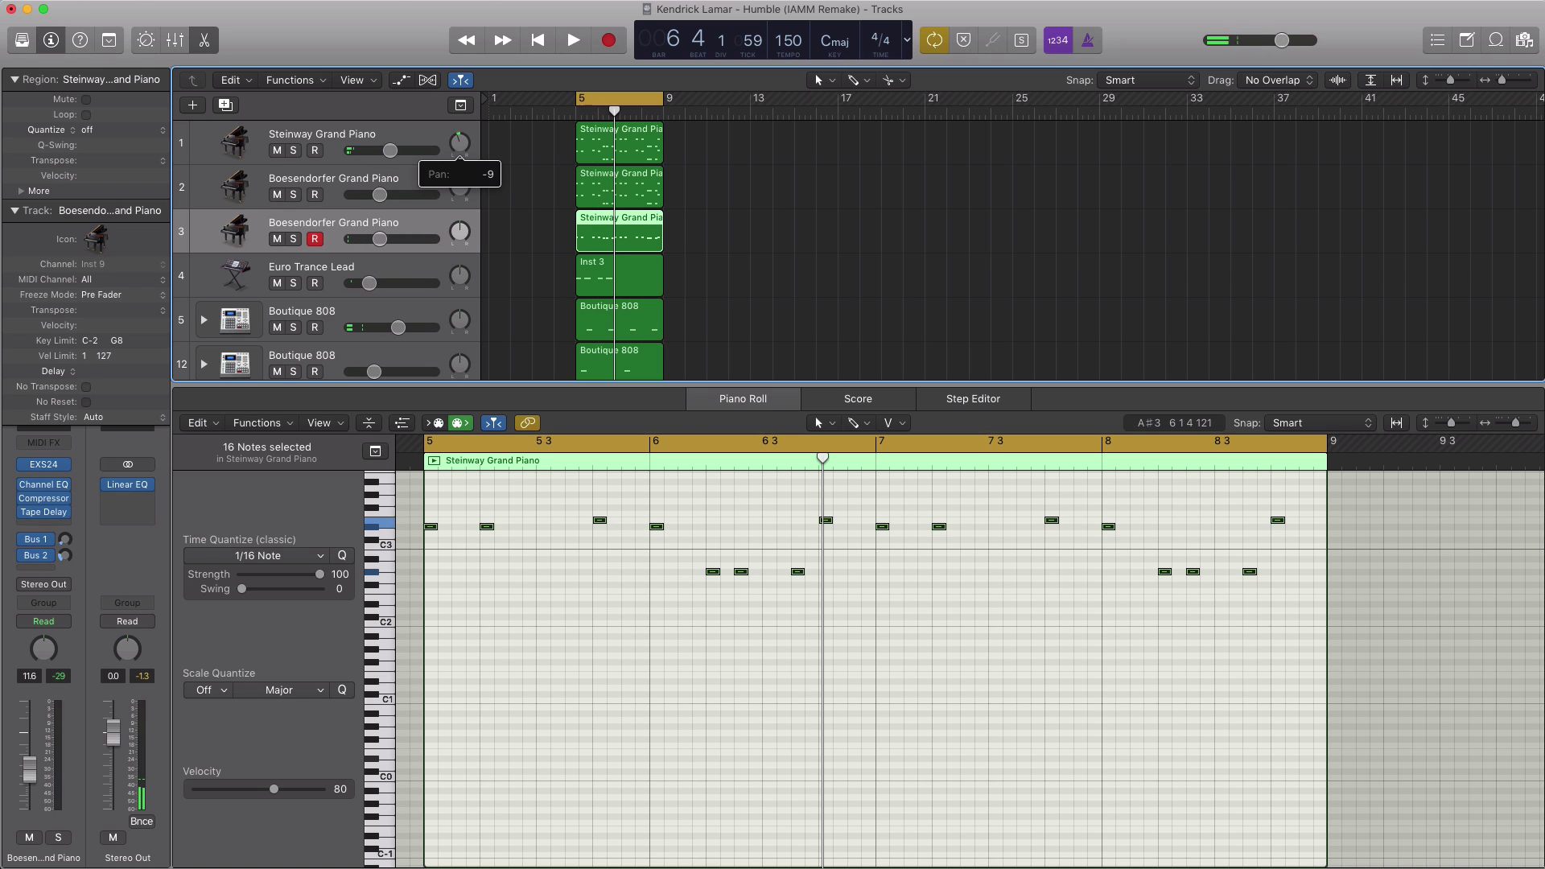
left_click_drag(459, 232, 460, 227)
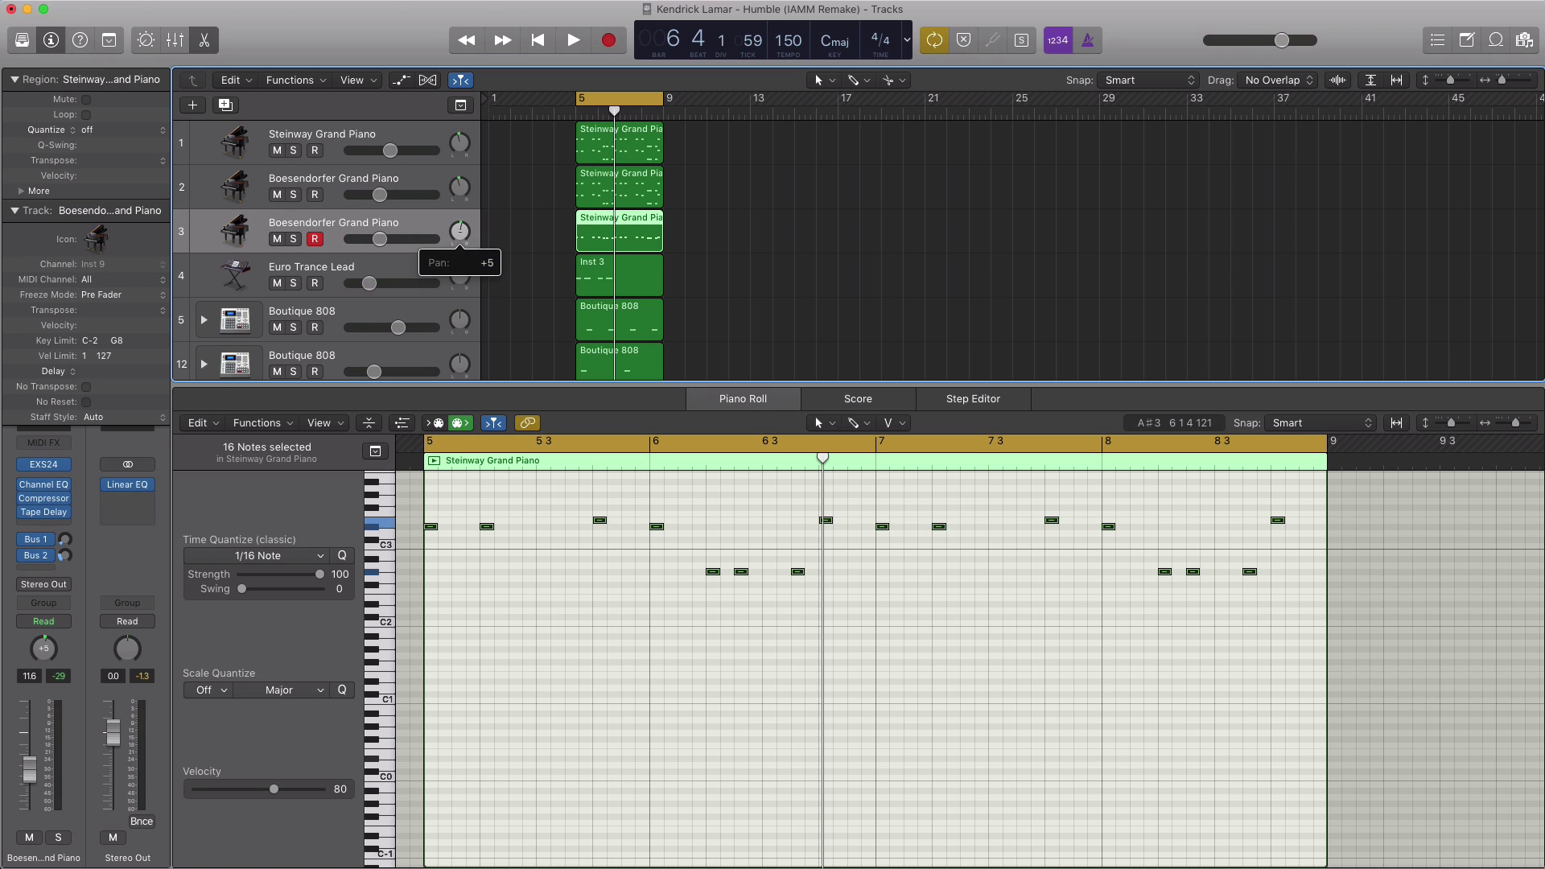
Step: Set the duplicated Boesendorfer track's volume to -10.6 dB during playback and check the levels in the mixer
key("space")
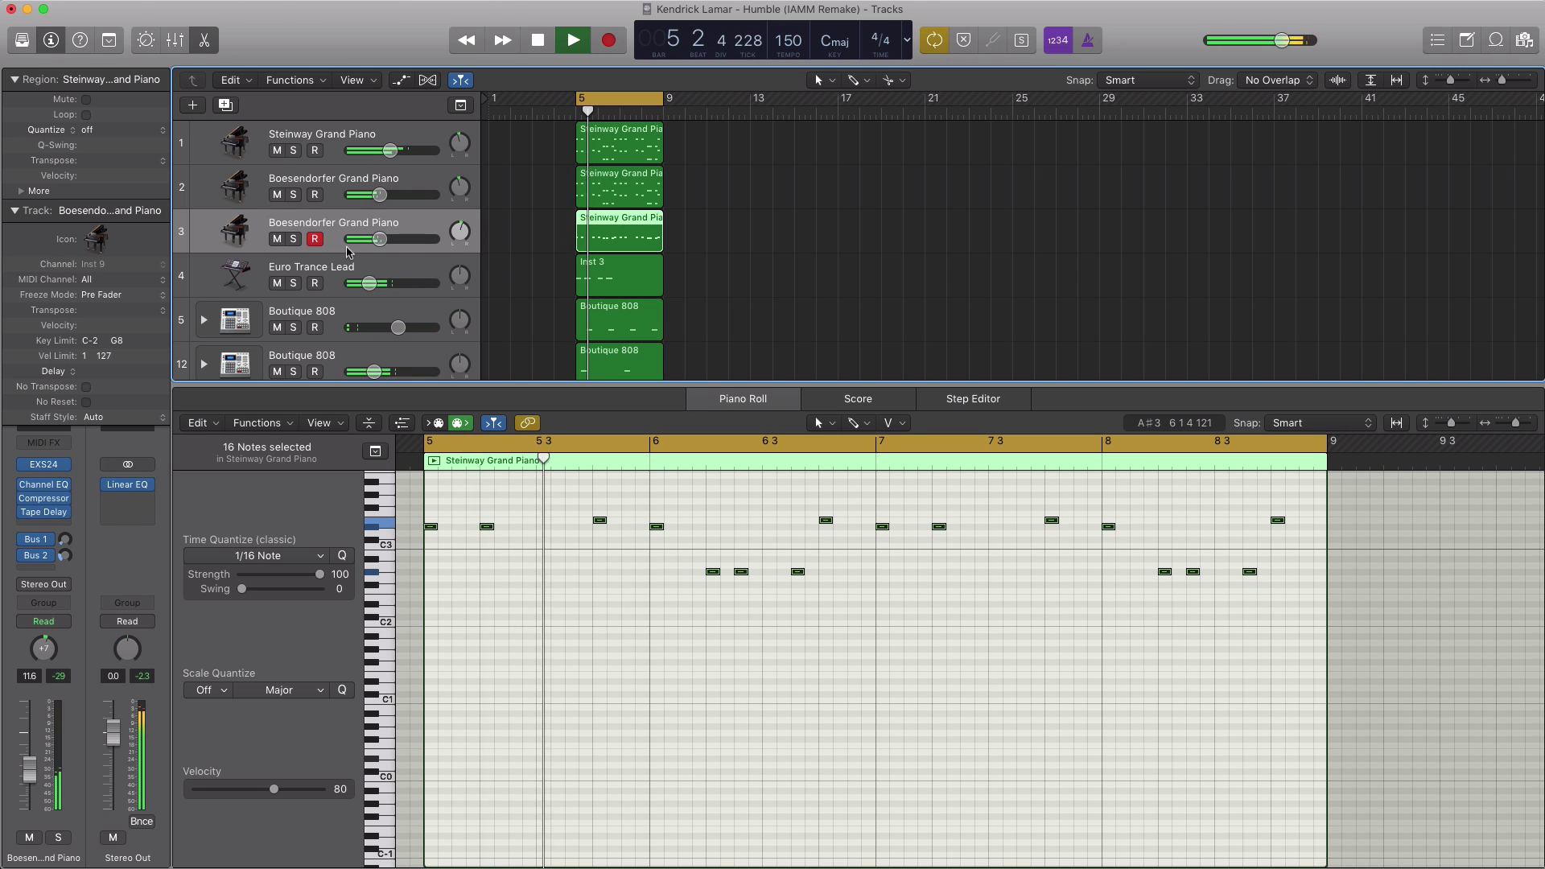
left_click_drag(379, 239, 381, 239)
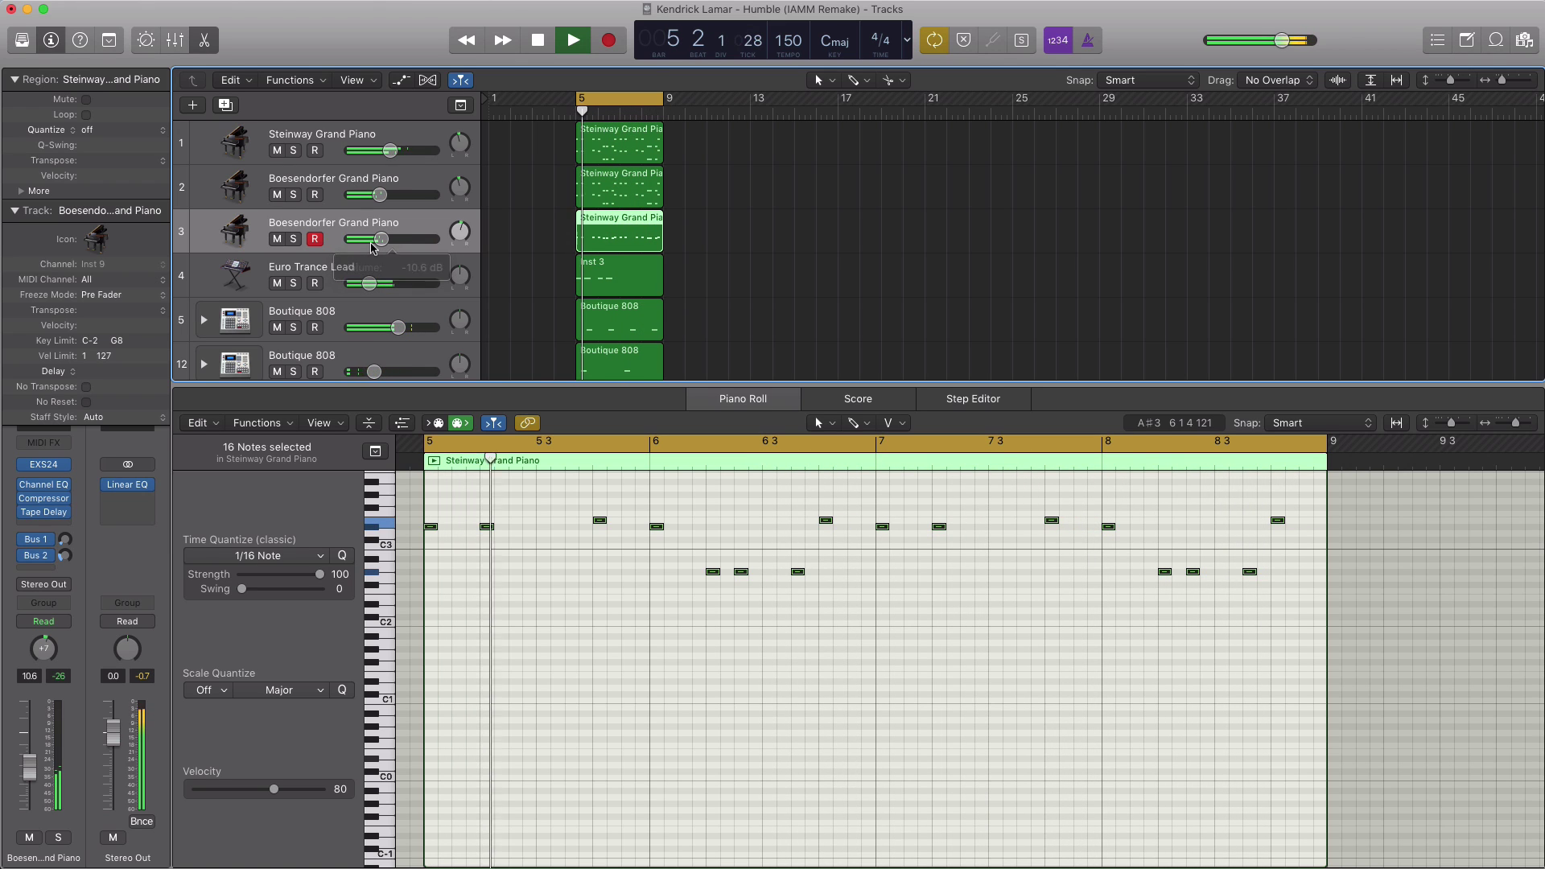
key("x")
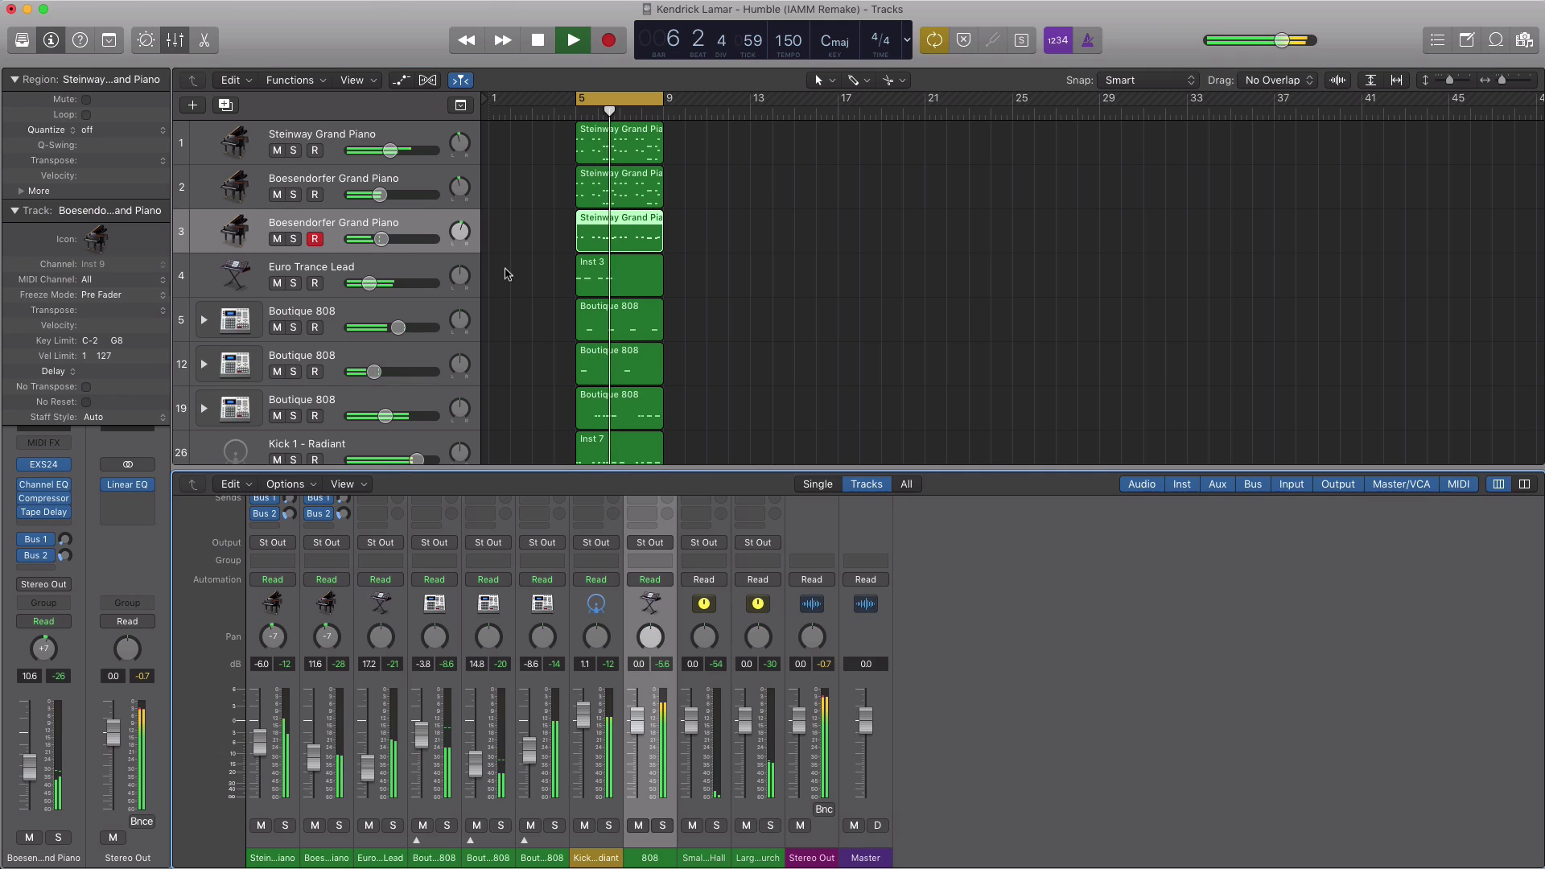
key("x")
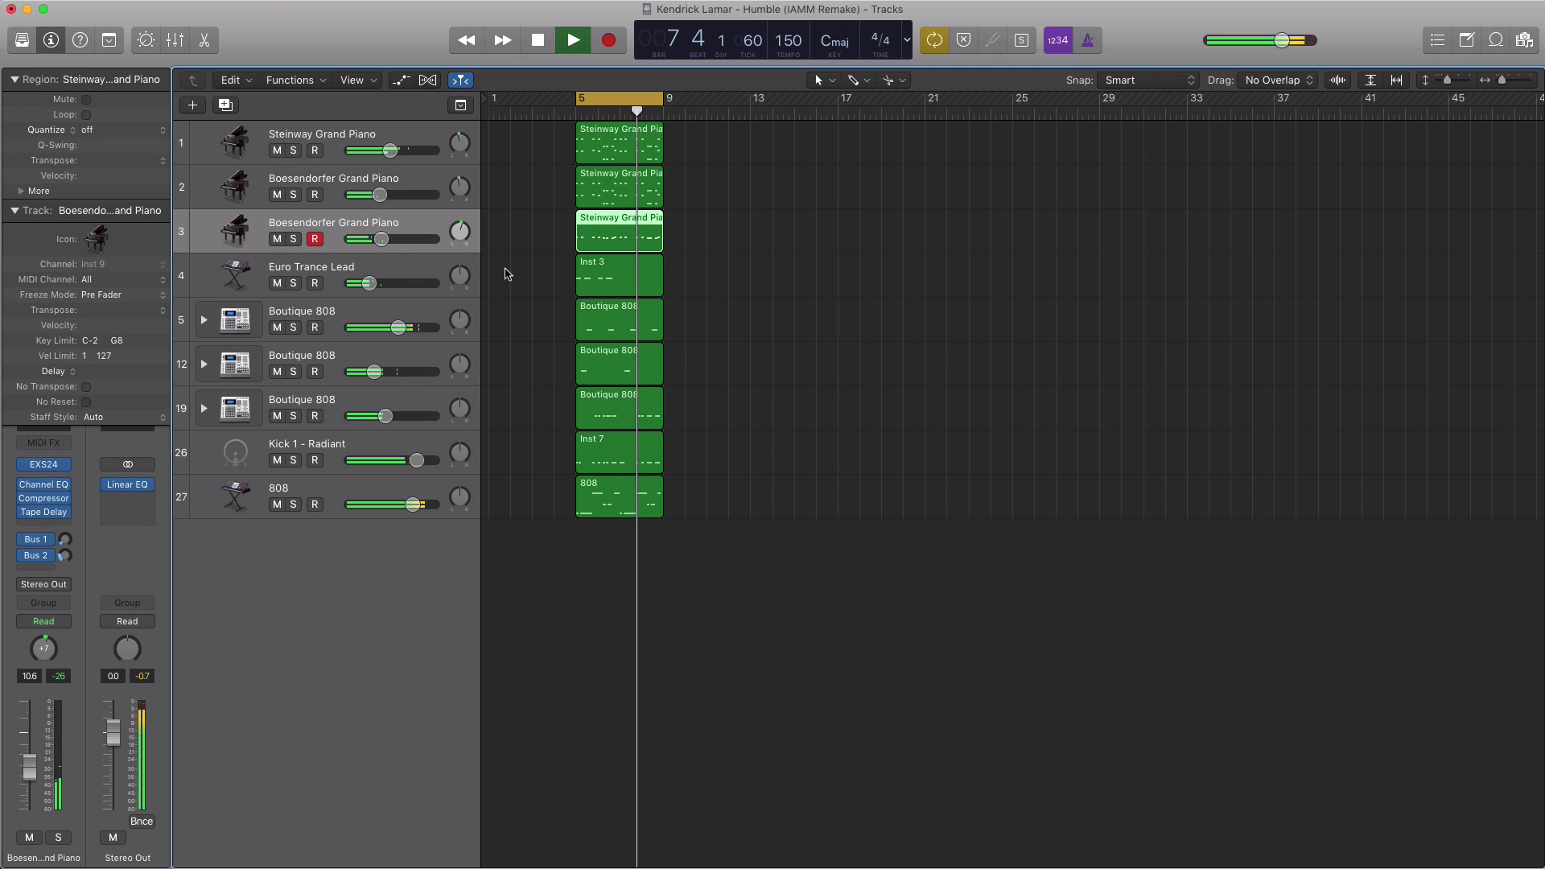
key("space")
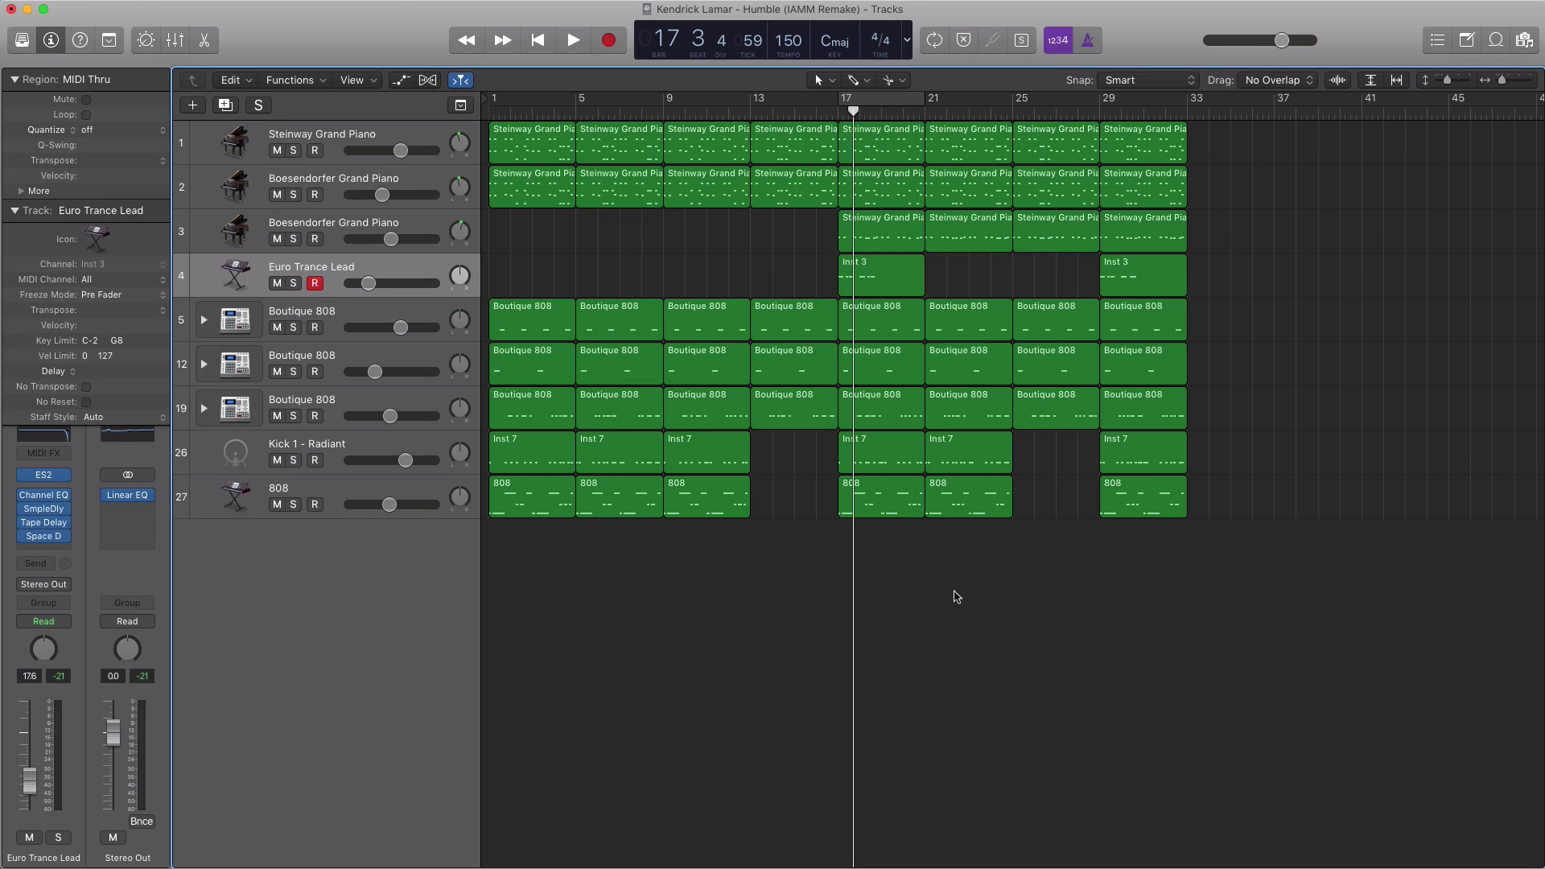
Step: Loop the section from bar 17 to 21 and audition the Euro Trance Lead in solo
left_click(871, 104)
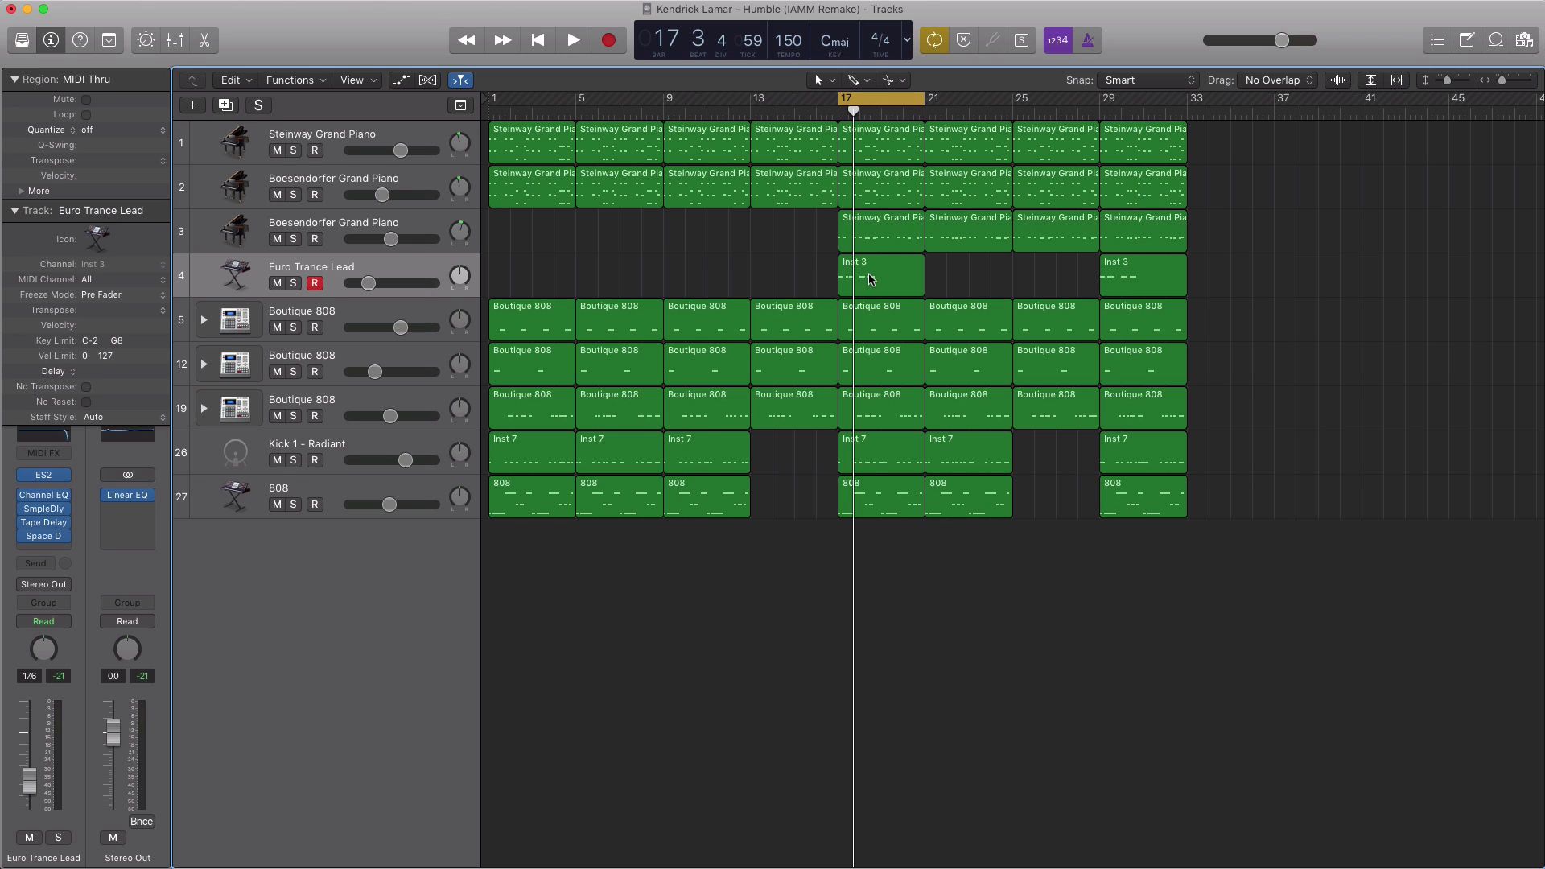
left_click(293, 284)
key("space")
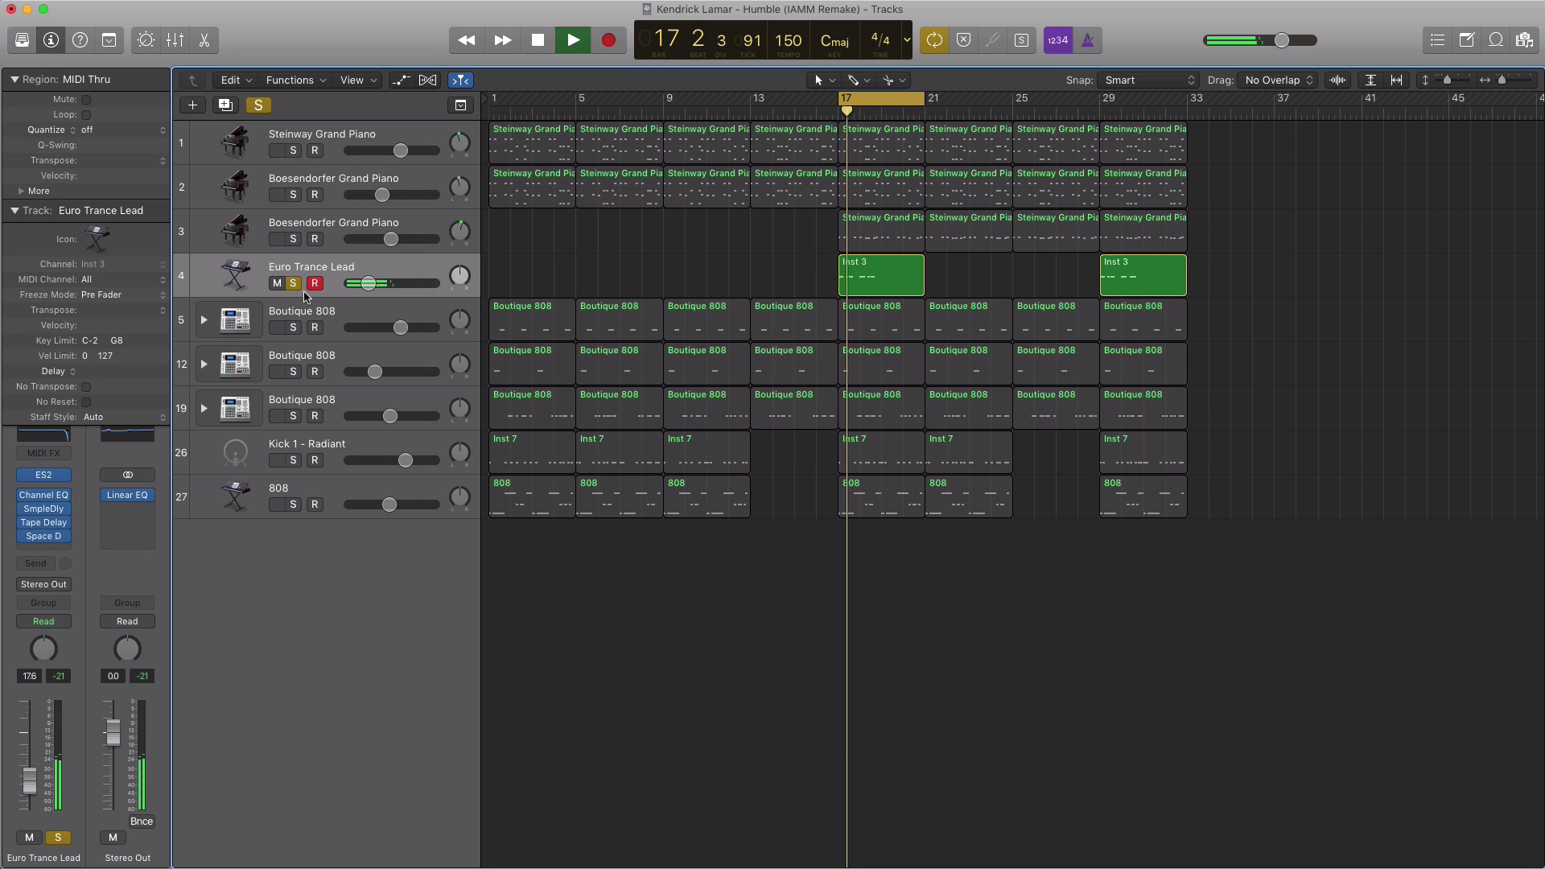
key("space")
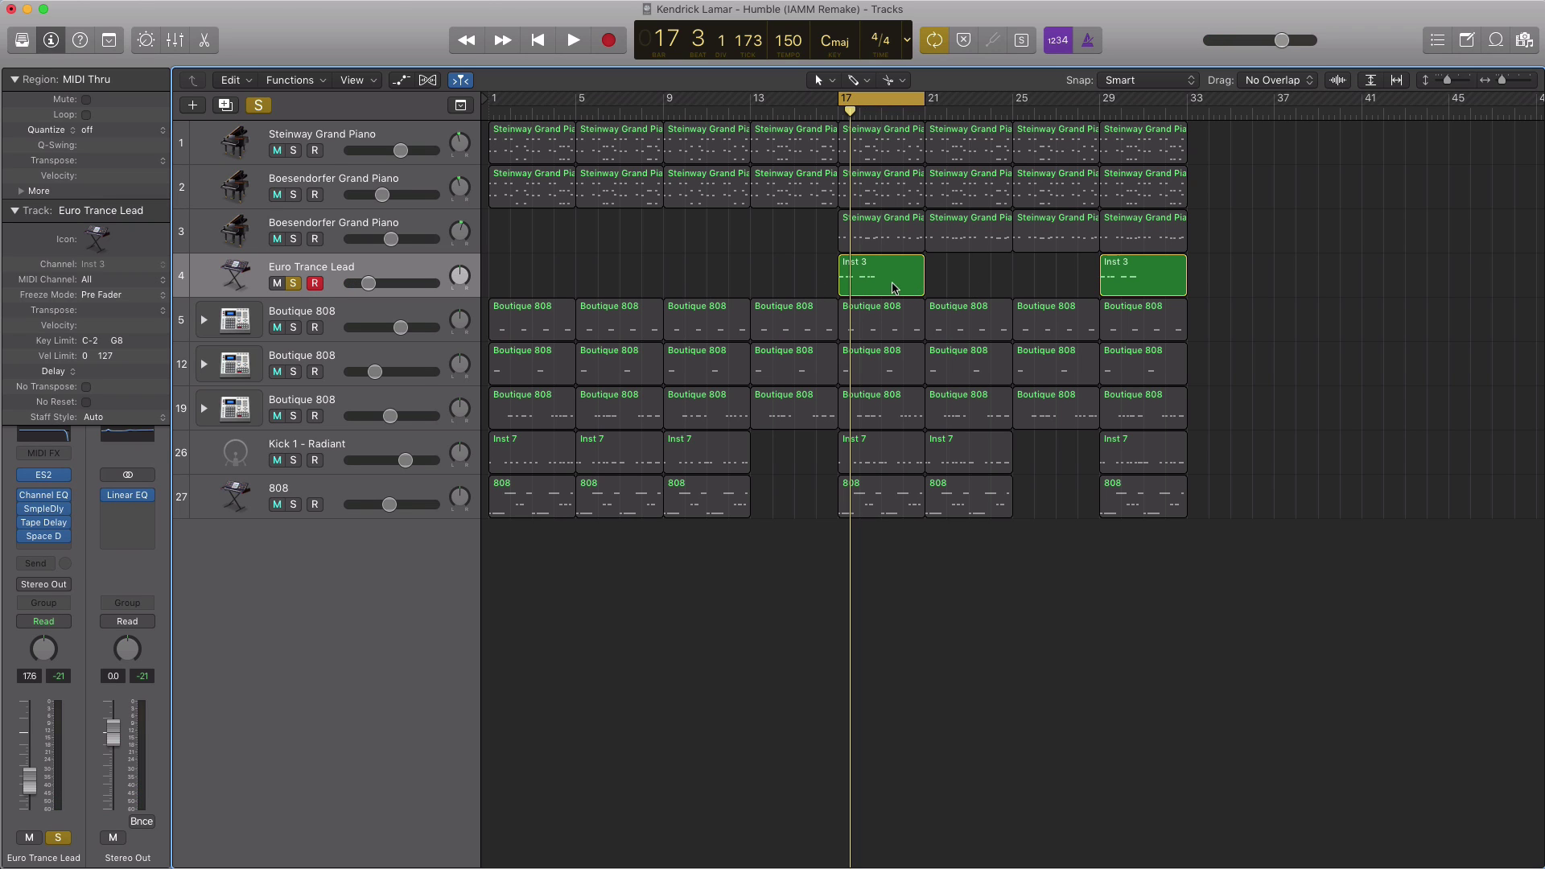
key("space")
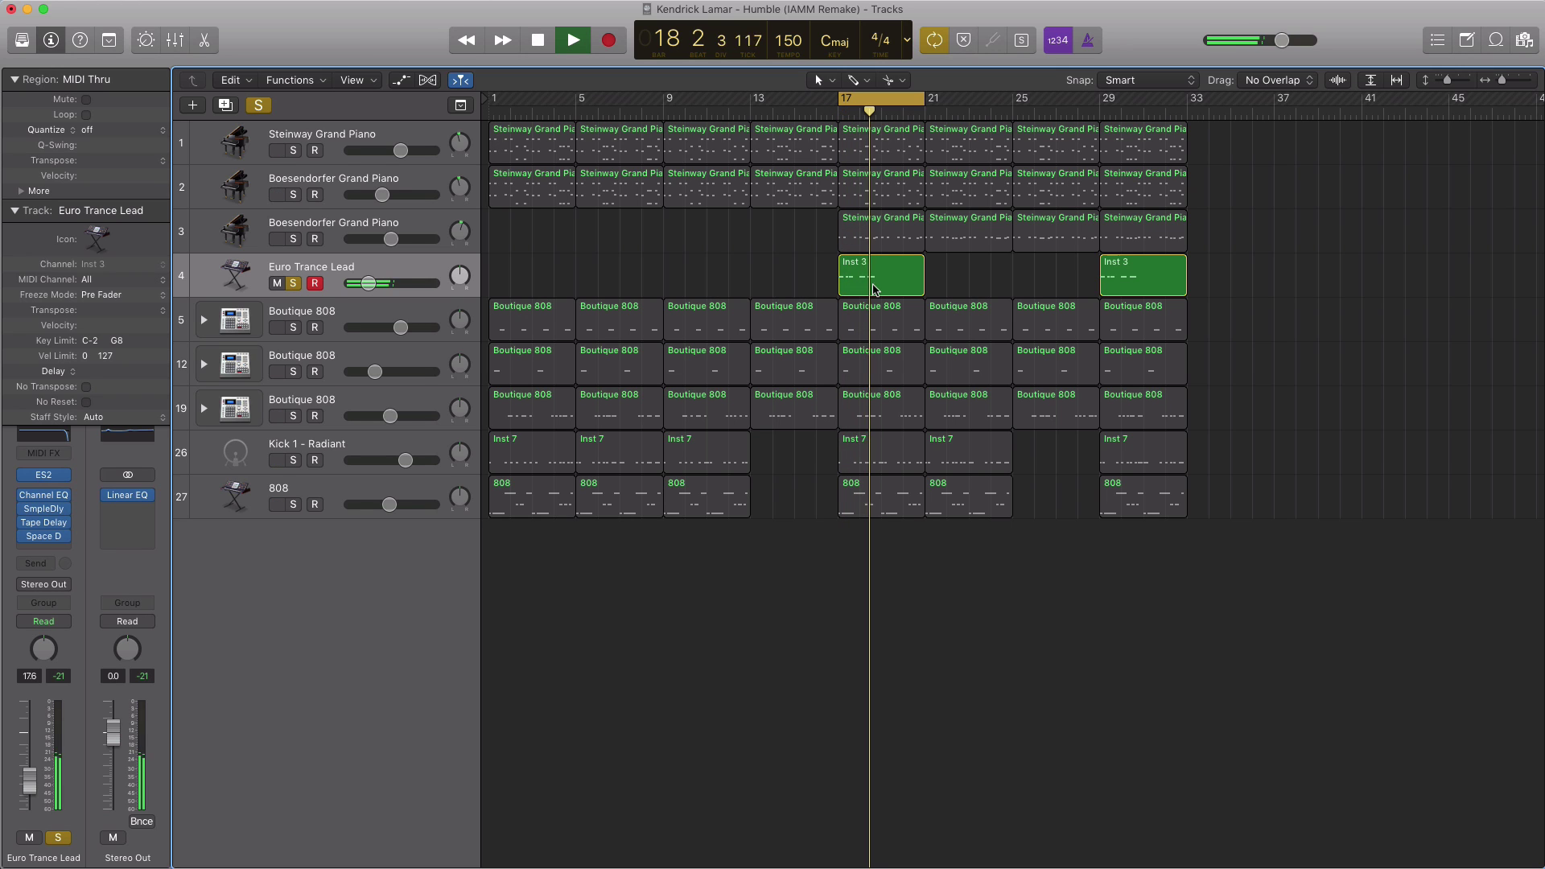
key("space")
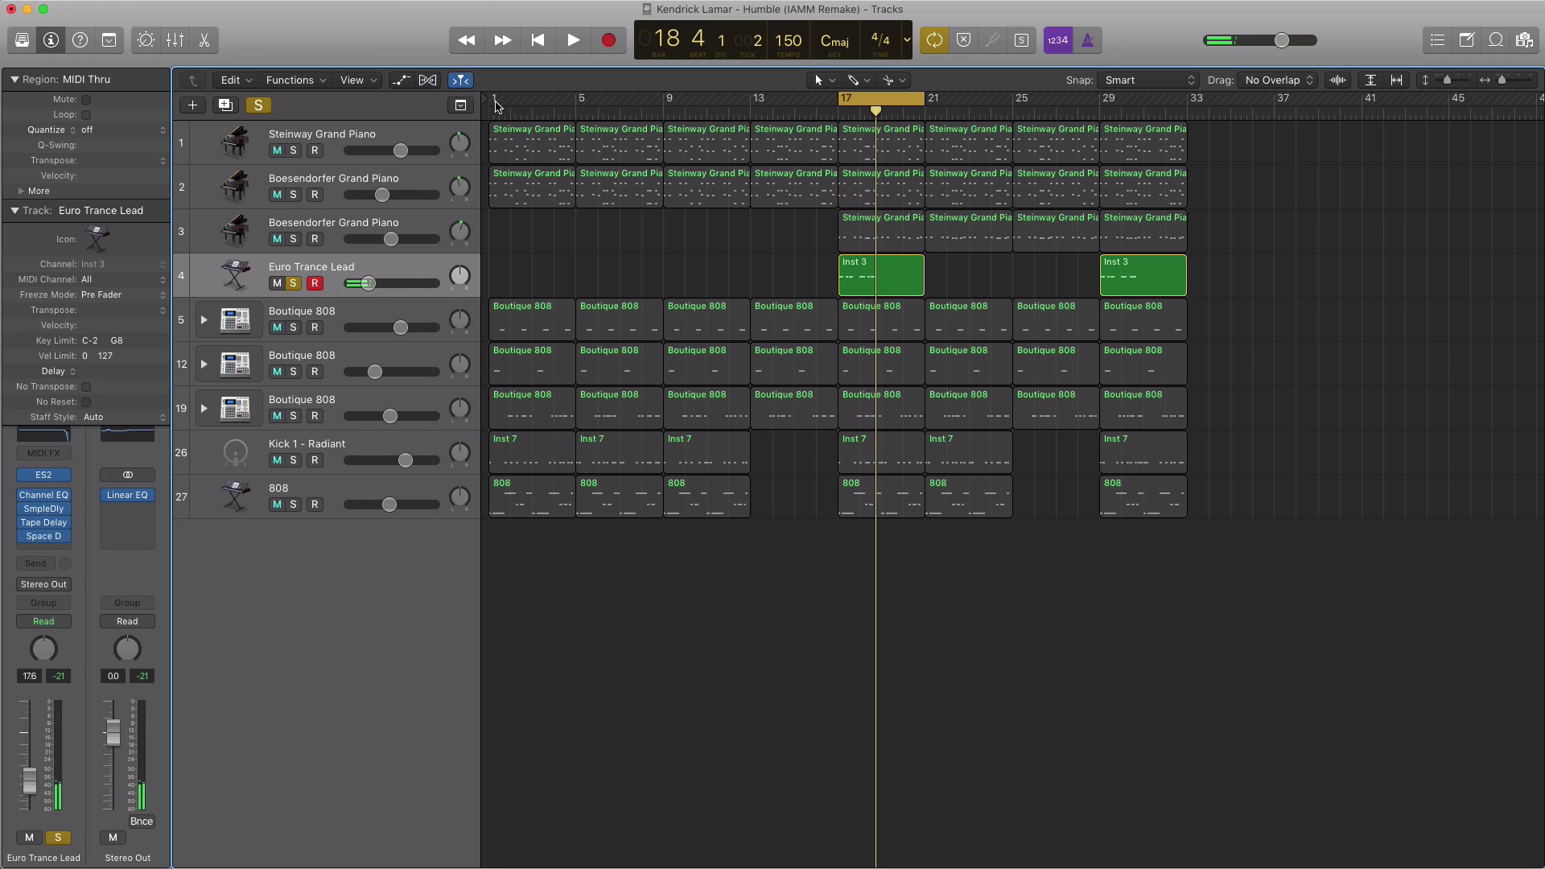
Step: Extend the cycle over bars 1 to 33, unsolo the Euro Trance Lead, play the arrangement from the start and switch cycling off
left_click_drag(498, 105, 1187, 129)
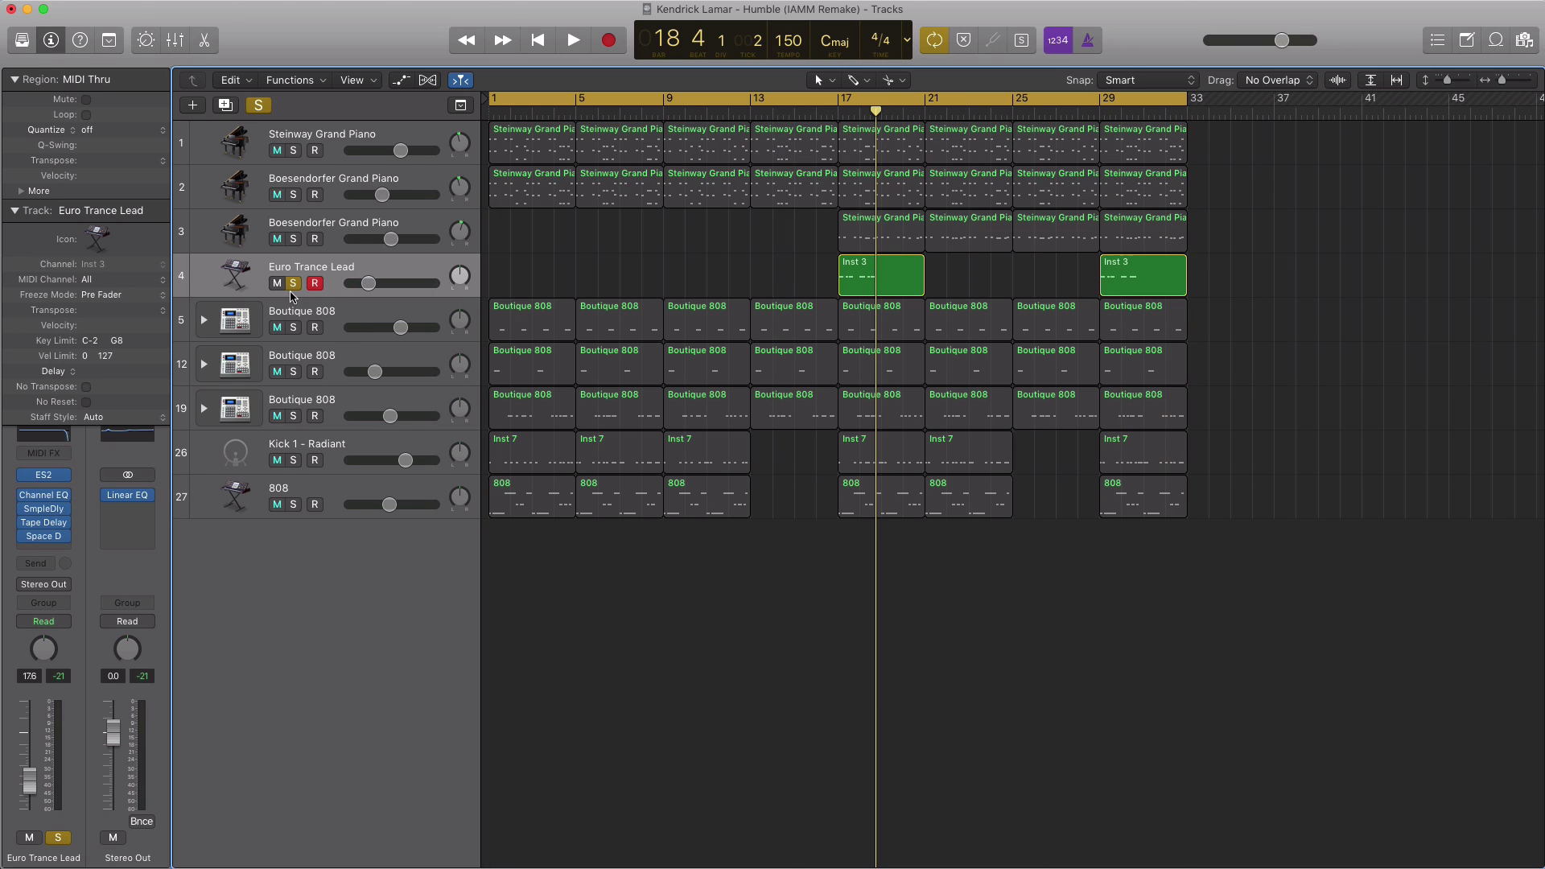
left_click(294, 286)
key("Return")
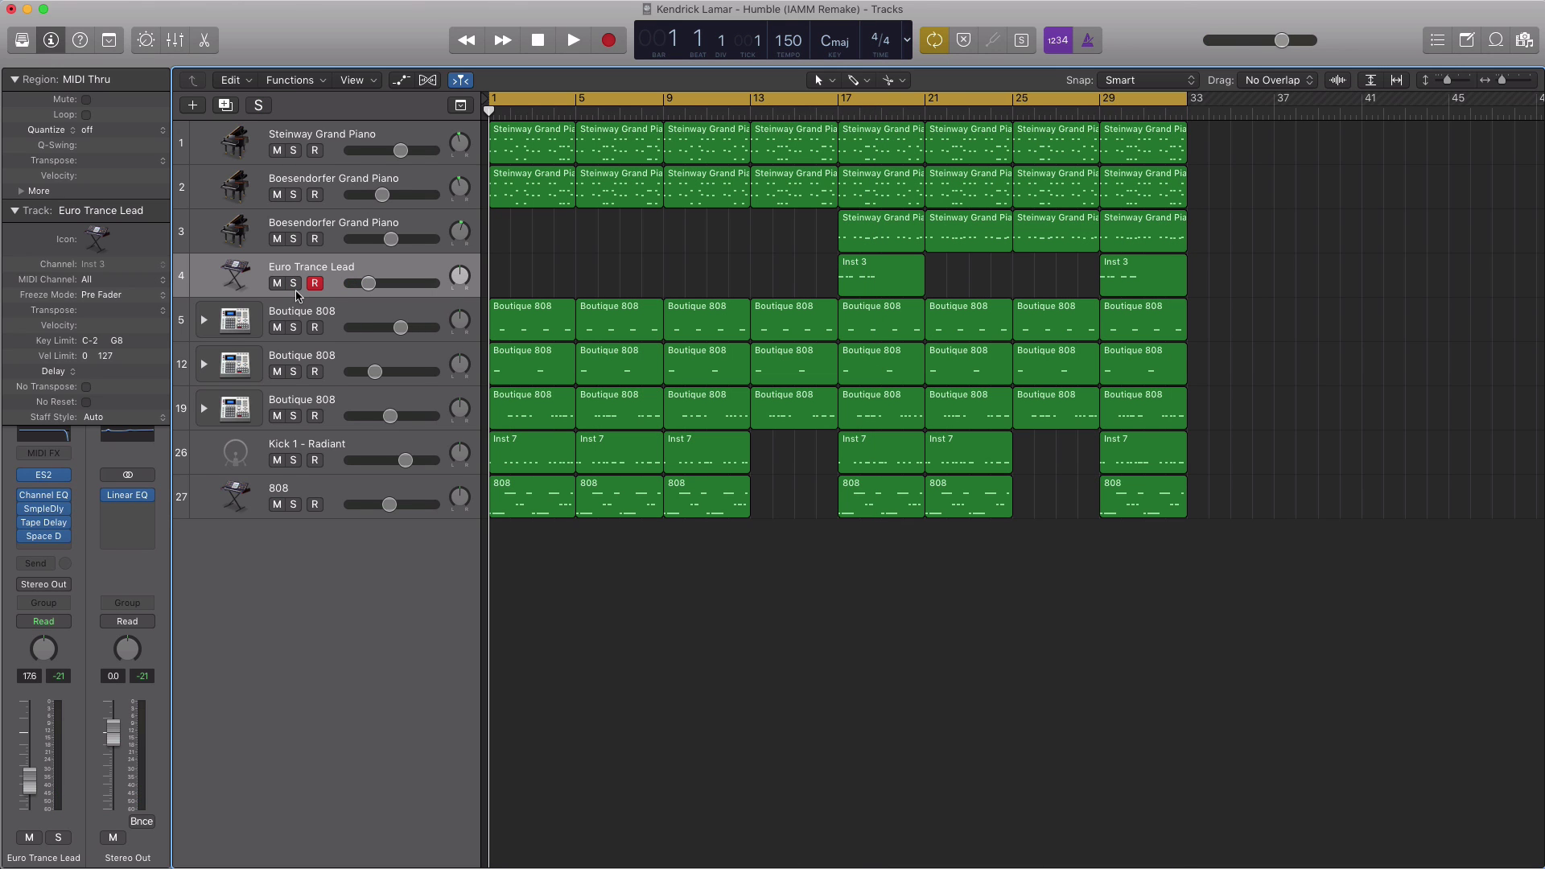
key("space")
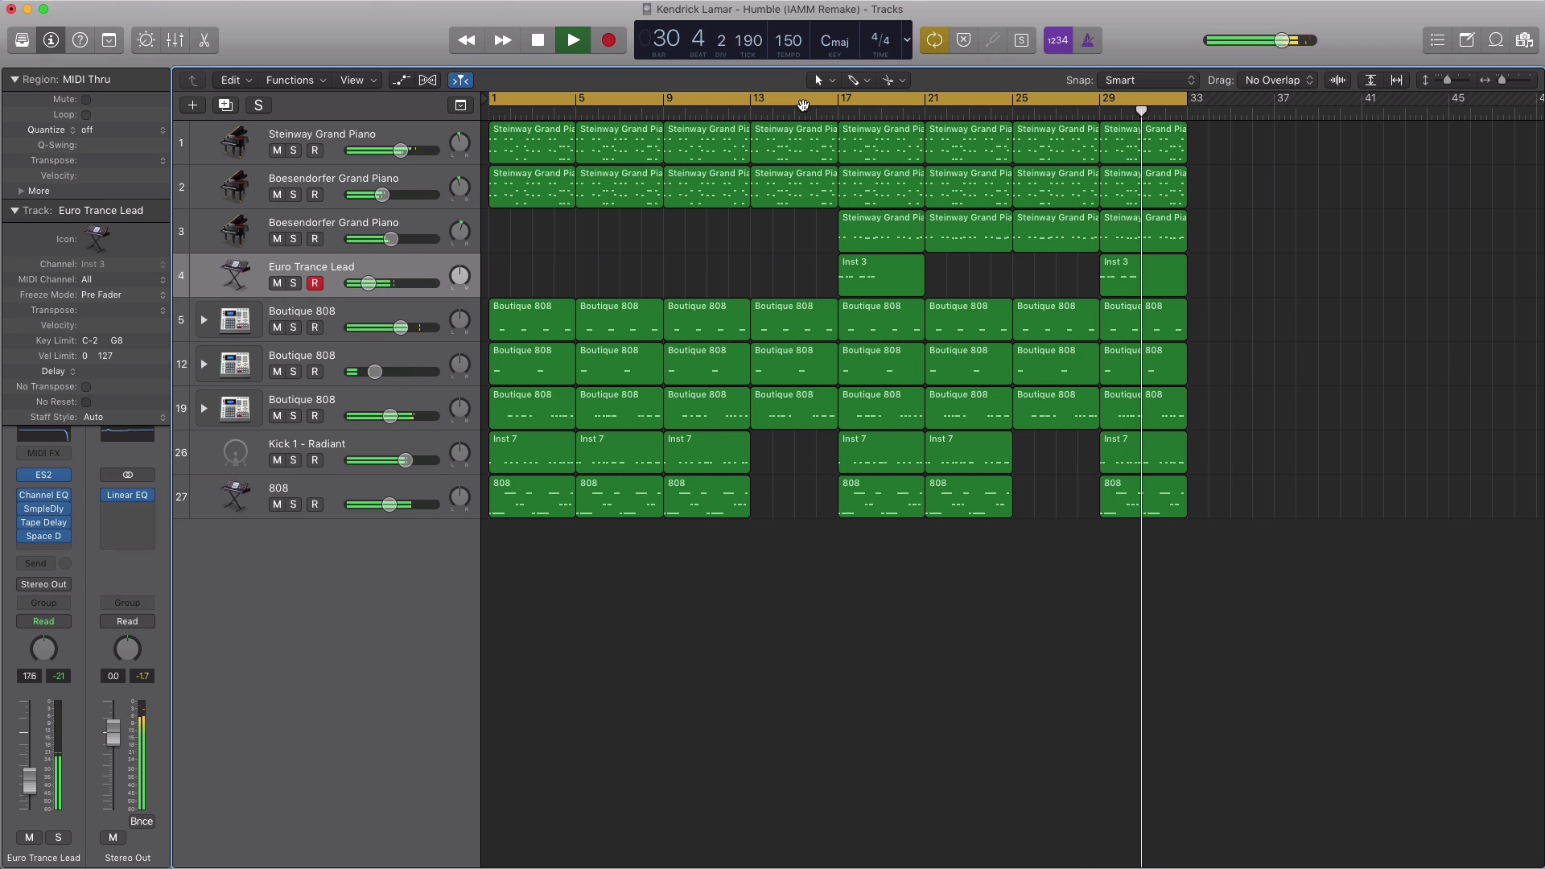
left_click(803, 105)
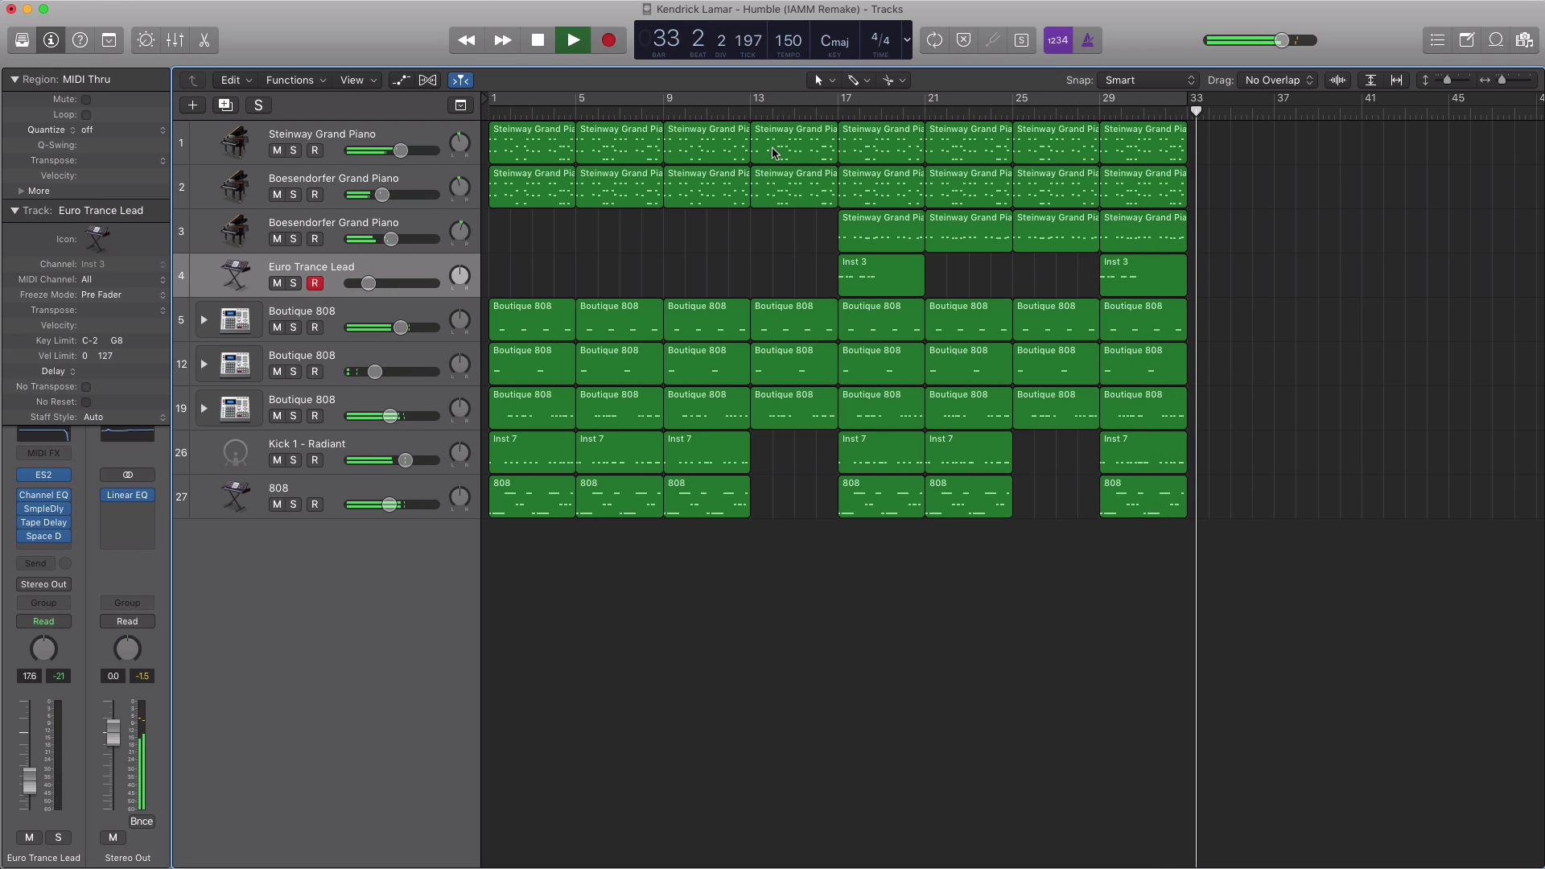
key("space")
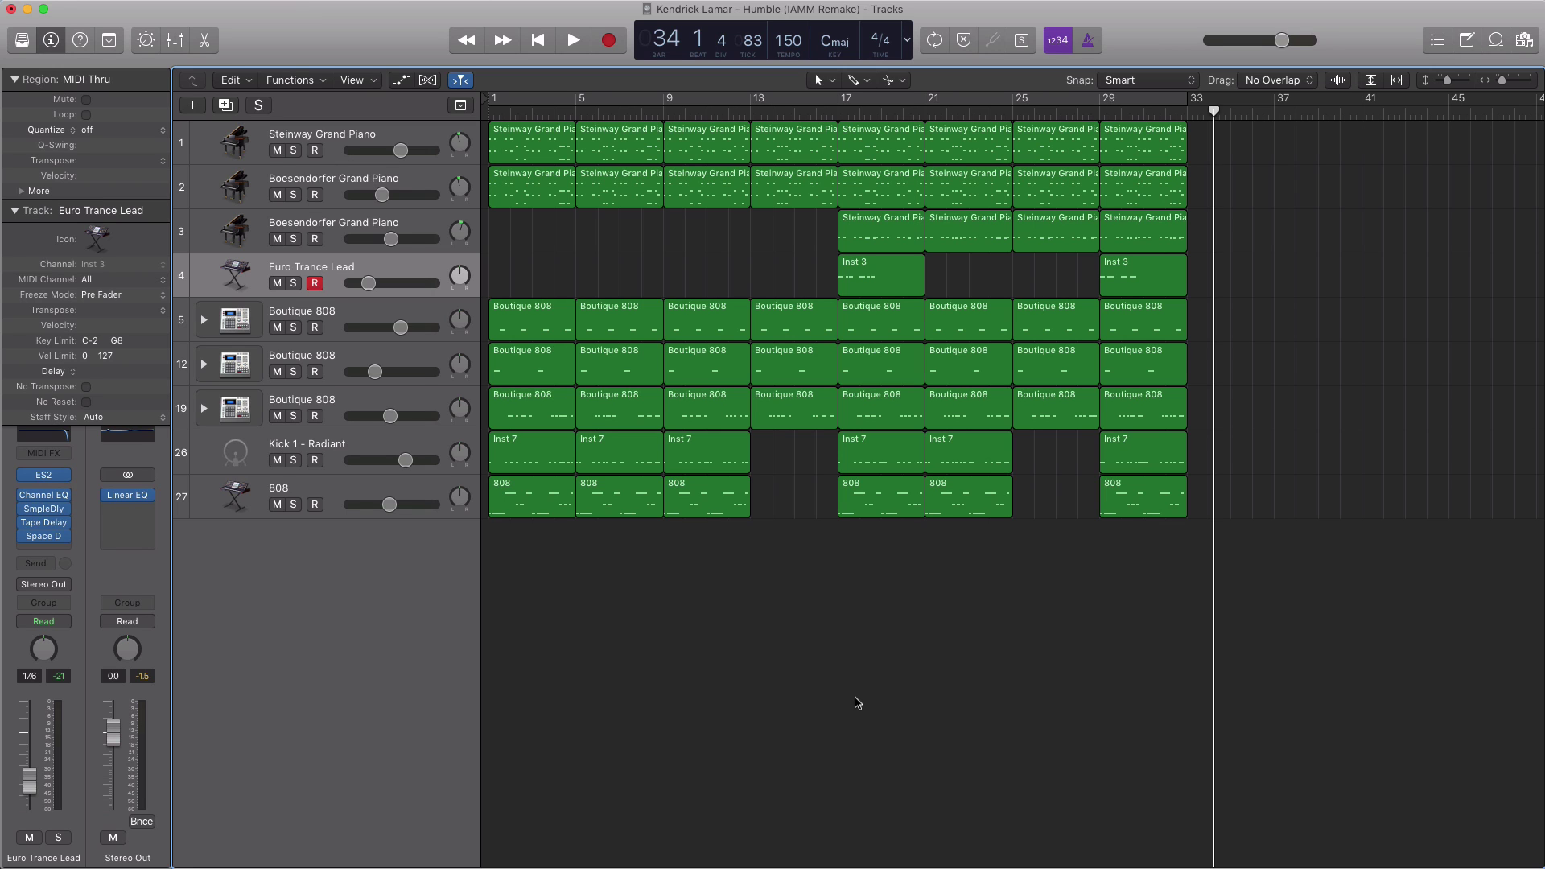
left_click_drag(1275, 696, 487, 122)
left_click(812, 578)
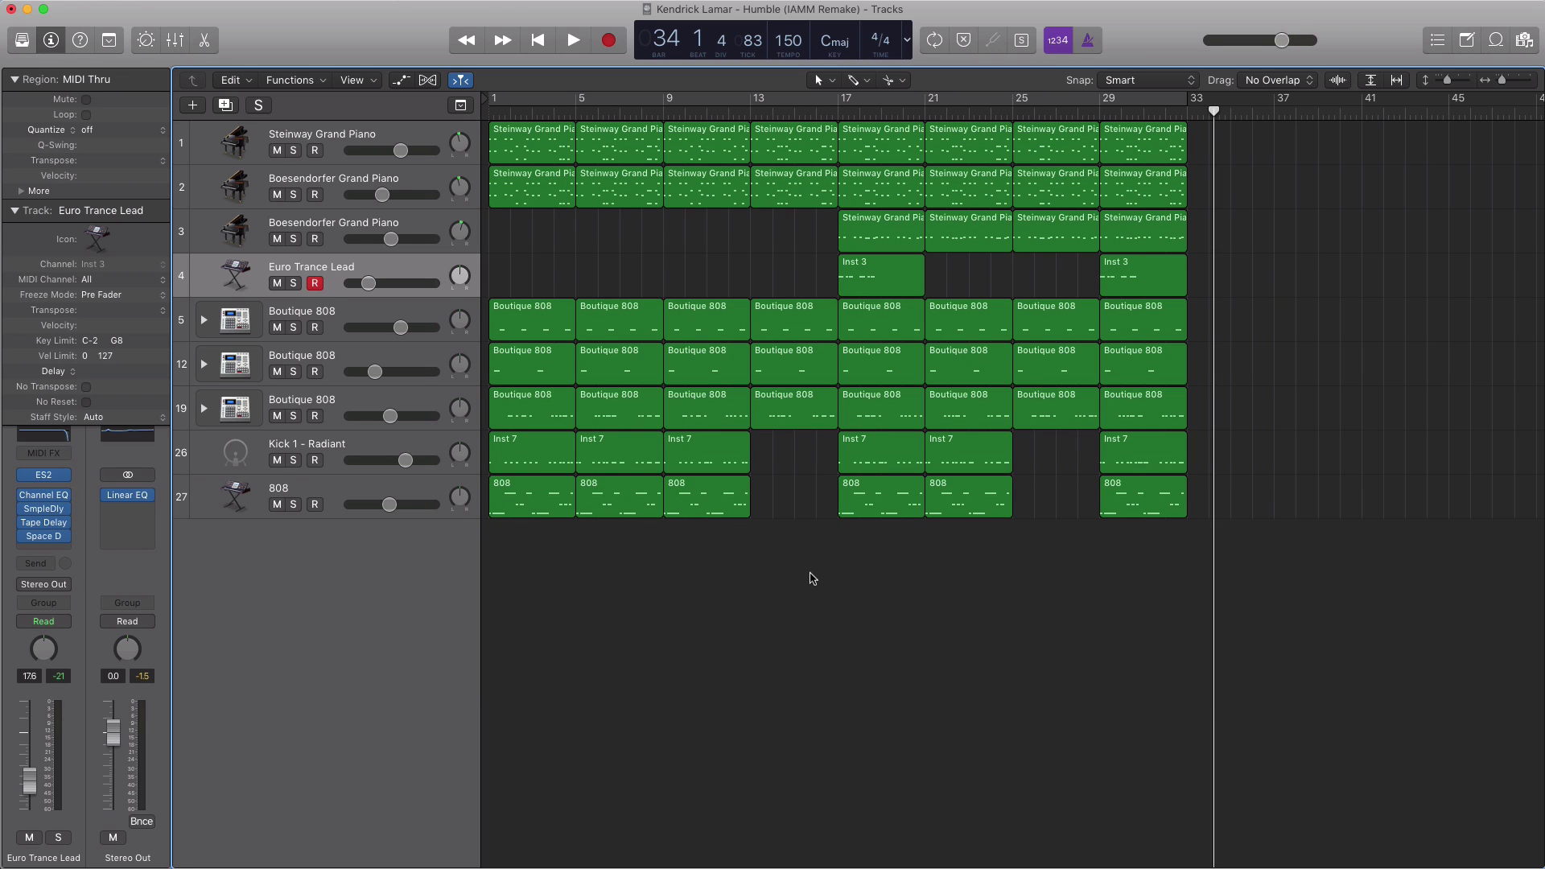